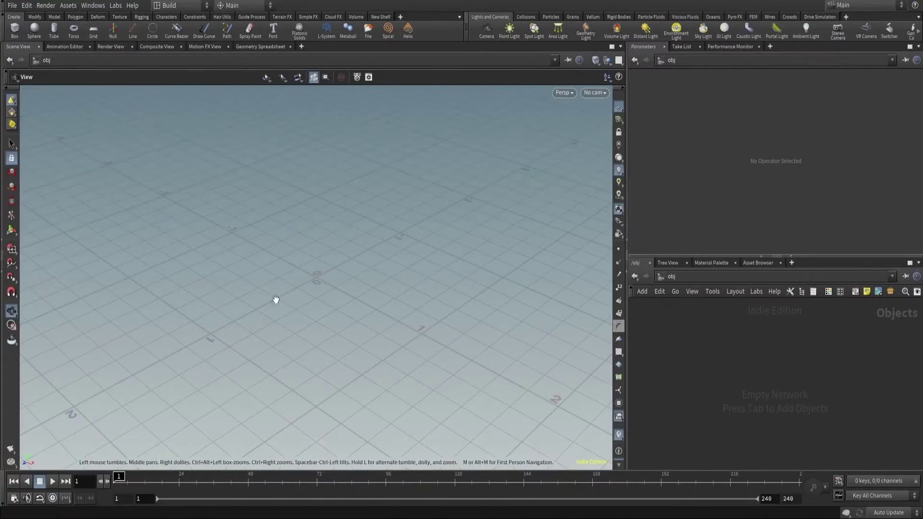
left_click(13, 6)
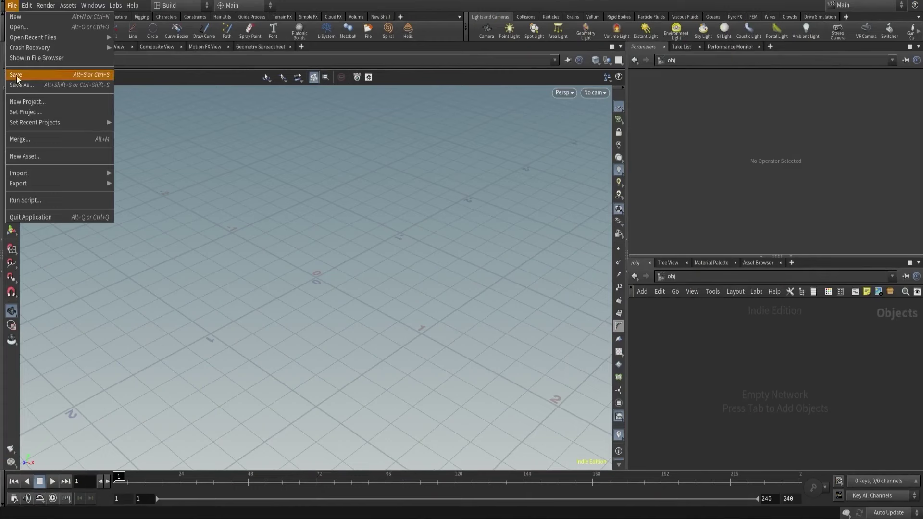
left_click(26, 101)
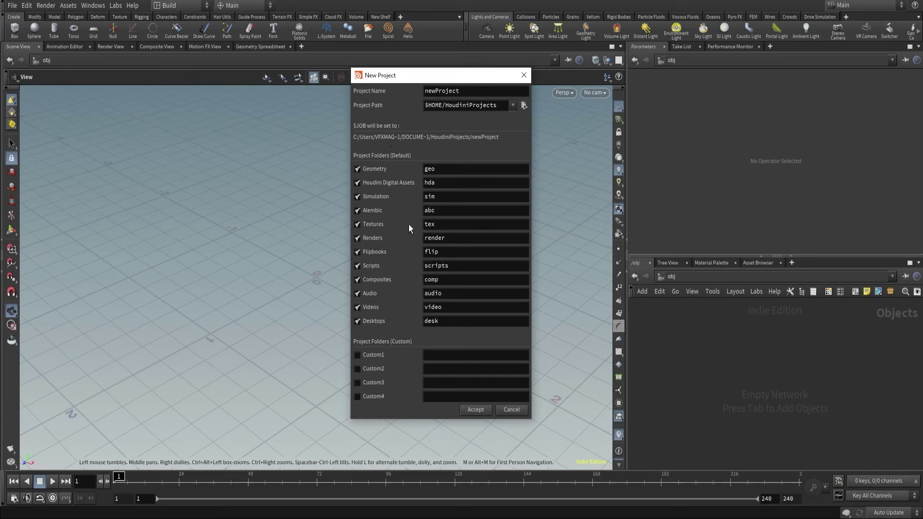
left_click(524, 75)
Start saving the scene as a new file and create a Desktop folder named "Introduction to Volumes I - Dust Simulation"
left_click(12, 6)
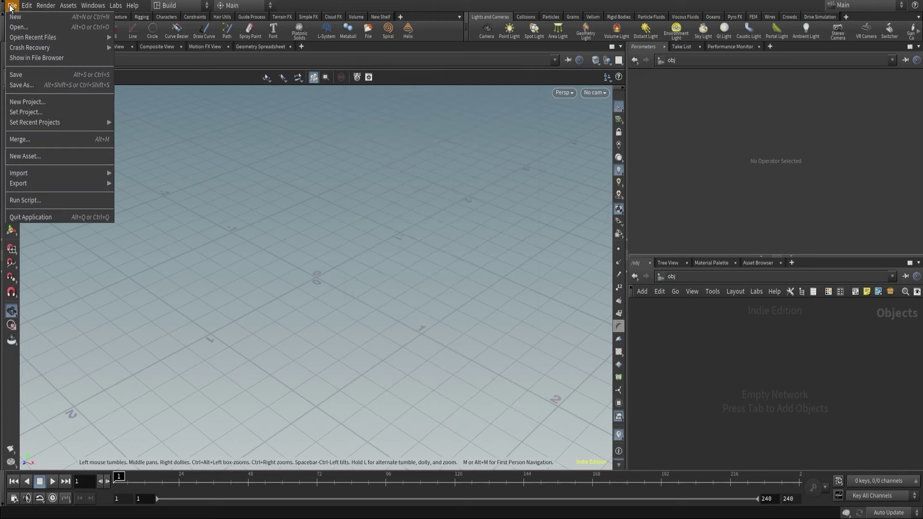
left_click(21, 85)
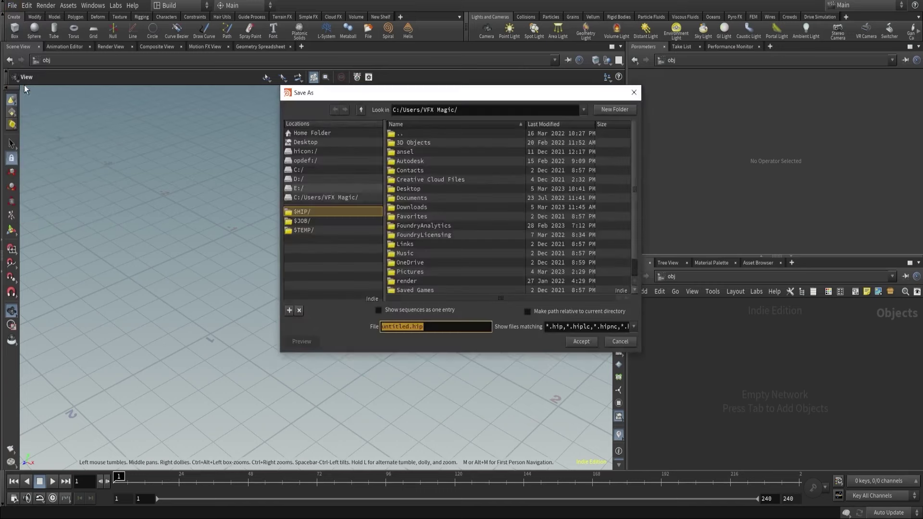
left_click(310, 142)
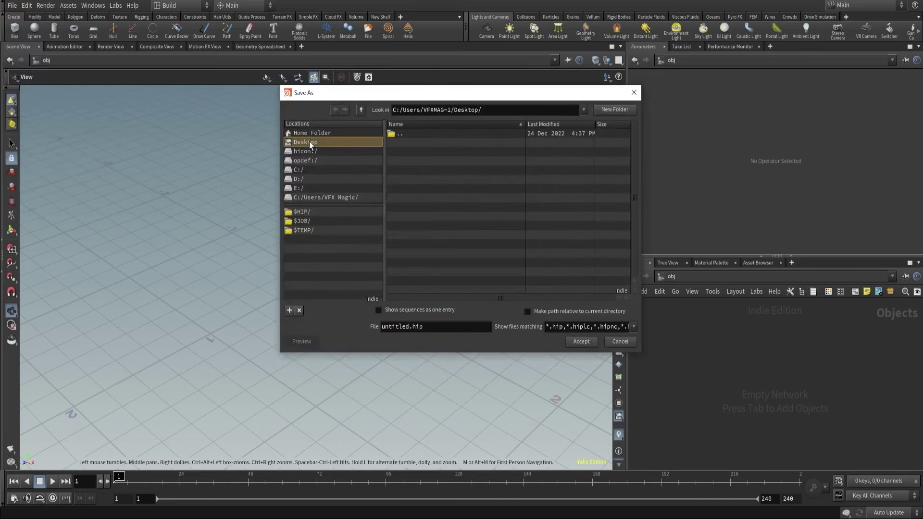
left_click(610, 110)
type("Introduction to Volumes I - Dust Simulation")
key("Return")
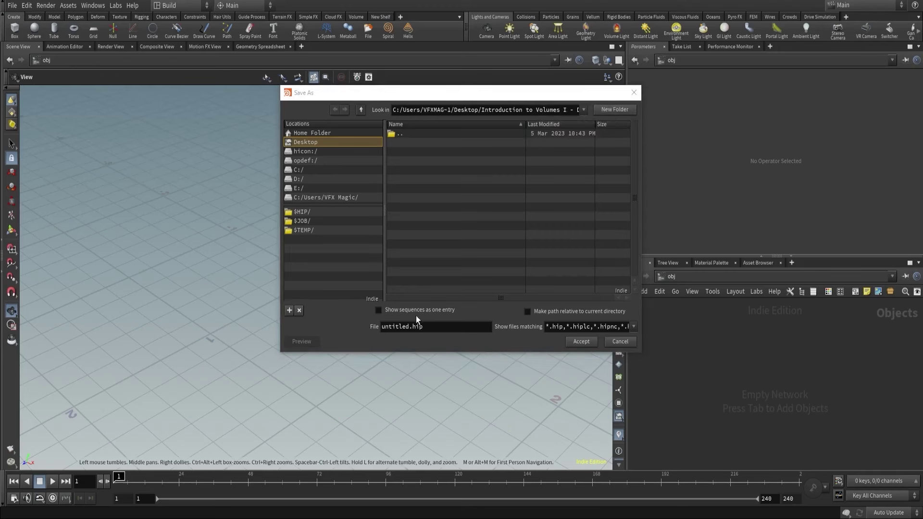
Name the scene file vol_I_dustInt_v1.hip and save it in the new folder
double_click(410, 327)
type("vol_I_dustInt_v1")
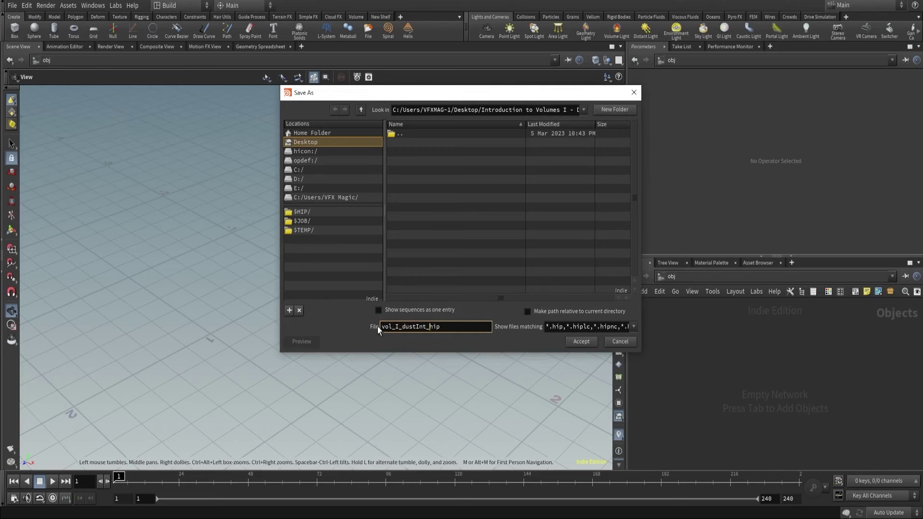
type(".")
key("Return")
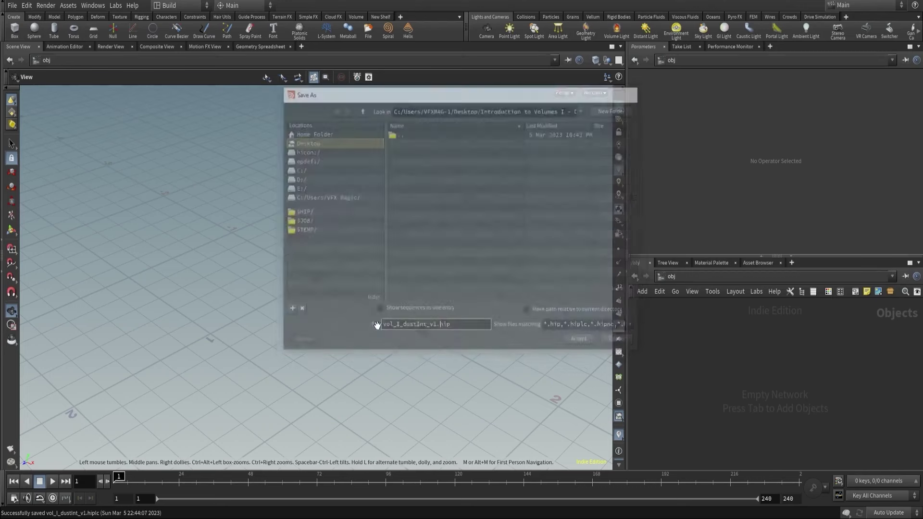
Check where the $HIP, $JOB and $TEMP locations lead when opening a file, without opening anything
left_click(15, 6)
left_click(19, 27)
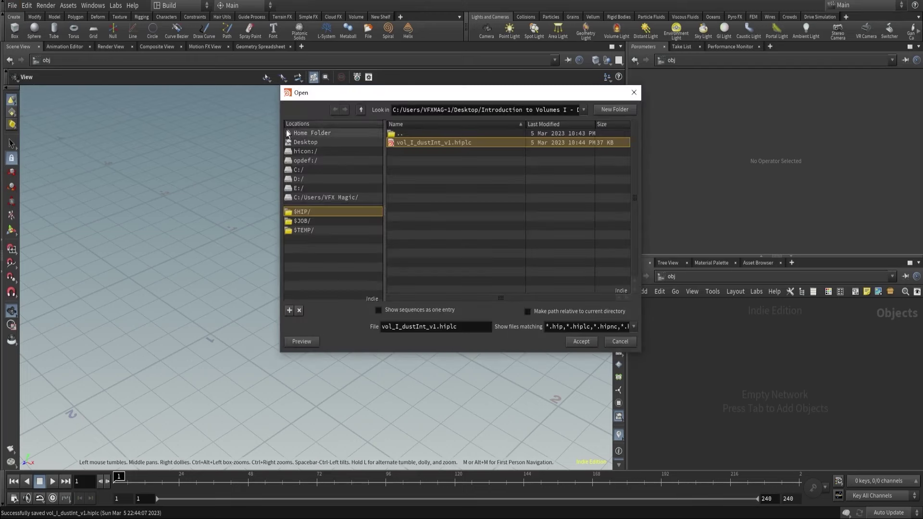
left_click(301, 212)
left_click(302, 222)
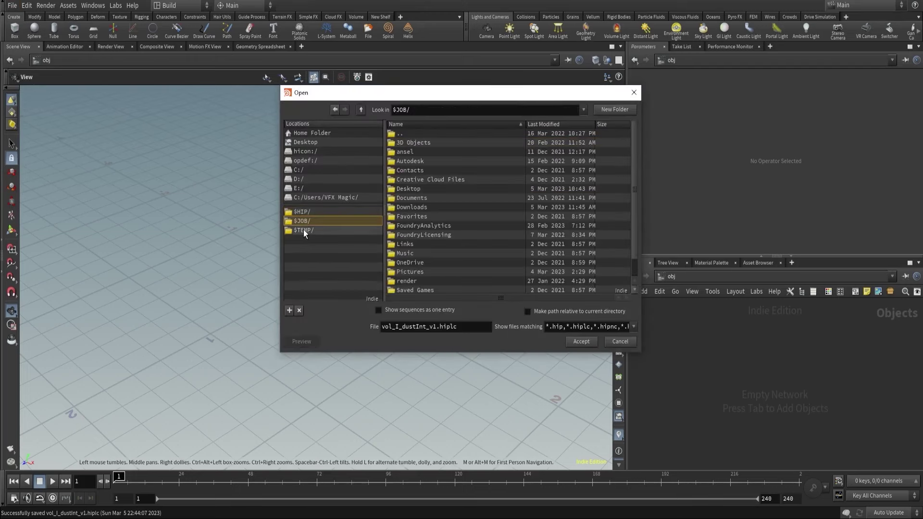
left_click(304, 230)
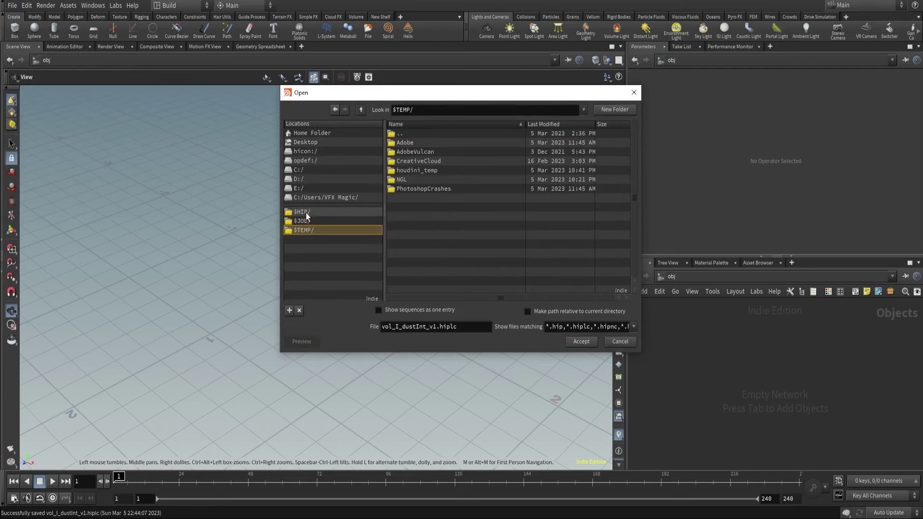
left_click(306, 212)
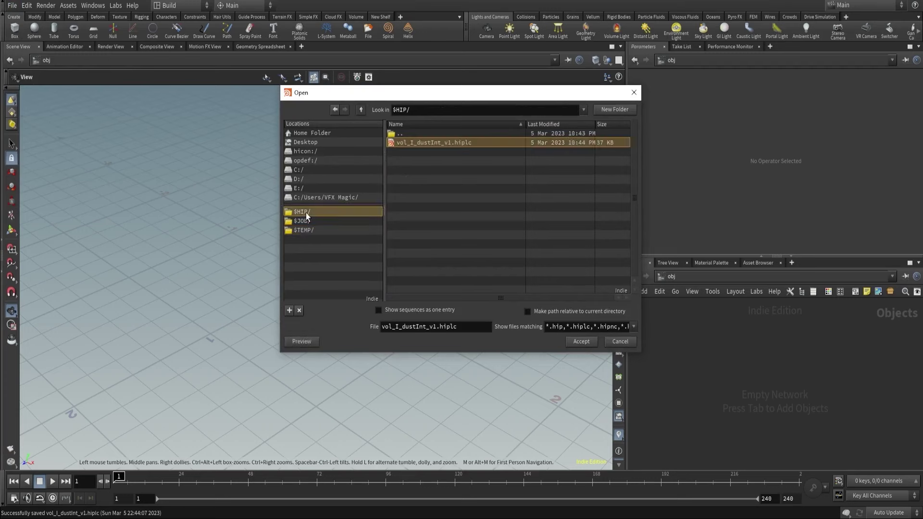
left_click(634, 92)
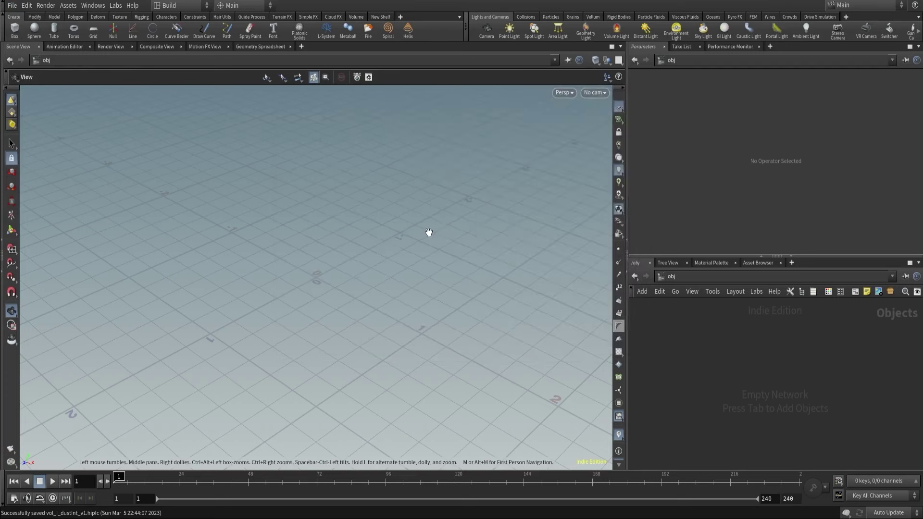
Add a box geometry object to the scene
left_click_drag(370, 266, 426, 284)
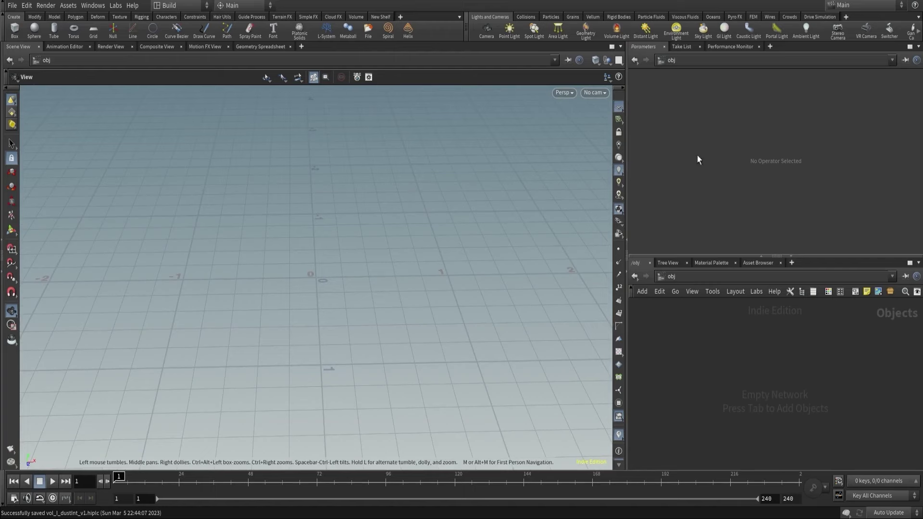
left_click_drag(235, 220, 411, 318)
key("Tab")
type("bo")
key("Return")
left_click_drag(332, 260, 274, 298)
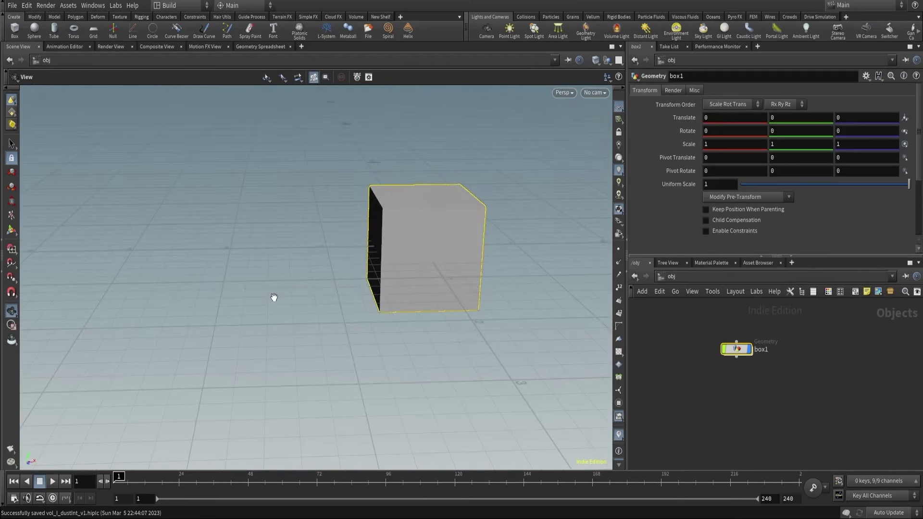
Add the Test Geometry: Tommy object at object level and space the nodes apart in the network
left_click(685, 396)
key("Tab")
type("test")
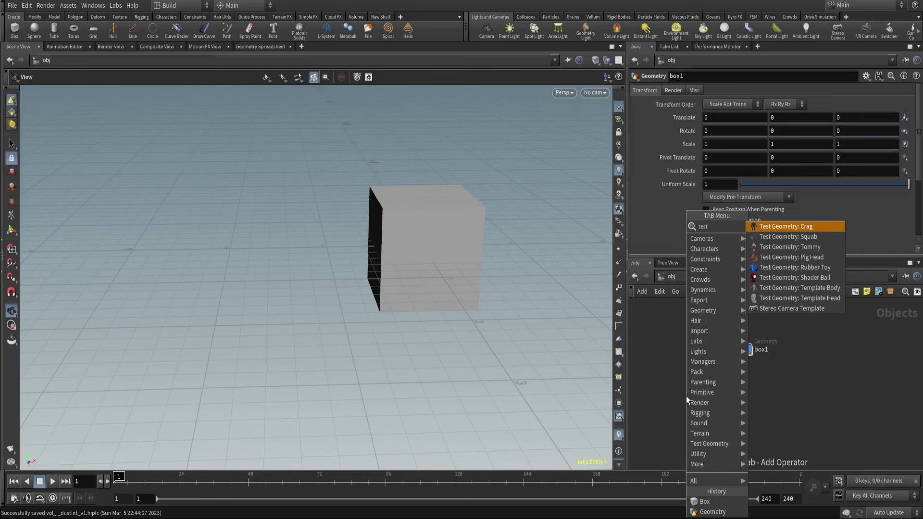
left_click(791, 247)
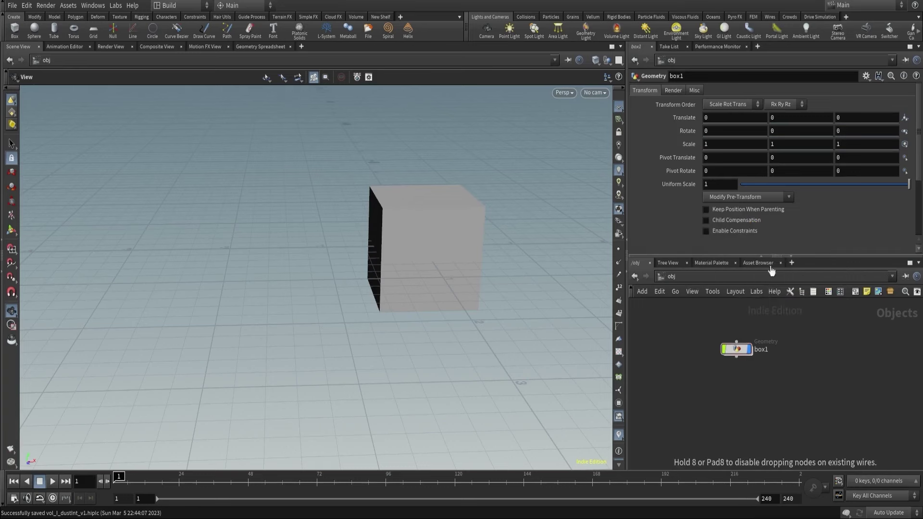
left_click(681, 344)
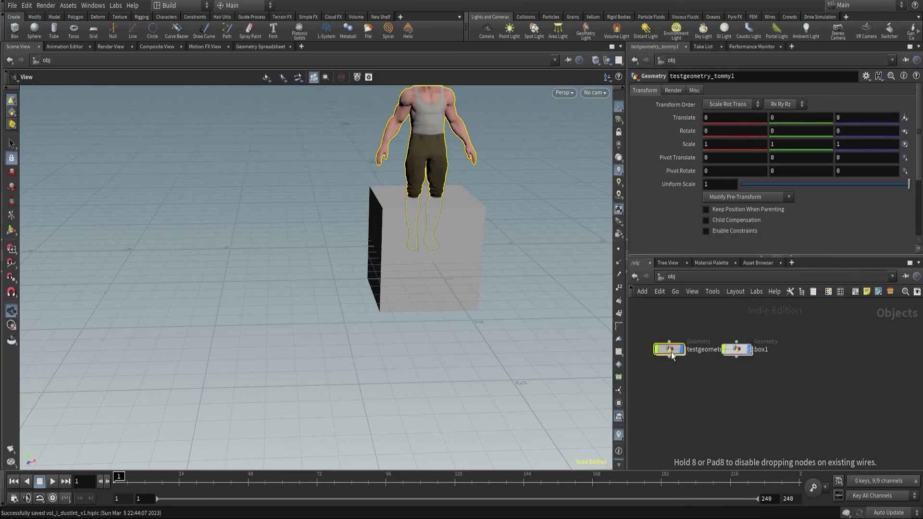
middle_click_drag(689, 371, 781, 359)
left_click_drag(764, 341, 722, 337)
left_click(722, 338)
left_click(722, 338)
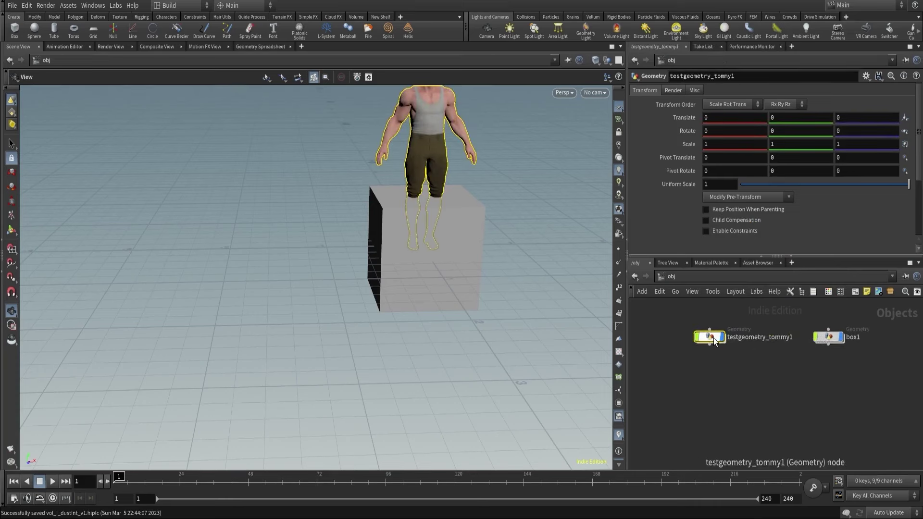
Examine the Tommy character from inside its geometry network, comparing it with the box, and return to object level
double_click(714, 338)
middle_click_drag(467, 216, 423, 322)
left_click_drag(423, 322, 410, 274)
right_click_drag(410, 274, 463, 267)
scroll(776, 379, "down", 1)
middle_click(779, 384)
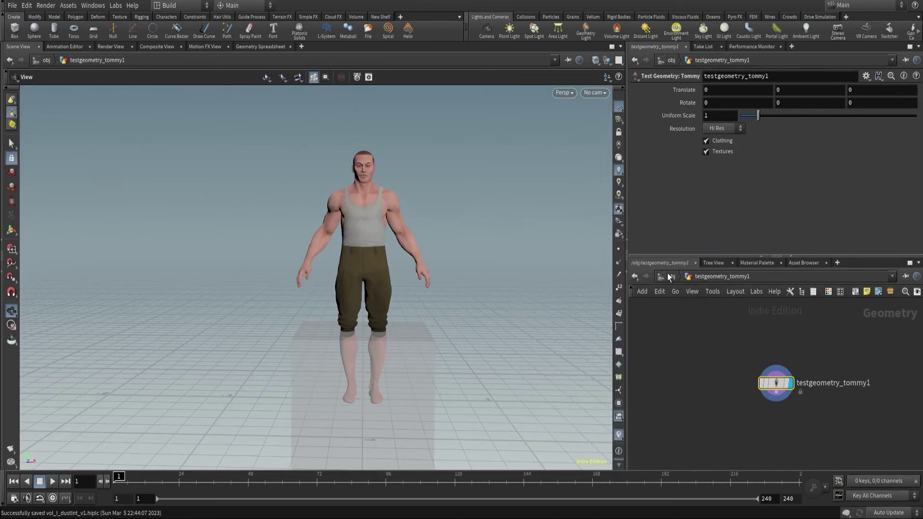
left_click(669, 276)
Delete the box object from the scene
left_click(827, 336)
left_click_drag(308, 230, 369, 233)
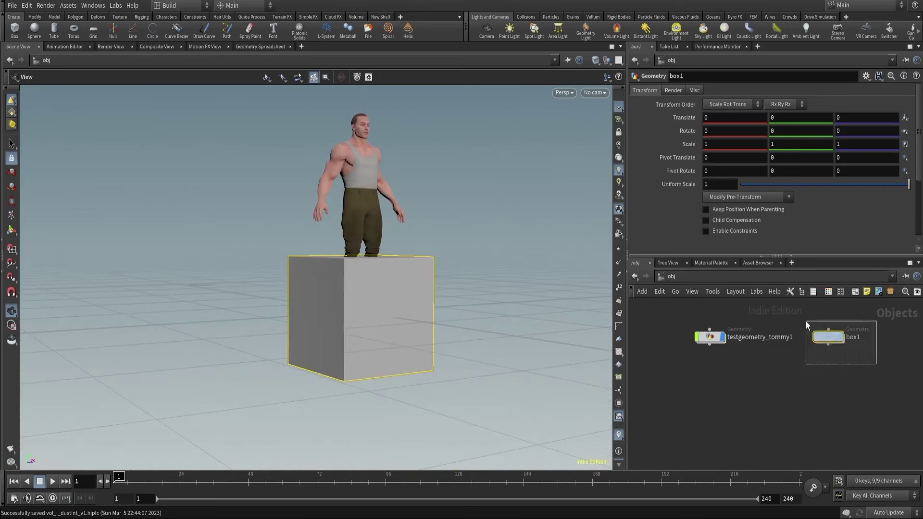
key("Delete")
Add the Test Geometry: Crag object beside the Tommy node in the object network
key("Tab")
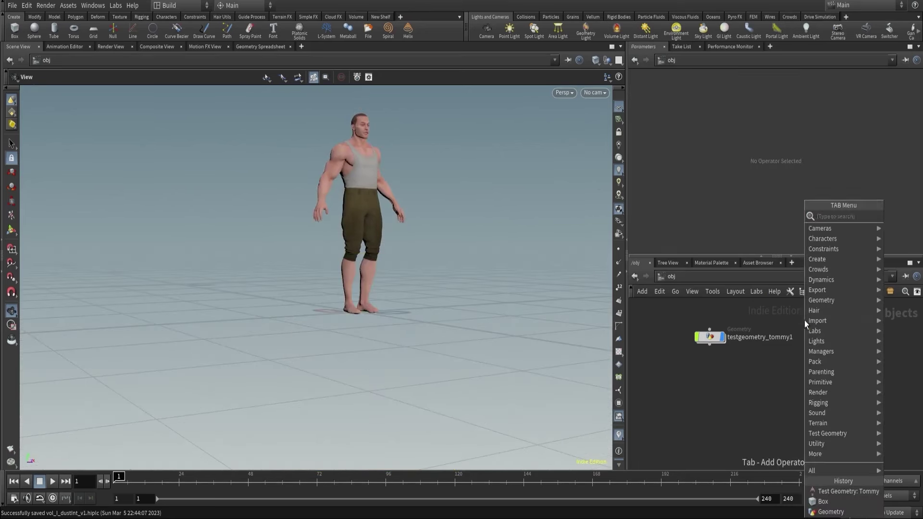
type("test")
key("Return")
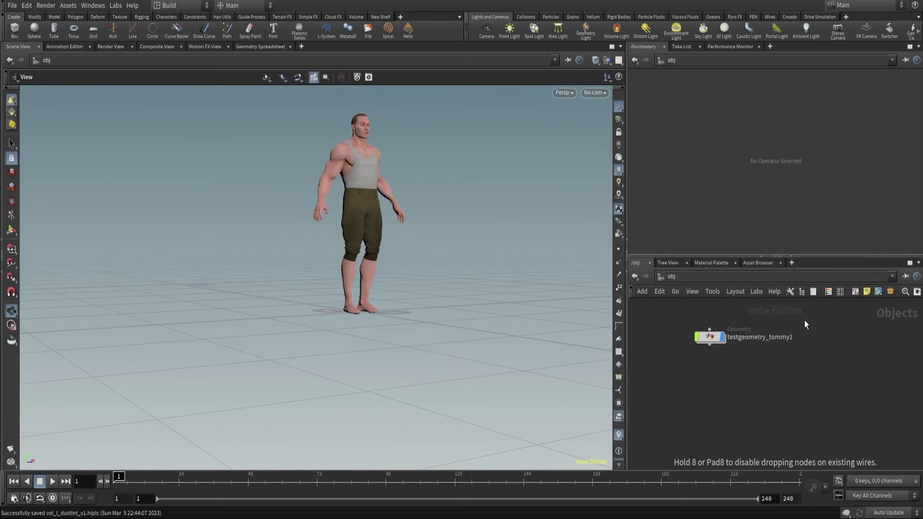
left_click(819, 336)
Scrub through the timeline to examine the Crag character's animation, ending back at the start
left_click_drag(432, 269, 282, 347)
left_click_drag(366, 482, 770, 481)
left_click_drag(408, 350, 408, 307)
scroll(411, 303, "up", 2)
middle_click_drag(419, 297, 479, 305)
left_click_drag(154, 485, 114, 486)
Hide the Tommy character and create a camera from a view framing the Crag, with its node beside the others
middle_click_drag(498, 345, 387, 346)
scroll(432, 337, "up", 1)
left_click_drag(467, 326, 508, 308)
left_click(722, 337)
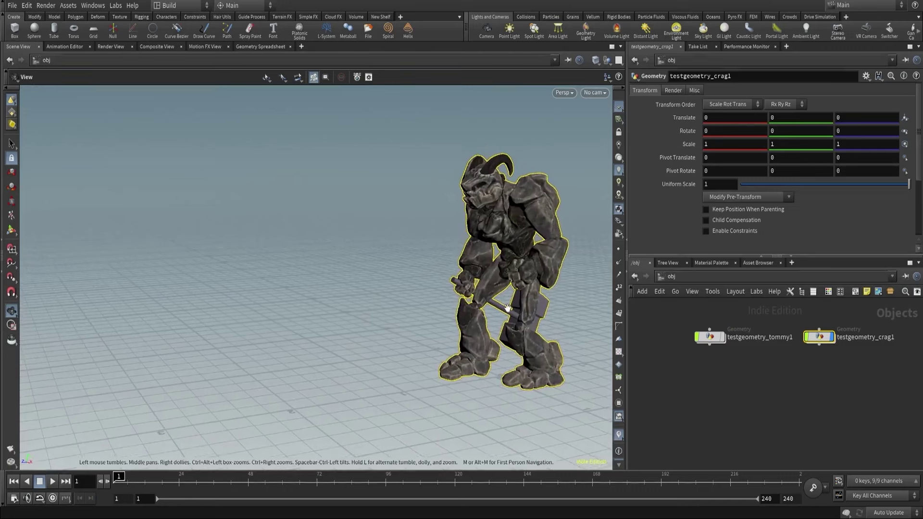
left_click(486, 29)
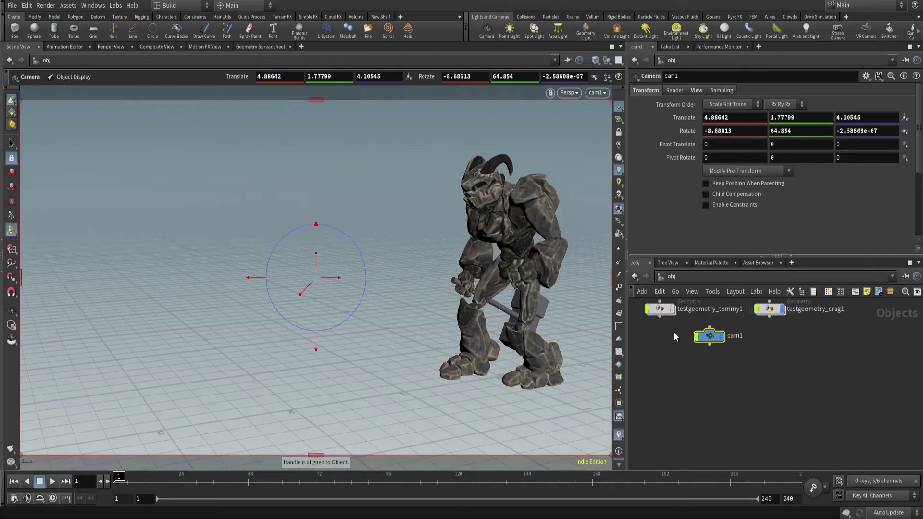
middle_click_drag(676, 401, 829, 432)
left_click_drag(859, 376, 738, 347)
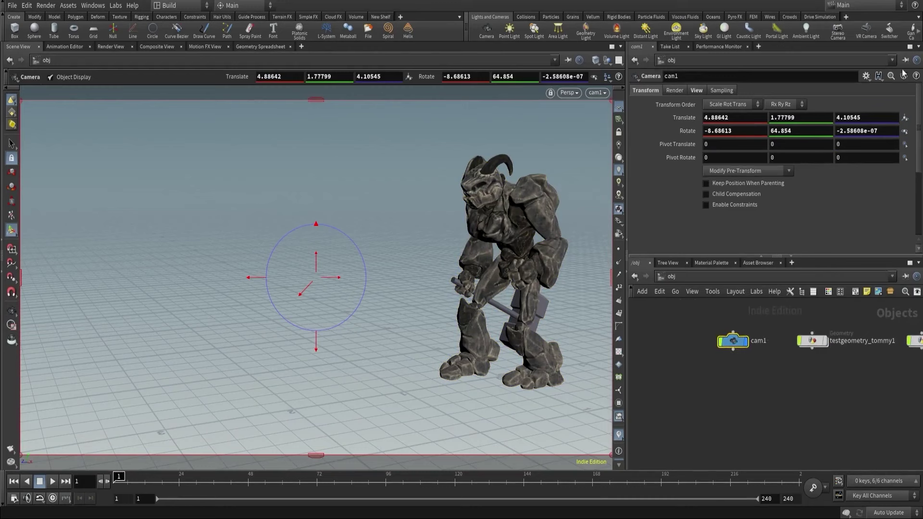
Set the camera's rotation to -9 in X, 55 in Y and 0 in Z
middle_click(862, 132, "ctrl")
scroll(856, 130, "down", 1)
scroll(803, 120, "up", 1)
middle_click_drag(797, 130, 792, 135)
left_click(789, 130)
type("55")
key("Return")
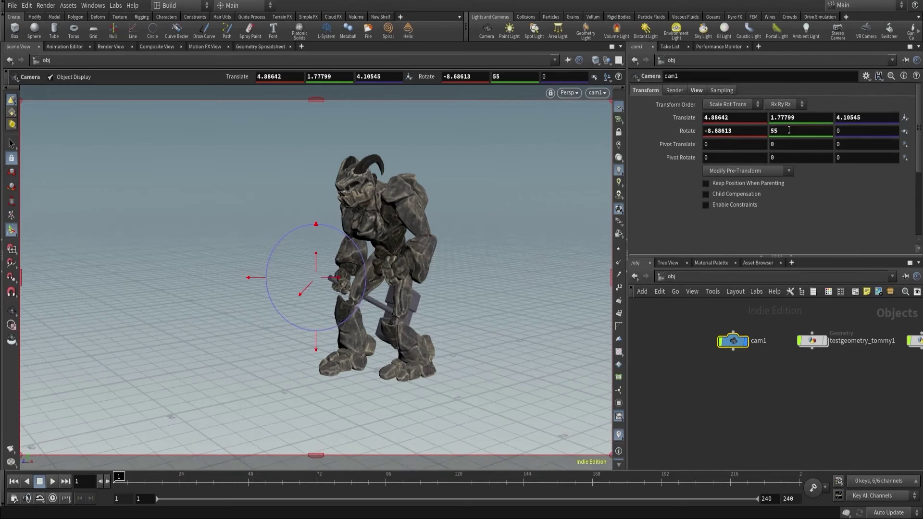
left_click(724, 133)
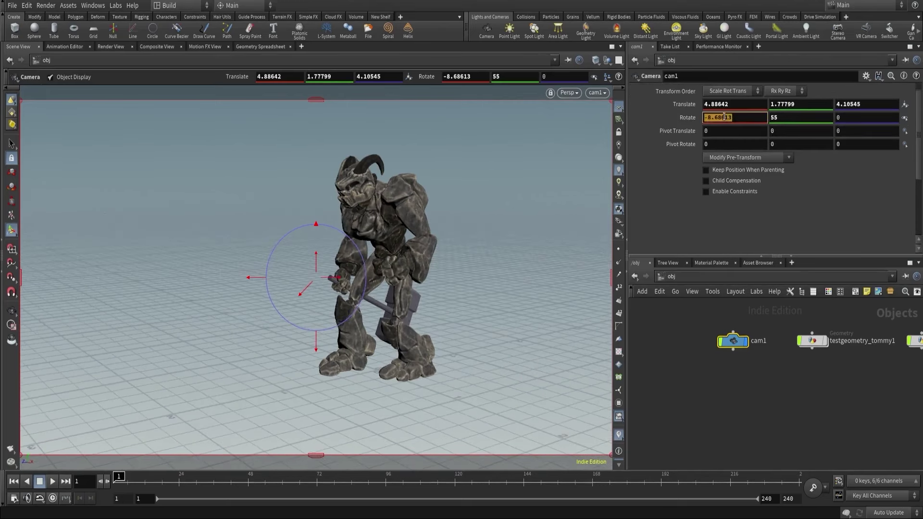
type("-9")
key("Return")
Set the camera's translation to 5 in X, 1.75 in Y and 5.5 in Z
middle_click_drag(853, 119, 853, 123)
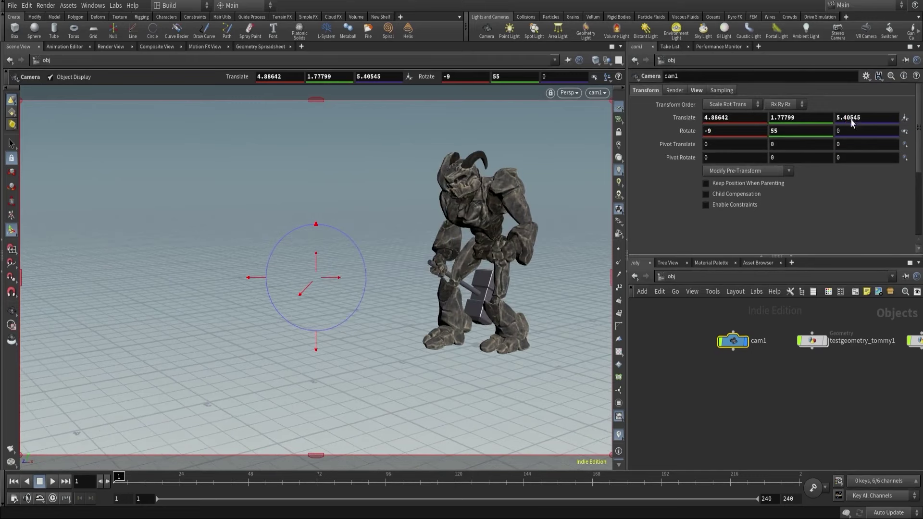
left_click(847, 119)
type("5.5")
key("Return")
left_click(811, 118)
type("1.75")
key("Return")
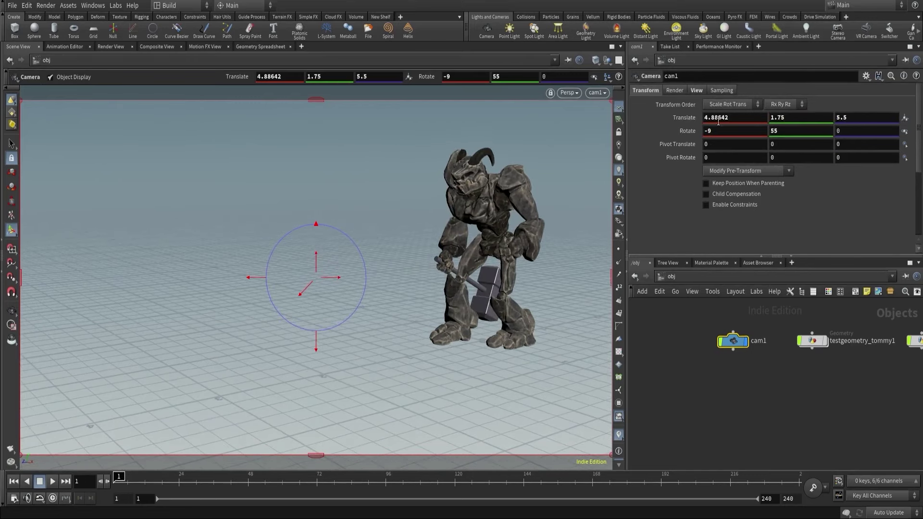
middle_click_drag(716, 120, 715, 120)
type("5")
key("Return")
Frame all nodes in the network and set the animation's end frame to 120
left_click(772, 390)
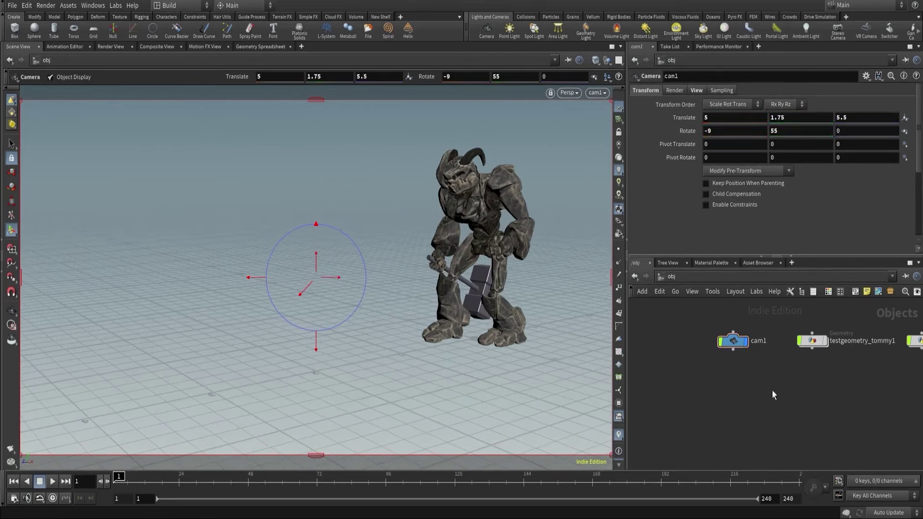
key("h")
left_click_drag(205, 491, 128, 490)
double_click(787, 497)
type("120")
key("Return")
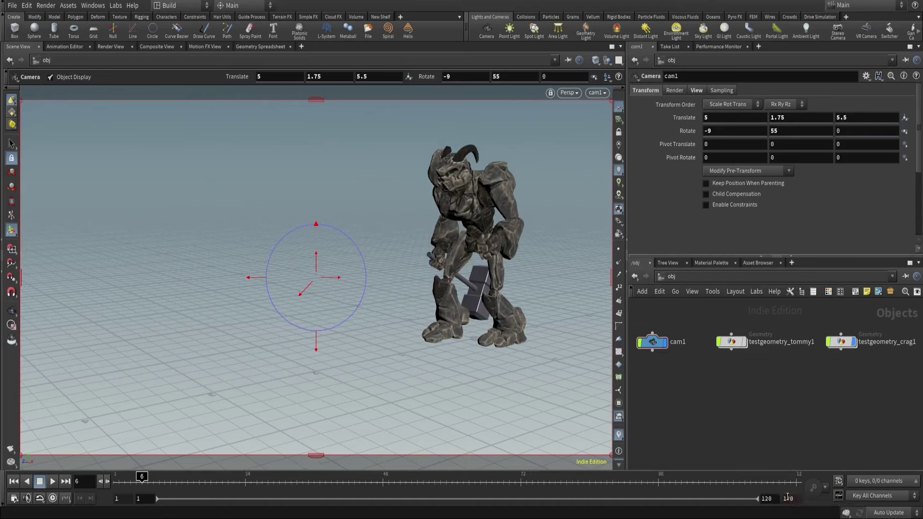
Play the Crag animation through the camera and return to frame 1
left_click(53, 481)
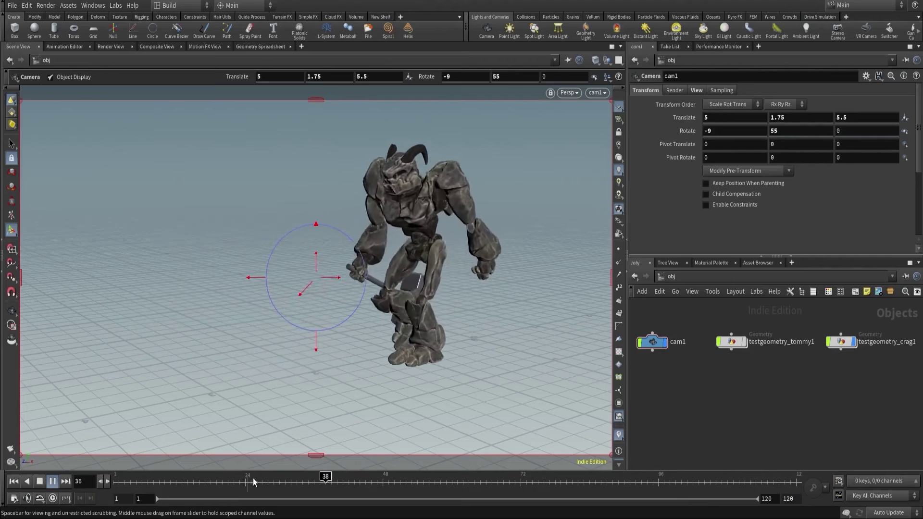
left_click(39, 482)
scroll(742, 417, "down", 3)
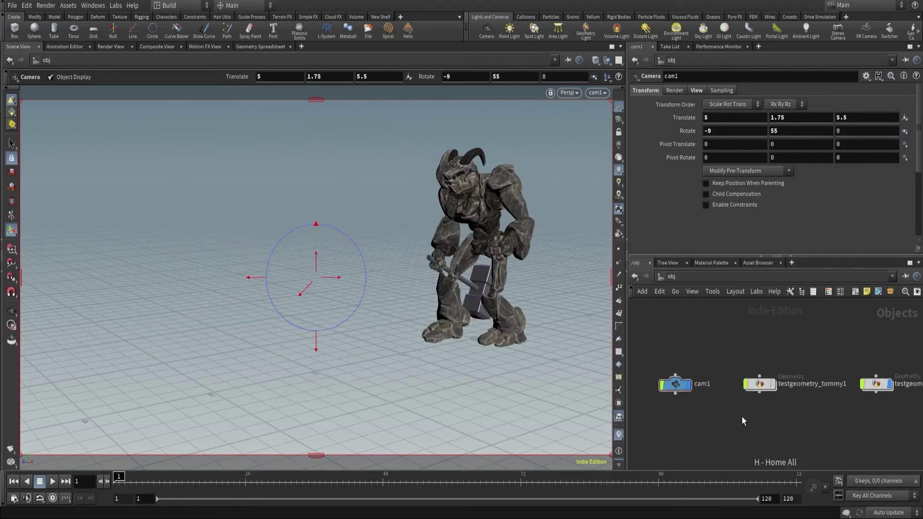
scroll(650, 390, "down", 1)
mouse_move(649, 391)
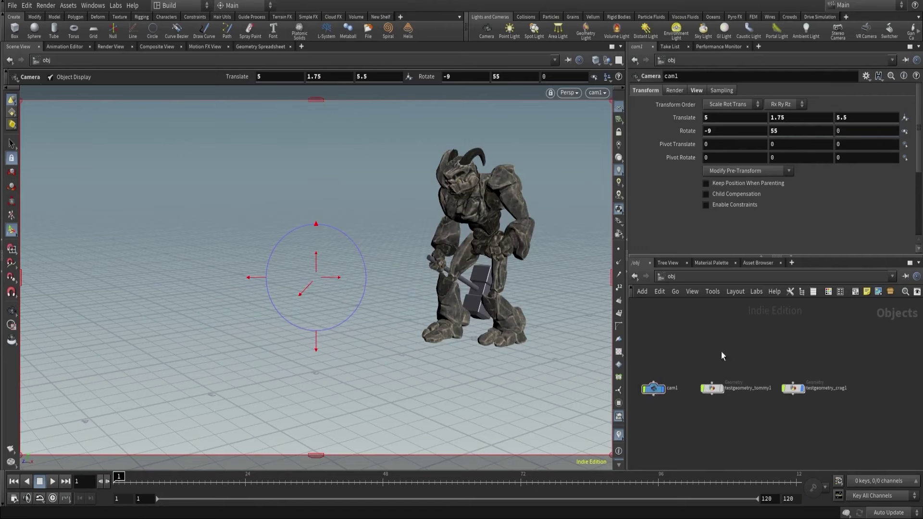
Place the Tommy test geometry node below the camera node and rename it "for_scale"
middle_click_drag(704, 417, 773, 400)
scroll(774, 399, "up", 2)
scroll(812, 372, "down", 2)
left_click_drag(804, 364, 759, 386)
scroll(768, 384, "up", 3)
double_click(769, 383)
type("for_scale")
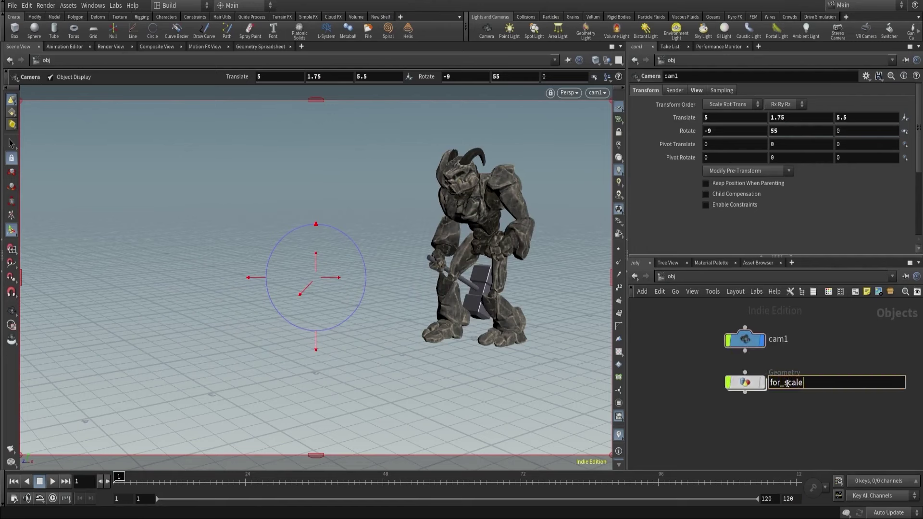
key("Return")
Color the for_scale node magenta in the object network
key("h")
mouse_move(898, 351)
left_click_drag(898, 351, 775, 349)
scroll(771, 381, "up", 2)
key("h")
left_click(710, 393)
key("c")
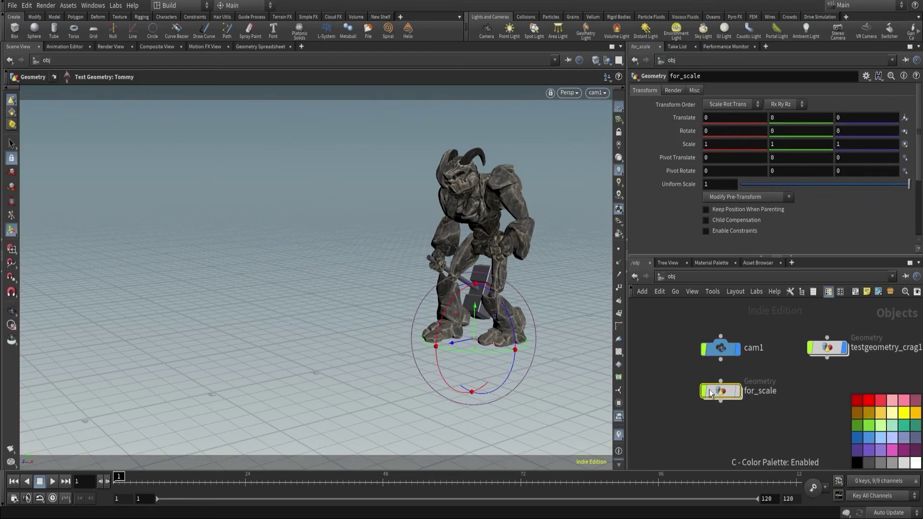
left_click(903, 450)
key("c")
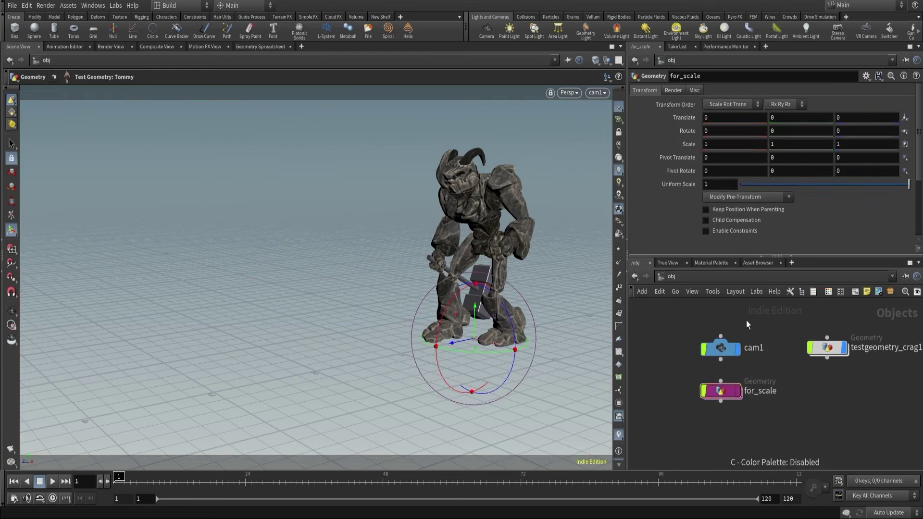
left_click(11, 144)
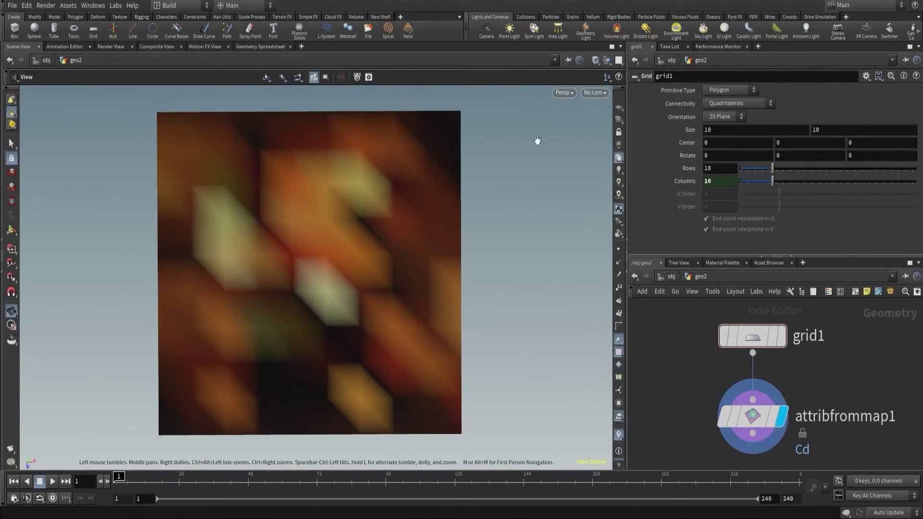
Raise grid1's rows to 270 with the grid shown in flat wire shading, and restore smooth shading
left_click(596, 60)
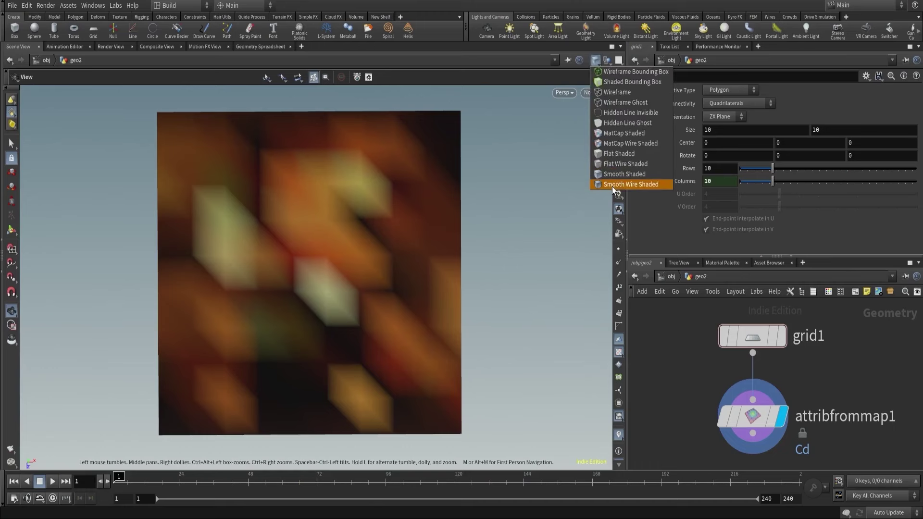
left_click(611, 165)
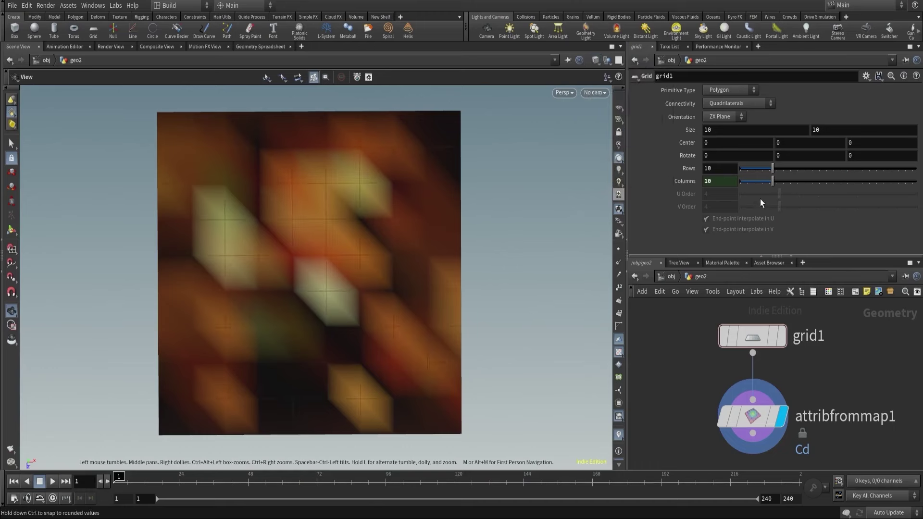
left_click_drag(774, 168, 917, 172)
mouse_move(719, 169)
middle_mouse_down()
mouse_move(736, 155)
mouse_move(821, 158)
middle_mouse_up()
left_click(596, 62)
left_click(613, 176)
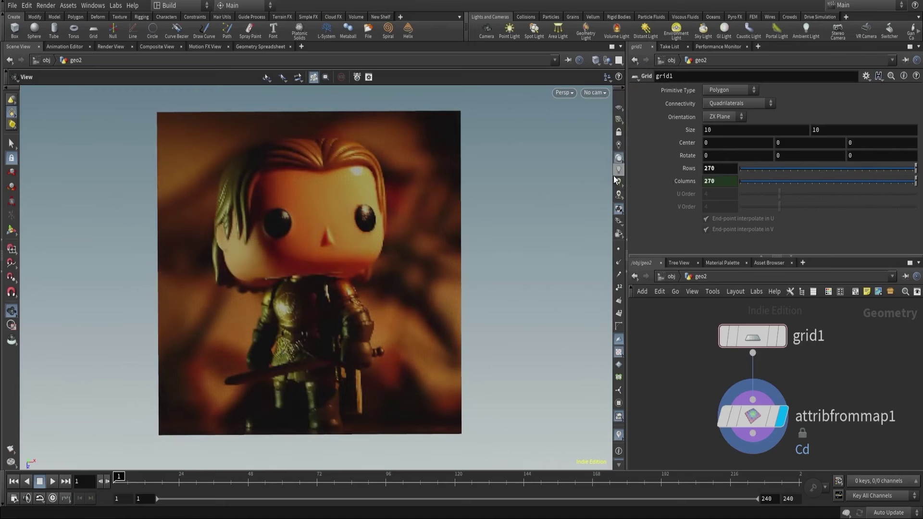
Set grid1's rows to 300 and then to 100, and examine the image from farther away
left_click(716, 170)
type("300")
key("Return")
left_click(717, 168)
type("100")
key("Return")
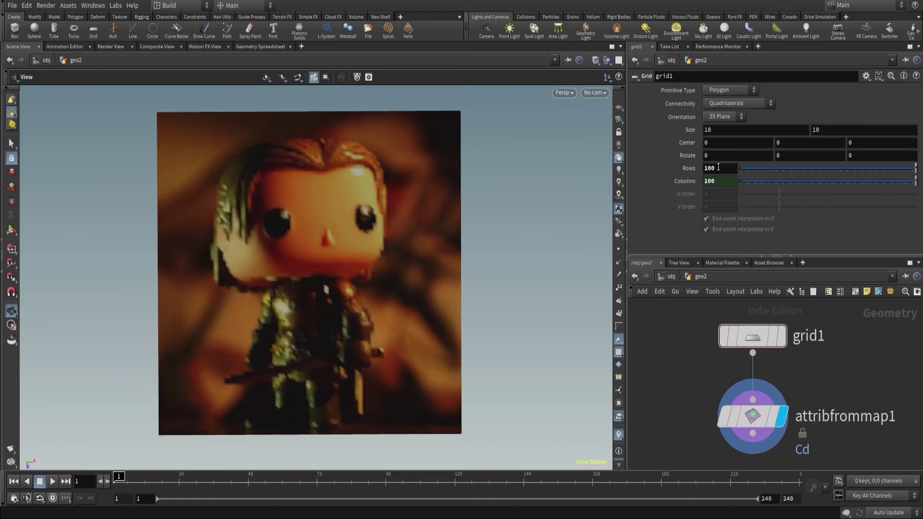
right_click_drag(439, 242, 195, 333)
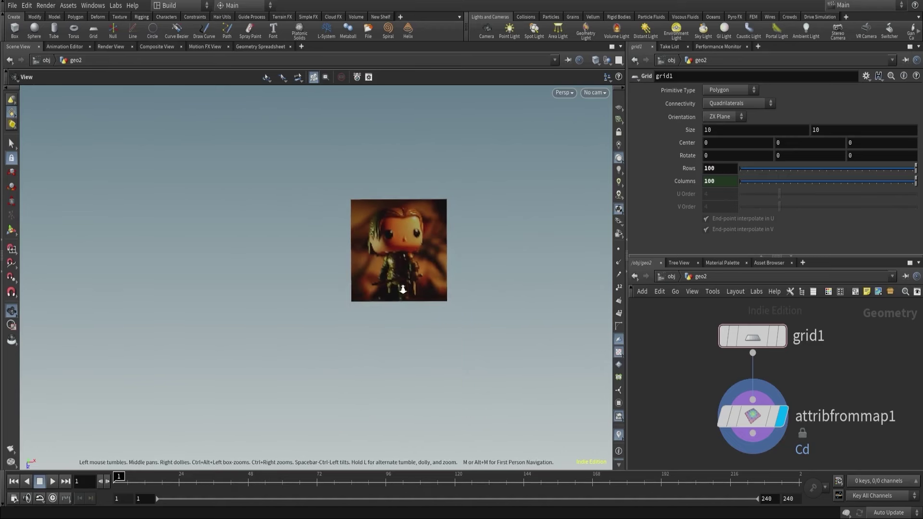
right_click_drag(394, 301, 265, 320)
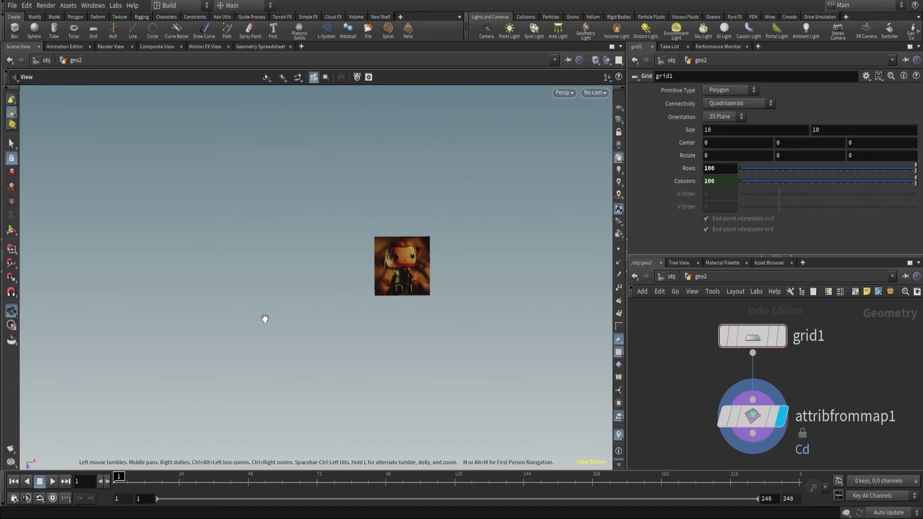
Compare the distant image with grid1's rows set to 300 and then to 50
double_click(717, 169)
type("300")
key("Return")
double_click(717, 169)
type("50")
key("Return")
scroll(451, 251, "down", 3)
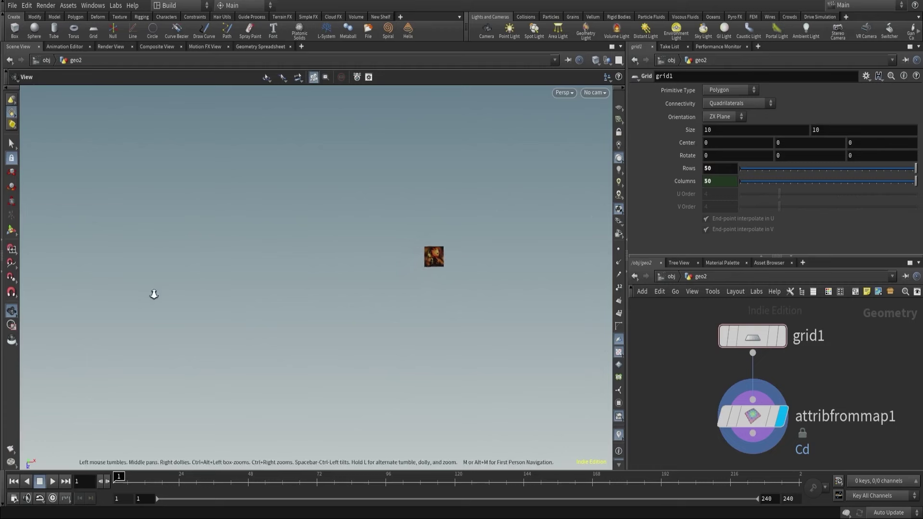
key("space+h")
left_click_drag(253, 261, 348, 307)
Compare the image's close-up detail with grid1's rows set to 300 and then to 500
double_click(720, 168)
type("300")
key("Return")
scroll(453, 200, "up", 3)
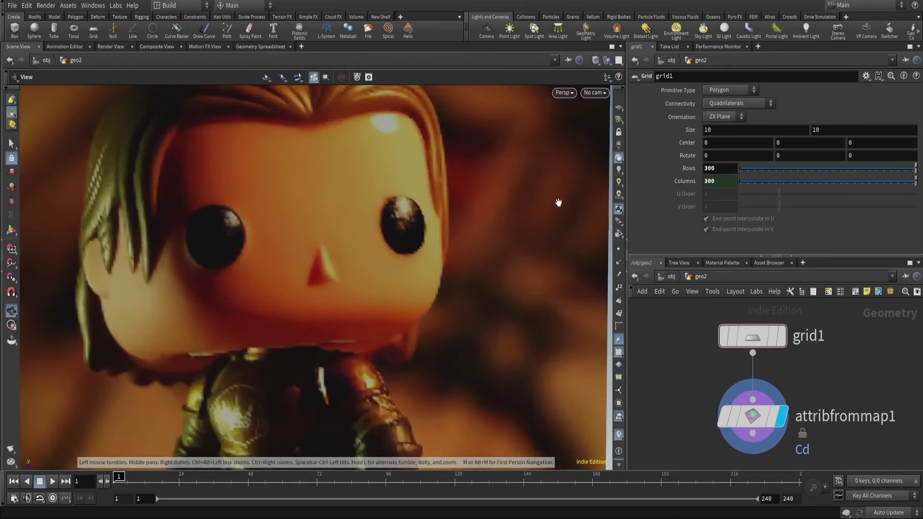
scroll(558, 202, "up", 5)
double_click(726, 165)
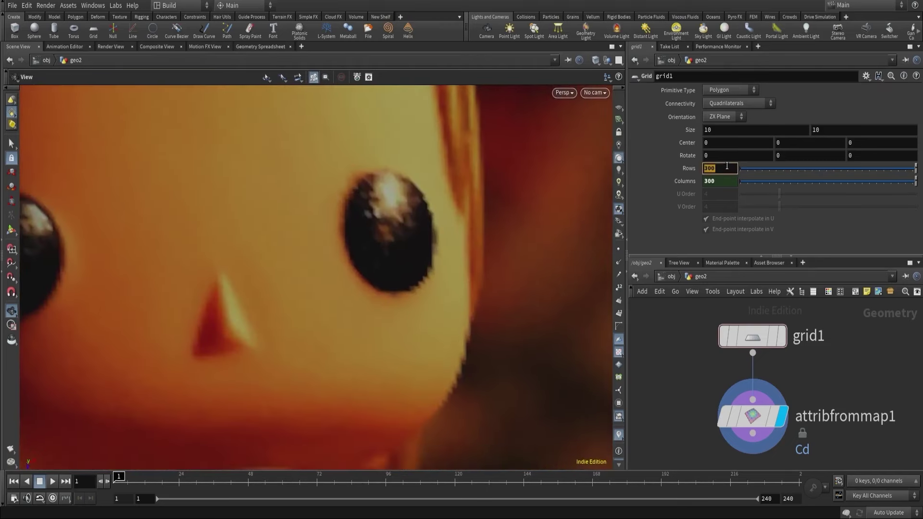
type("500")
key("Return")
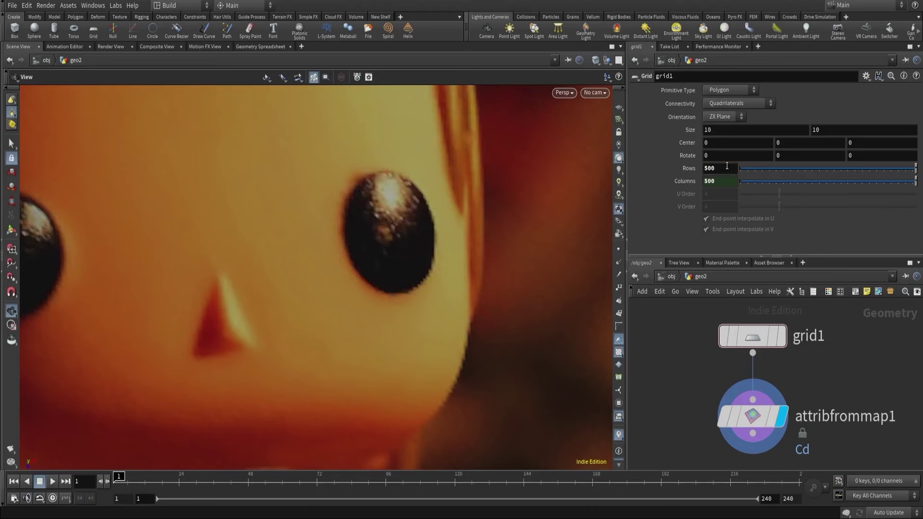
Set grid1's rows to 600 and examine the whole image
double_click(727, 165)
type("600")
key("Return")
right_click_drag(398, 216, 156, 267)
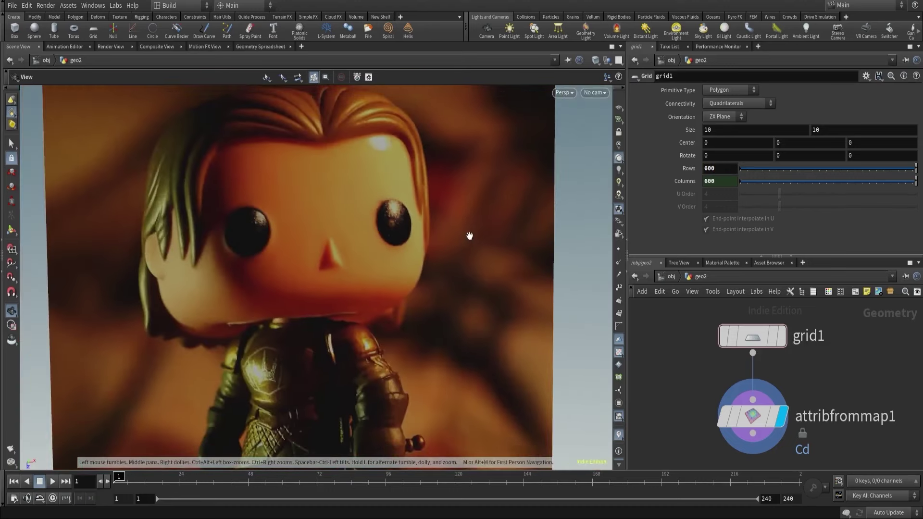
right_click_drag(470, 225, 331, 247)
scroll(881, 397, "down", 3)
Display the output of the vdbvisualizetree1 node in the sphere's VDB network
middle_click_drag(868, 387, 687, 345)
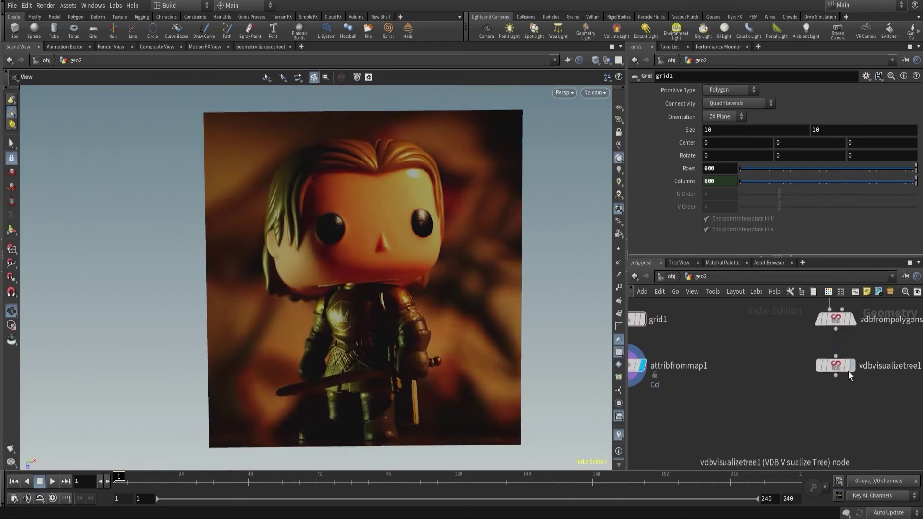
left_click(851, 366)
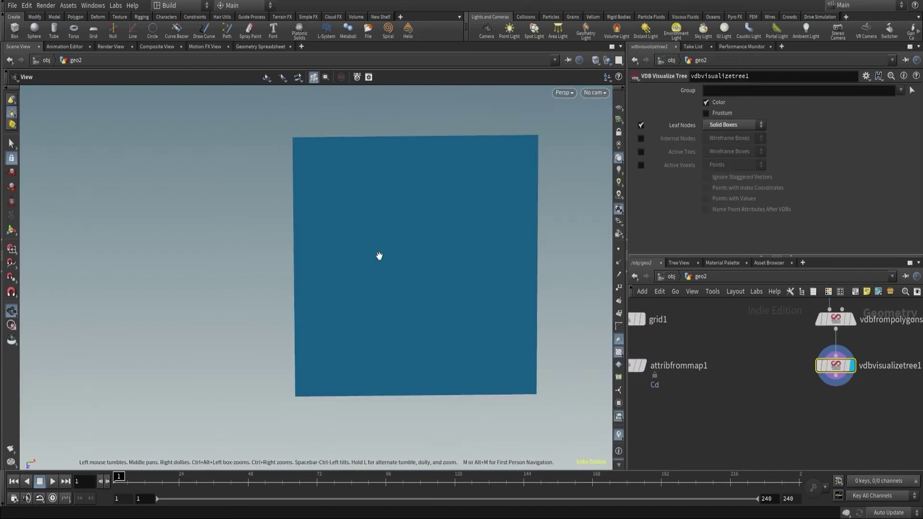
middle_click_drag(379, 256, 288, 267)
left_click_drag(374, 256, 466, 161)
scroll(750, 334, "down", 2)
middle_click_drag(754, 335, 731, 368)
scroll(740, 353, "up", 2)
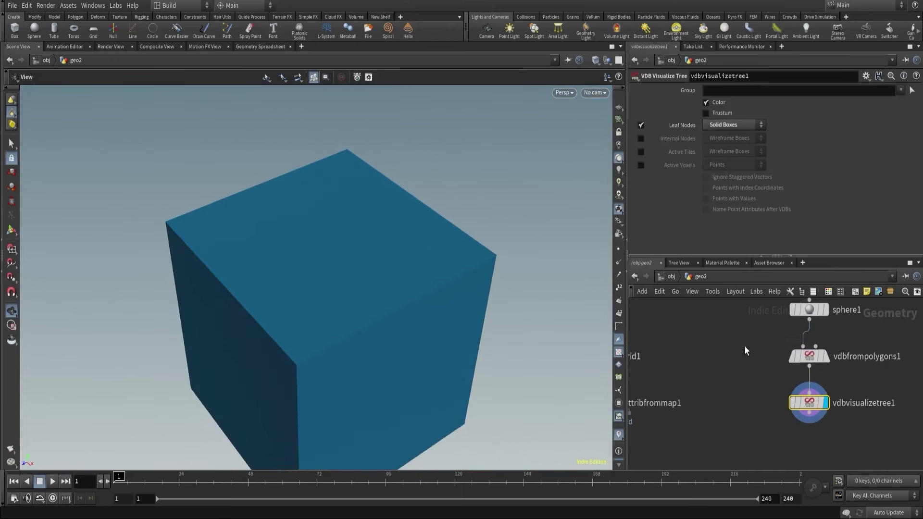
Reduce the voxel size of vdbfrompolygons1 to 0.05, then set it to 0.1
left_click(797, 356)
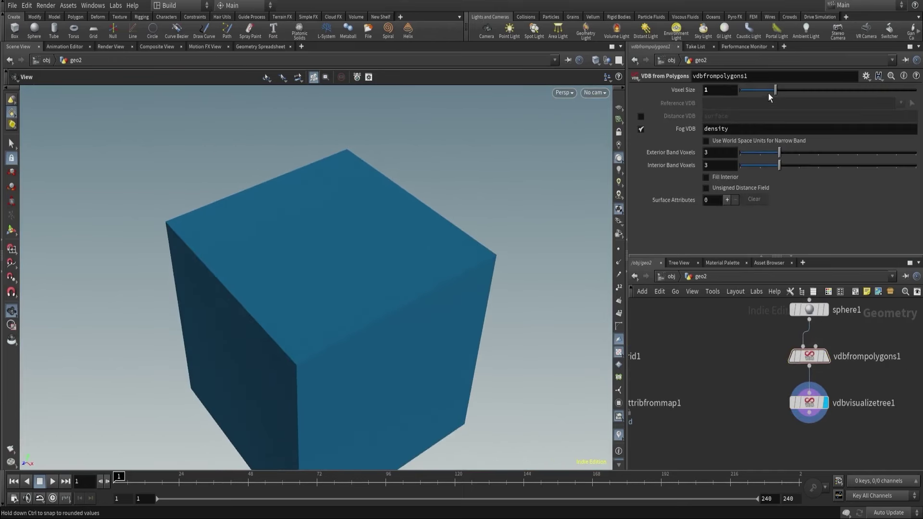
left_click_drag(774, 90, 740, 89)
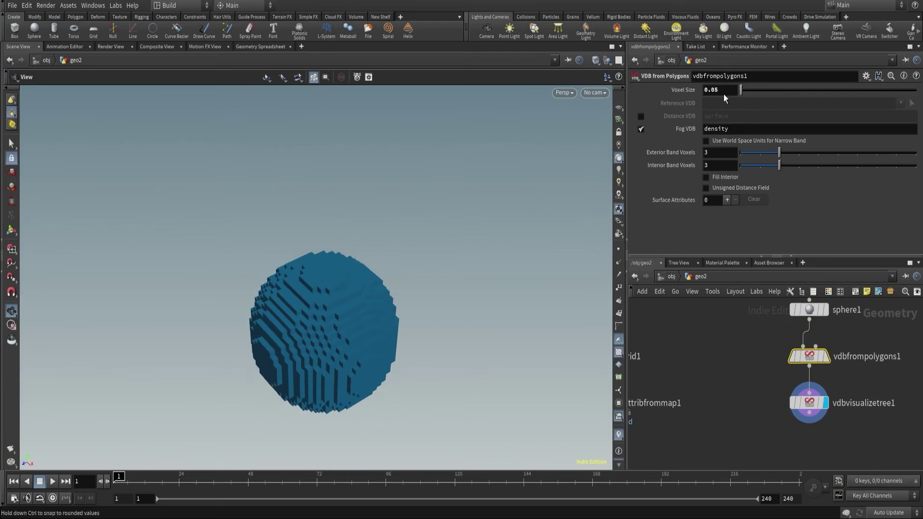
left_click(723, 94)
type("0.1")
key("Return")
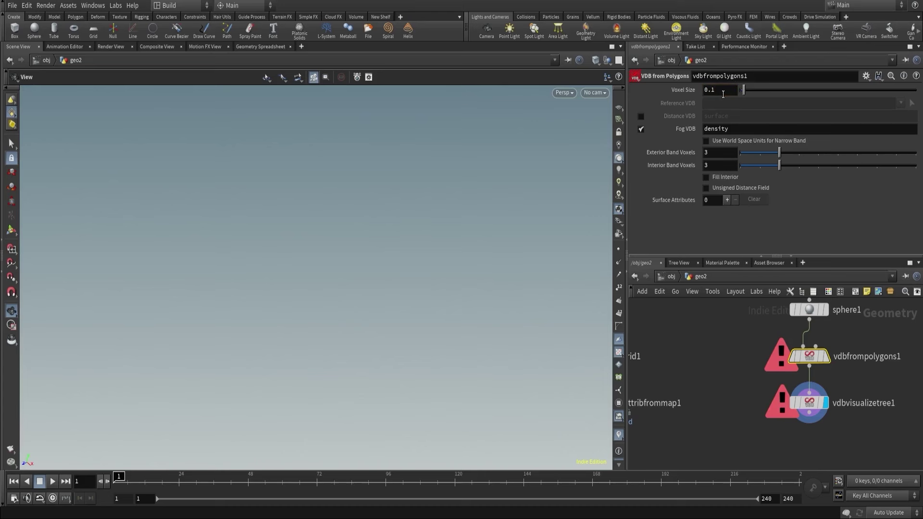
Set the voxel size of vdbfrompolygons1 to 0.05 and then 0.02, and examine the voxel sphere
key("BackSpace")
type("05")
key("Return")
left_click(723, 94)
key("BackSpace")
type("2")
key("Return")
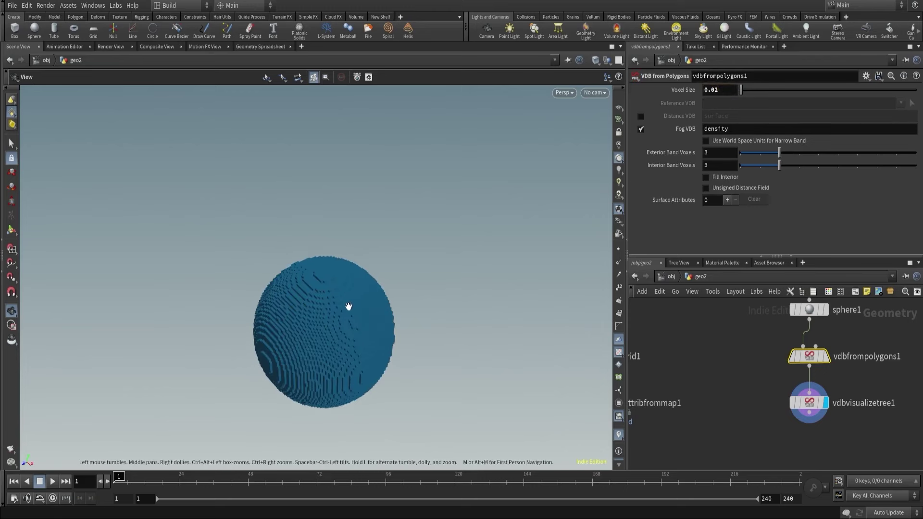
left_click_drag(331, 319, 348, 221)
right_click_drag(348, 221, 365, 366)
left_click_drag(365, 367, 360, 344)
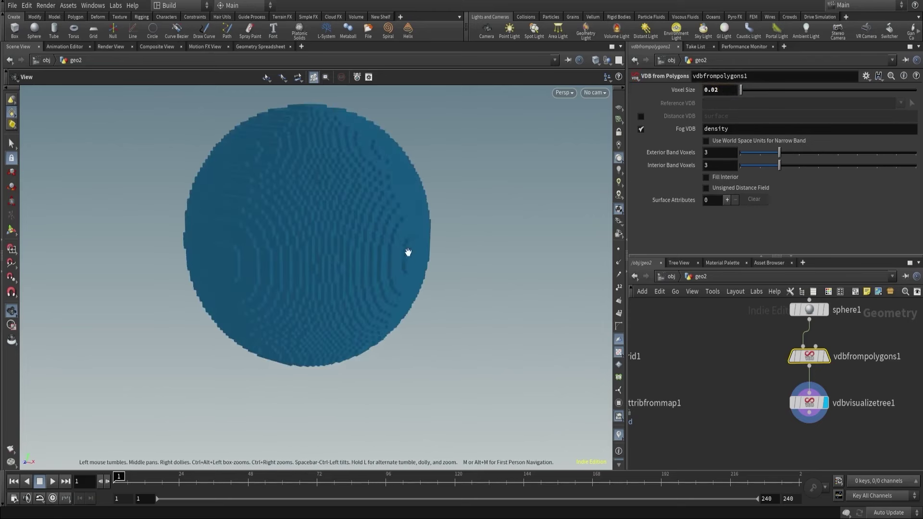
left_click_drag(408, 253, 396, 333)
Set the voxel size of vdbfrompolygons1 to 0.005 and examine the sphere in smooth shading
left_click(711, 95)
key("BackSpace")
type("05")
key("Return")
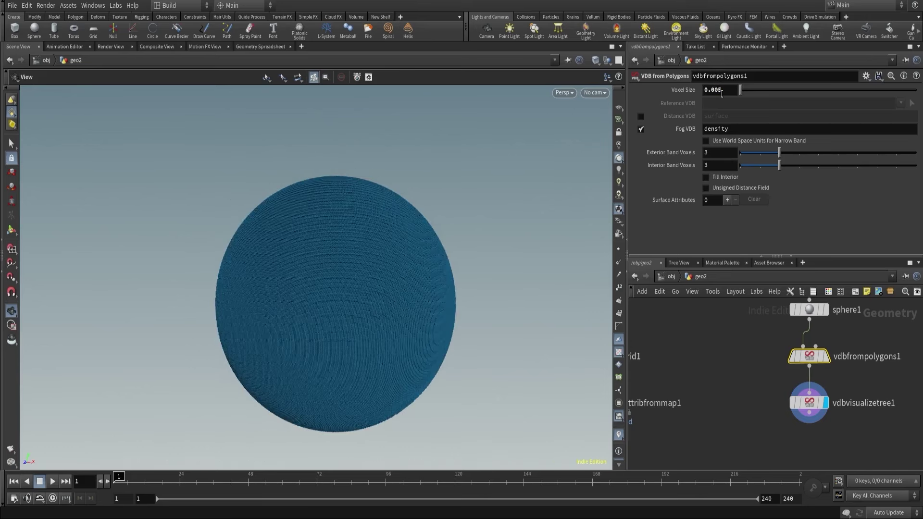
left_click(596, 60)
left_click(612, 174)
right_click_drag(422, 207, 319, 235)
left_click_drag(319, 235, 382, 266)
mouse_move(390, 228)
right_mouse_down()
mouse_move(578, 154)
mouse_move(468, 191)
mouse_move(453, 231)
mouse_move(396, 239)
right_mouse_up()
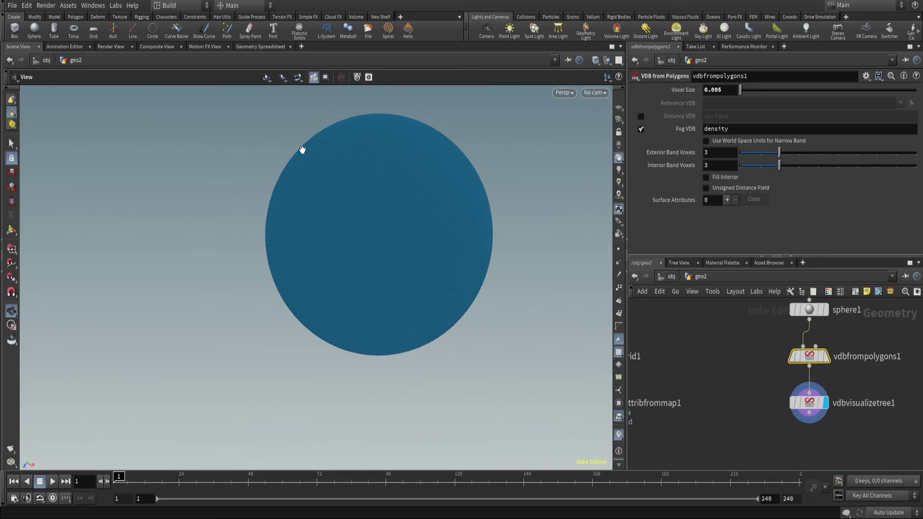
Set the voxel size of vdbfrompolygons1 to 0.1 and then to 0.05
double_click(727, 90)
type(".1")
key("Return")
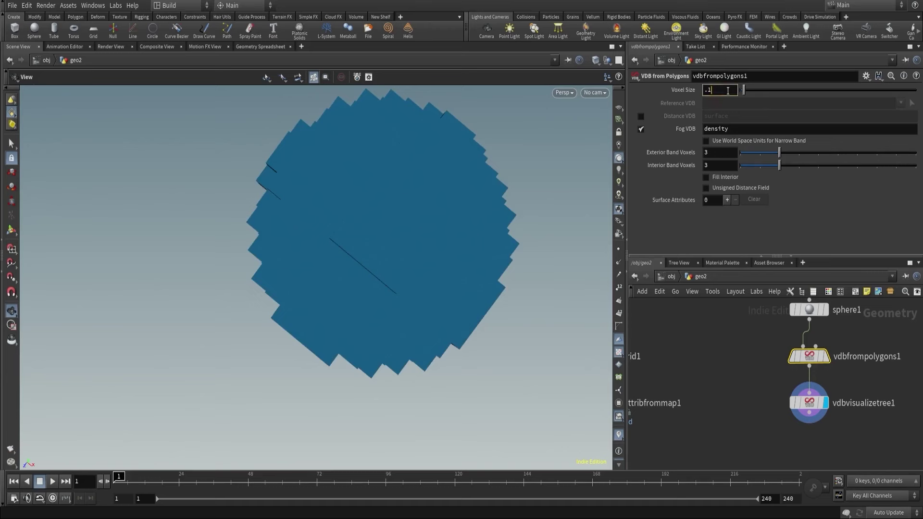
key("BackSpace")
type("05")
key("Return")
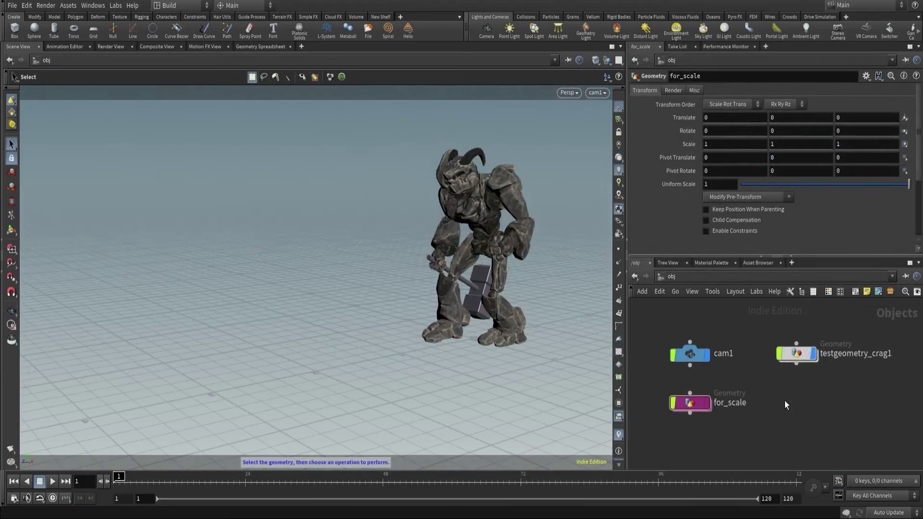
Enter the testgeometry_crag1 object, check the Crag node's information and turn off Include Hammer
double_click(796, 354)
middle_click_drag(716, 411, 681, 379)
left_click_drag(687, 329, 798, 402)
middle_click(741, 354)
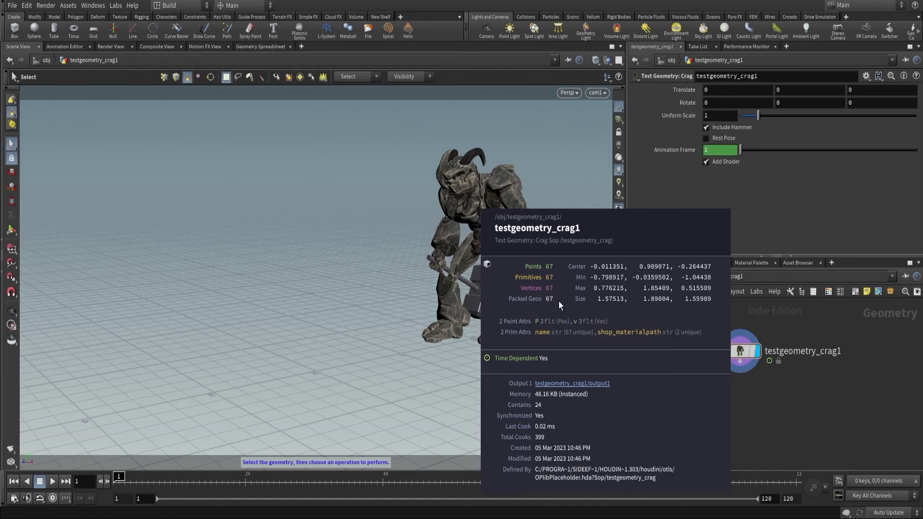
left_click(719, 128)
Add an Unpack node after testgeometry_crag1, display it and check its geometry information
middle_click_drag(727, 425, 731, 410)
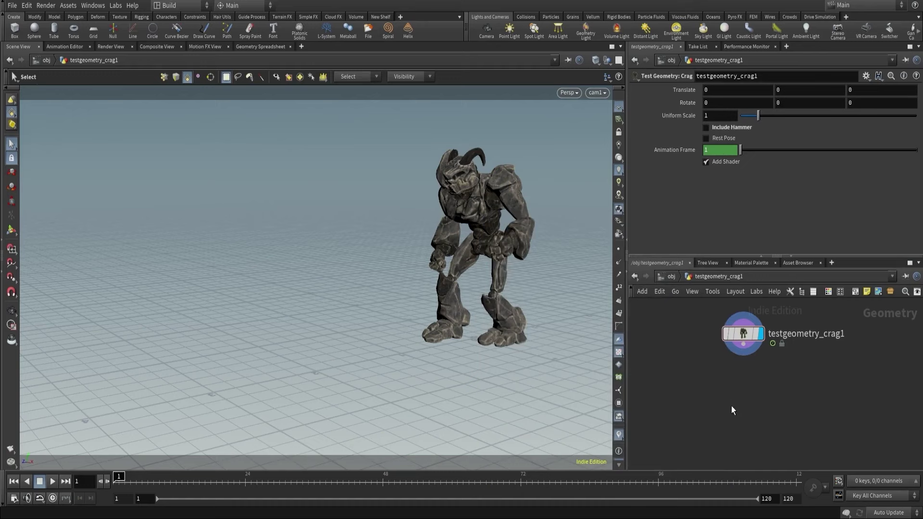
key("Tab")
type("unp")
key("Return")
left_click(731, 405)
left_click_drag(742, 344, 731, 395)
left_click(748, 405)
key("l")
middle_click(728, 406)
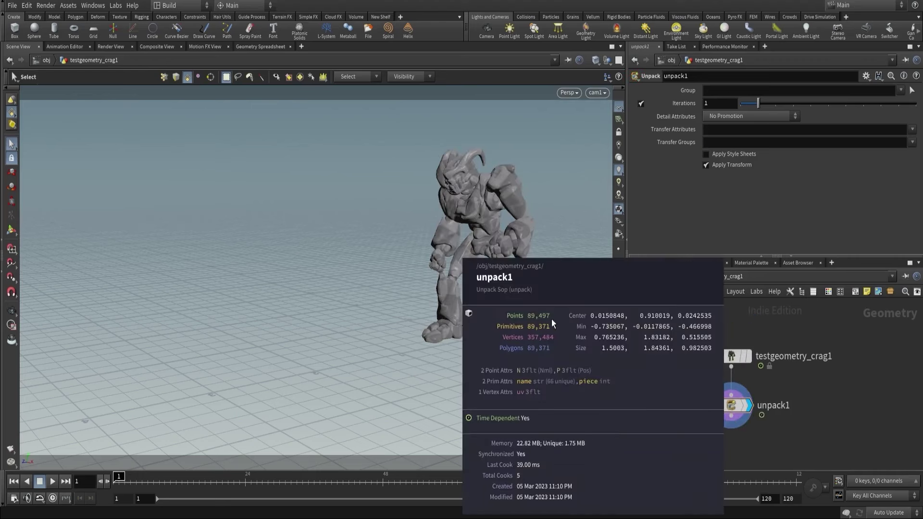
Add an IsoOffset node, connect it to unpack1 and display its output
middle_click_drag(680, 417, 690, 352)
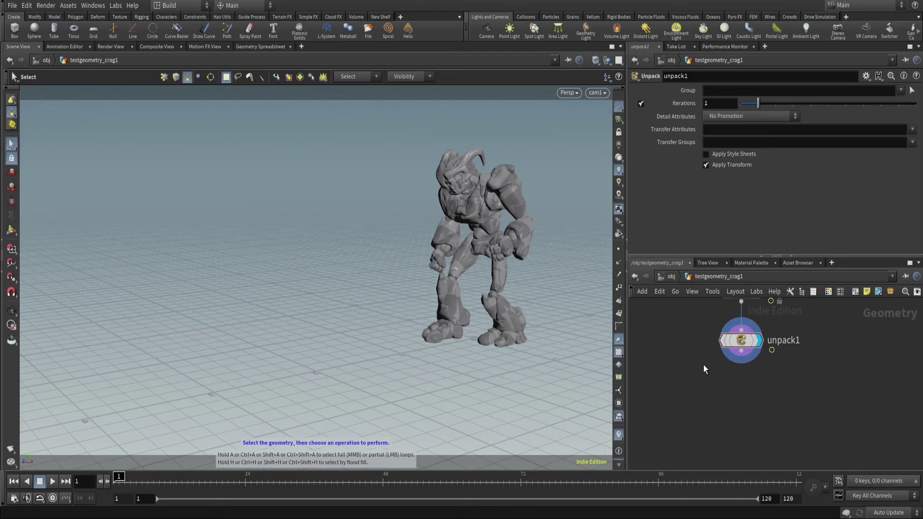
key("Tab")
type("iso")
key("Return")
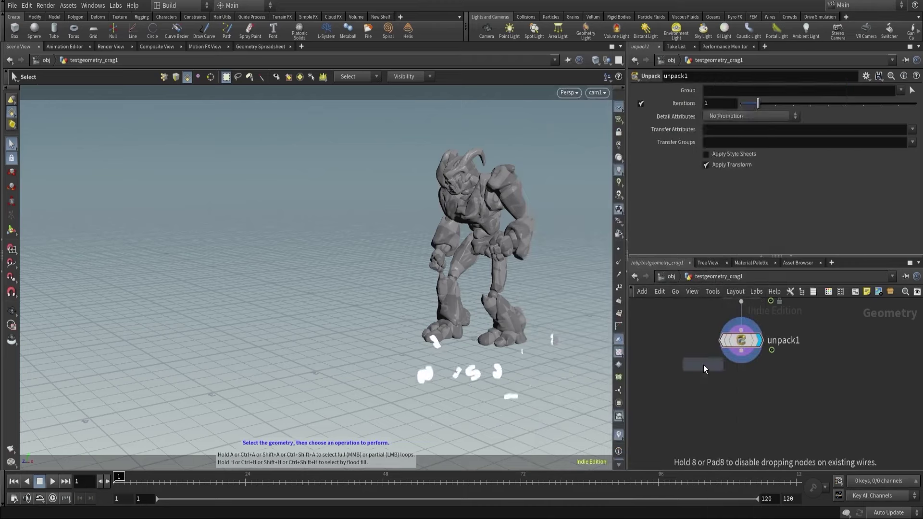
left_click(686, 410)
left_click(677, 398)
left_click(739, 354)
left_click(703, 410)
Set the viewport background's color scheme to Dark and save the display options as the default
middle_click_drag(393, 188, 235, 206, "alt")
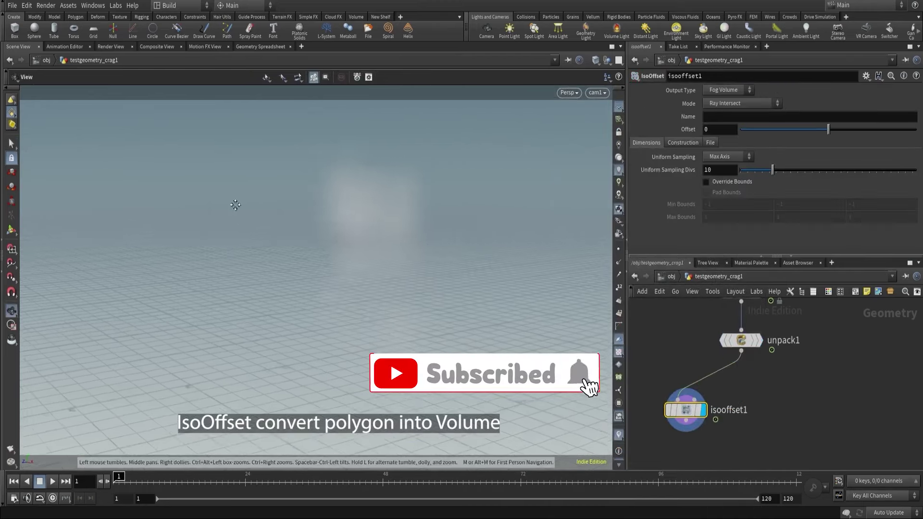
right_click_drag(235, 205, 400, 225, "alt")
left_click_drag(399, 225, 360, 240, "alt")
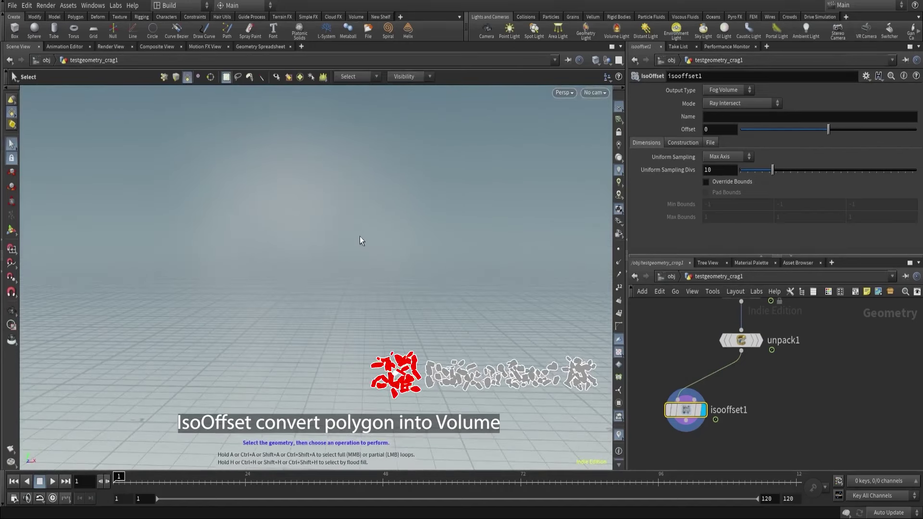
key("d")
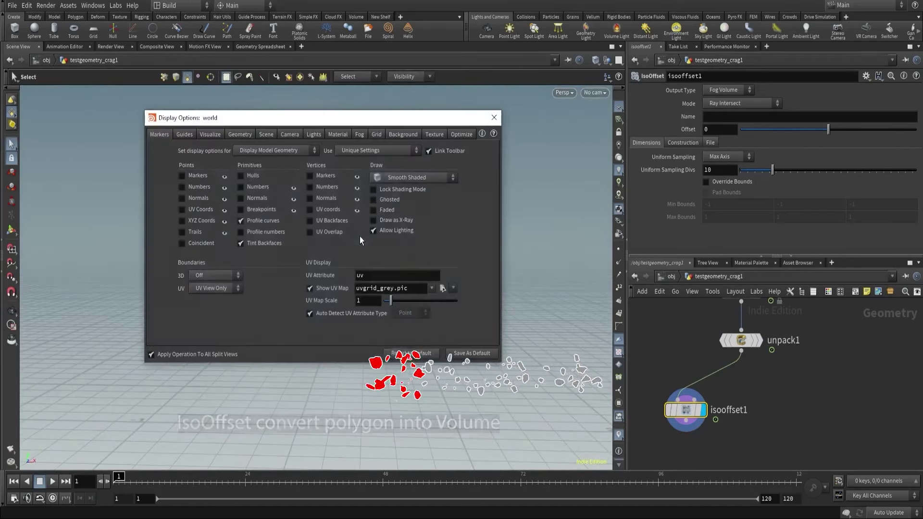
left_click(401, 134)
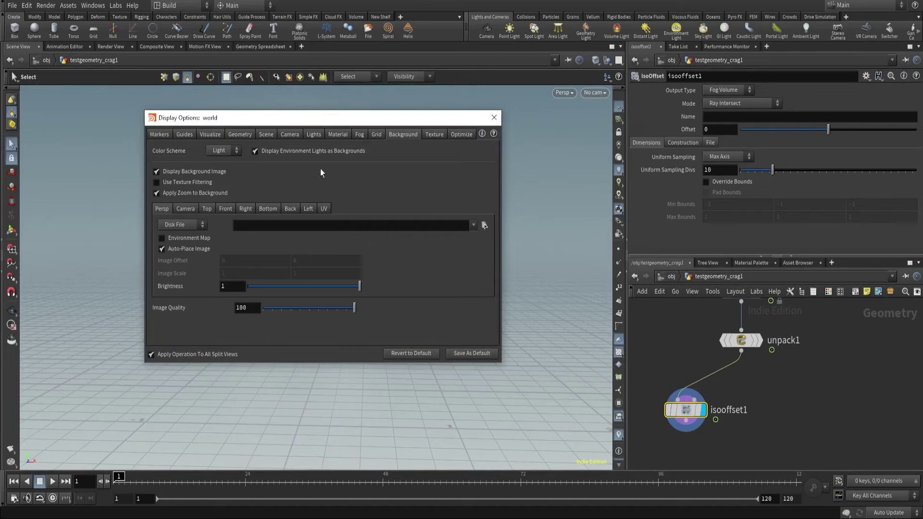
left_click(218, 151)
left_click(217, 171)
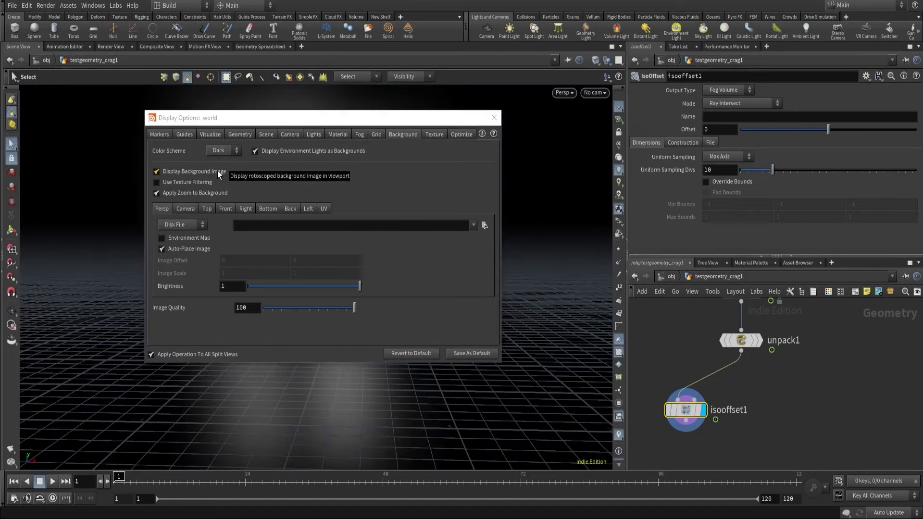
left_click_drag(267, 121, 617, 38)
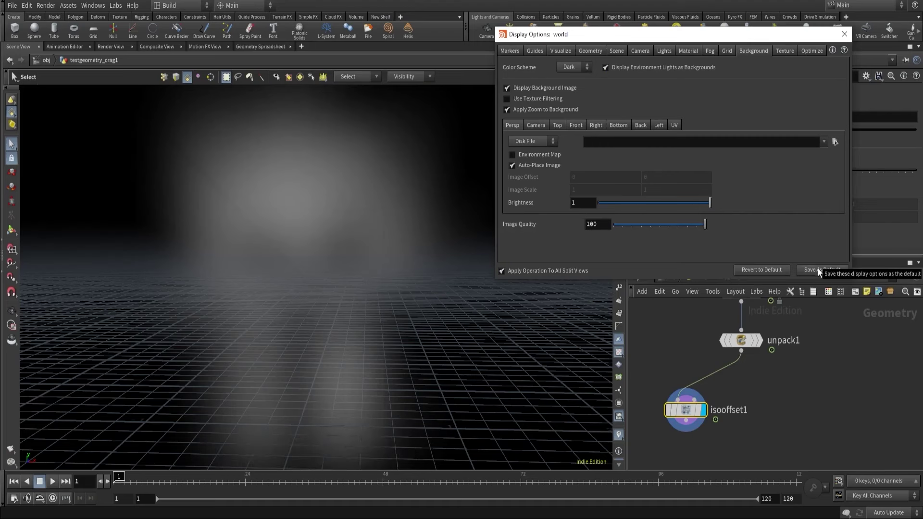
left_click(824, 271)
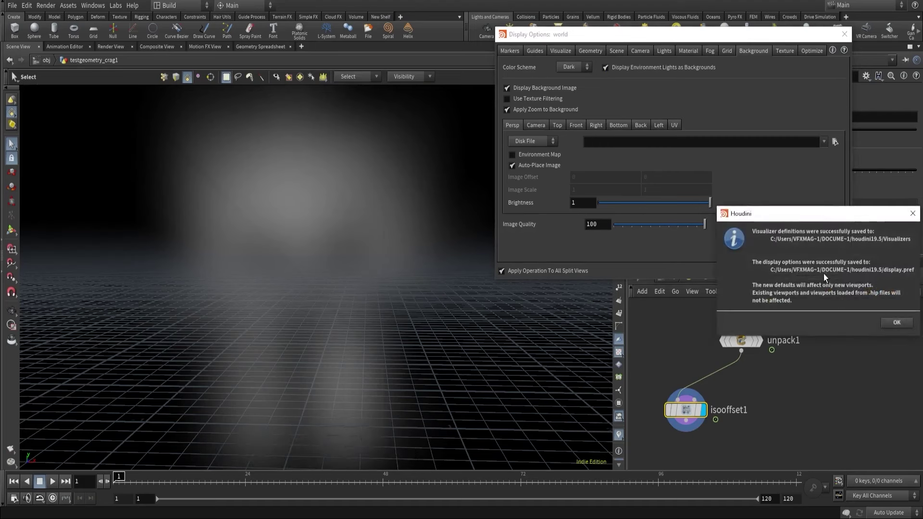
left_click(887, 322)
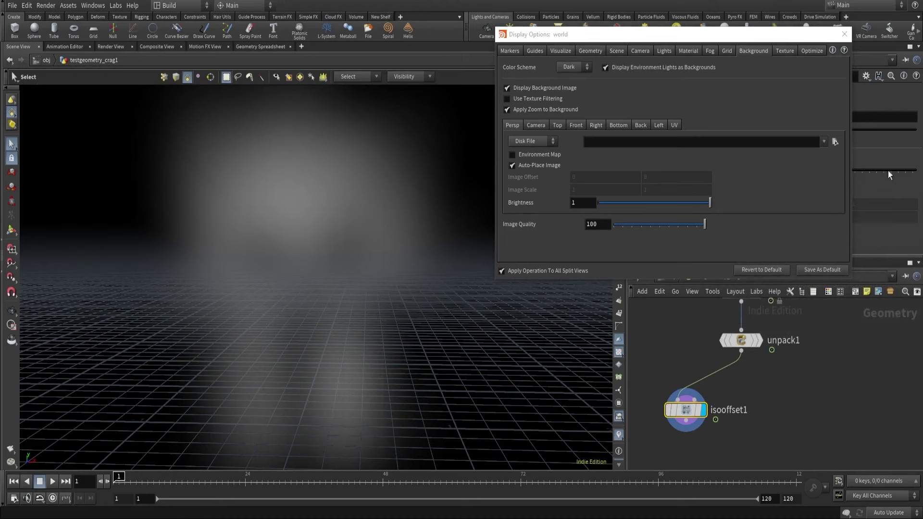
left_click(845, 35)
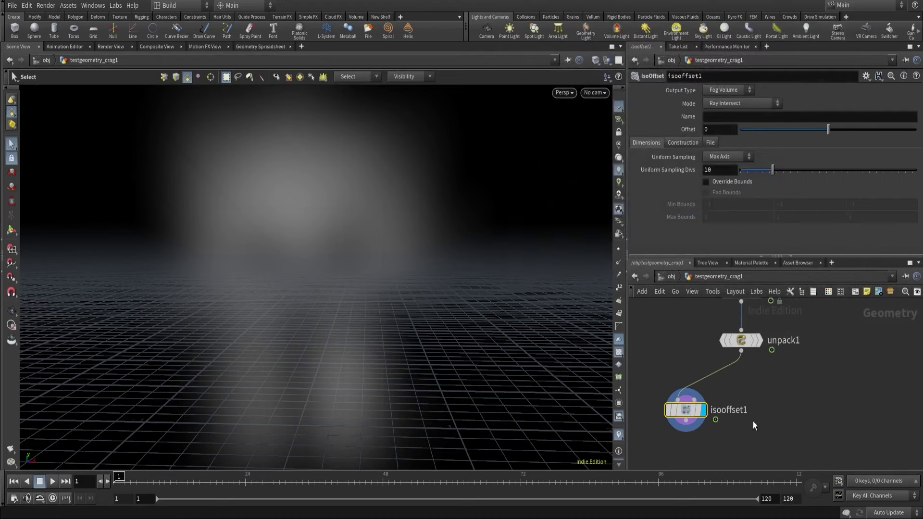
Name the isooffset1 volume density and check the node's information before and after naming it
middle_click(690, 413)
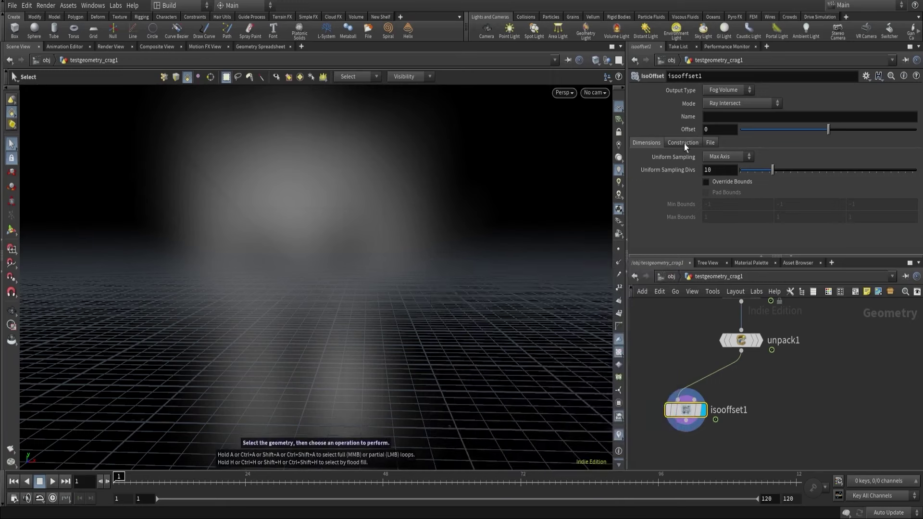
left_click(717, 117)
type("d")
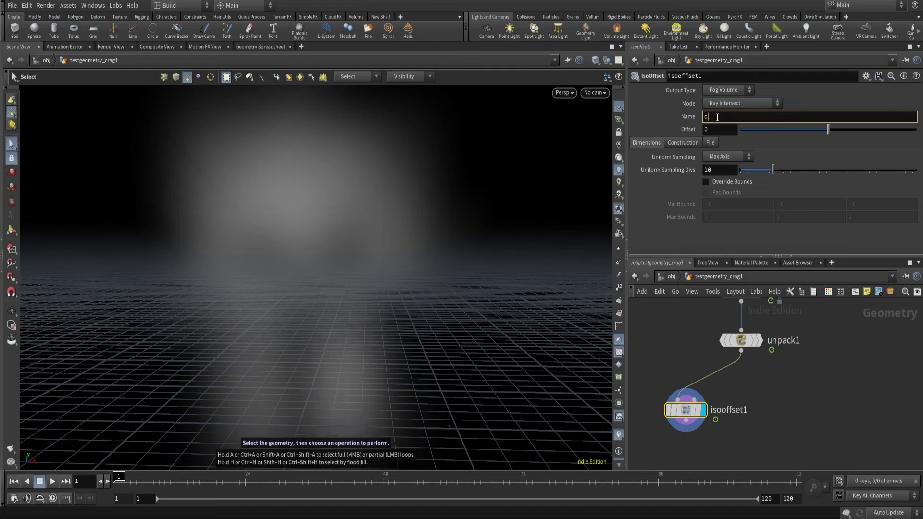
type("ensity")
key("Return")
middle_click(686, 409)
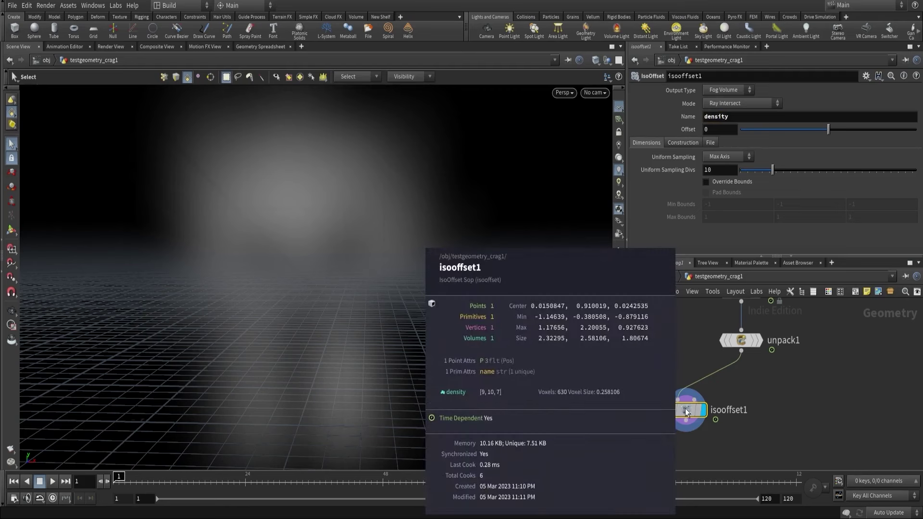
left_click(469, 394)
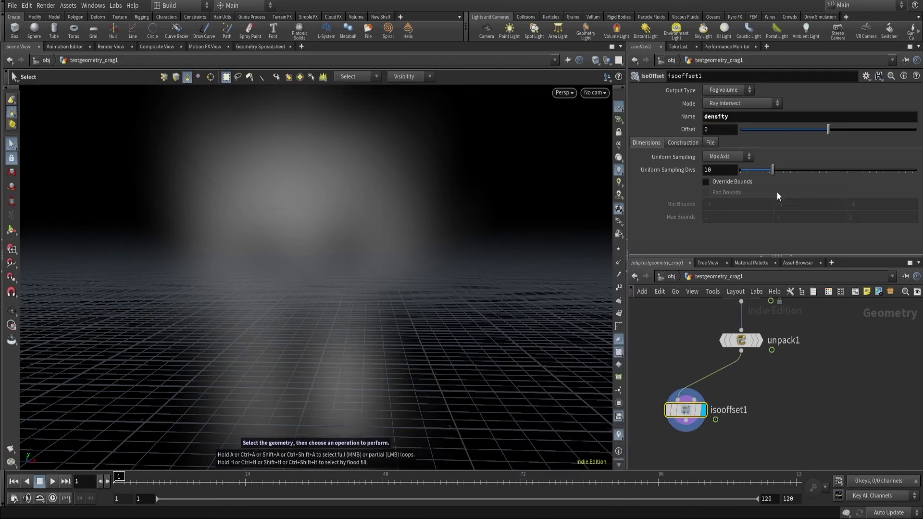
Raise isooffset1's uniform sampling divisions to 100 and then to 200
left_click_drag(774, 169, 905, 174)
left_click(719, 171)
key("BackSpace")
key("BackSpace")
type("100")
key("Return")
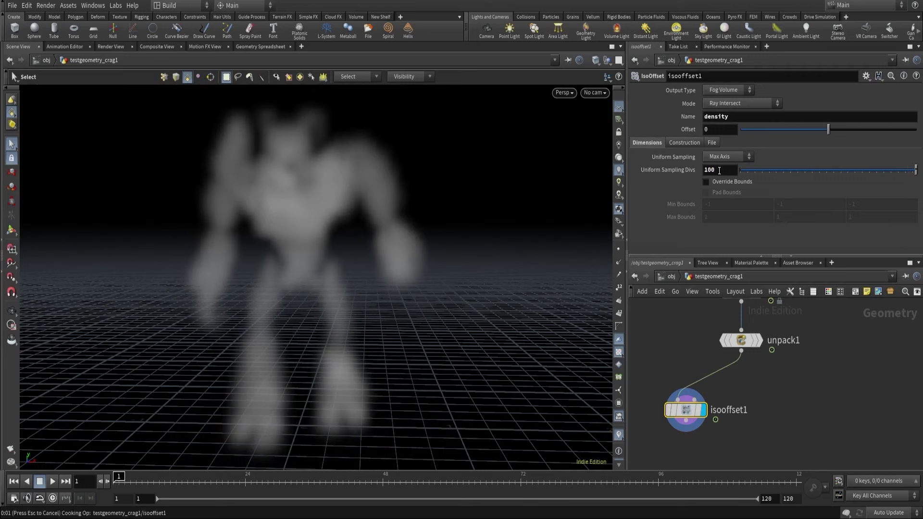
double_click(719, 170)
type("200")
key("Return")
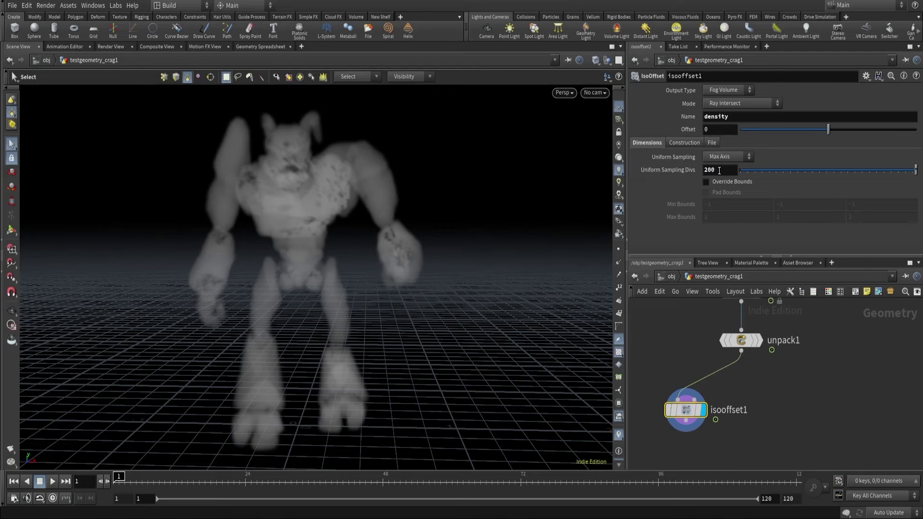
Add a VDB from Polygons node beside isooffset1, connect it to unpack1 and display its output
left_click(851, 413)
key("Tab")
type("vdb")
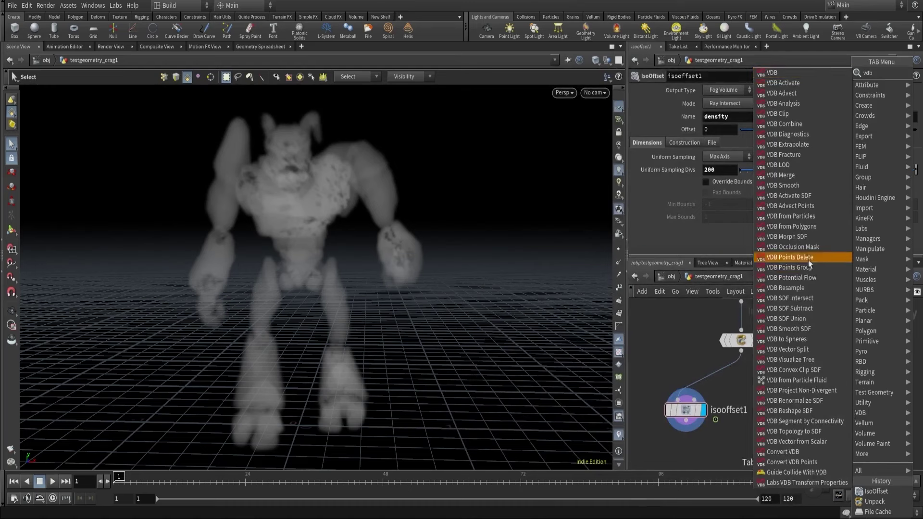
left_click(795, 227)
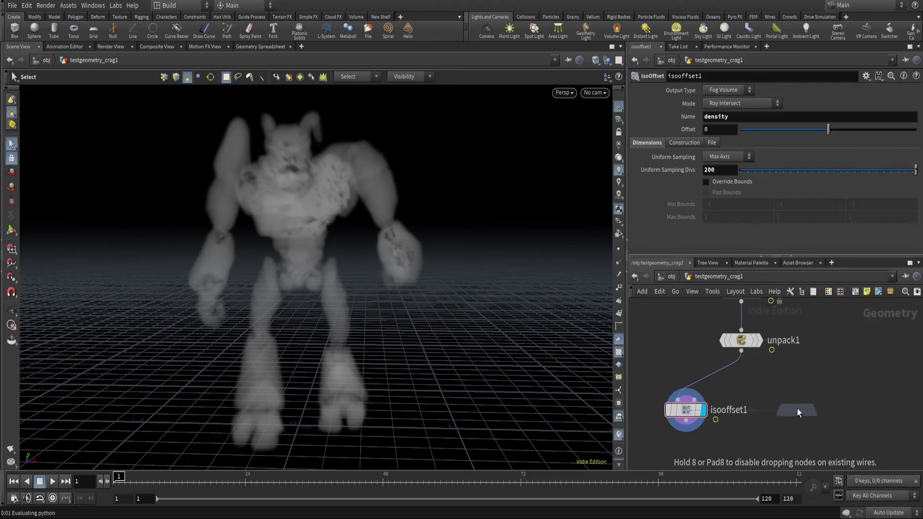
left_click(797, 409)
left_click(791, 398)
left_click(741, 353)
left_click(812, 410)
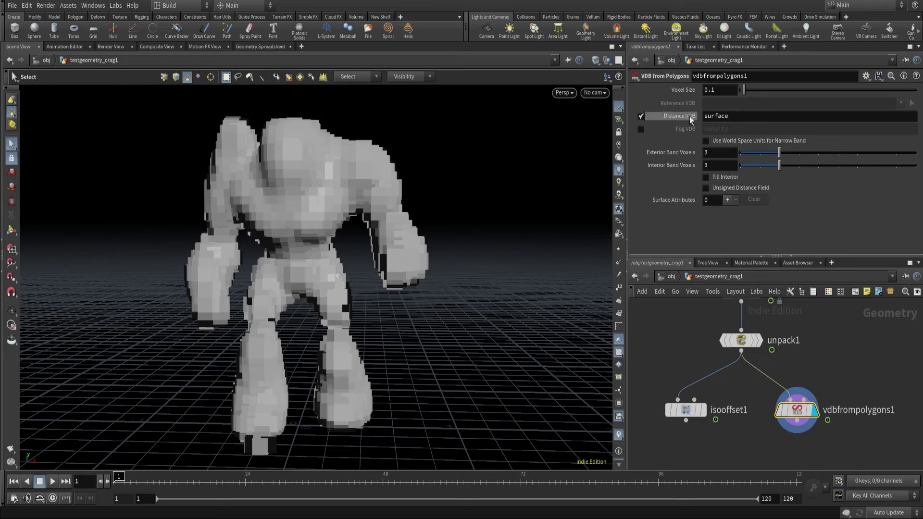
Switch vdbfrompolygons1 from Distance VDB to Fog VDB and set its voxel size to 0.05 and then 0.01
left_click(641, 116)
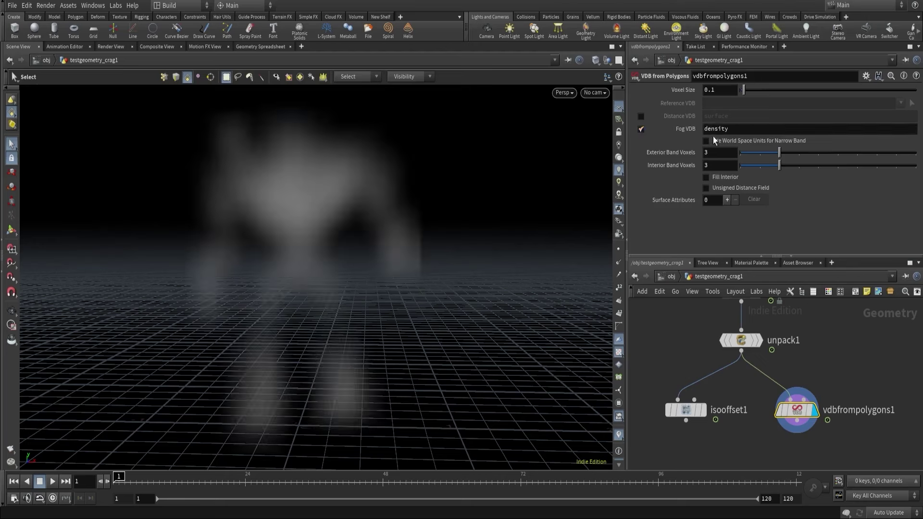
left_click_drag(712, 90, 720, 90)
type("05")
key("Return")
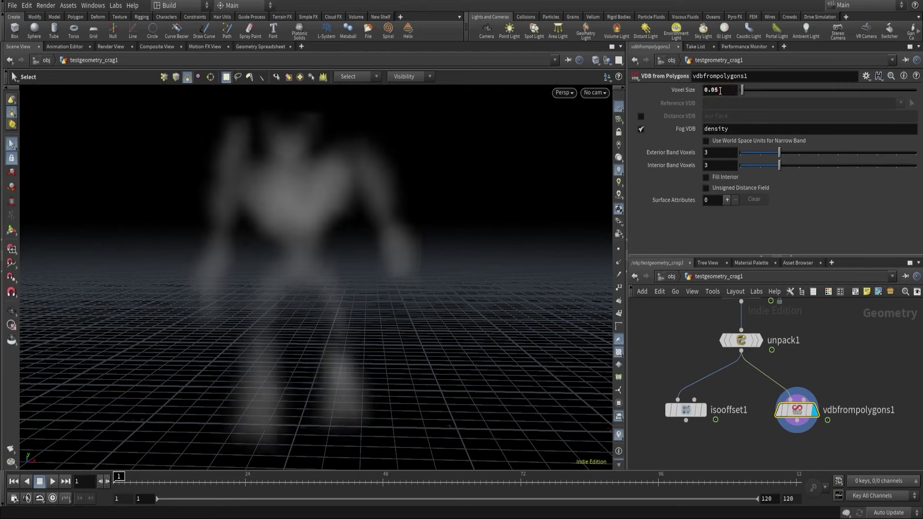
key("BackSpace")
type("1")
key("Return")
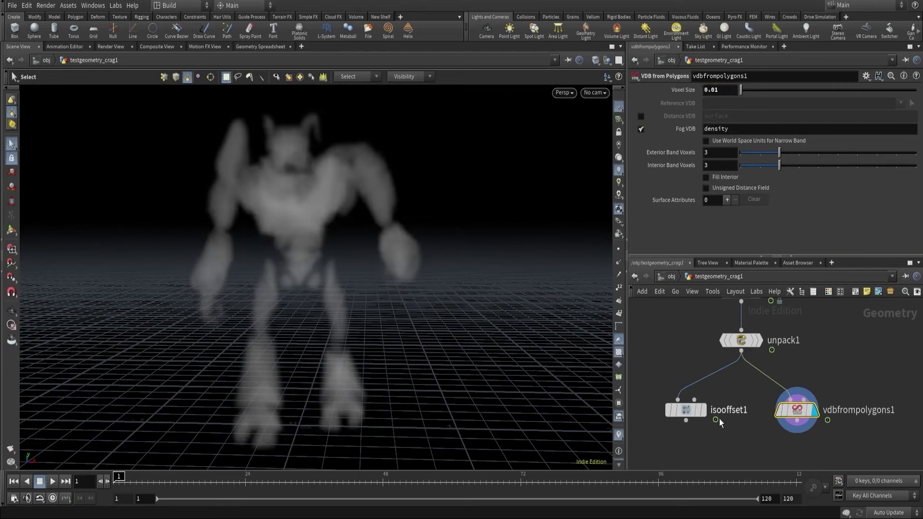
Display isooffset1 and vdbfrompolygons1 in turn to compare them, and delete both nodes
left_click(705, 411)
left_click(815, 410)
middle_click_drag(757, 439, 751, 416)
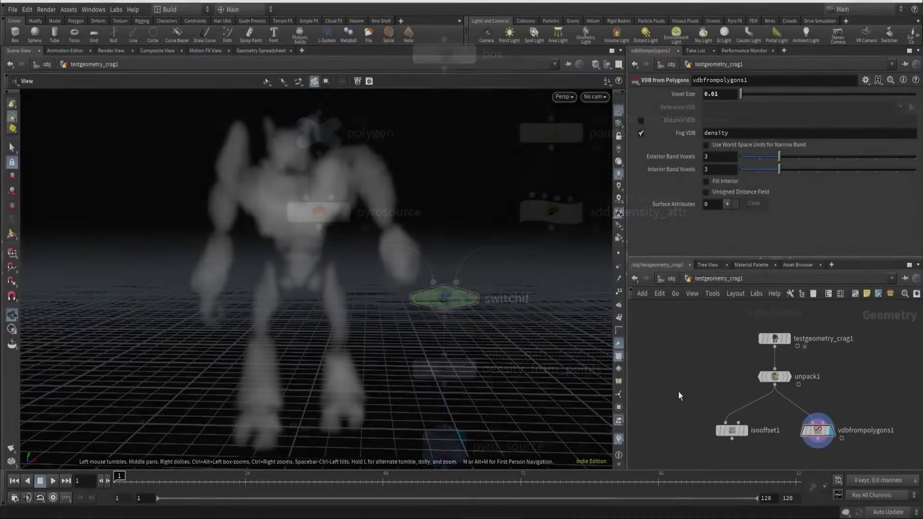
left_click_drag(679, 391, 890, 461)
key("Delete")
Add a Box node beside the Crag nodes, display it and frame it in the viewport
key("Tab")
type("box")
key("Return")
left_click(693, 390)
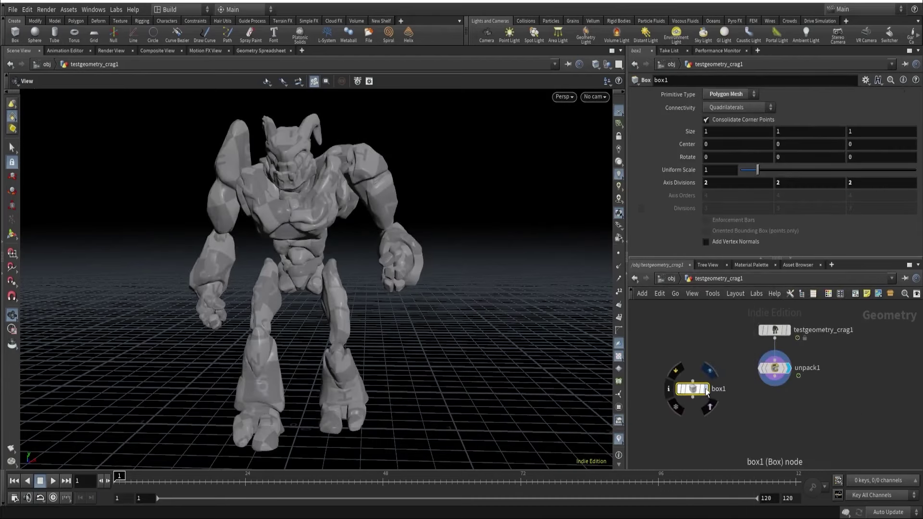
left_click(708, 389)
left_click_drag(692, 389, 689, 363)
key("space+h")
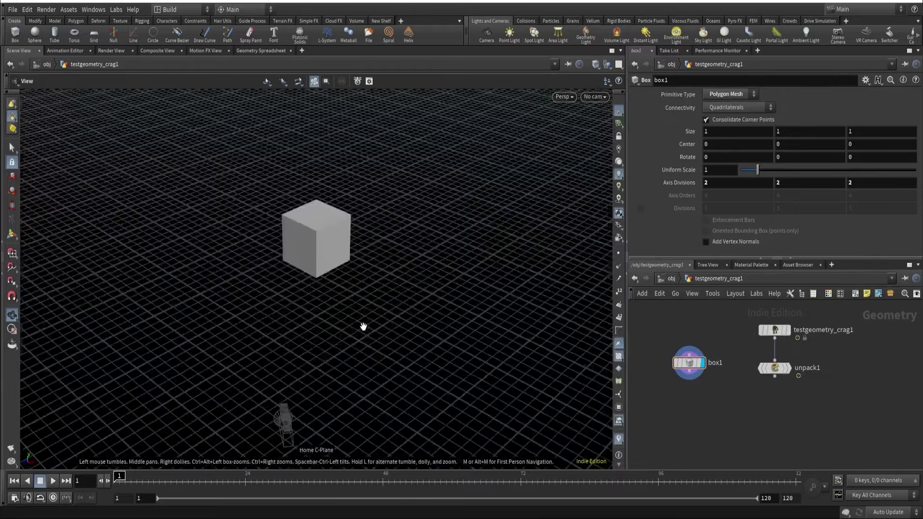
key("space+g")
left_click_drag(363, 307, 410, 303)
right_click_drag(409, 303, 328, 314)
left_click_drag(328, 313, 538, 331)
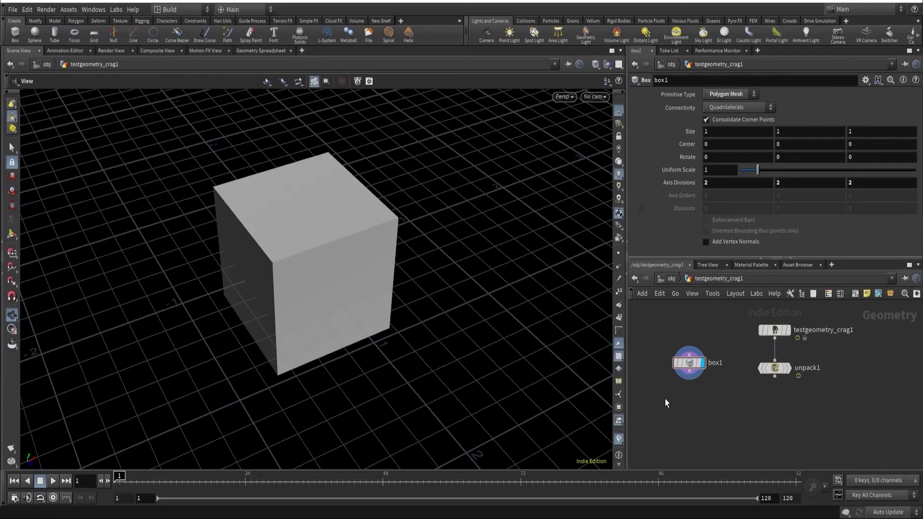
Add a Pyro Source node below box1, connect it to the box's output and display its points
key("Tab")
type("pyr")
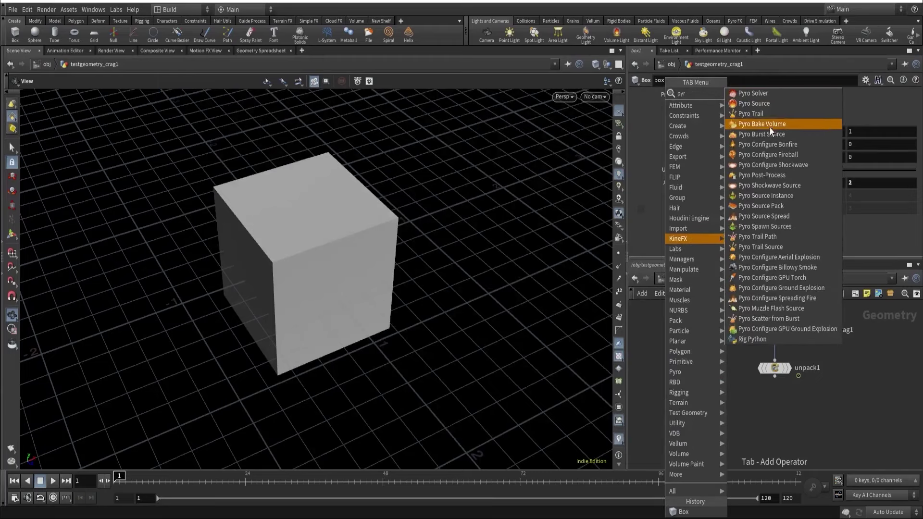
left_click(751, 104)
left_click(691, 411)
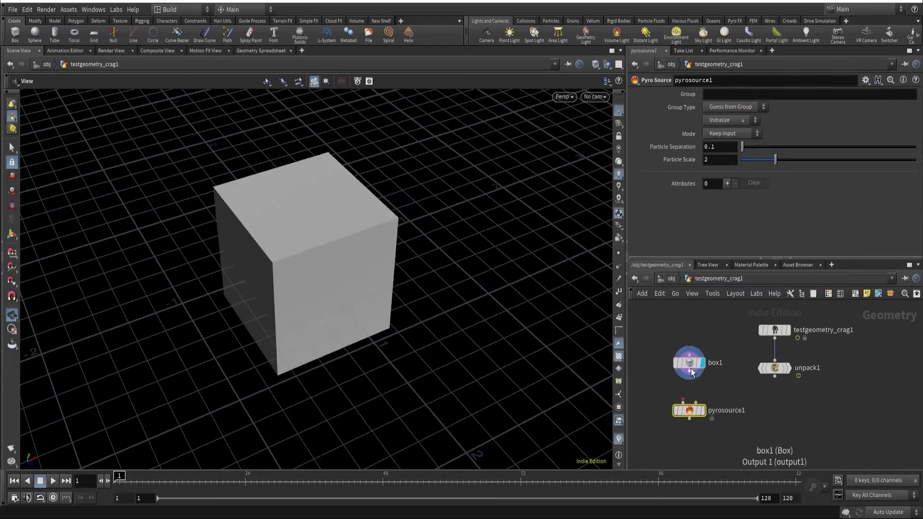
left_click(690, 374)
left_click(690, 407)
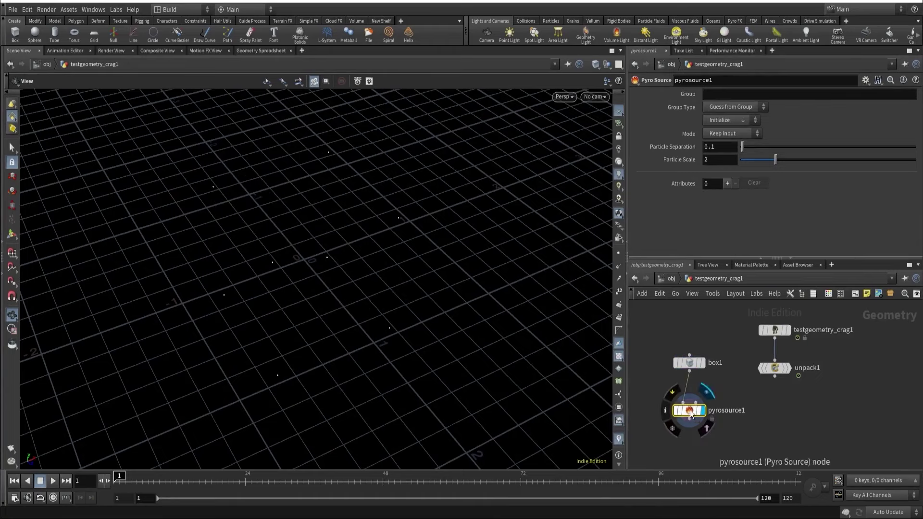
left_click_drag(309, 263, 404, 289)
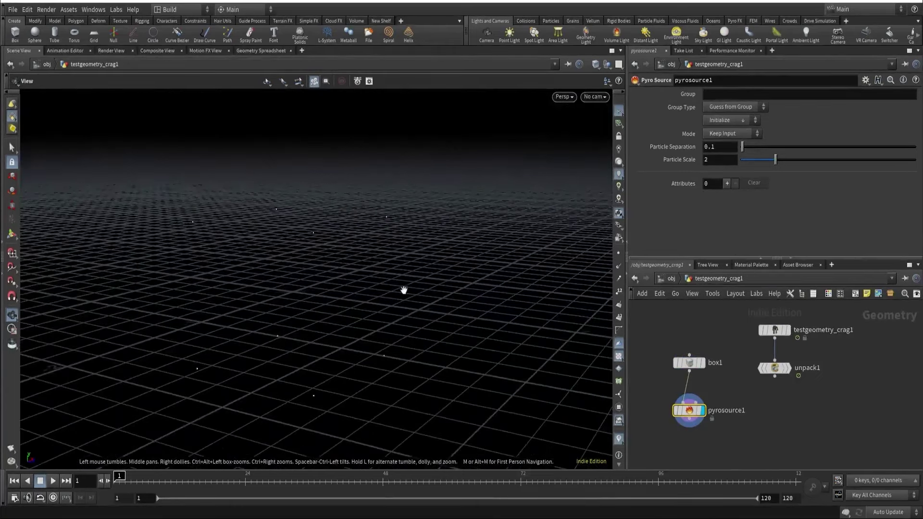
Display box1 in wireframe and increase its axis divisions on all three axes
left_click(699, 363)
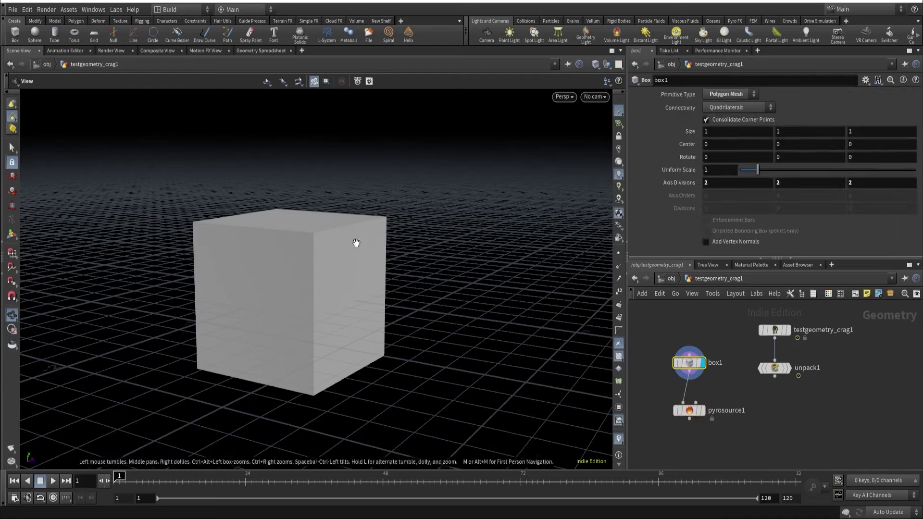
left_click_drag(356, 243, 332, 290)
key("w")
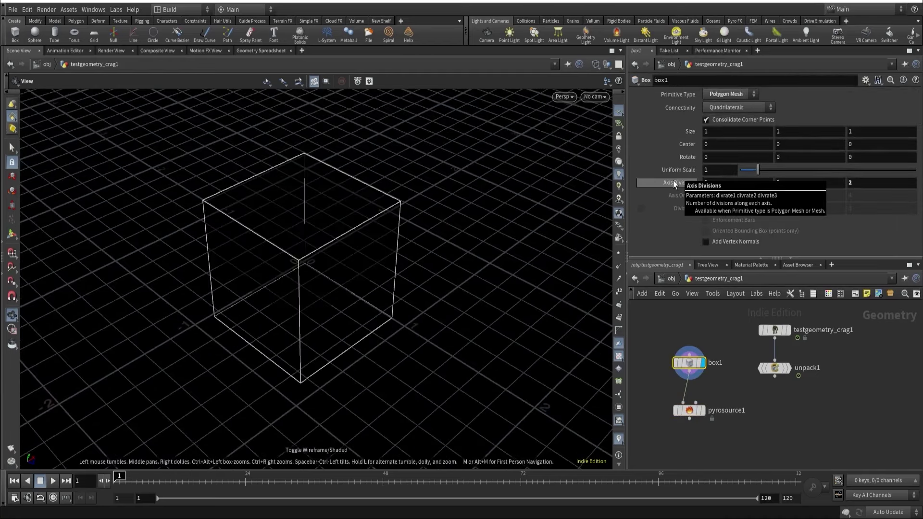
mouse_move(674, 183)
middle_mouse_down()
mouse_move(673, 150)
mouse_move(668, 192)
middle_mouse_up()
Display the pyrosource1 output and set its mode to Surface Scatter
left_click(696, 410)
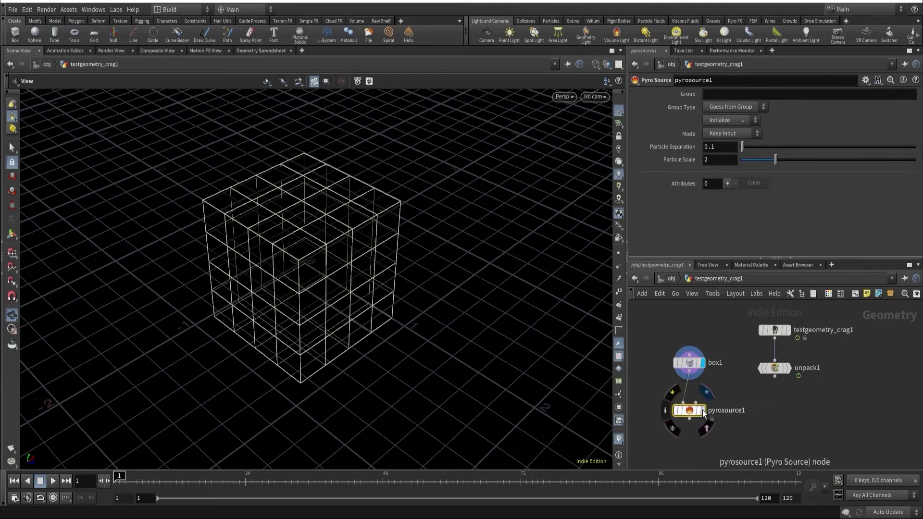
left_click(702, 411)
left_click_drag(437, 311, 424, 179)
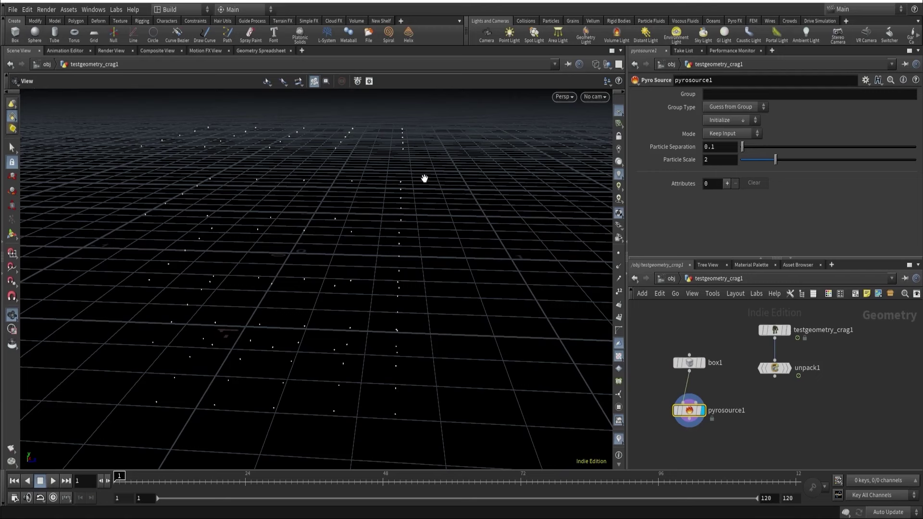
left_click(724, 139)
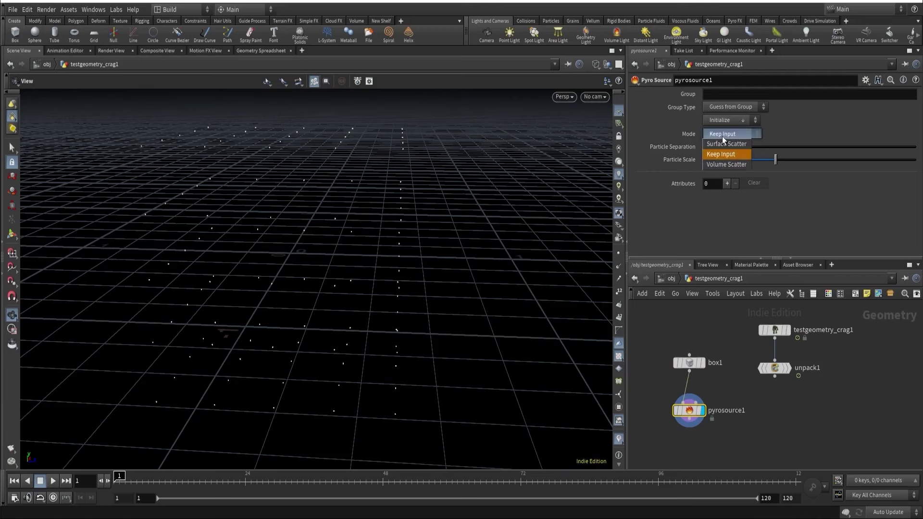
left_click(723, 144)
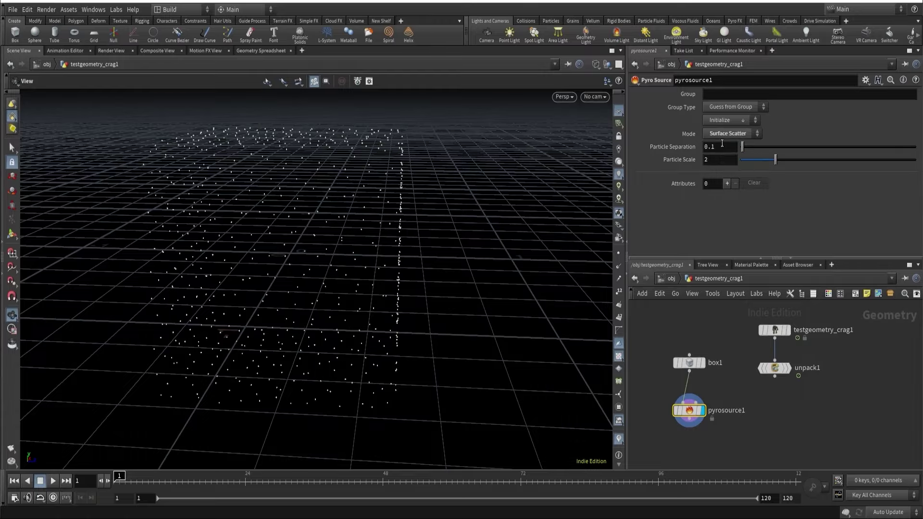
left_click_drag(264, 196, 202, 189)
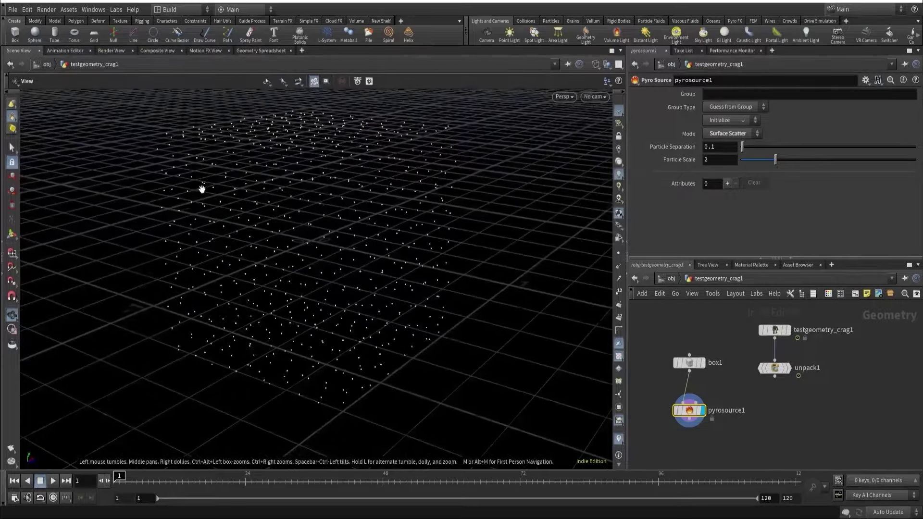
Change pyrosource1's mode to Volume Scatter and set its particle separation to 0.05
left_click(725, 131)
left_click(723, 166)
left_click_drag(413, 207, 321, 239)
left_click_drag(741, 146, 725, 149)
type("05")
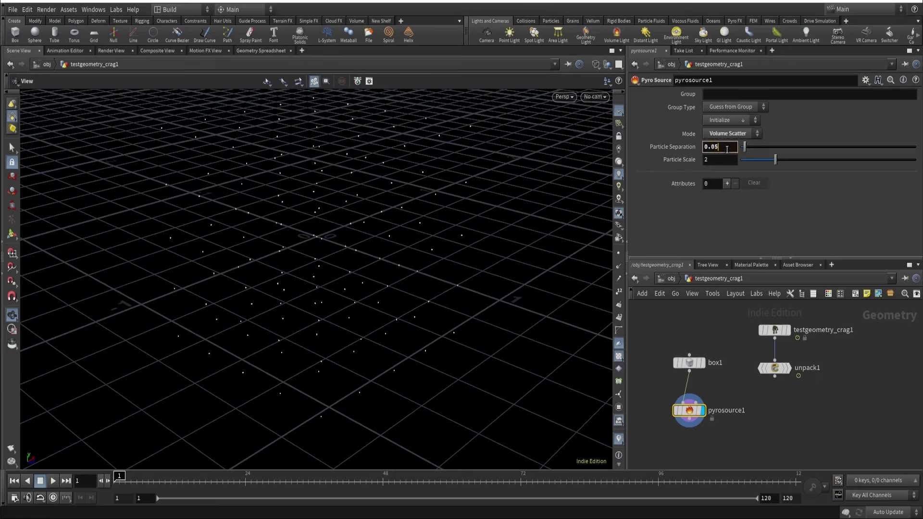
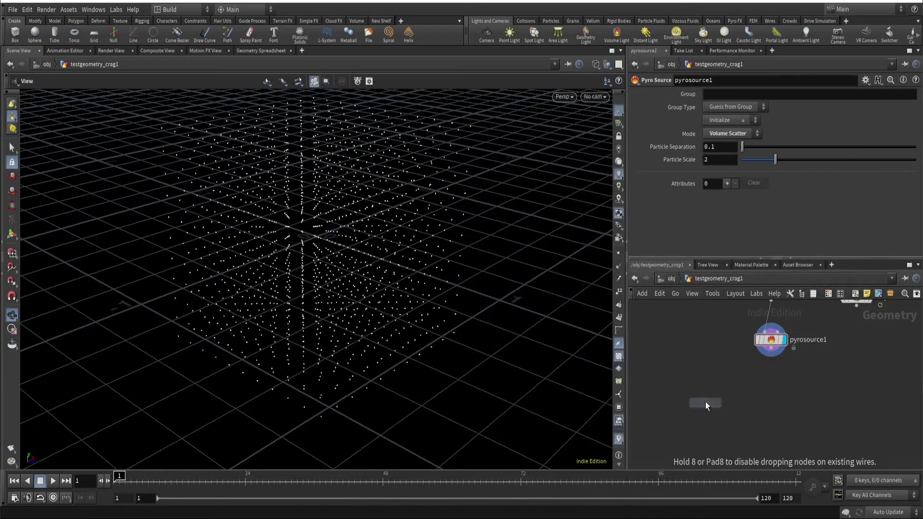
Place a Copy to Points node below pyrosource1 and feed pyrosource1's output into its target points input
left_click(705, 401)
left_click(711, 390)
left_click(771, 355)
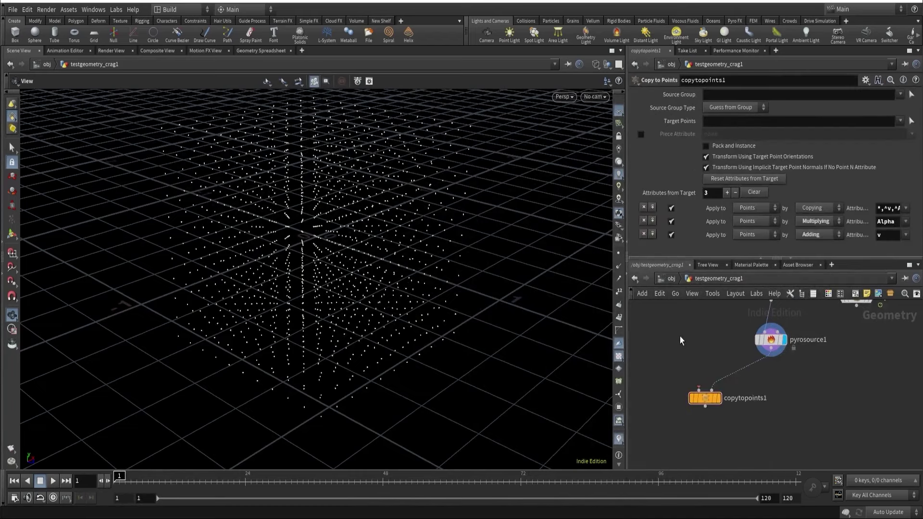
Add a second Box node, connect it as the geometry to copy in copytopoints1, and display the copied result
key("Tab")
type("box")
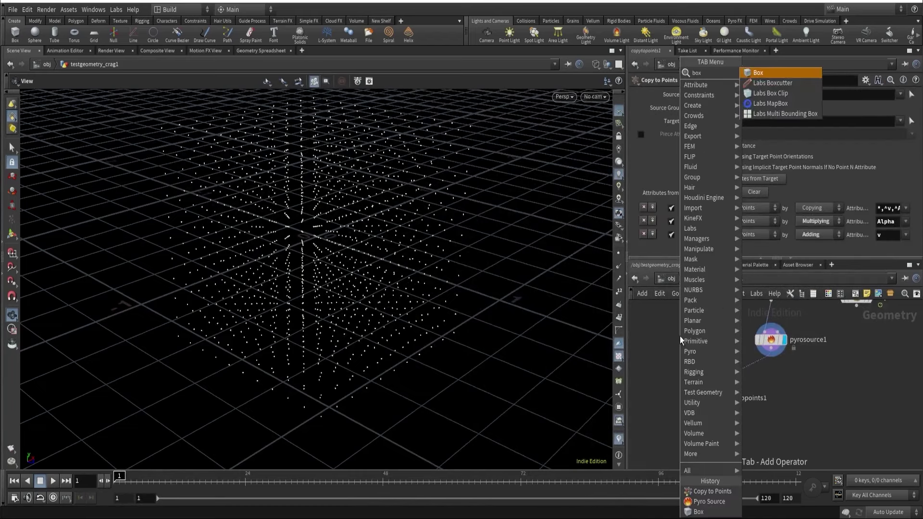
key("Return")
left_click(671, 339)
left_click(666, 347)
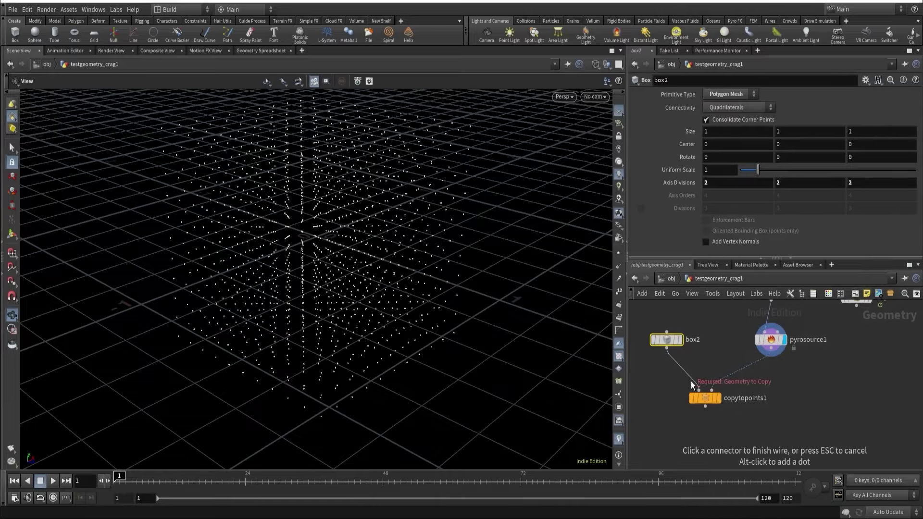
left_click(698, 389)
left_click(718, 399)
left_click_drag(373, 243, 330, 223)
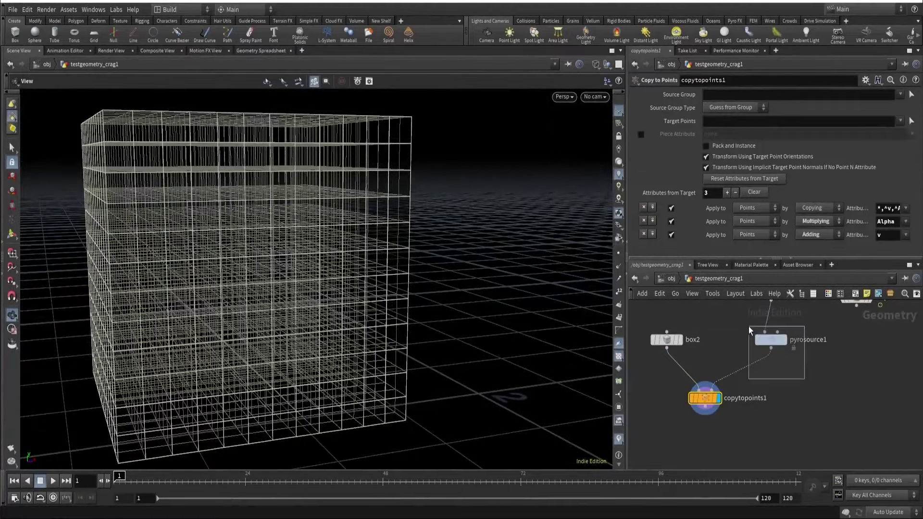
Set pyrosource1's particle scale to 1 and switch the viewport from wireframe to shaded display
left_click(771, 339)
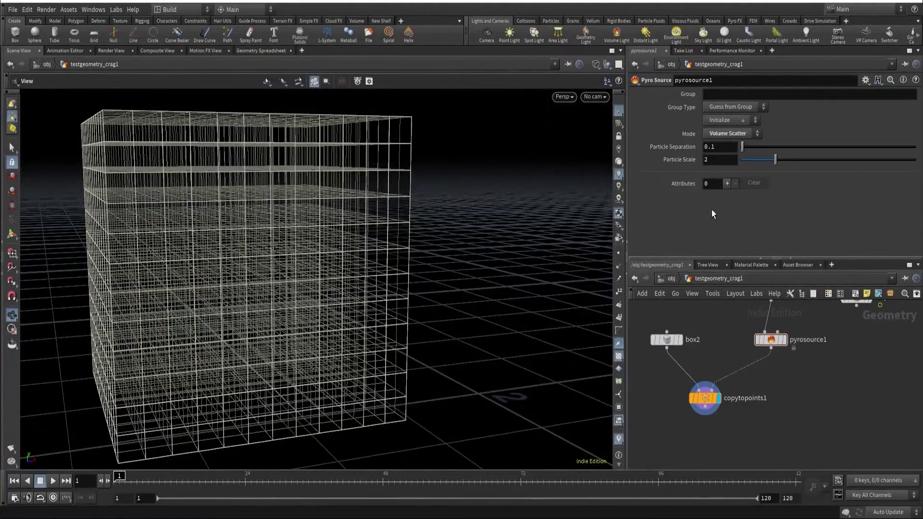
left_click_drag(774, 162, 770, 162)
left_click(730, 160)
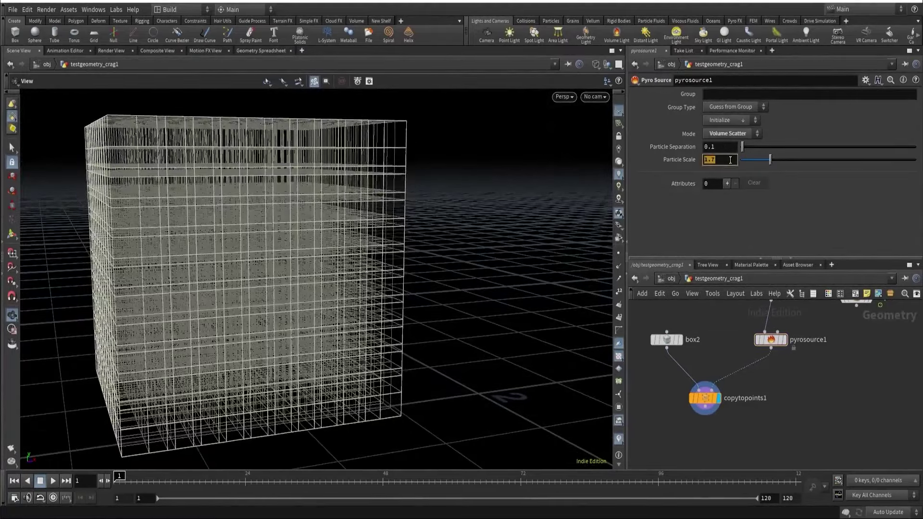
type("1")
key("Return")
key("w")
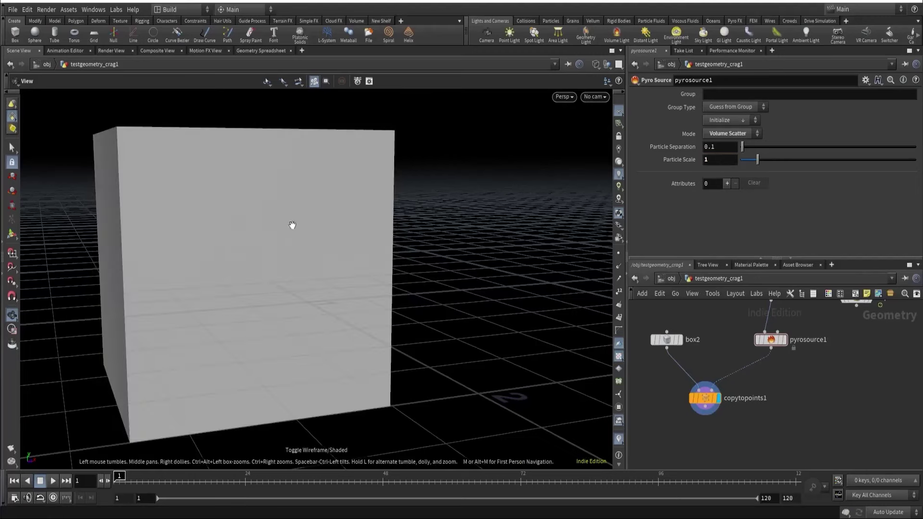
left_click_drag(315, 215, 332, 227)
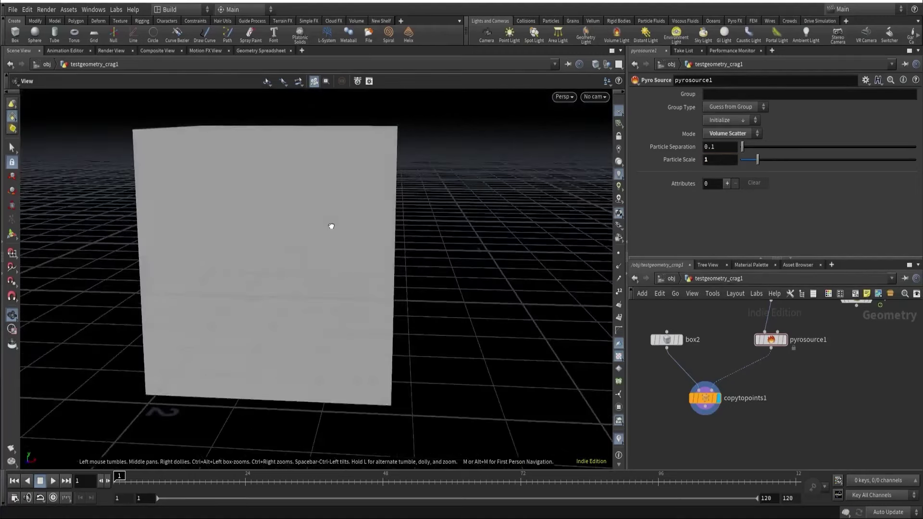
middle_click_drag(332, 226, 387, 245)
left_click_drag(388, 246, 402, 243)
Set pyrosource1's particle scale to 0.9 and its particle separation to 0.05
left_click(720, 160)
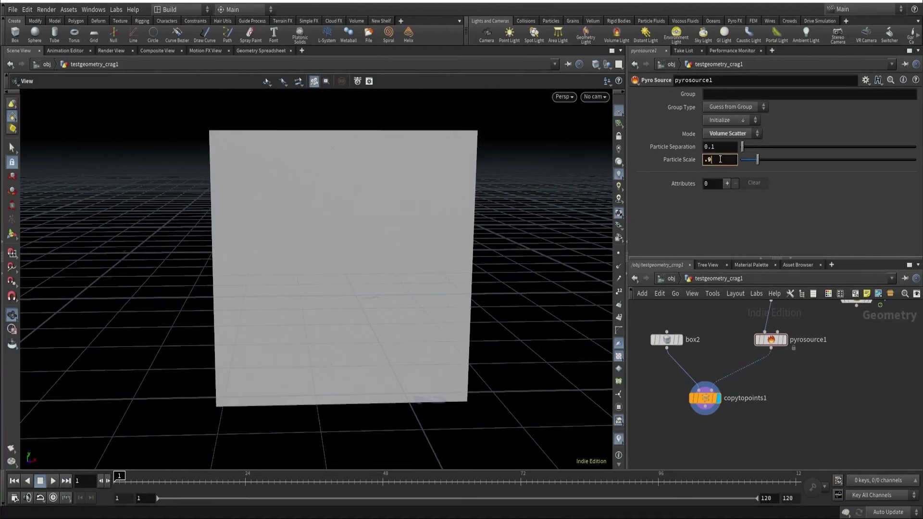
key("Return")
left_click_drag(404, 241, 454, 254)
left_click(723, 149)
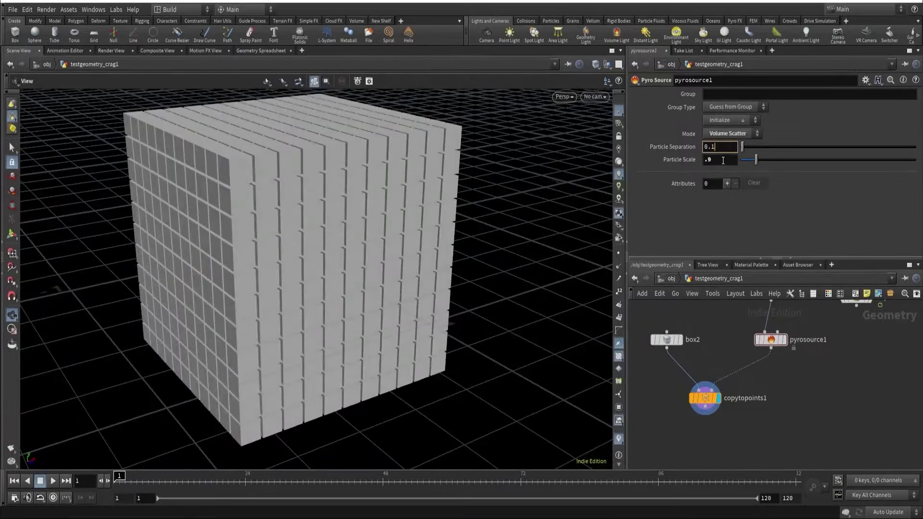
key("Return")
left_click_drag(379, 166, 221, 113)
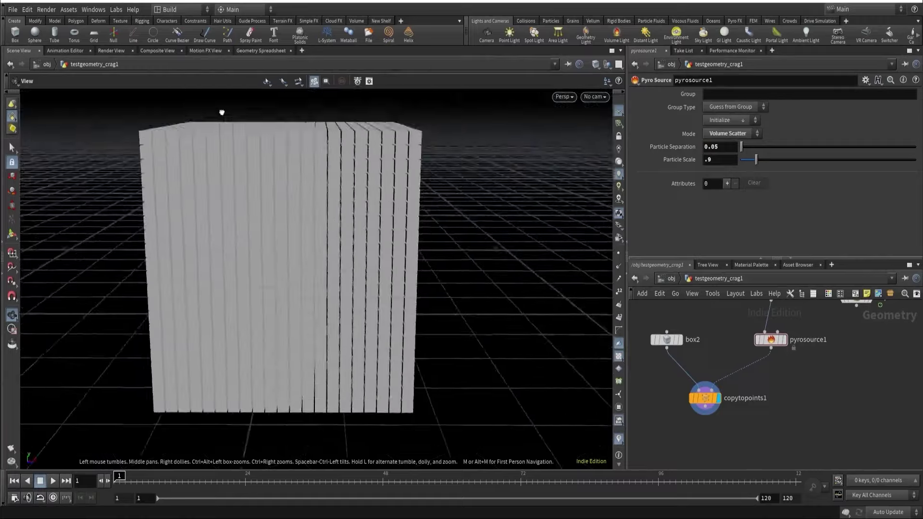
right_click_drag(220, 114, 391, 192)
left_click_drag(391, 192, 428, 184)
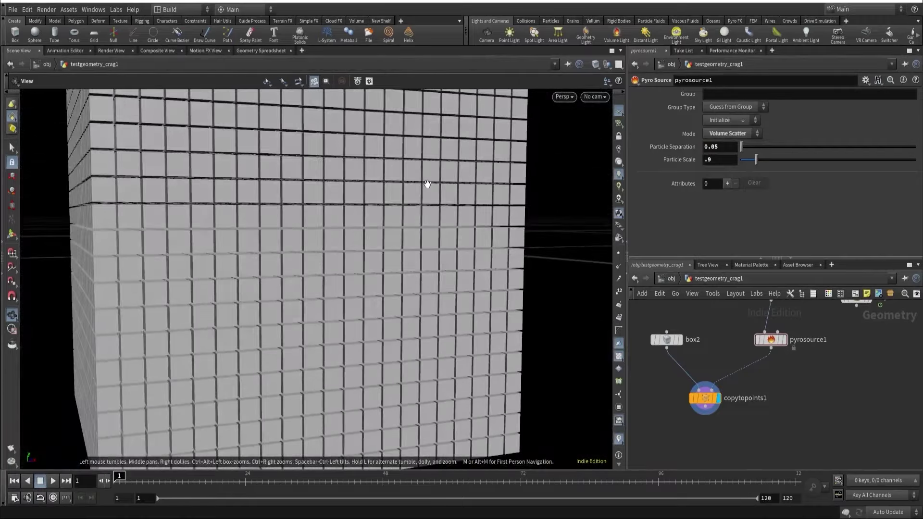
Display pyrosource1's points and add a Density attribute to the node
left_click(782, 340)
left_click(770, 341)
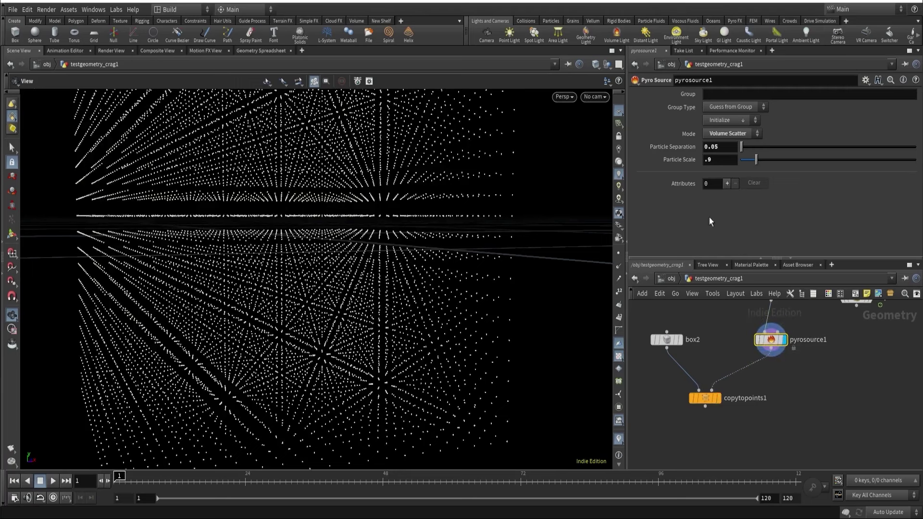
left_click(727, 183)
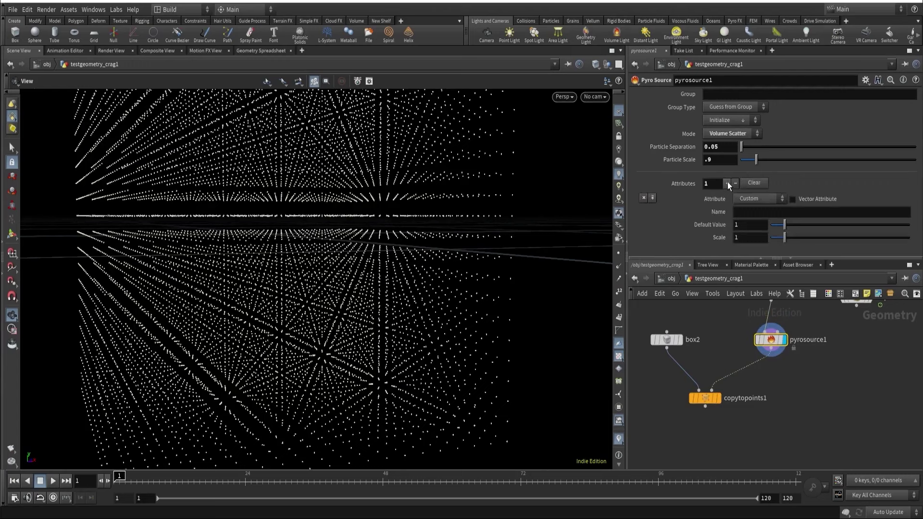
left_click(765, 199)
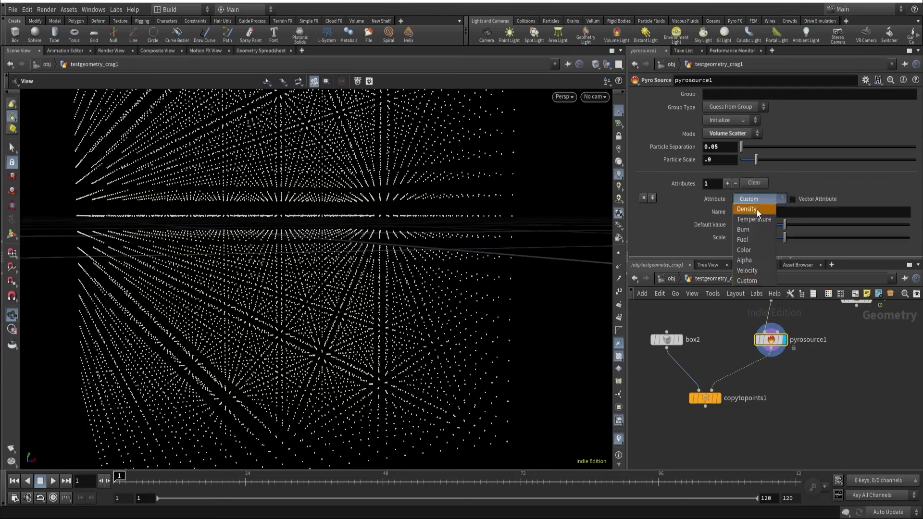
left_click(757, 209)
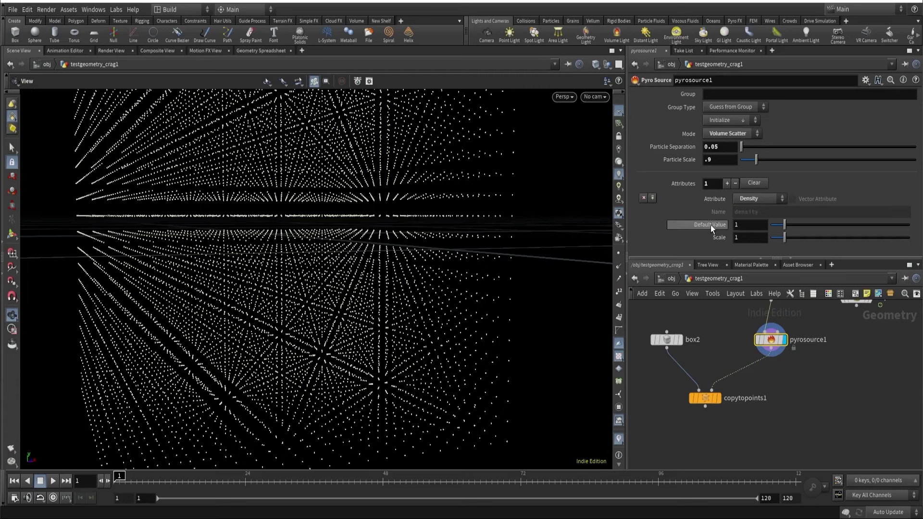
Try a density default value of 2.29 and scale of 1.25 while checking the point attributes in the spreadsheet, and reset both to their defaults
mouse_move(716, 226)
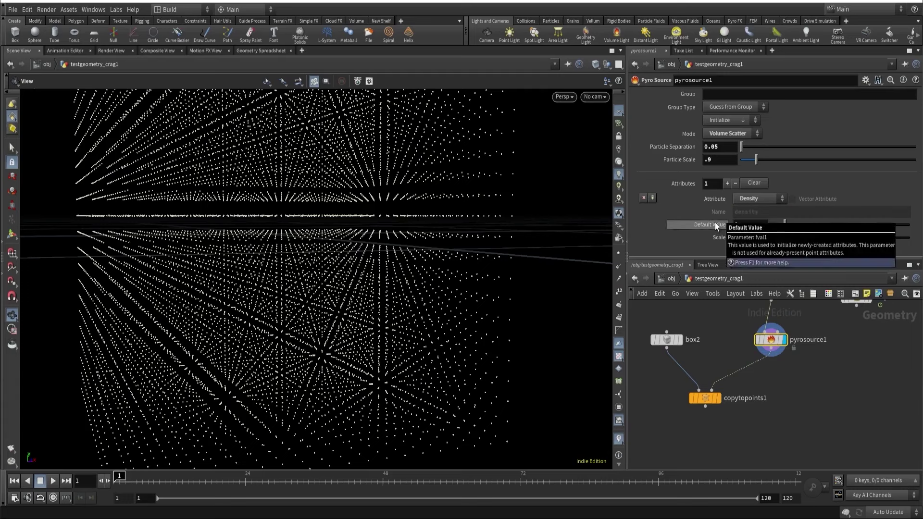
left_click(258, 51)
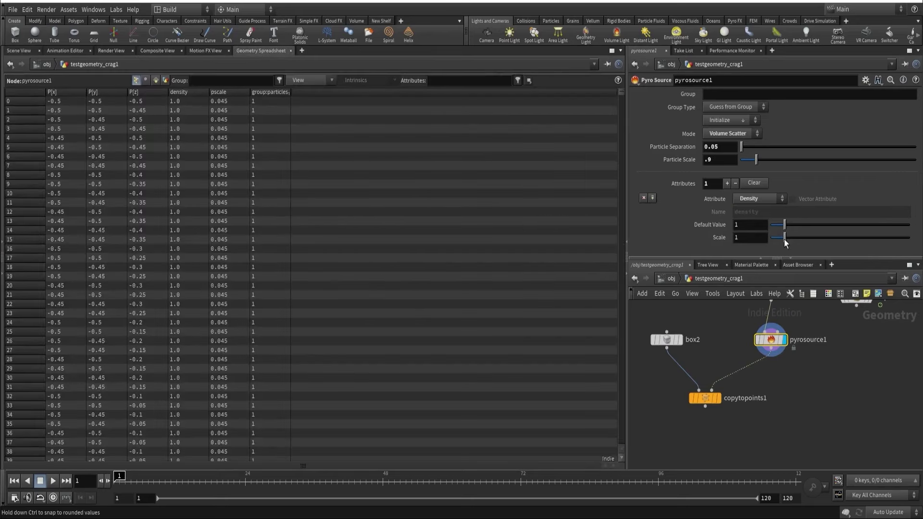
left_click_drag(786, 243, 804, 235)
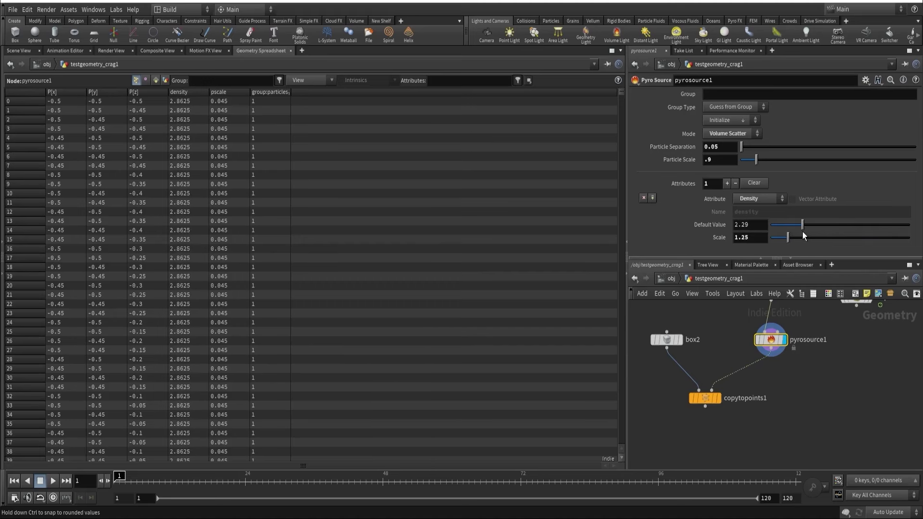
middle_click(712, 225, "ctrl")
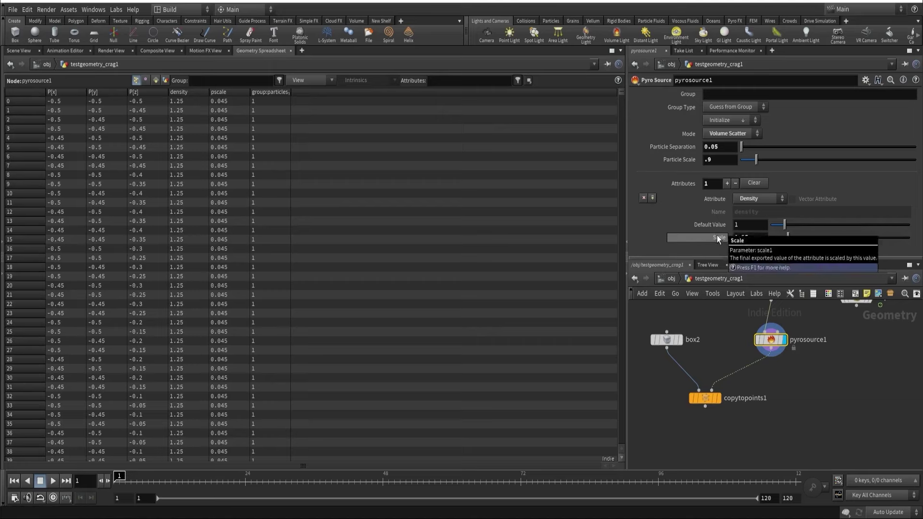
middle_click(716, 238, "ctrl")
left_click(19, 52)
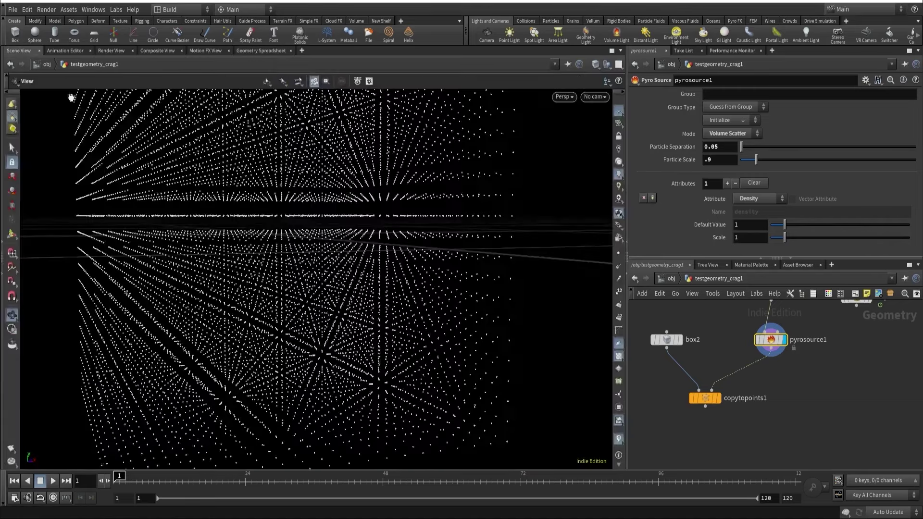
Add a Volume Rasterize Attributes node below pyrosource1, connect it to pyrosource1's output and display it
key("Tab")
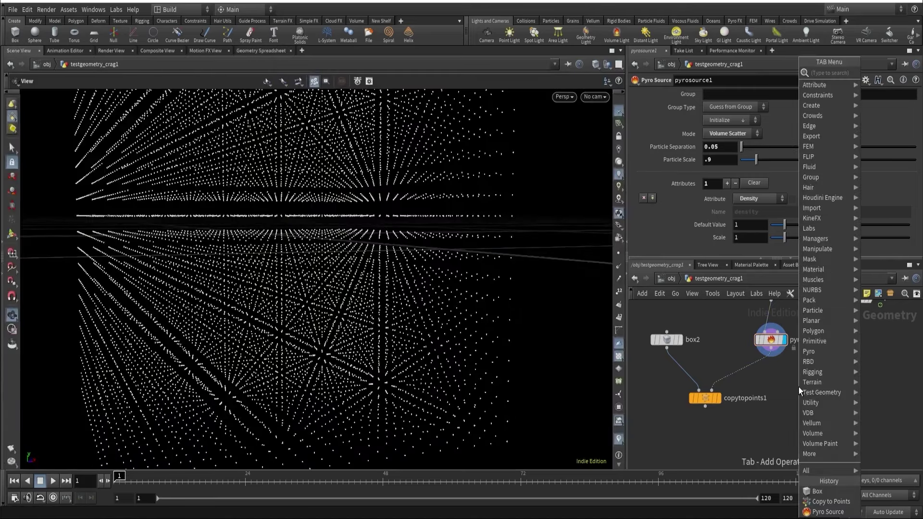
type("raster")
left_click(744, 84)
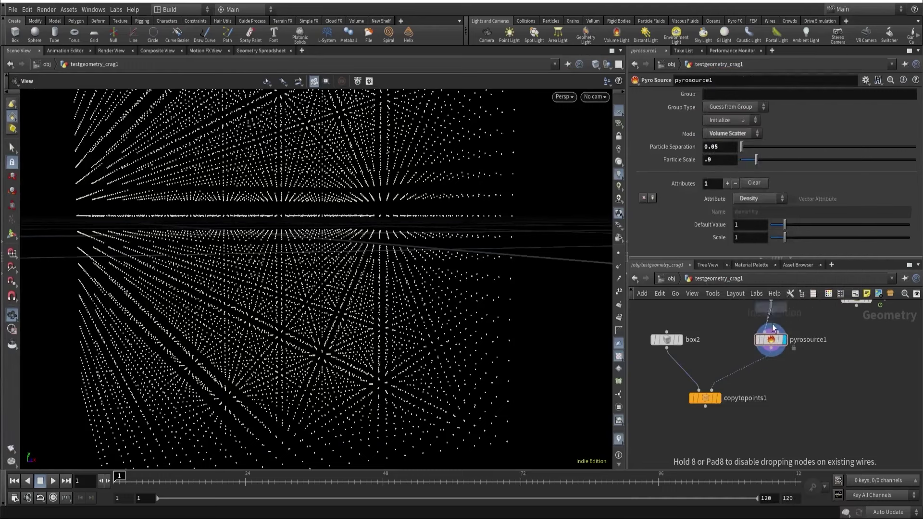
left_click(776, 394)
left_click(774, 386)
left_click(775, 383)
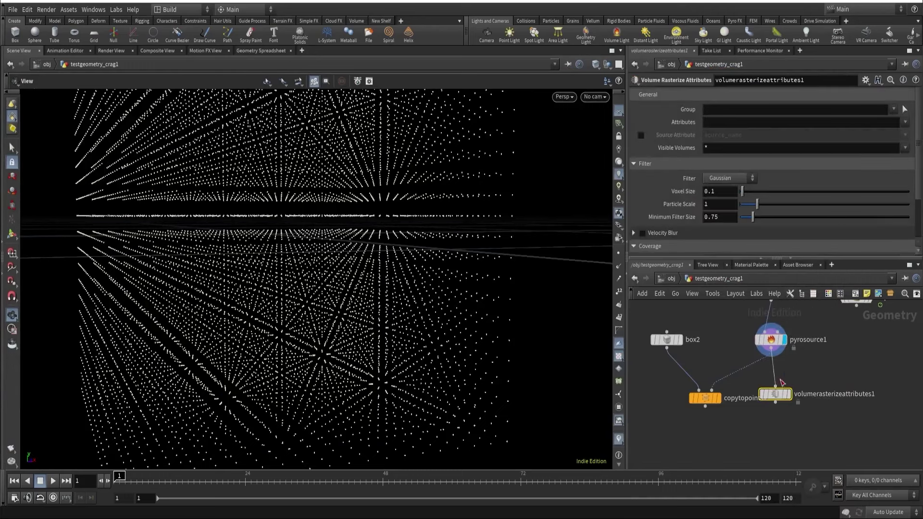
left_click(789, 394)
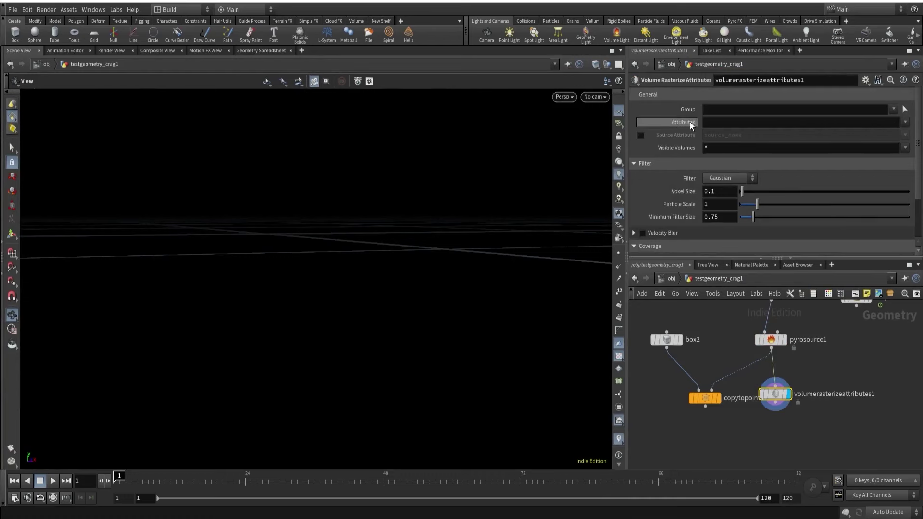
Choose density as the attribute to rasterize in volumerasterizeattributes1 and view the whole resulting volume
left_click(905, 123)
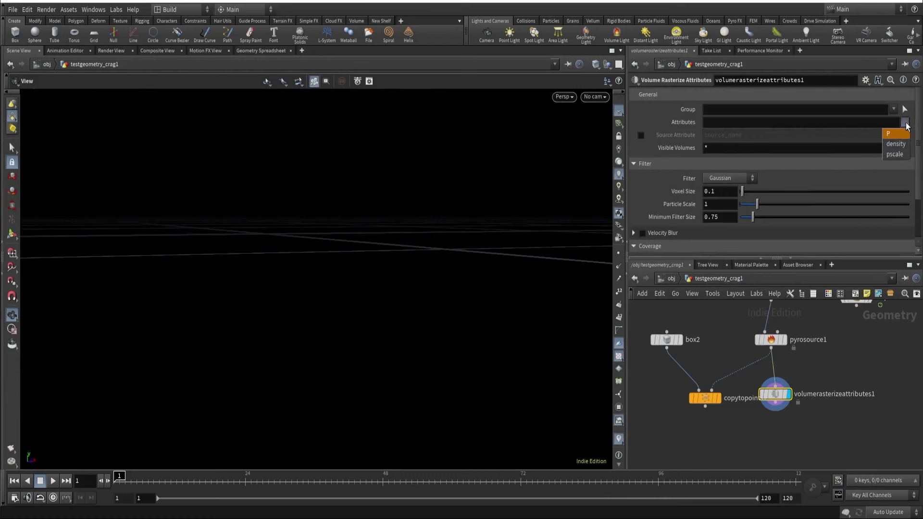
left_click(896, 144)
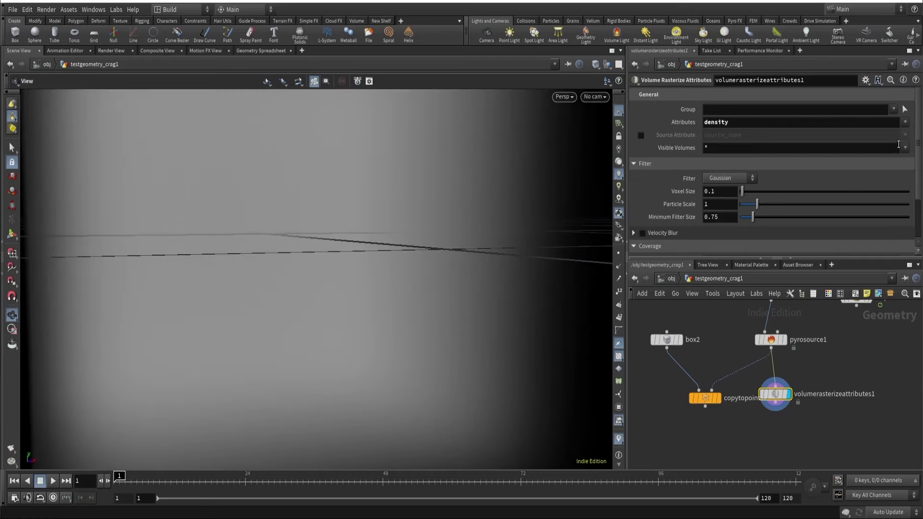
right_click_drag(448, 214, 319, 274)
left_click_drag(320, 274, 343, 313)
middle_click_drag(350, 276, 351, 332)
right_click_drag(361, 281, 364, 329)
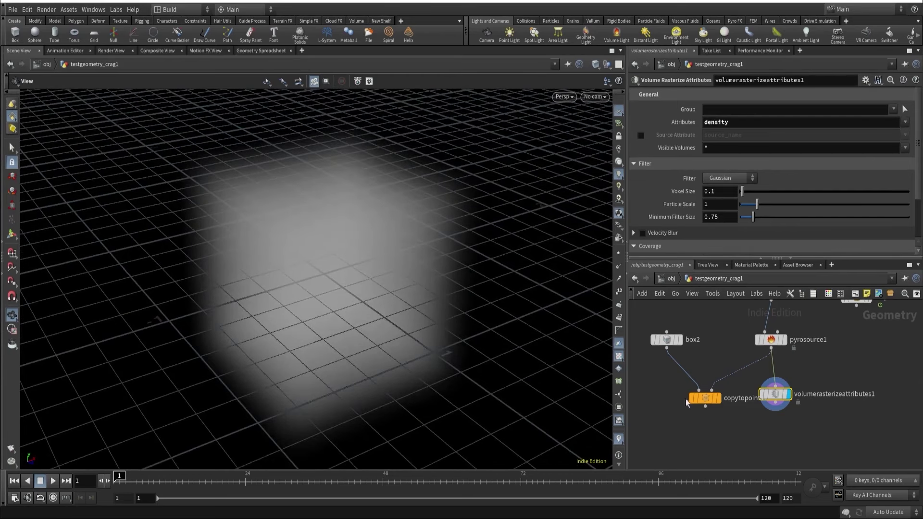
Inspect the blurry volume edge up close and set volumerasterizeattributes1's voxel size to 0.01
mouse_move(680, 195)
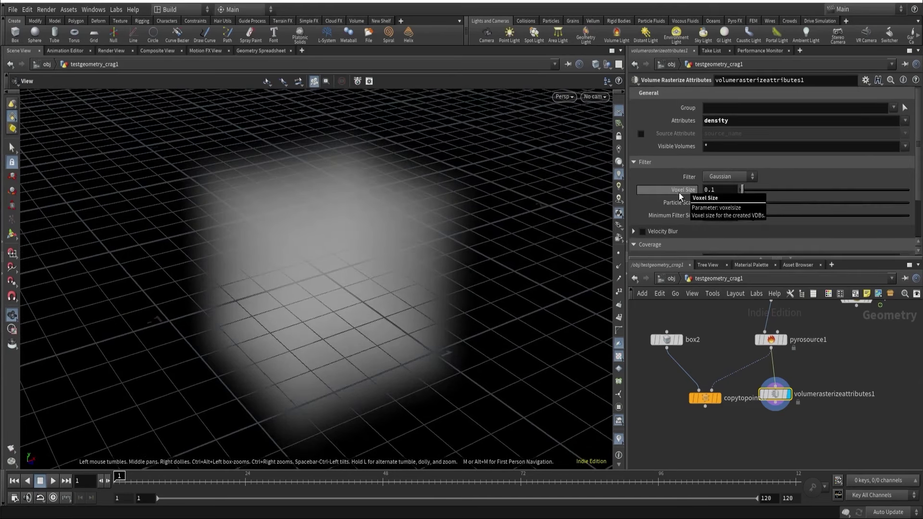
scroll(457, 229, "up", 6)
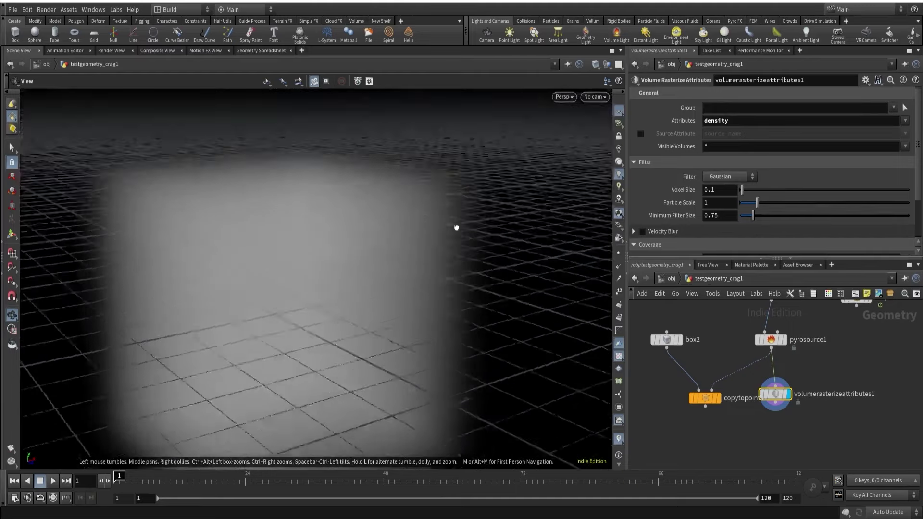
right_click_drag(493, 226, 504, 226)
middle_click_drag(504, 230, 519, 327)
right_click_drag(469, 277, 504, 264)
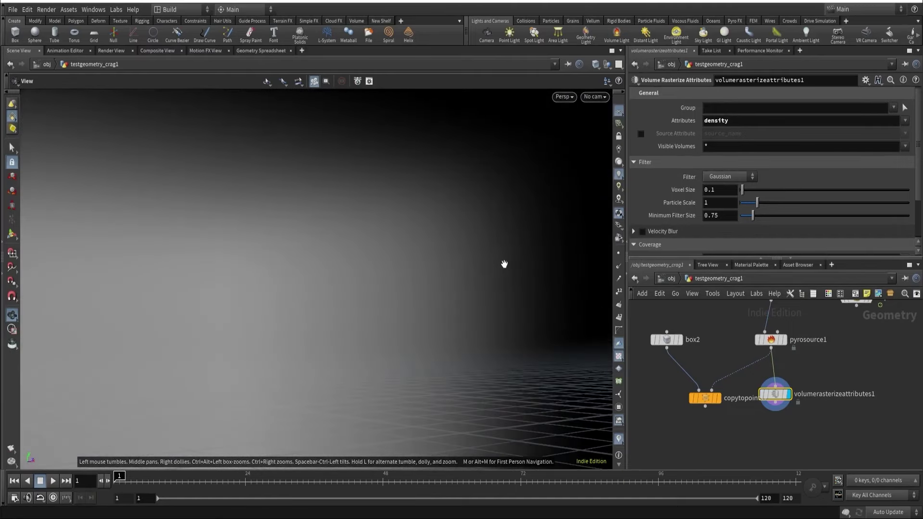
left_click(711, 188)
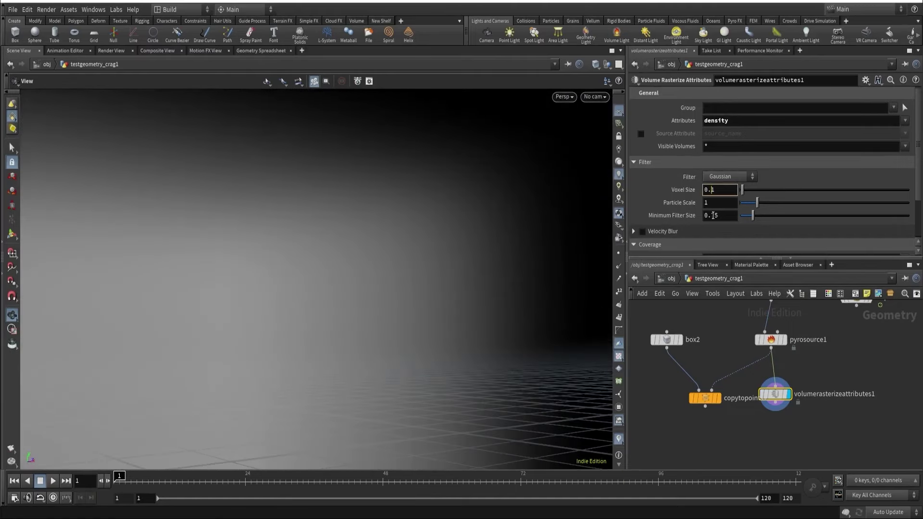
type("0")
key("Return")
left_click_drag(420, 309, 465, 259)
Set pyrosource1's particle scale to 0.5 and examine the edge of the rasterized volume
left_click(770, 339)
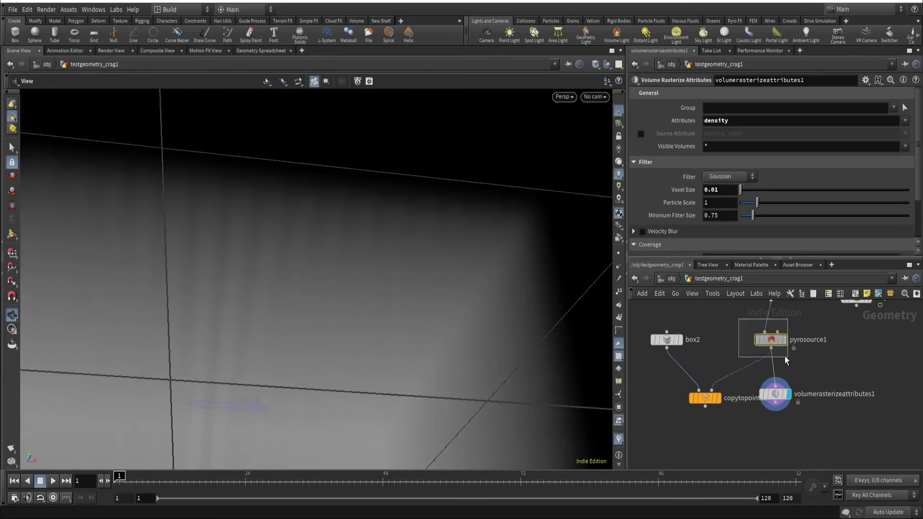
left_click(715, 160)
type(".9")
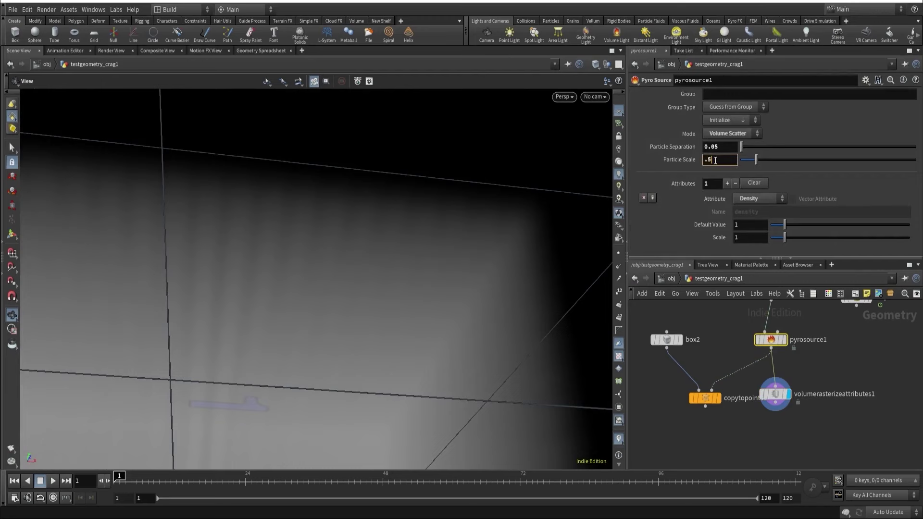
key("Return")
left_click_drag(530, 187, 571, 178)
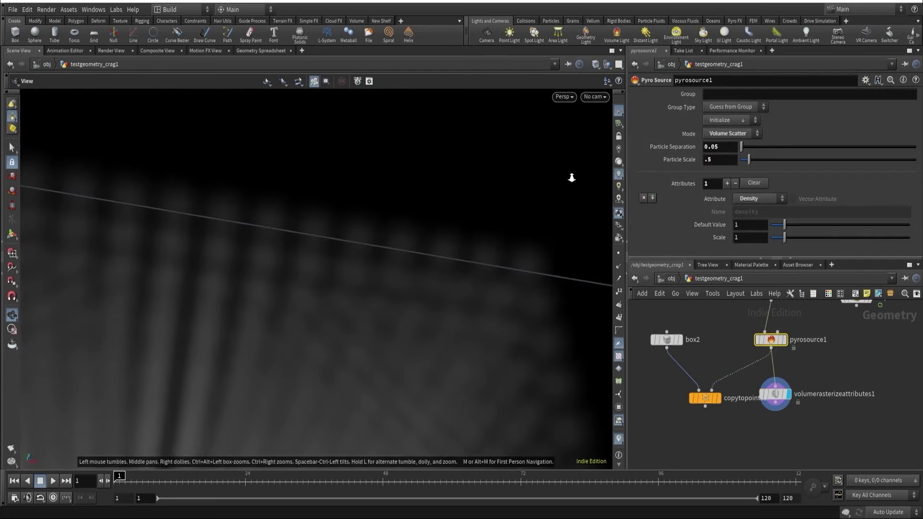
Compare the copied boxes from copytopoints1 with the rasterized volume by displaying copytopoints1 and volumerasterizeattributes1 in turn
left_click(704, 402)
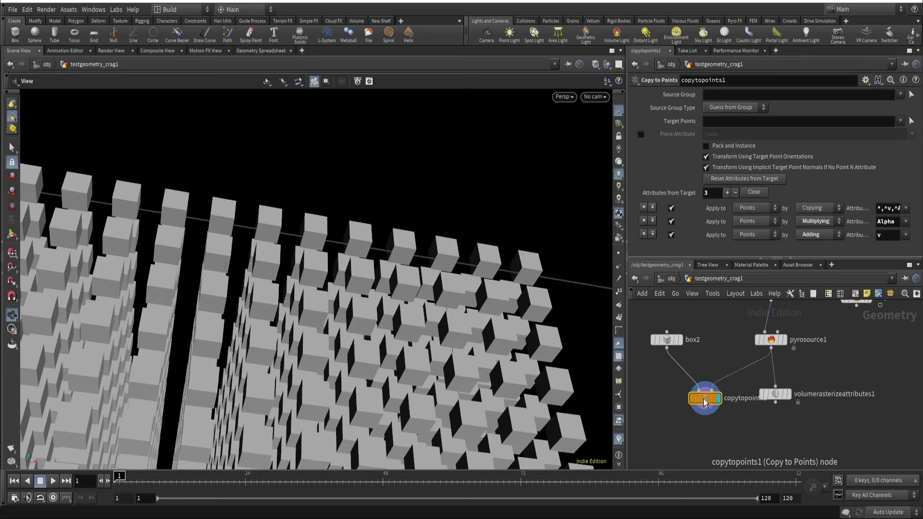
left_click(775, 397)
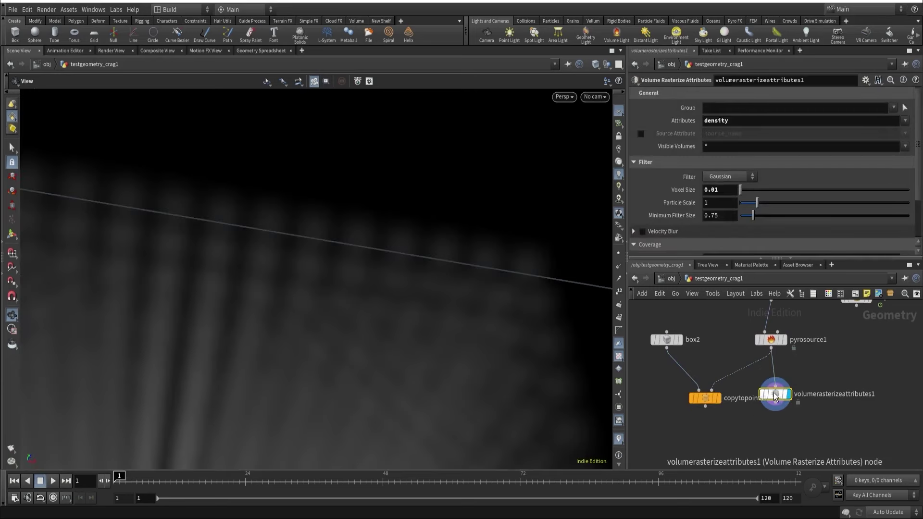
middle_click_drag(723, 435, 752, 455)
Reset pyrosource1's particle scale to its default of 2 and view the whole rasterized volume
left_click(770, 344)
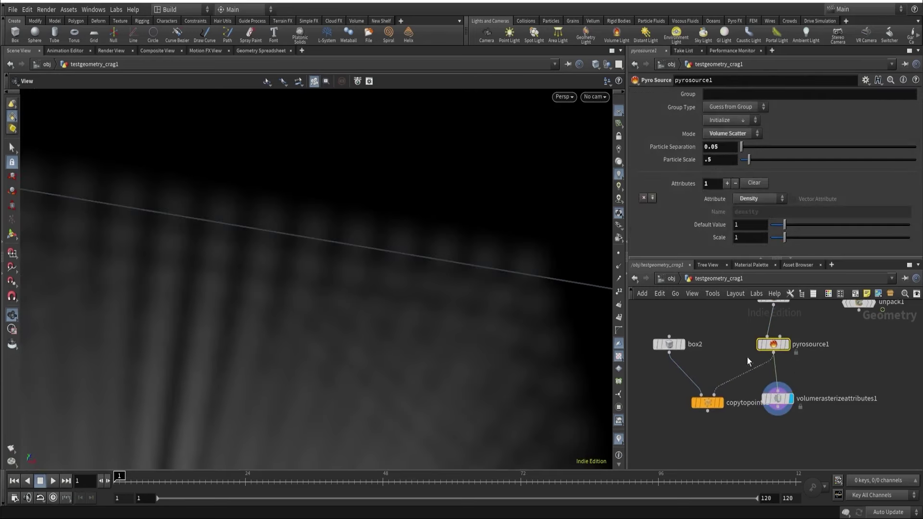
middle_click(674, 162, "ctrl")
scroll(379, 233, "down", 10)
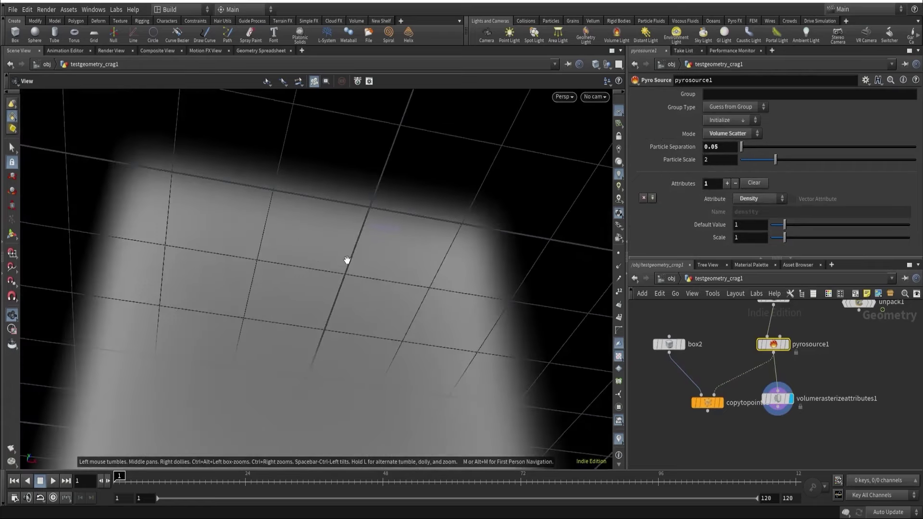
left_click_drag(357, 269, 406, 306)
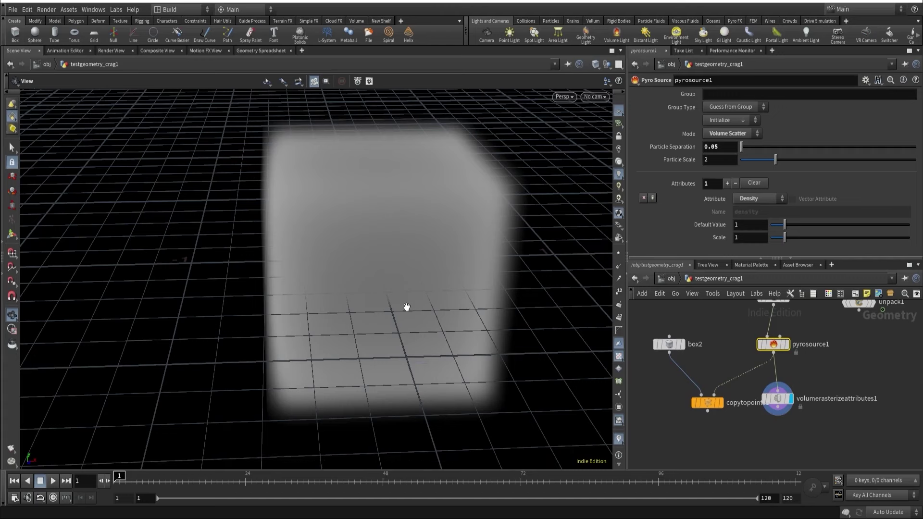
Look through cam1 at the rasterized volume and compare it with the displayed copytopoints1 result
left_click(777, 398)
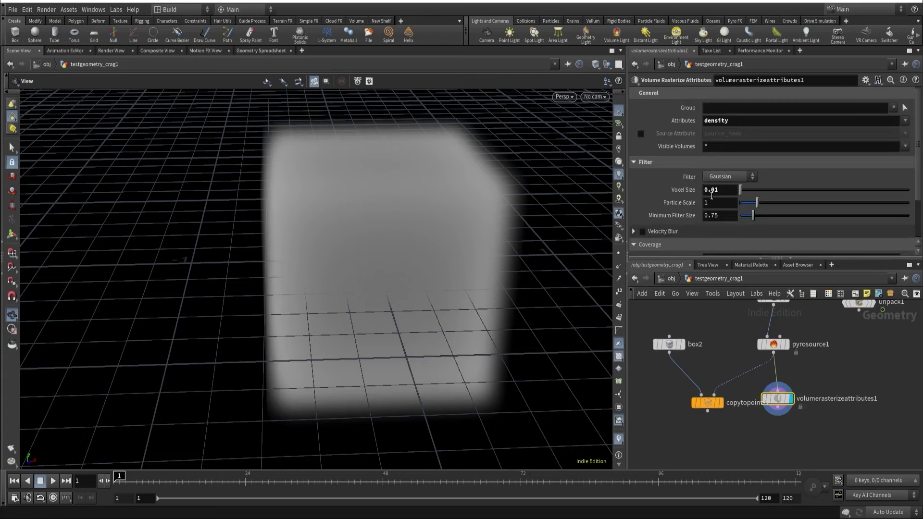
left_click(599, 98)
left_click(602, 145)
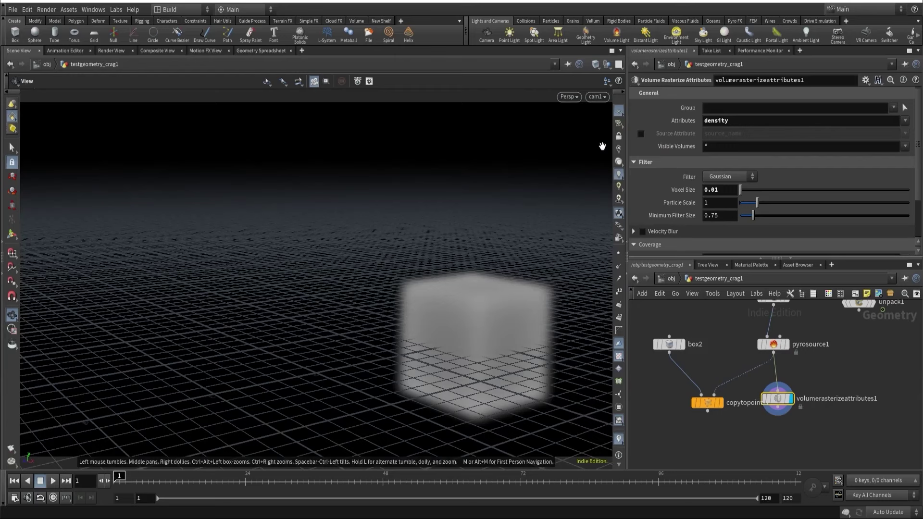
left_click(720, 403)
left_click(708, 404)
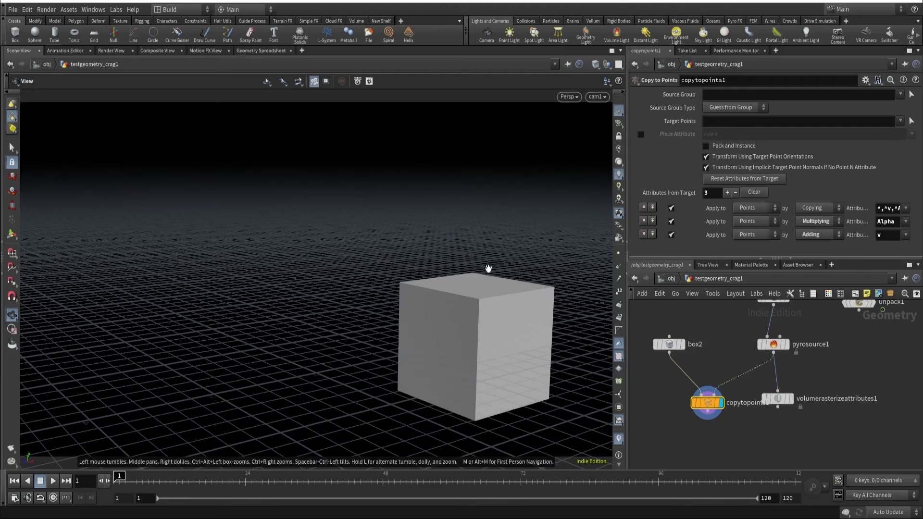
Disconnect box2 from copytopoints1 and display box2 on its own
middle_click_drag(671, 400, 688, 382)
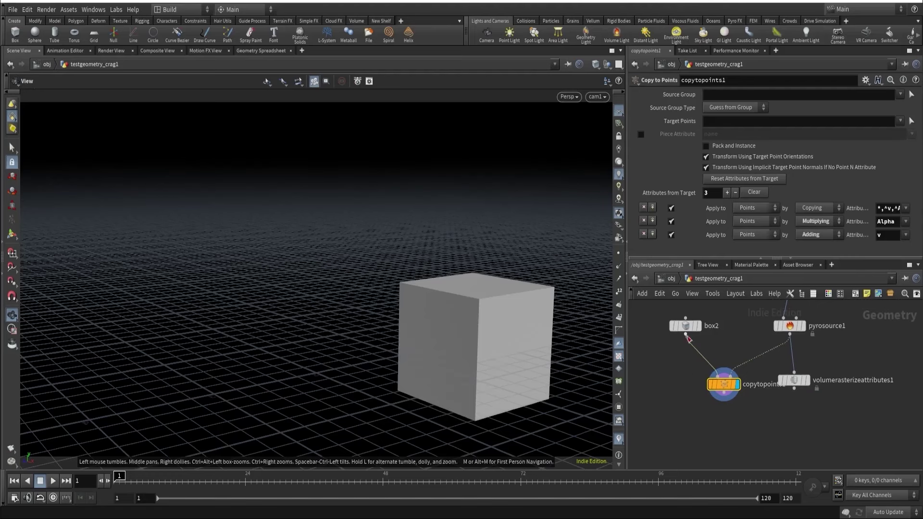
key("y")
left_click_drag(690, 357, 702, 341)
left_click(698, 326)
left_click(687, 326)
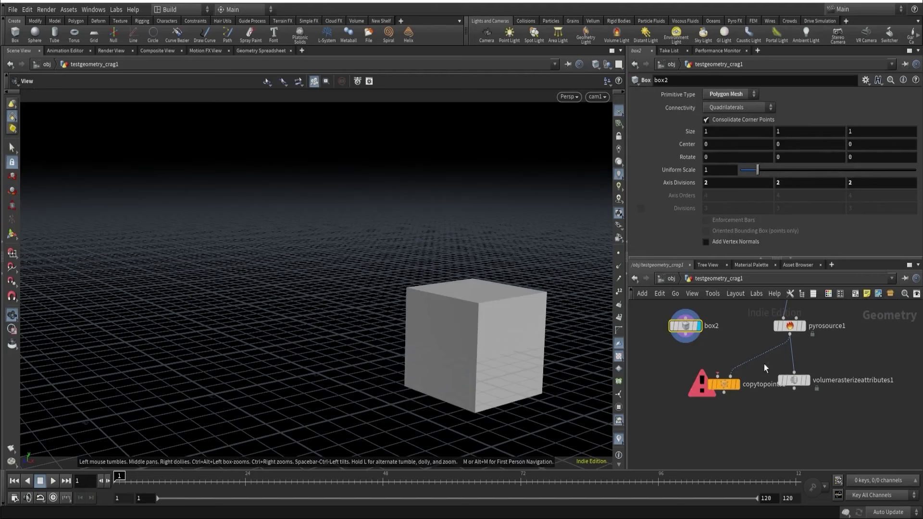
Set volumerasterizeattributes1's voxel size to 1
left_click_drag(783, 376, 783, 376)
double_click(714, 190)
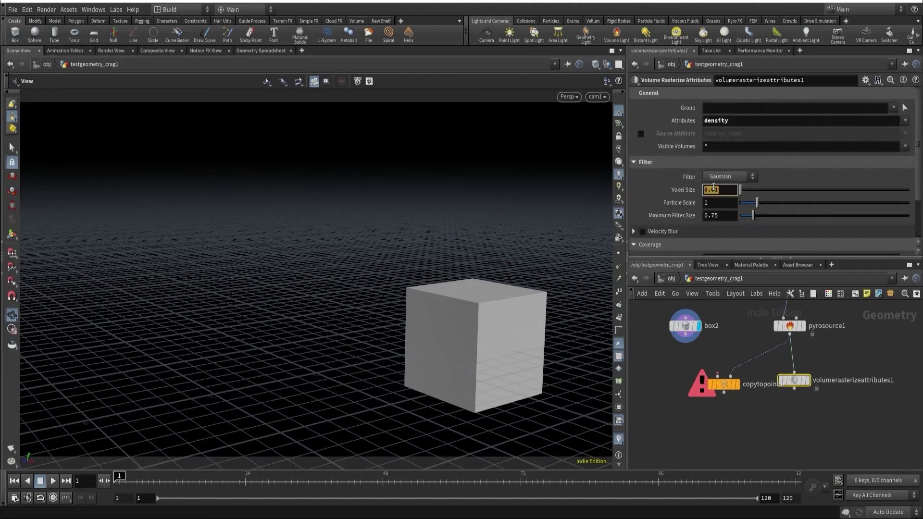
type("1")
Shrink box2 to a uniform scale of 0.01 as a voxel size comparison and show it in wireframe
left_click(687, 327)
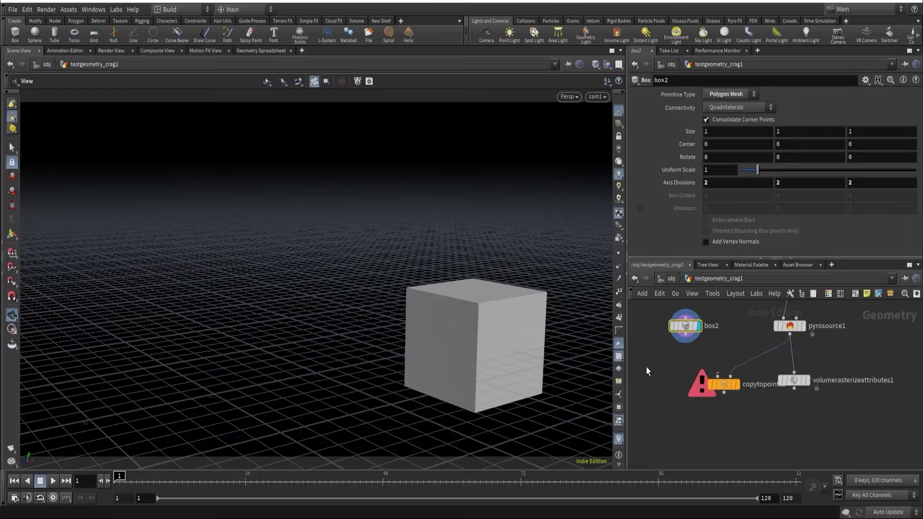
left_click_drag(757, 172, 742, 171)
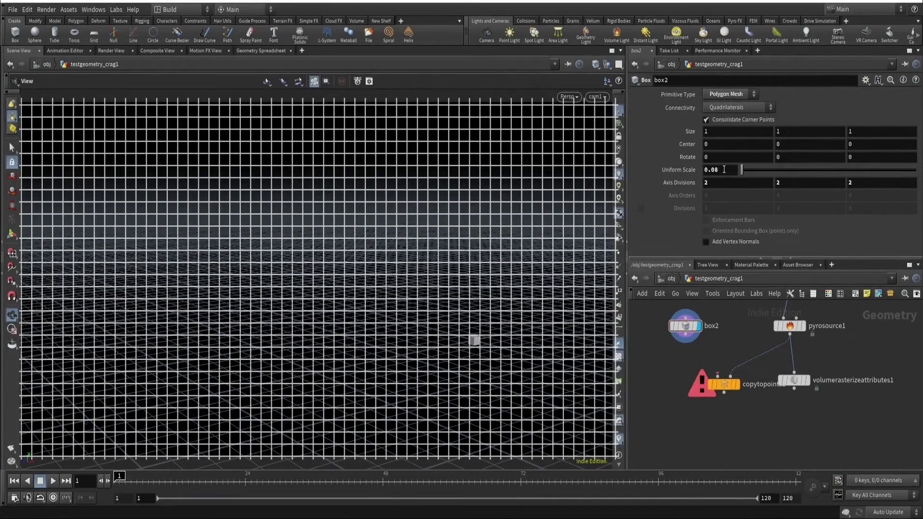
left_click(724, 168)
type("1")
key("Return")
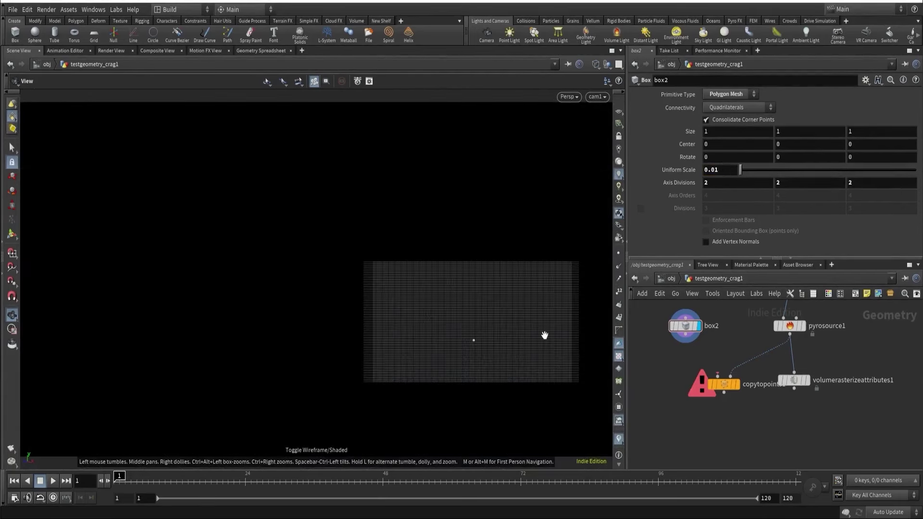
Set box2's uniform scale to 0.005
left_click(726, 171)
key("BackSpace")
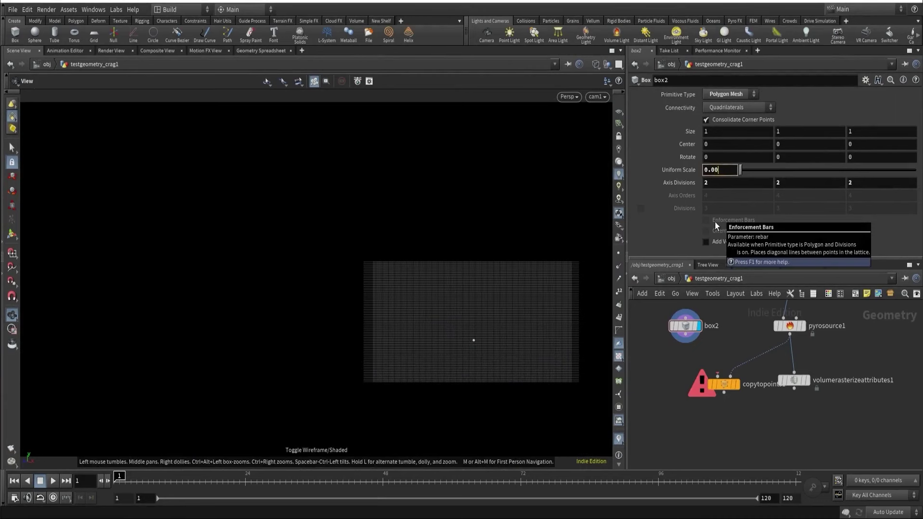
key("Return")
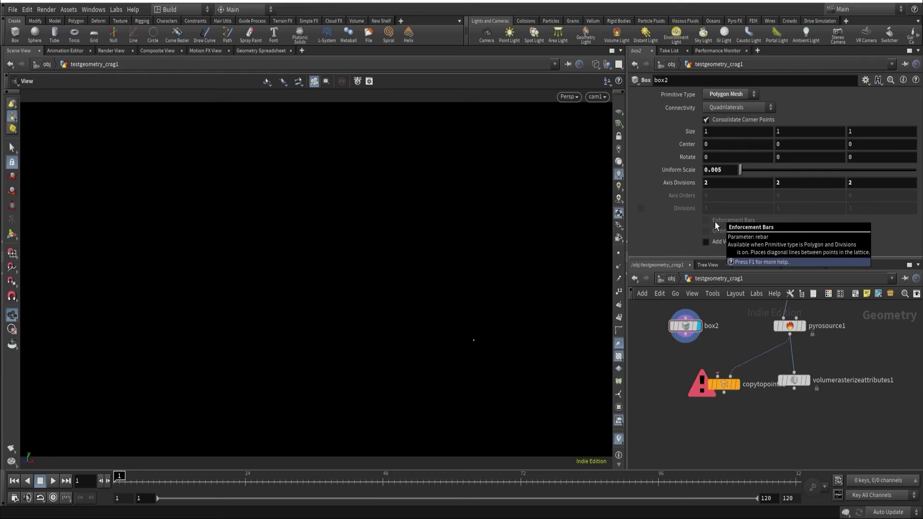
left_click(722, 170)
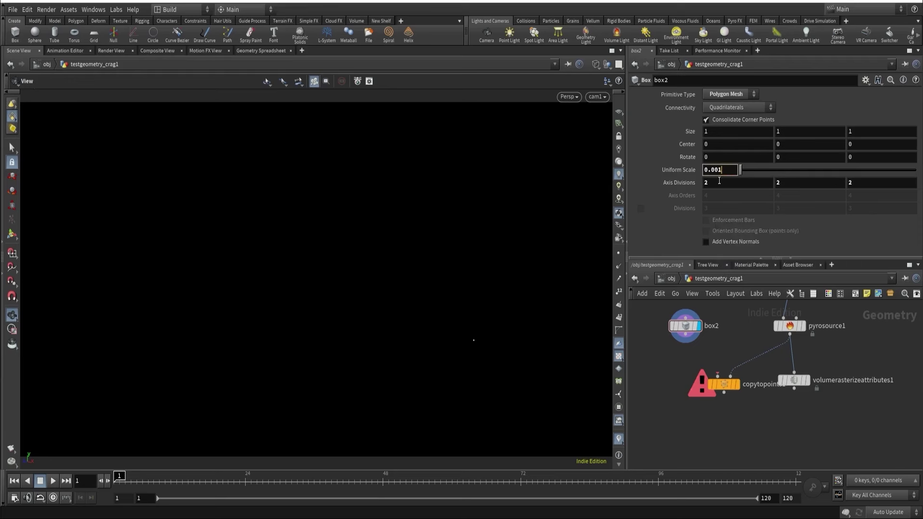
key("Return")
key("BackSpace")
type("5")
key("Return")
Place box2 below copytopoints1, reset its uniform scale to 1 and return to shaded display
left_click_drag(685, 335, 677, 435)
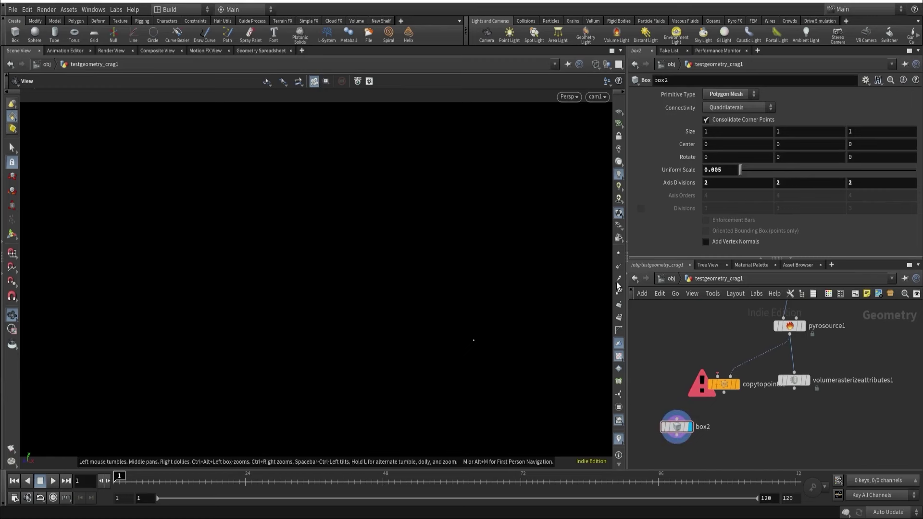
middle_click(688, 171, "ctrl")
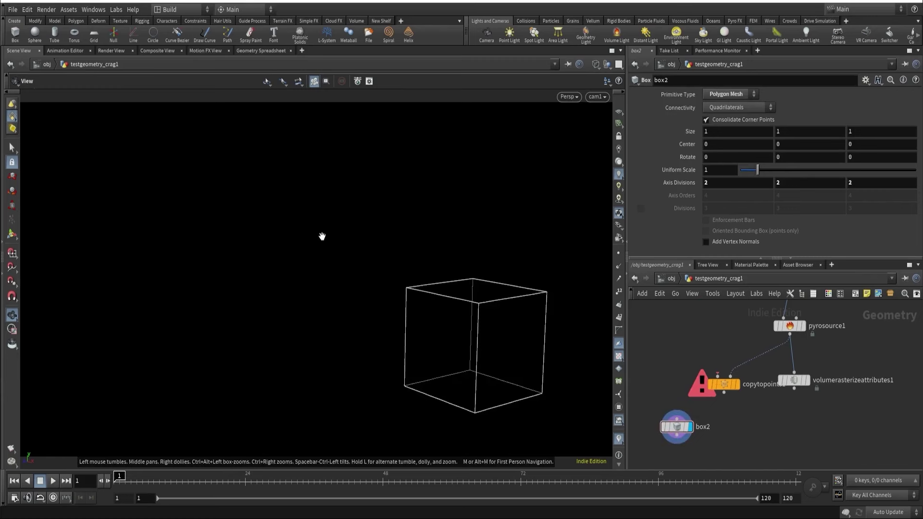
key("w")
left_click_drag(439, 235, 449, 313)
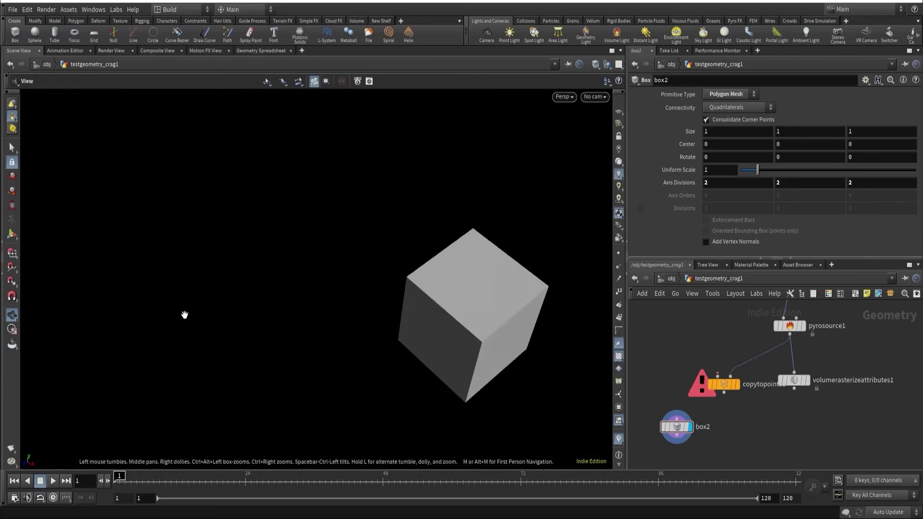
Show the transform handles, select box1, undo its accidental bounds change and shift its center to about -1.53 on Z
left_click(11, 236)
right_click_drag(460, 256, 384, 278)
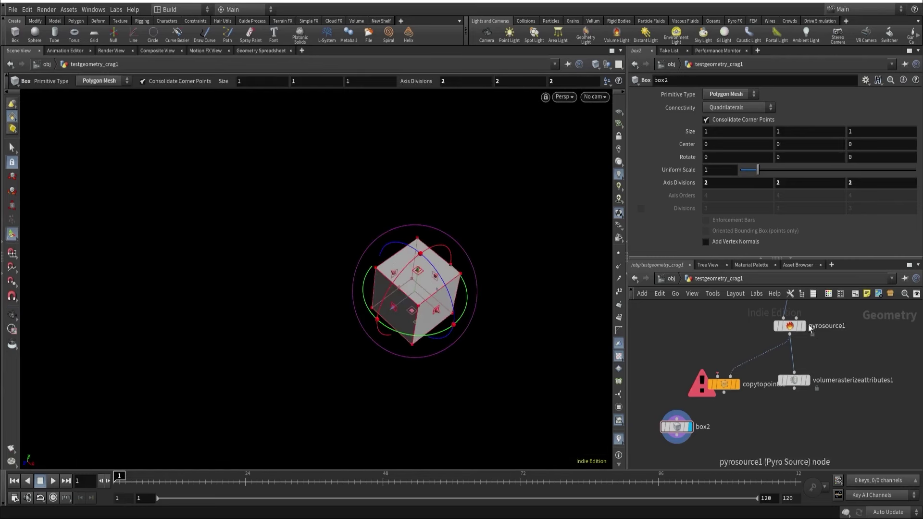
middle_click_drag(726, 314, 716, 412)
left_click(780, 376)
left_click_drag(438, 269, 429, 327, "alt")
middle_click_drag(429, 327, 392, 316, "alt")
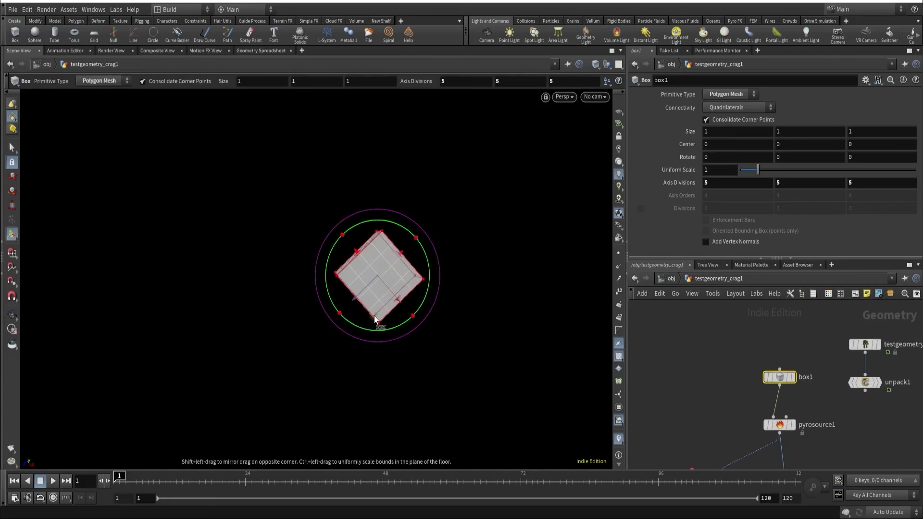
left_click_drag(378, 318, 438, 201)
key("ctrl+z")
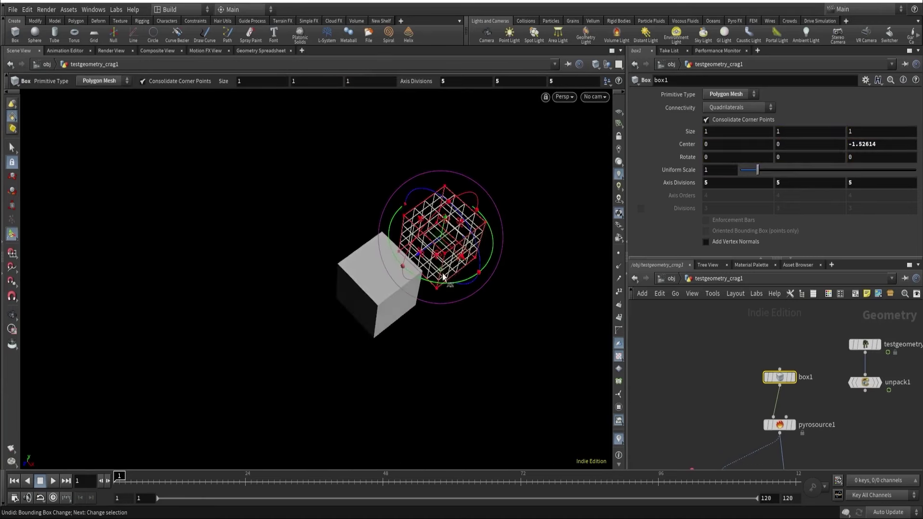
Move box1 across the ground plane away from box2, to a center of about -14.11, 0, -13.2
right_click_drag(440, 275, 250, 339, "alt")
middle_click_drag(325, 309, 304, 311, "alt")
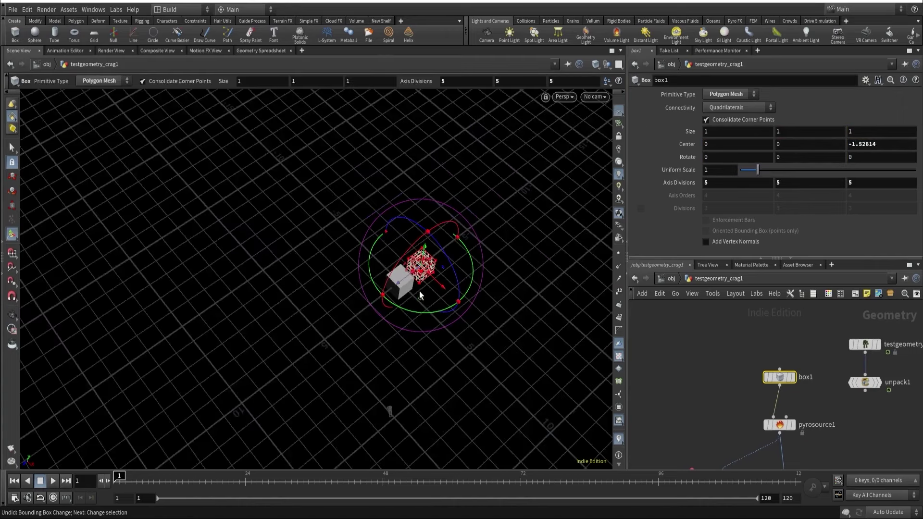
left_click_drag(421, 298, 400, 95)
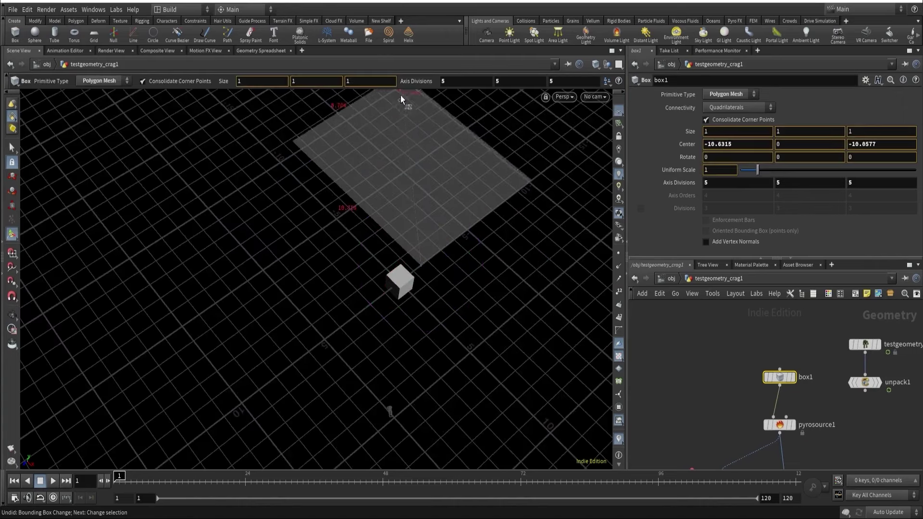
key("Escape")
right_click_drag(335, 210, 349, 238, "alt")
middle_click_drag(349, 239, 350, 260, "alt")
left_click_drag(350, 260, 383, 279, "alt")
middle_click_drag(383, 278, 382, 316, "alt")
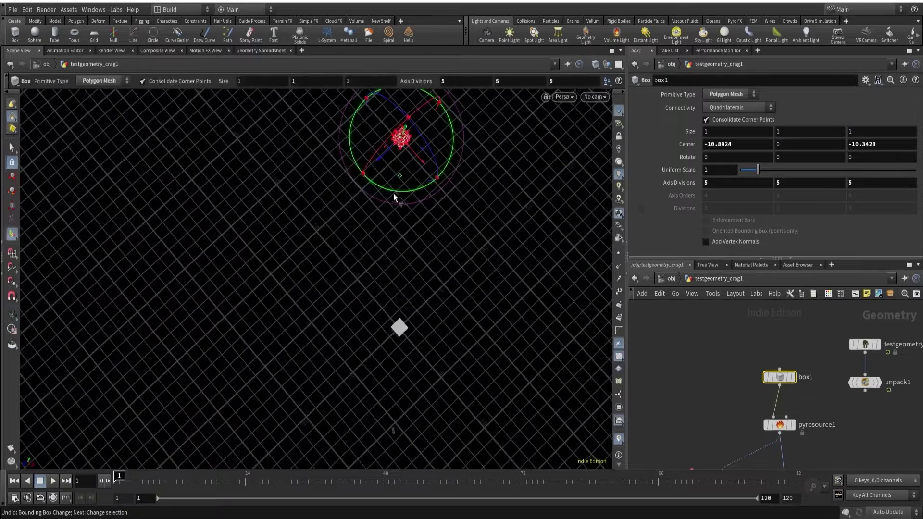
left_click_drag(399, 165, 397, 126)
Look through cam1, check box2 and display the distant volume from volumerasterizeattributes1
left_click(594, 97)
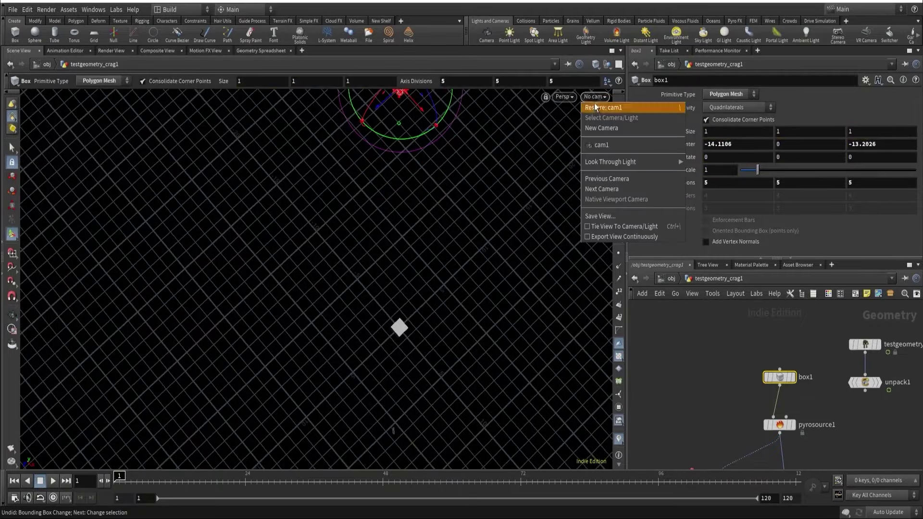
left_click(600, 145)
middle_click_drag(709, 450, 706, 293)
left_click(666, 369)
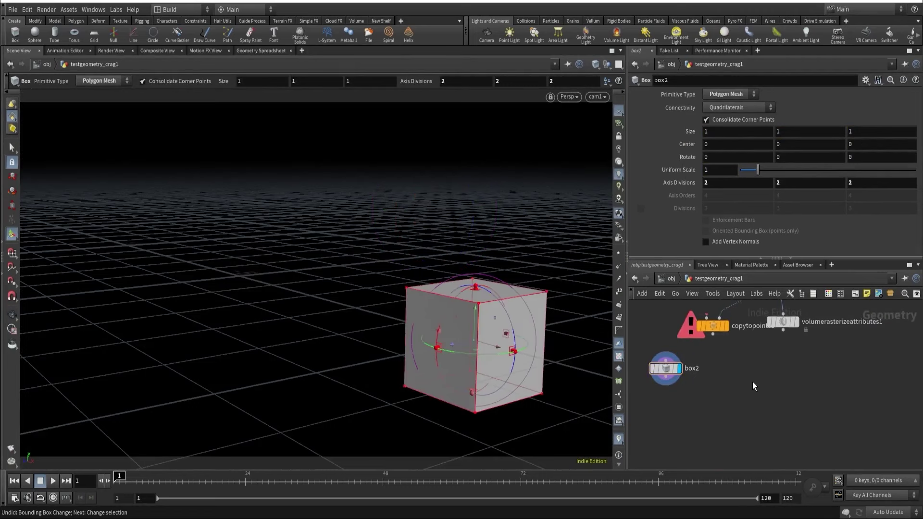
left_click(796, 322)
left_click(781, 322)
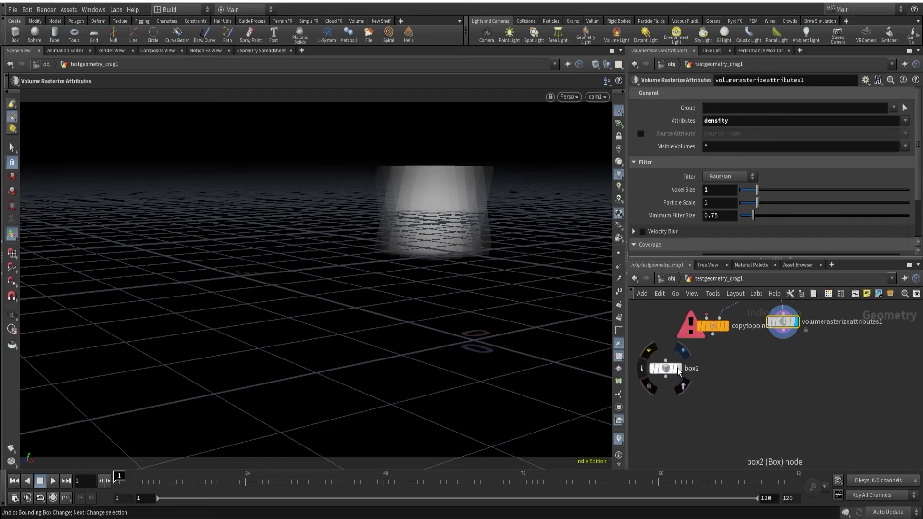
Add a Pack node below volumerasterizeattributes1 and connect that node's output to it
left_click(750, 388)
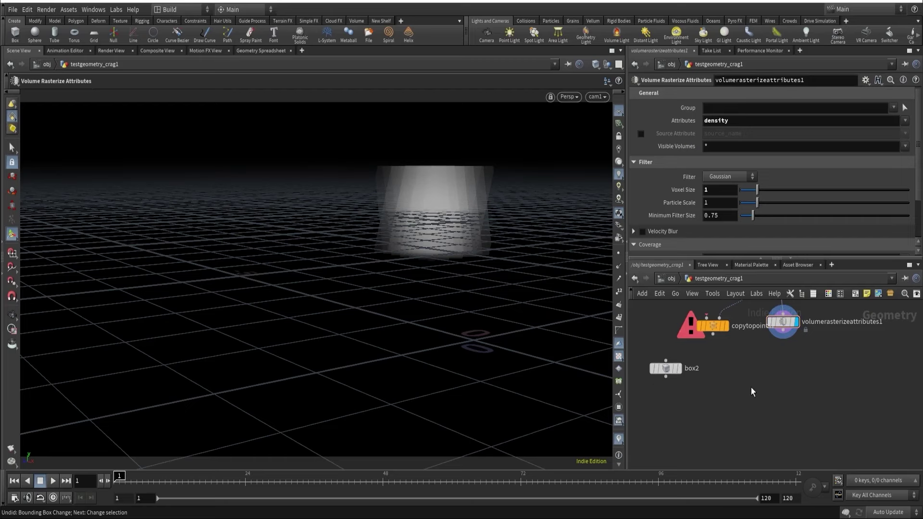
key("Tab")
type("pa")
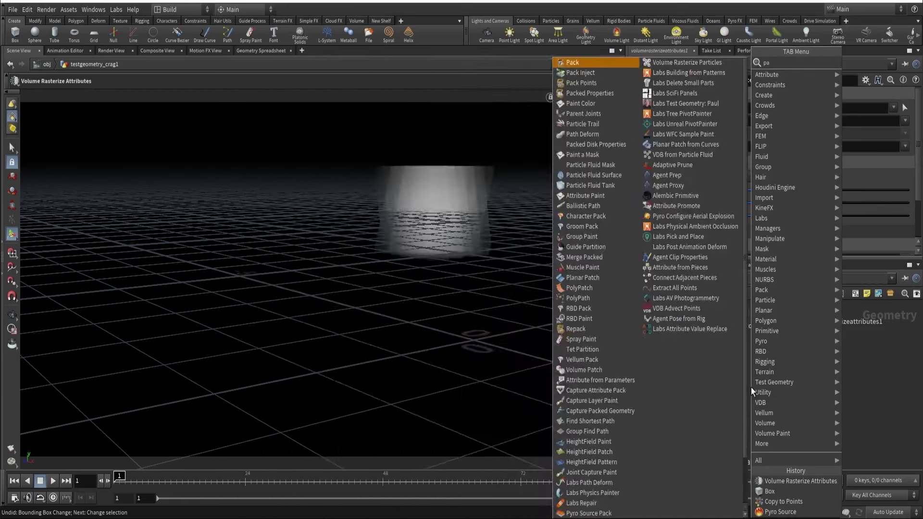
key("Return")
left_click(750, 386)
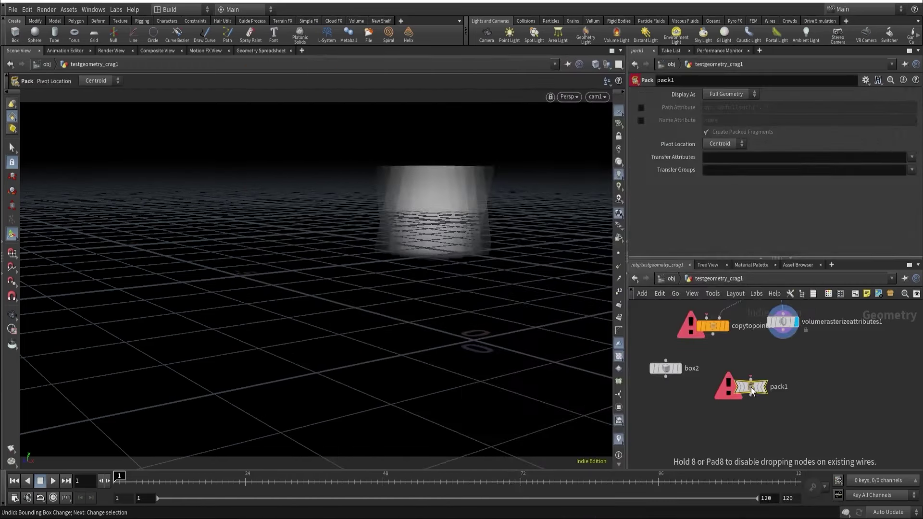
left_click(782, 331)
Display pack1, check its node info, and show the packed volume with points in wireframe
left_click(753, 380)
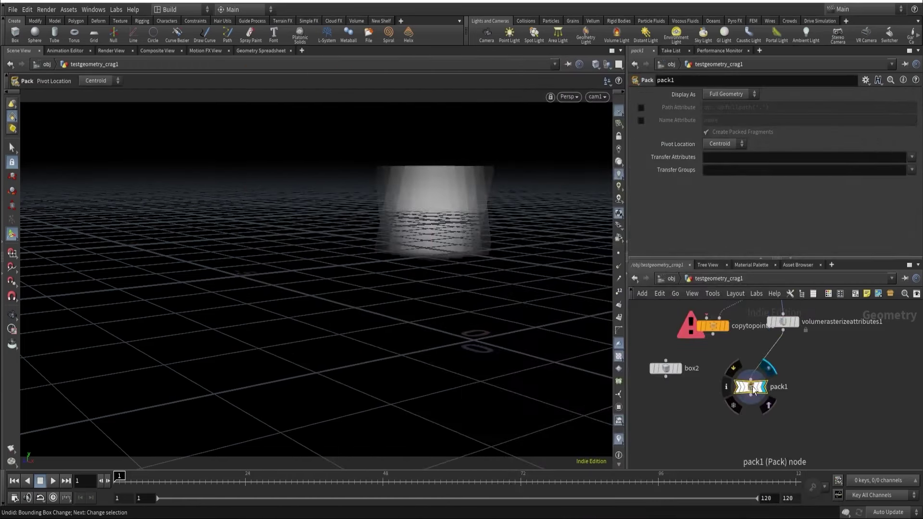
middle_click(753, 387)
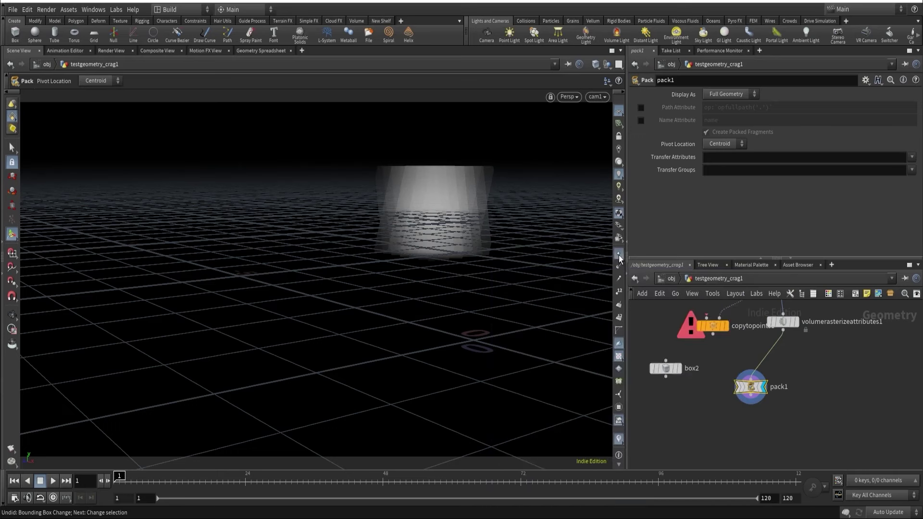
key("w")
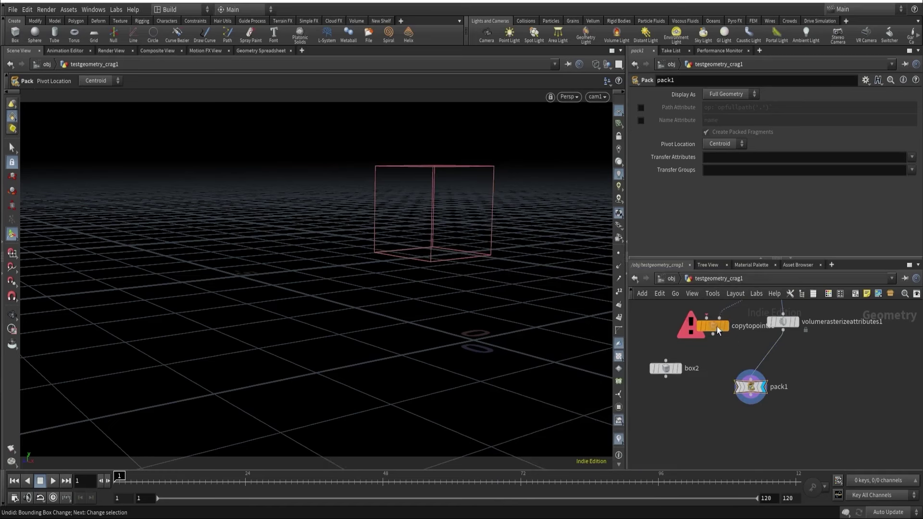
Move copytopoints1 below box2 and pack1, wire box2 as its geometry and pack1 as its target points, and display it
left_click_drag(717, 327, 704, 441)
left_click_drag(666, 377, 751, 395)
left_click(701, 440)
left_click(714, 440)
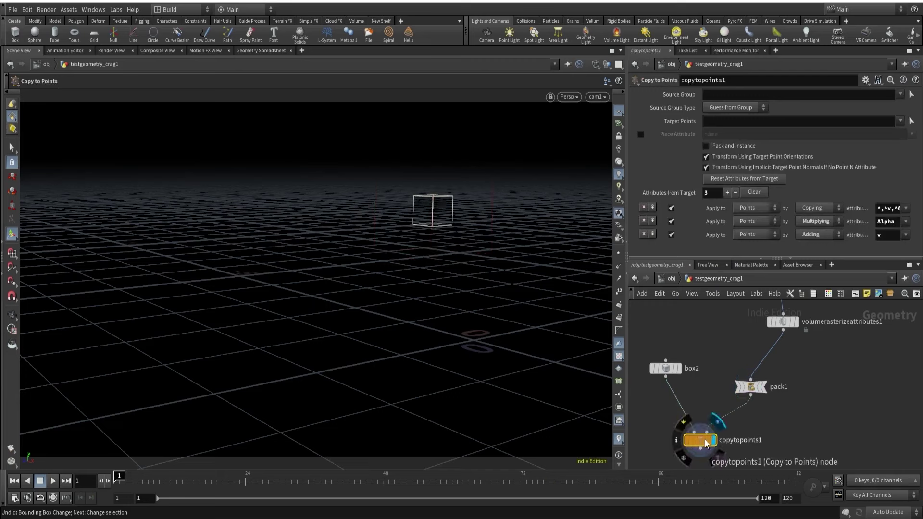
Set box2's uniform scale to 0.05 and toggle the viewport between shaded and wireframe display
left_click(666, 368)
left_click(644, 419)
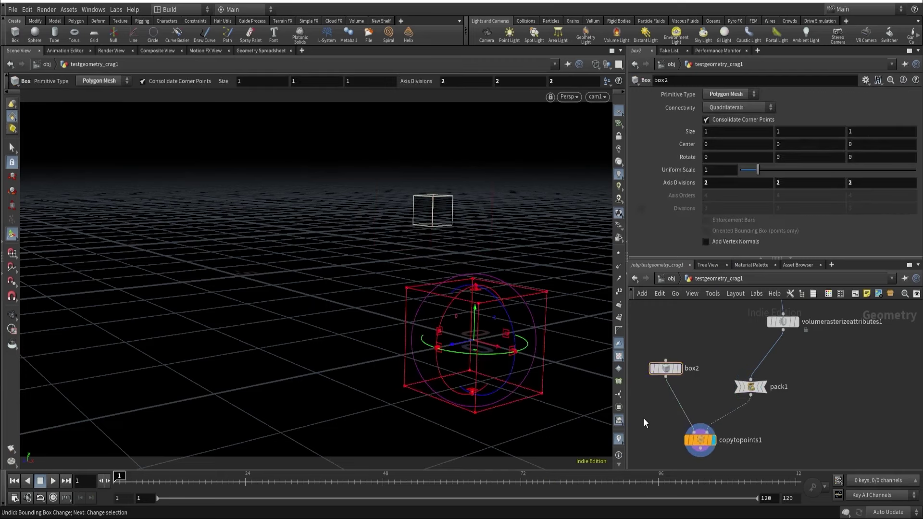
left_click(730, 170)
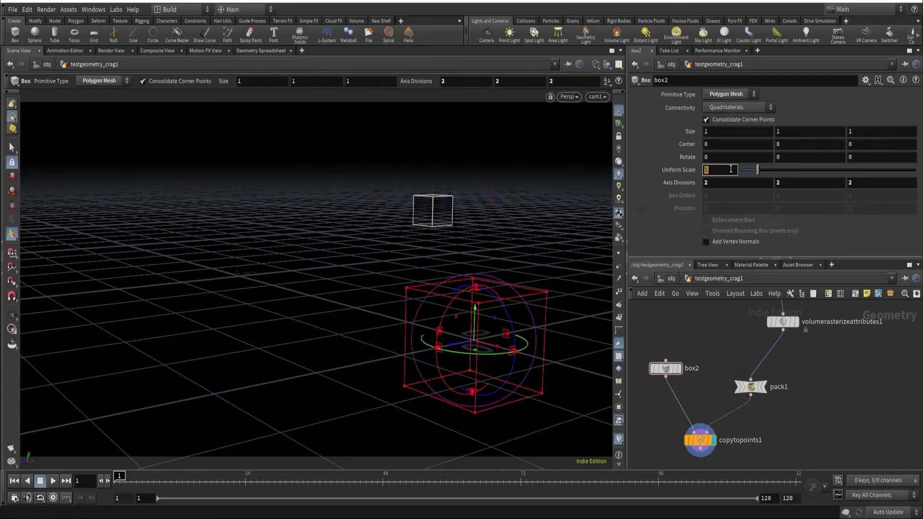
type(".1")
key("Return")
key("Return")
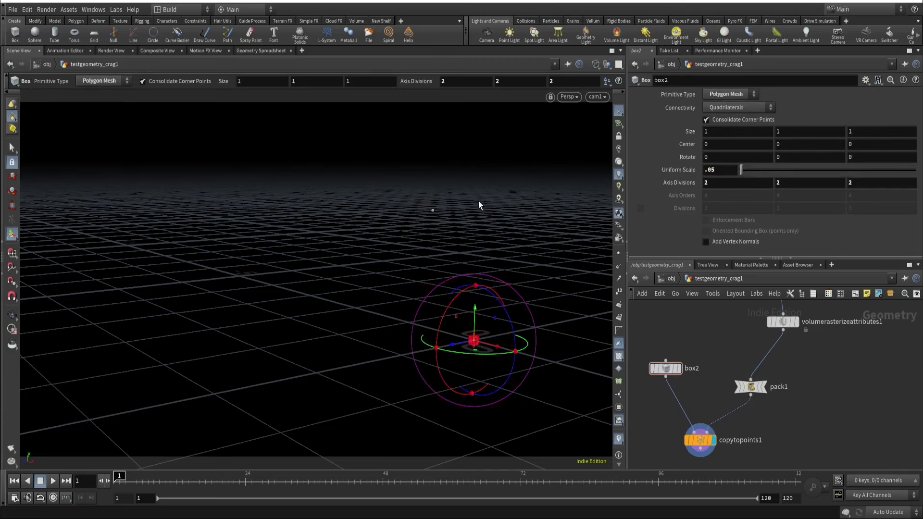
key("w")
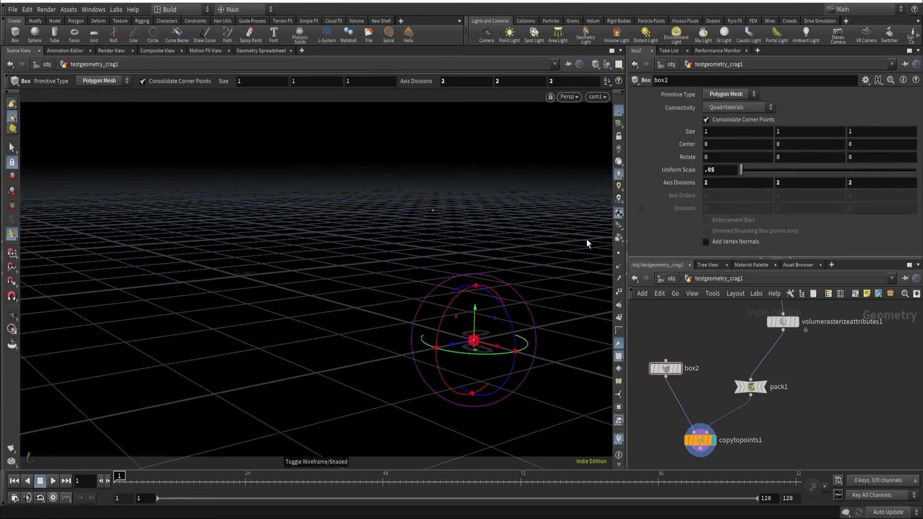
Shift box1's X center to -23.6106 and view the copytopoints1 result with the reference grid hidden
middle_click_drag(714, 316, 699, 408)
left_click_drag(721, 326, 763, 313)
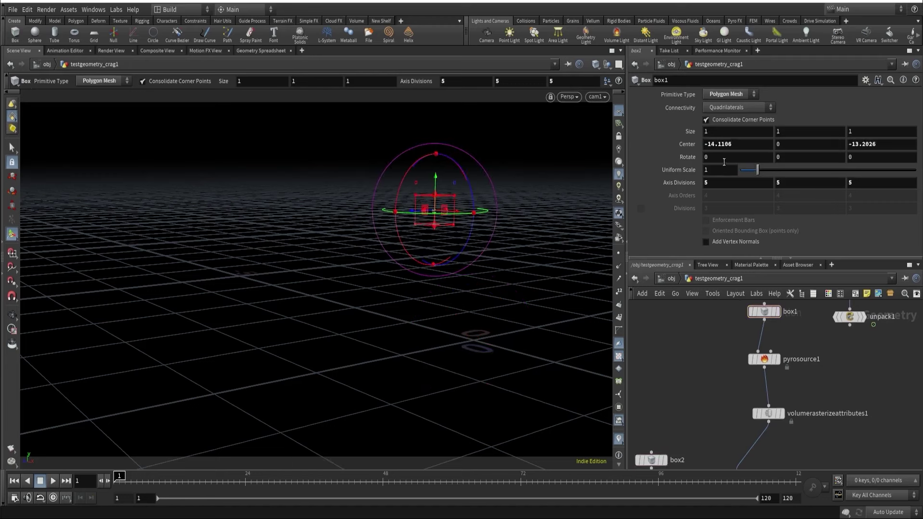
middle_click_drag(726, 144, 678, 144)
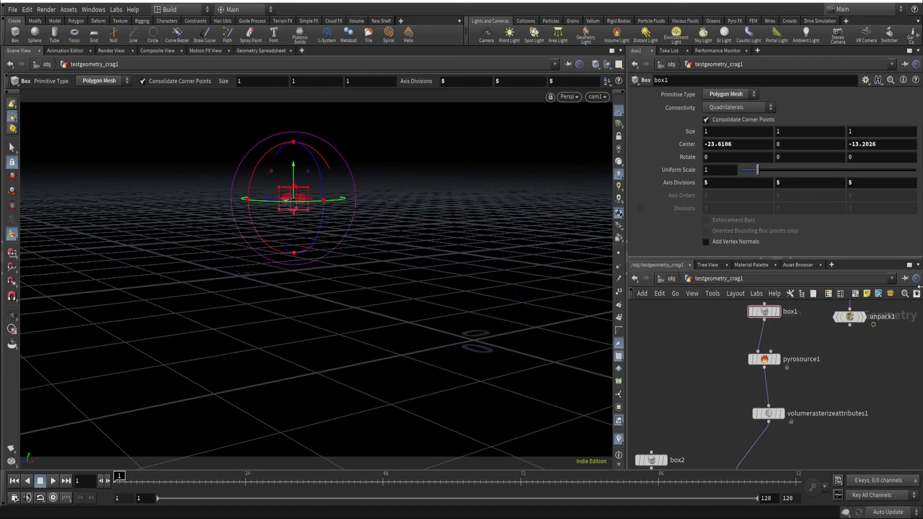
middle_click_drag(705, 431, 697, 409)
left_click(694, 423)
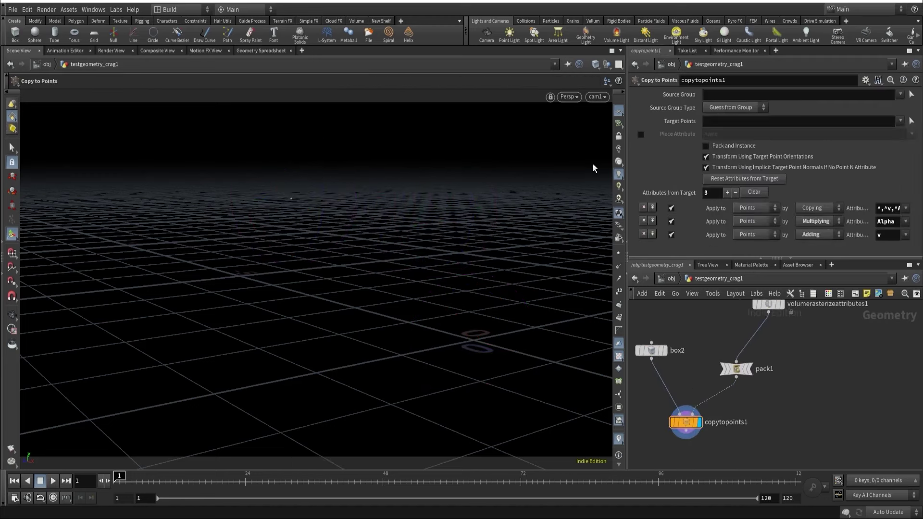
left_click(620, 112)
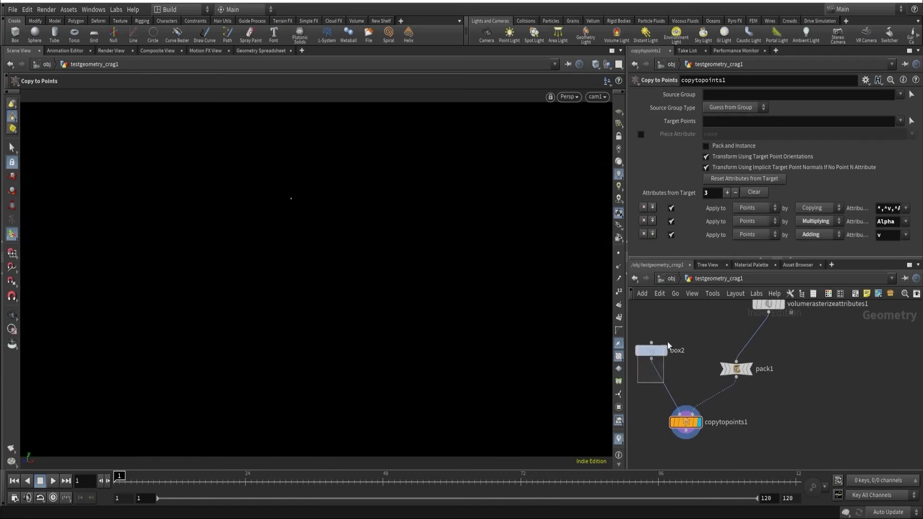
Reset box1's center to 0, 0, 0, and display volumerasterizeattributes1 with its voxel size returned to 0.1
left_click(656, 350)
key("h")
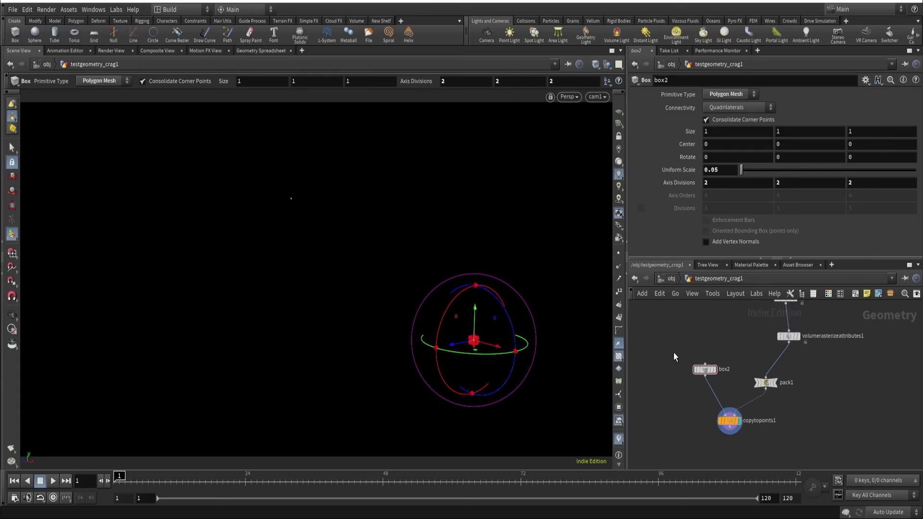
left_click(765, 384)
middle_click_drag(720, 329, 713, 375)
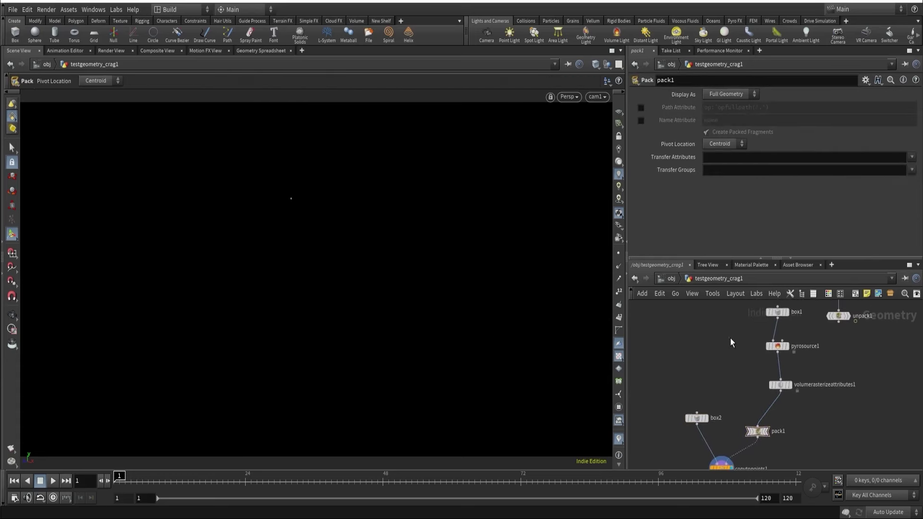
left_click(779, 313)
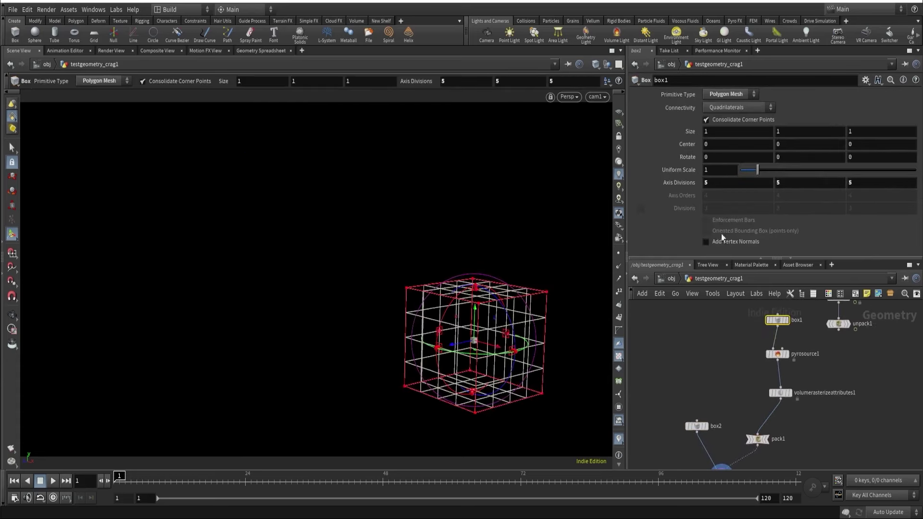
left_click(800, 404)
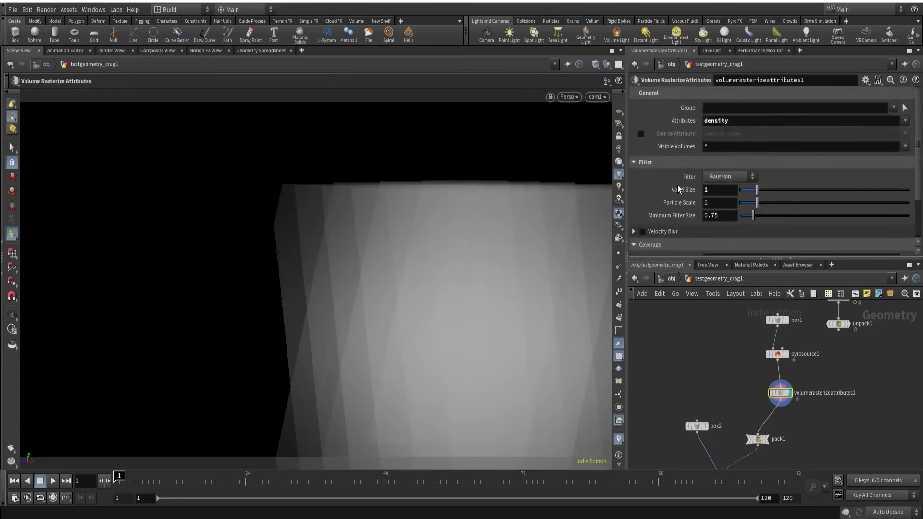
middle_click(681, 189, "ctrl")
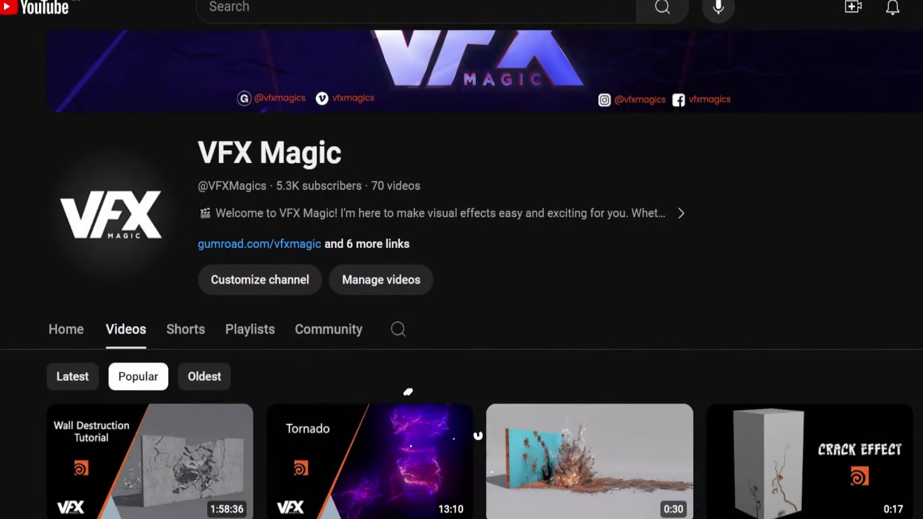
scroll(461, 274, "down", 3)
scroll(461, 274, "down", 5)
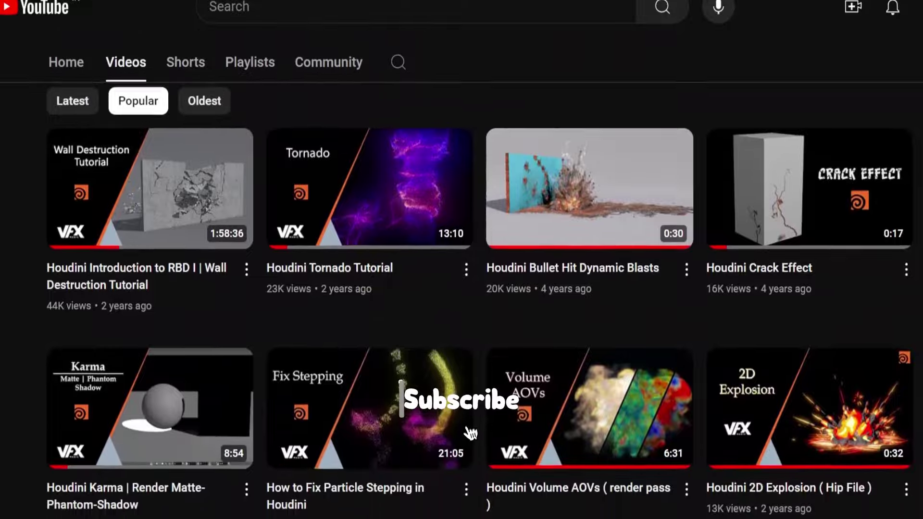
scroll(461, 274, "down", 6)
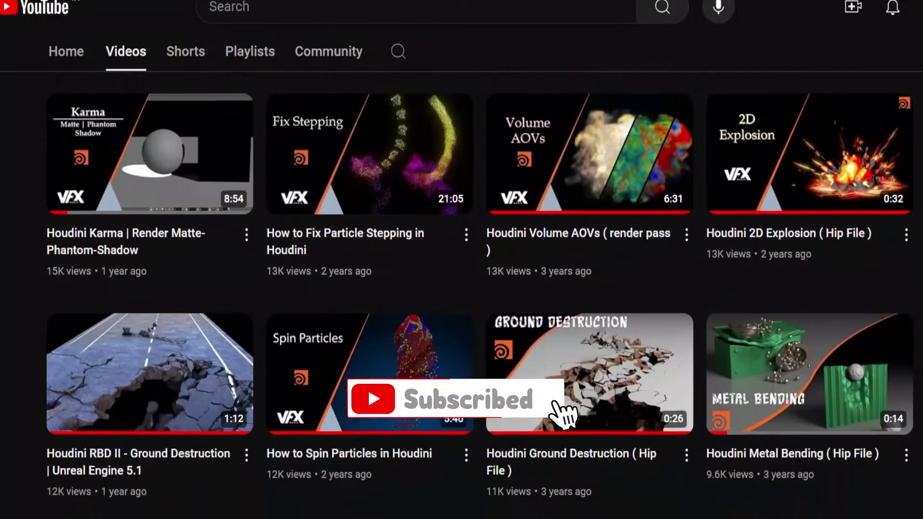
scroll(462, 274, "down", 5)
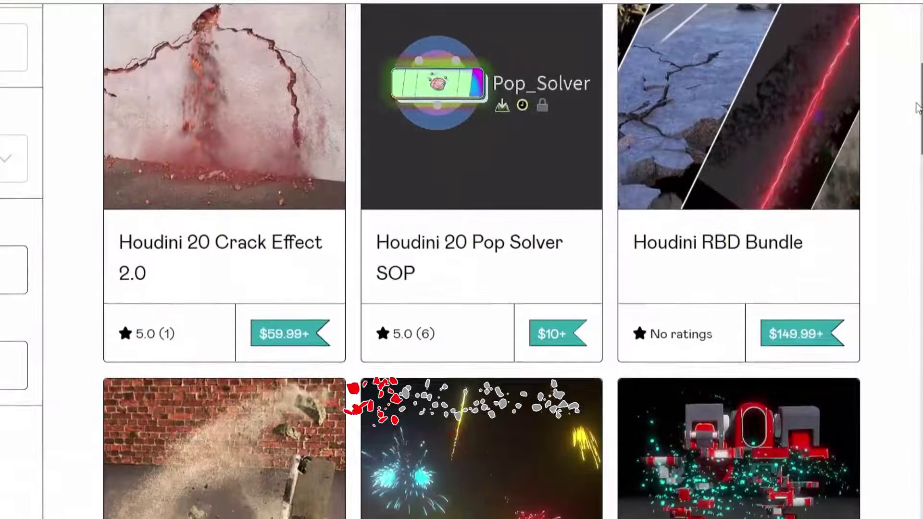
left_click_drag(918, 108, 894, 302)
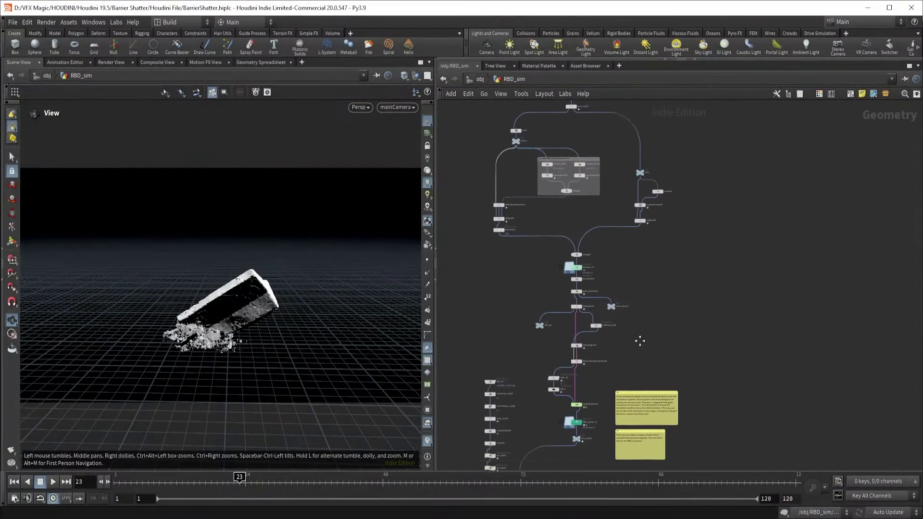
middle_click_drag(639, 341, 704, 483)
scroll(744, 264, "down", 3)
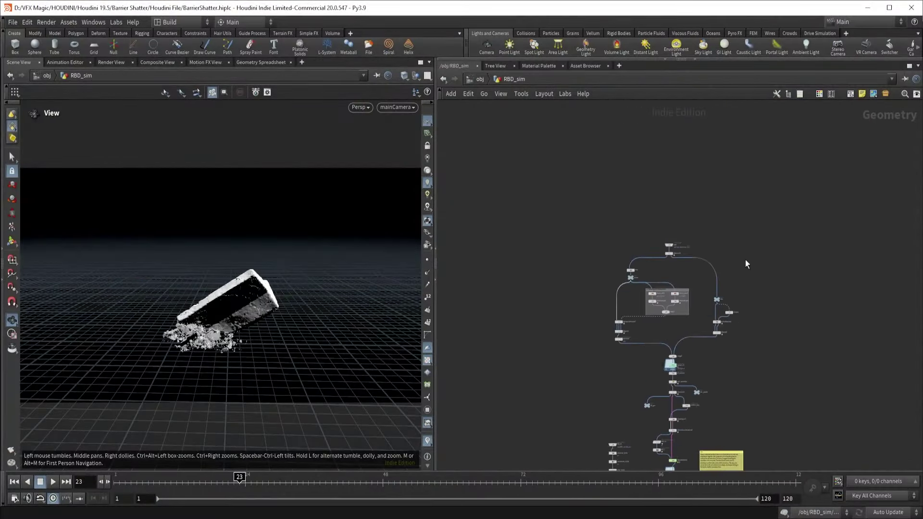
middle_click_drag(788, 385, 710, 115)
scroll(801, 278, "up", 4)
middle_click_drag(801, 279, 654, 200)
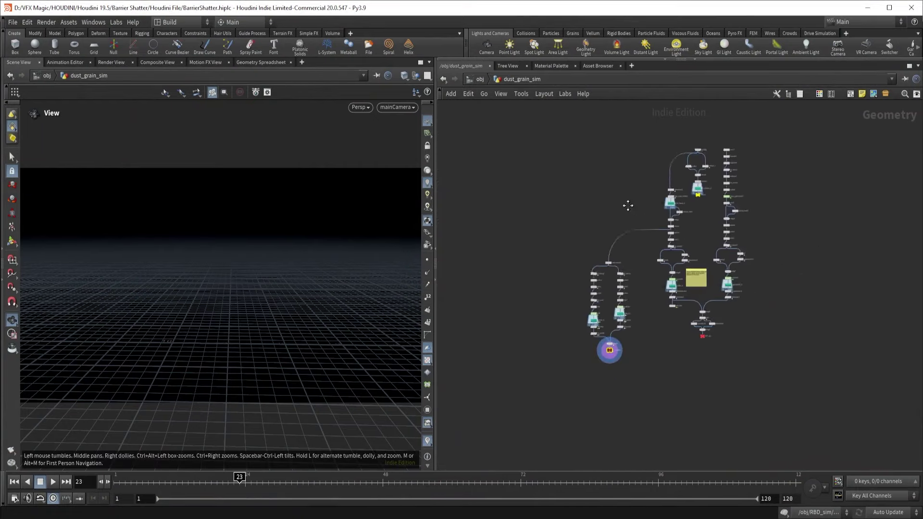
scroll(632, 206, "up", 3)
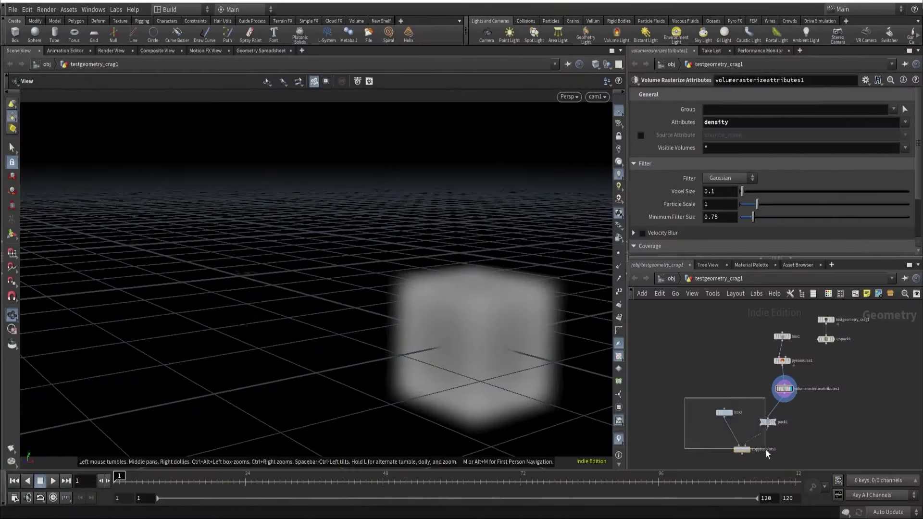
Tidy the node layout and rename volumerasterizeattributes1 as density_from_points
key("shift+l")
left_click_drag(766, 450, 733, 415)
left_click_drag(760, 315, 786, 404)
key("shift+l")
double_click(813, 388)
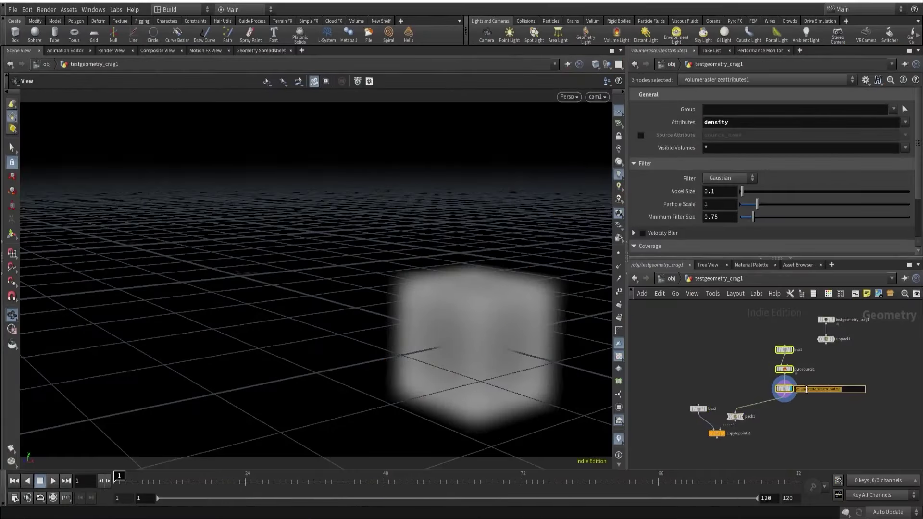
type("density_from_points")
key("Return")
Add a Null node directly below density_from_points and connect it to that node's output
scroll(806, 389, "up", 3)
middle_click_drag(807, 429, 784, 407)
left_click(744, 367)
key("Tab")
type("null")
key("Return")
left_click(763, 410)
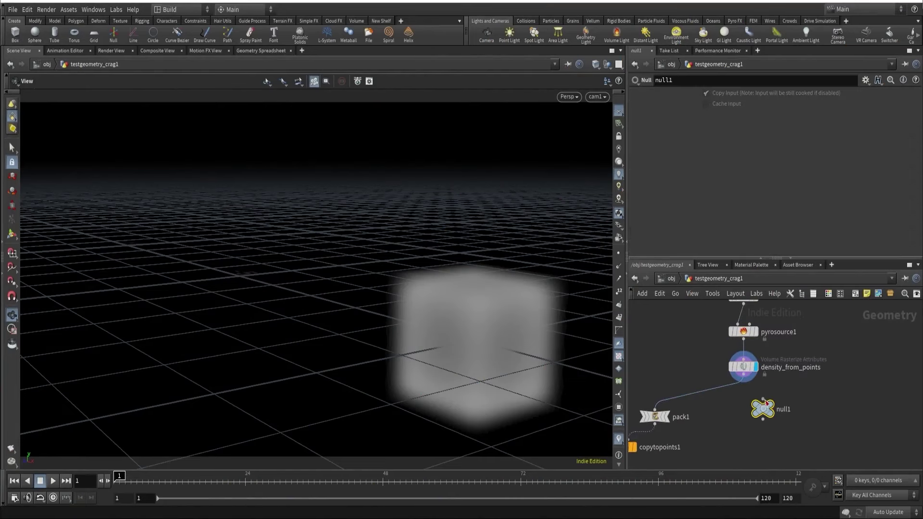
left_click_drag(763, 409, 750, 411)
Rename the new Null as pyroSource, check its node info and display it
double_click(764, 411)
type("pyroSource")
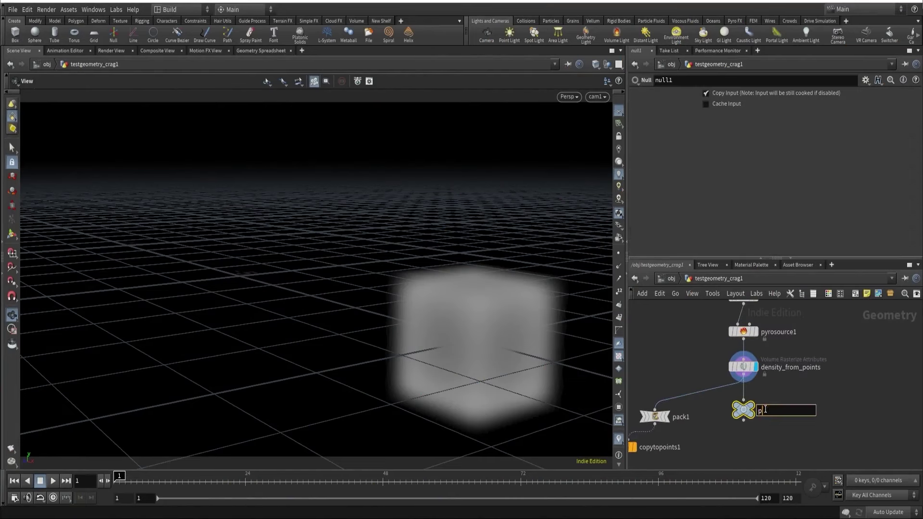
key("Return")
middle_click(745, 407)
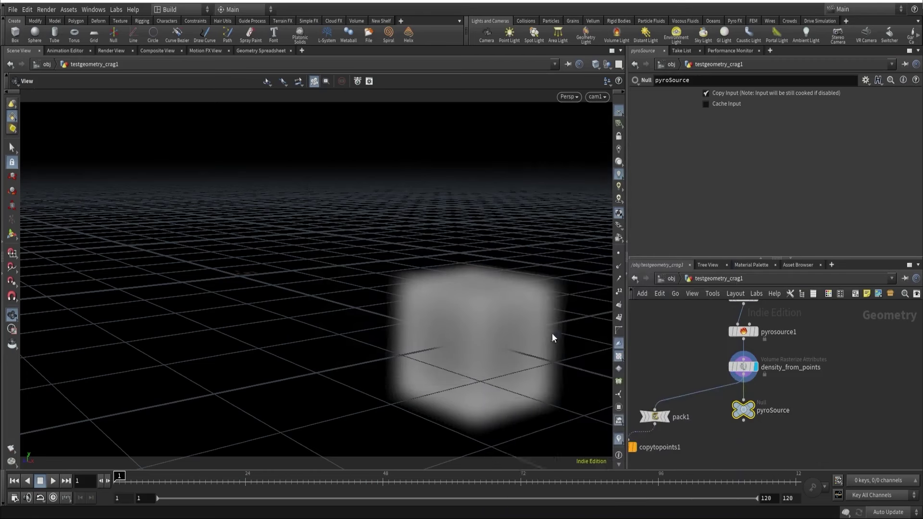
left_click(750, 405)
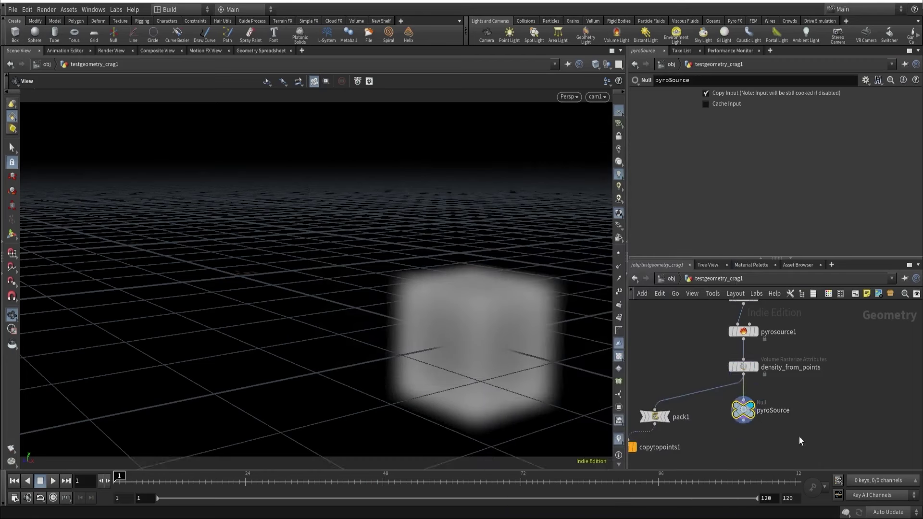
Add a DOP Network node below pyroSource and name it dust_sim
scroll(756, 423, "down", 2)
key("Tab")
type("dop")
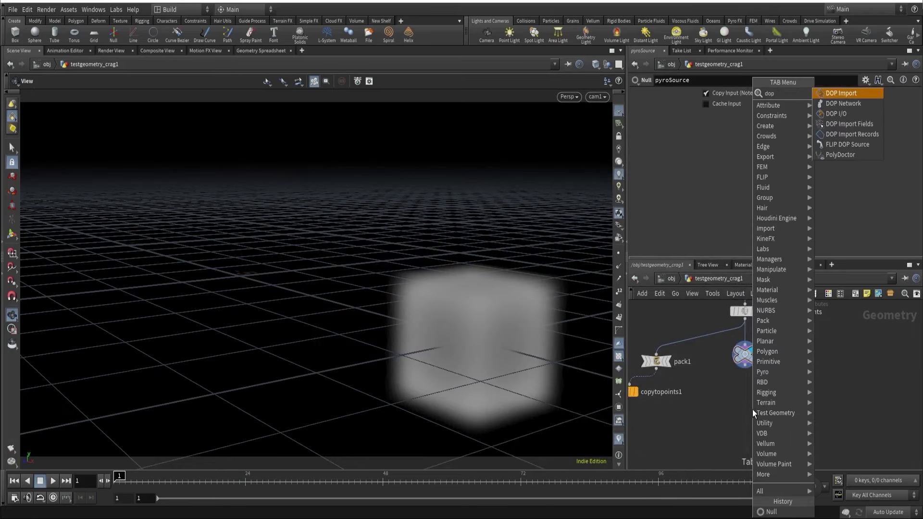
left_click(845, 108)
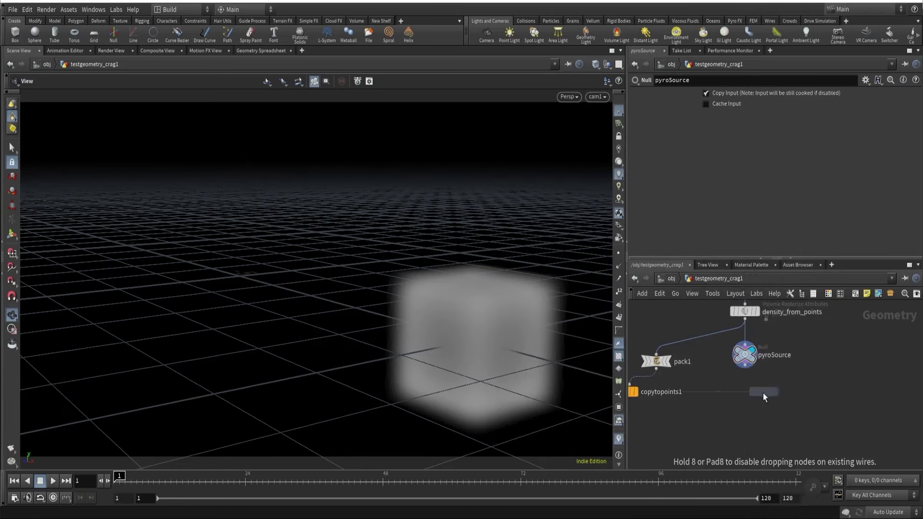
left_click(745, 401)
double_click(772, 401)
type("du")
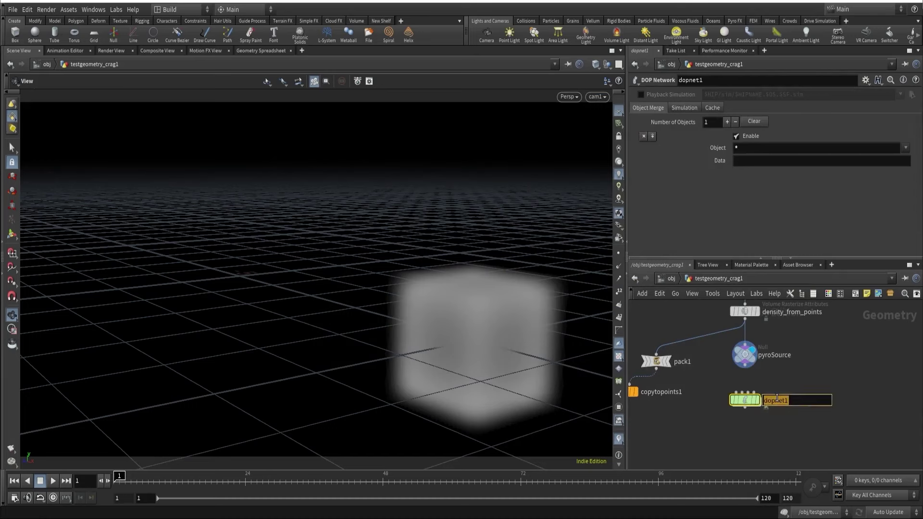
type("st_sim")
key("Return")
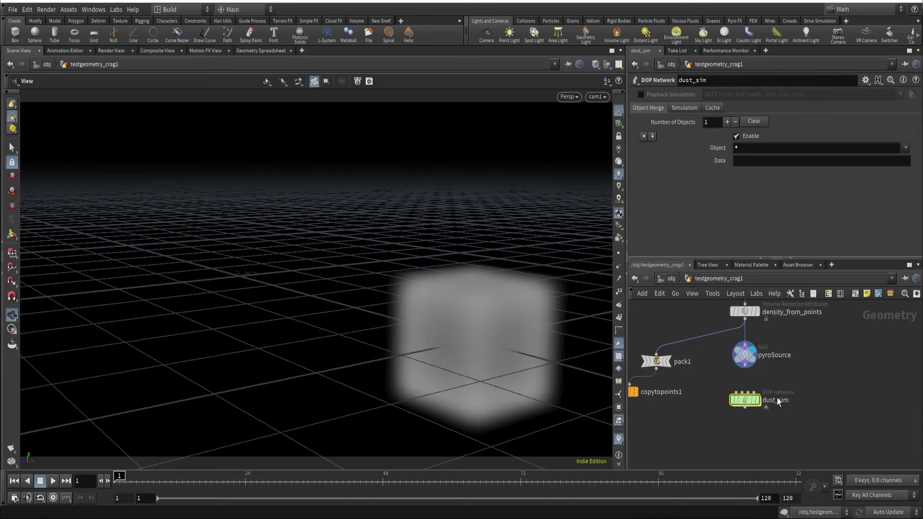
Rename the testgeometry_crag1 object as dust_sim at the object level and go back inside it
key("u")
double_click(868, 360)
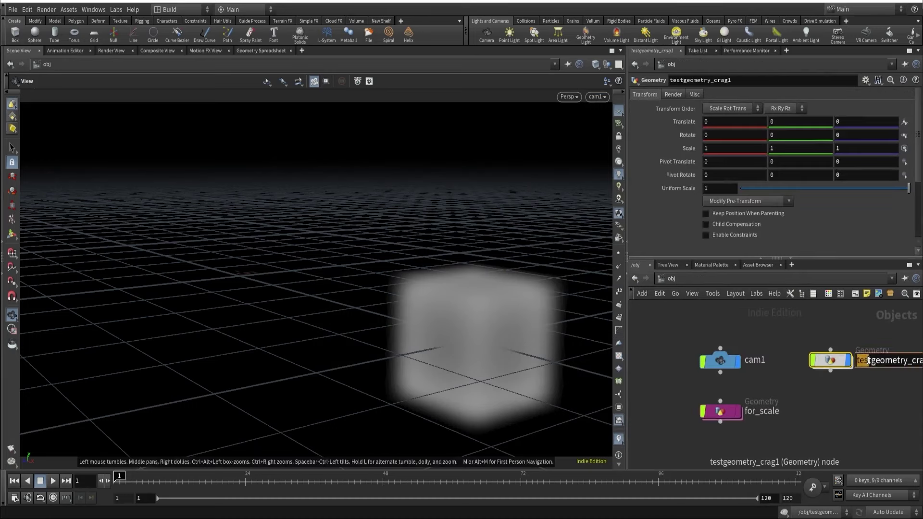
type("dust_sim")
key("Return")
double_click(830, 360)
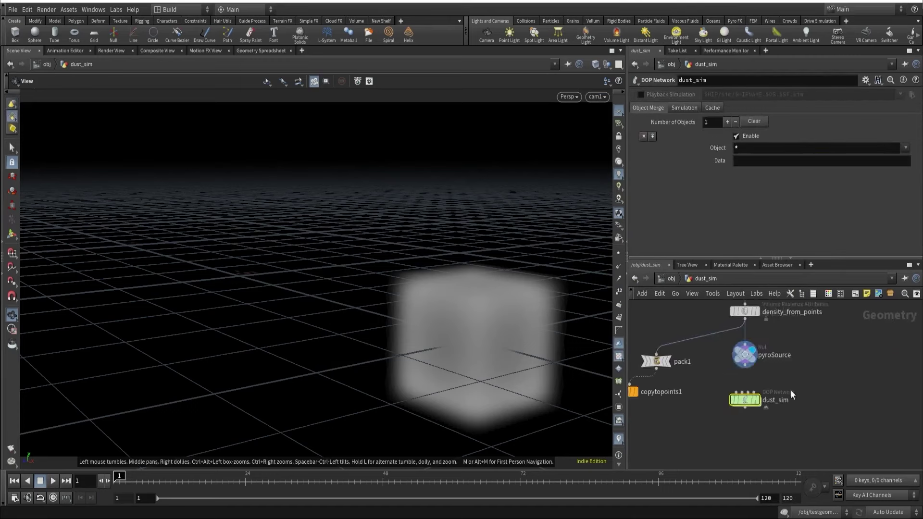
Inside the dust_sim DOP network, add a Pyro Solver (Sparse) above the output node and connect it to output
scroll(792, 391, "down", 3)
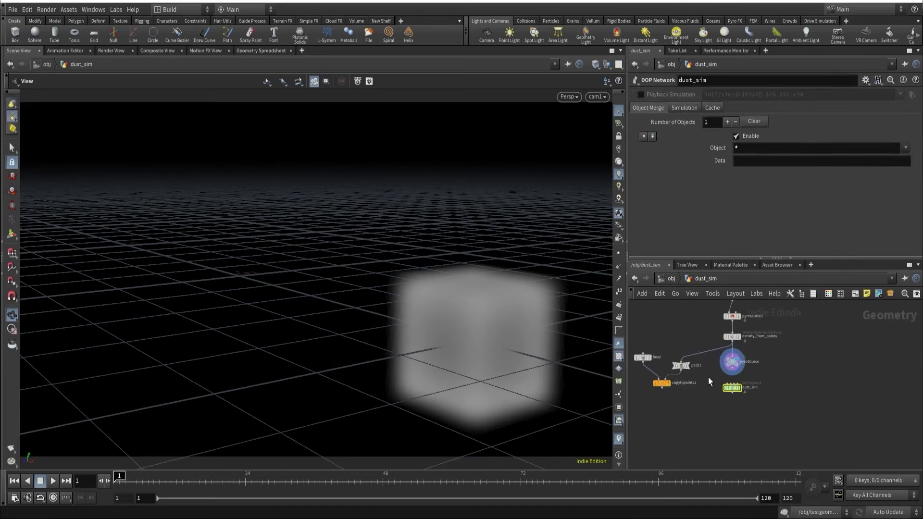
scroll(744, 394, "up", 3)
scroll(734, 417, "up", 3)
middle_click_drag(734, 414, 775, 420)
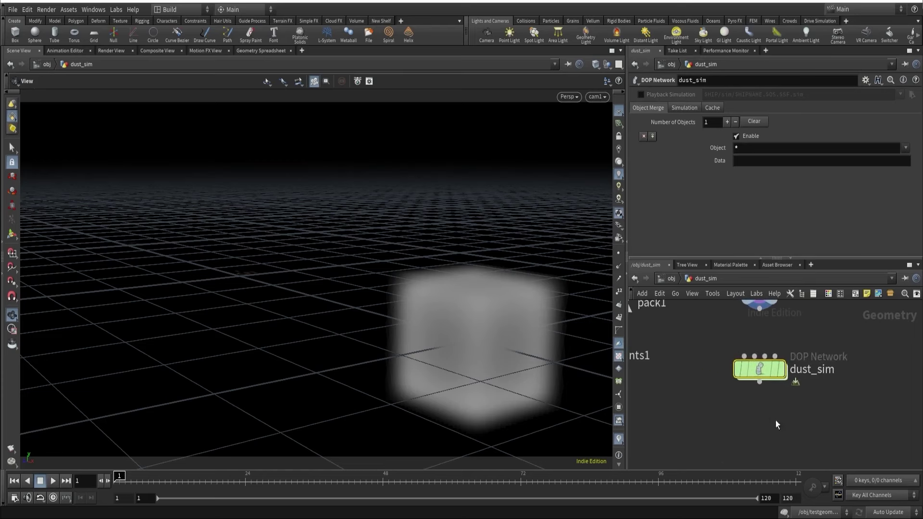
double_click(758, 370)
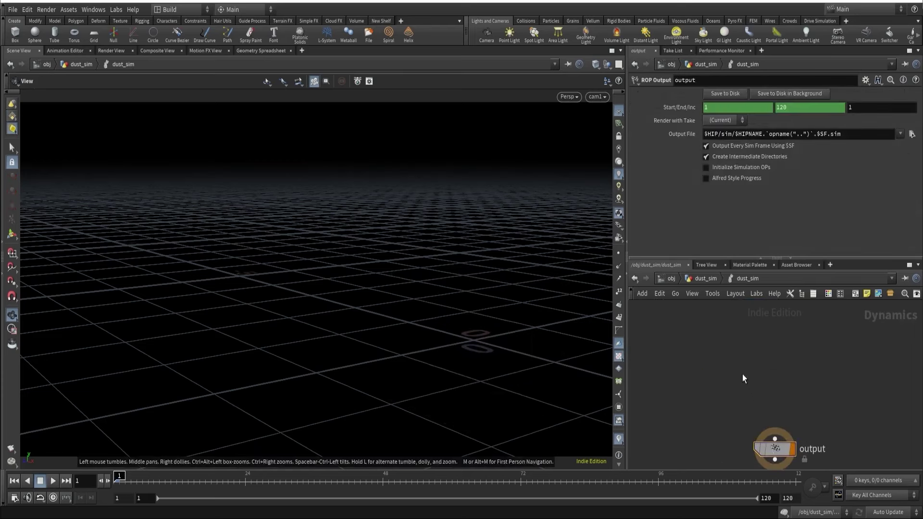
key("Tab")
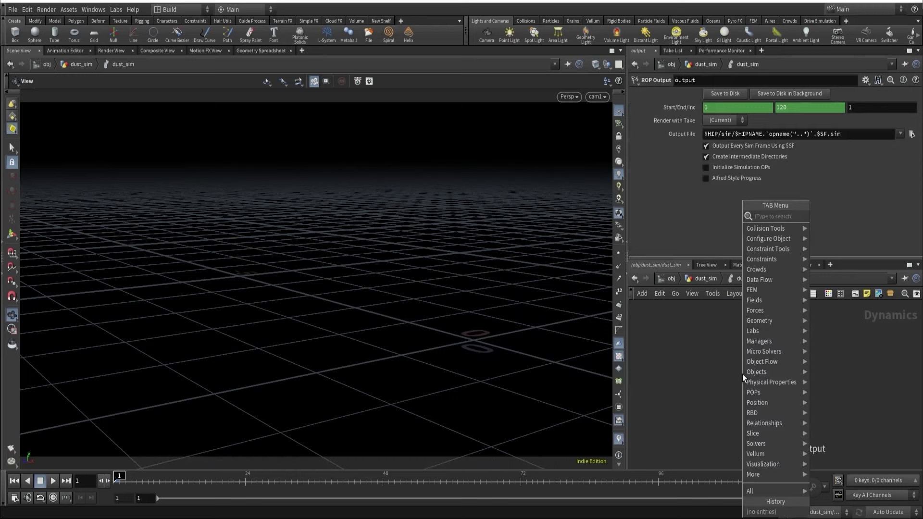
type("sparse")
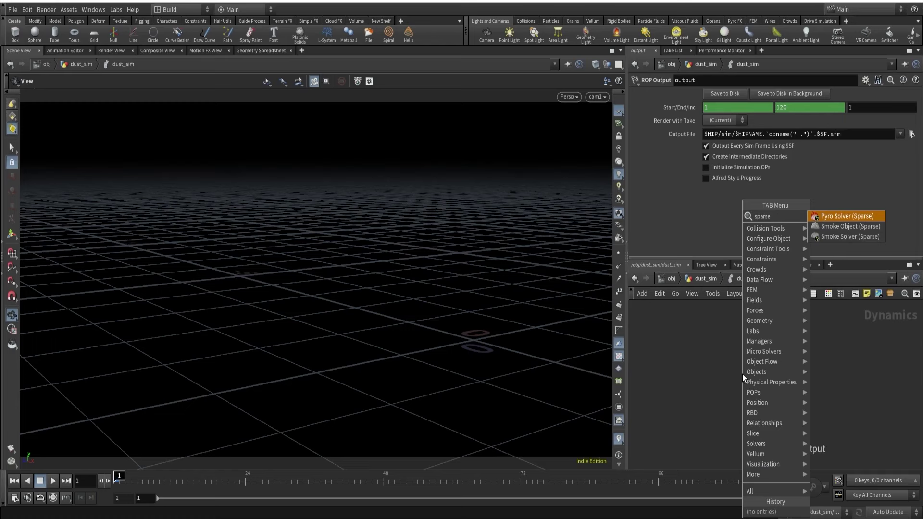
left_click(856, 216)
left_click(770, 382)
left_click(774, 392)
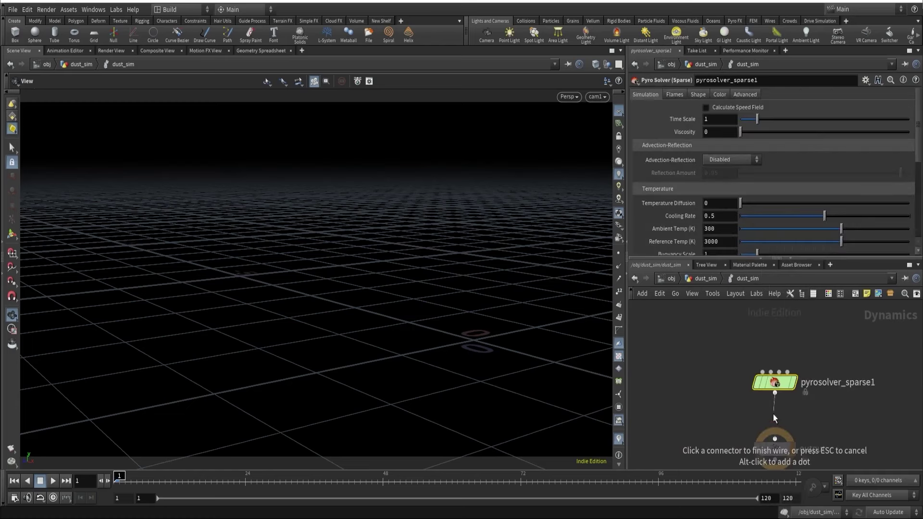
left_click(774, 437)
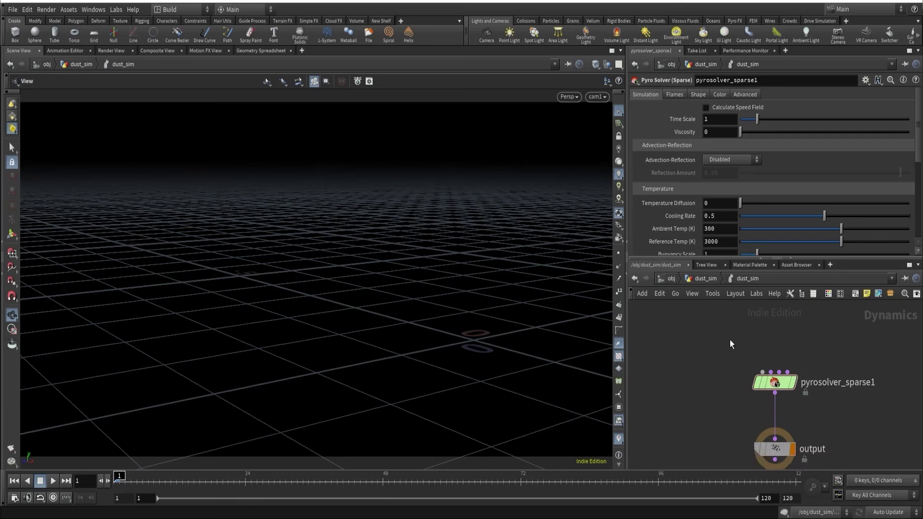
Add a Smoke Object (Sparse) above the solver and connect it to the solver's first input
key("Tab")
type("spars")
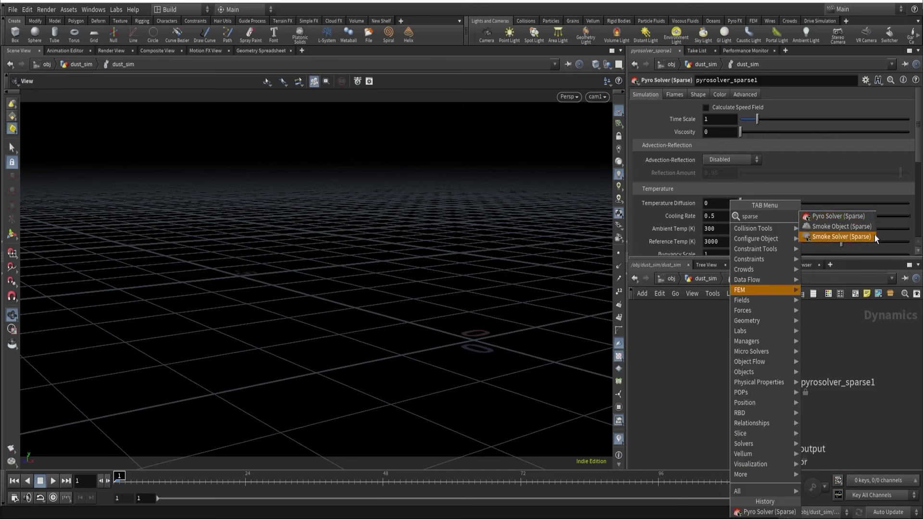
left_click(855, 229)
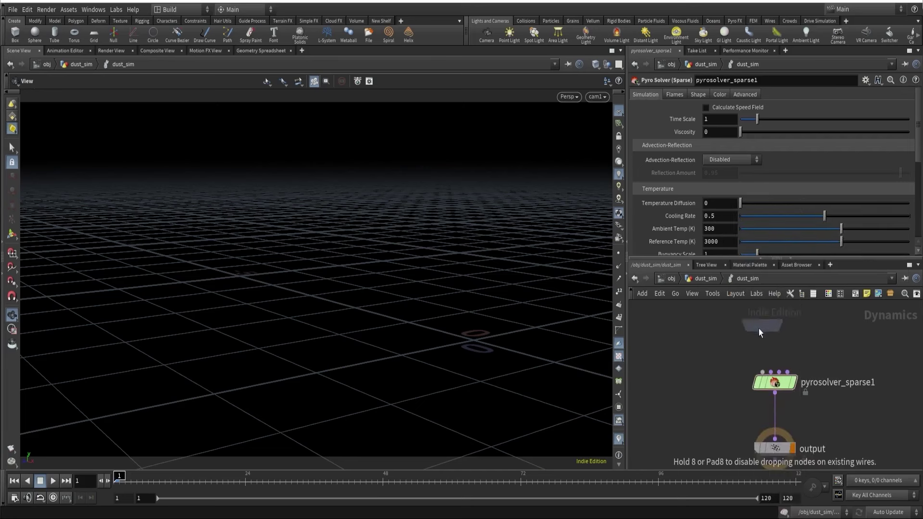
left_click(726, 318)
left_click(725, 328)
left_click(762, 371)
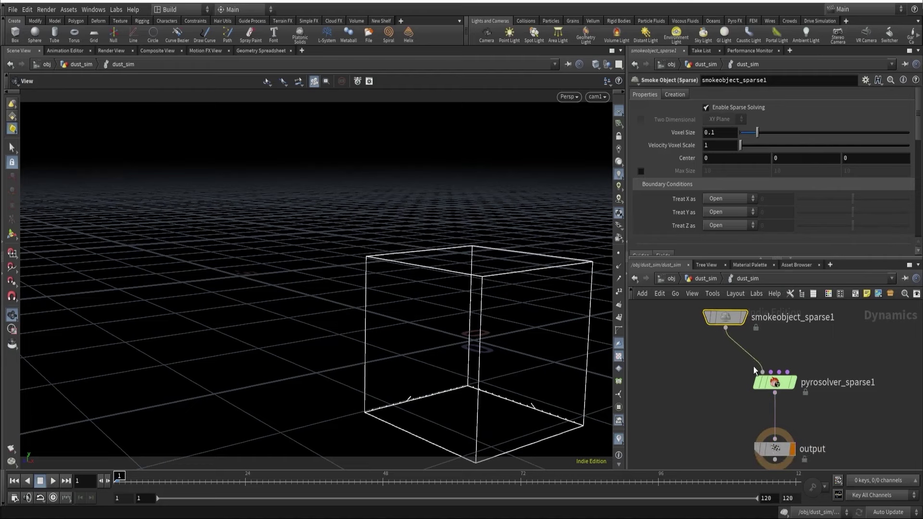
Rename the sparse smoke object as dust
left_click_drag(482, 319, 383, 291)
double_click(780, 318)
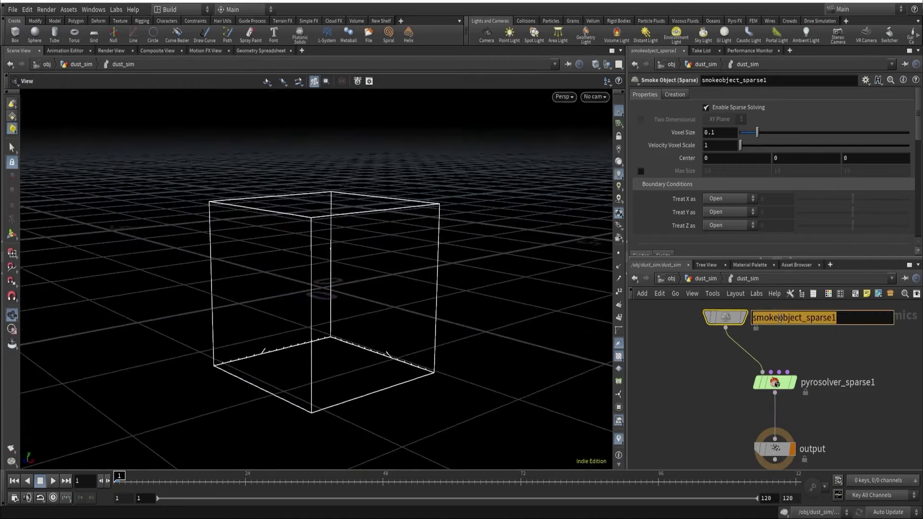
type("dust")
key("Return")
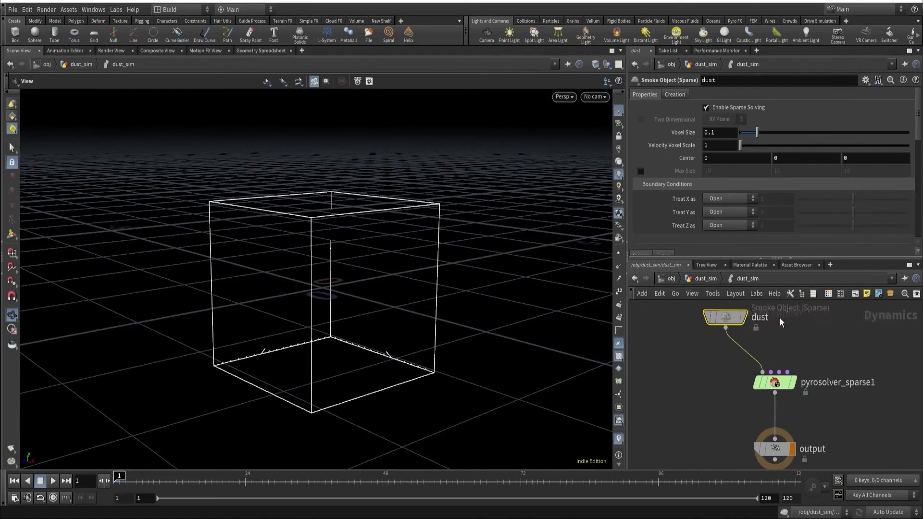
Play the simulation to check the smoke container, stop it and return to frame 1
scroll(784, 339, "down", 1)
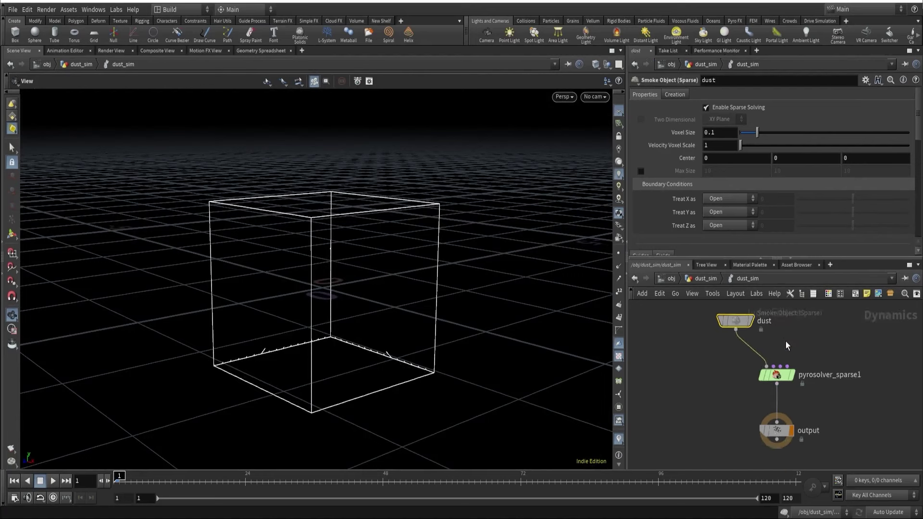
left_click(53, 481)
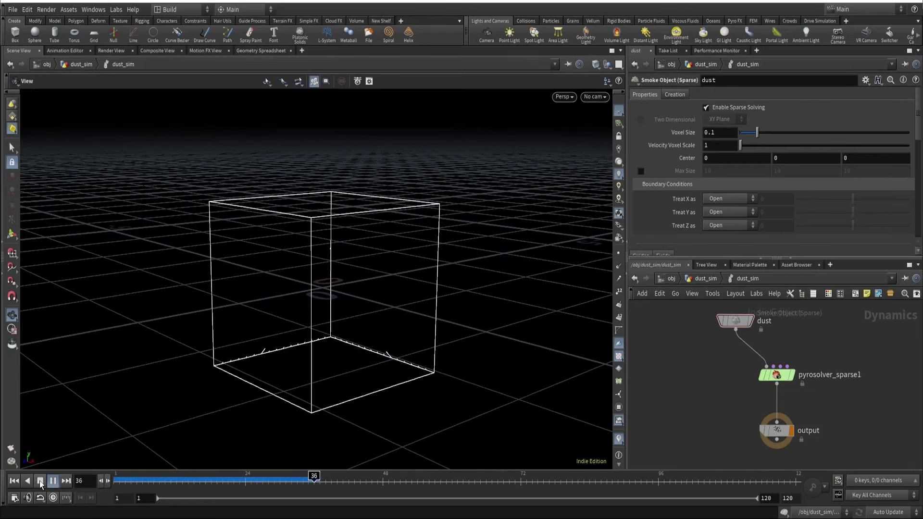
left_click(40, 481)
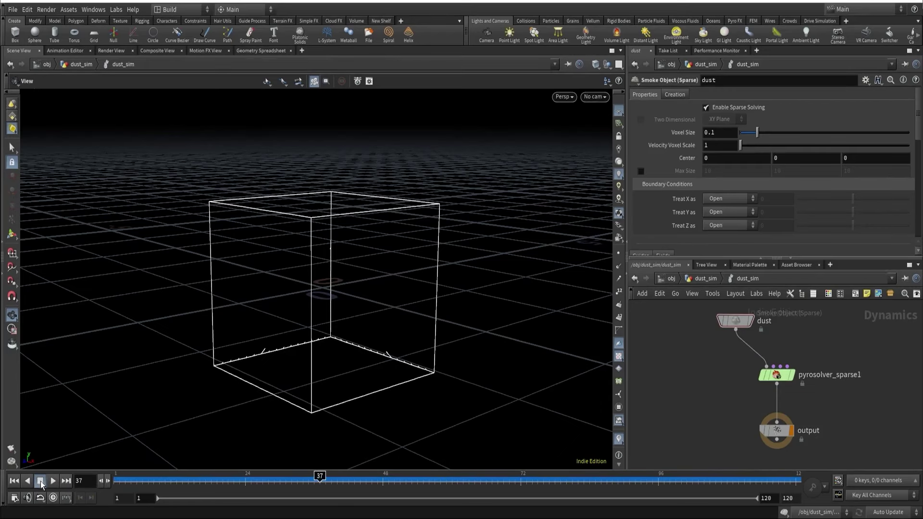
left_click(53, 481)
left_click(41, 482)
left_click(15, 482)
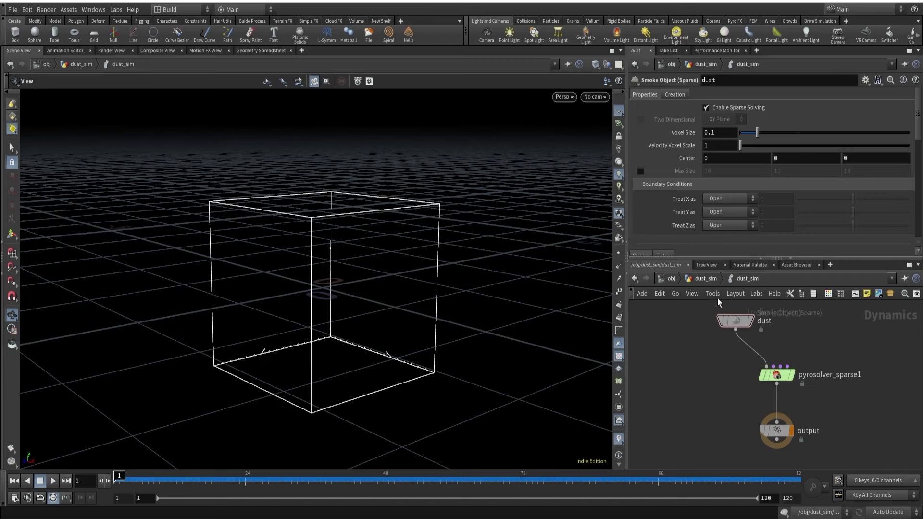
Copy the pyroSource null from the geometry network and go back inside the dust_sim DOP network
left_click(706, 278)
left_click(771, 373)
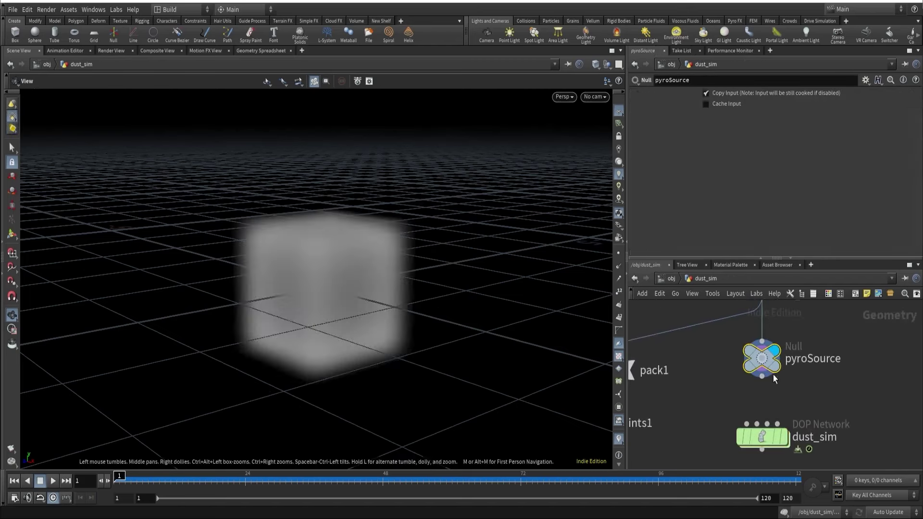
key("ctrl+c")
double_click(762, 436)
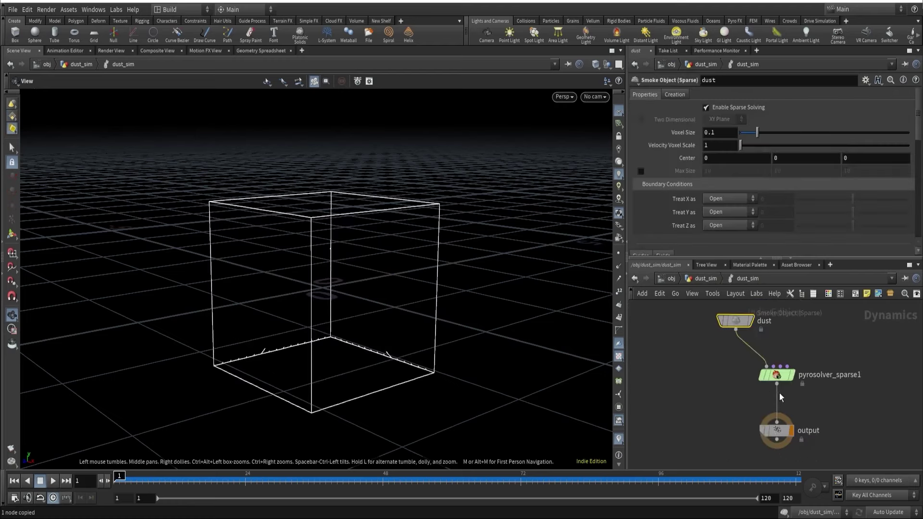
Add a Volume Source node above the solver and connect it to the Pyro Solver's third input
scroll(793, 385, "up", 3)
key("Tab")
type("volumes")
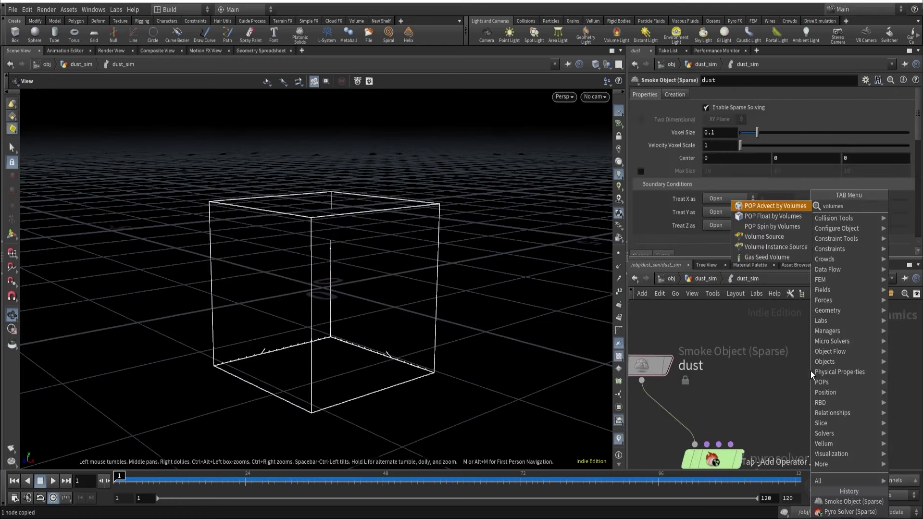
left_click(768, 237)
left_click(763, 327)
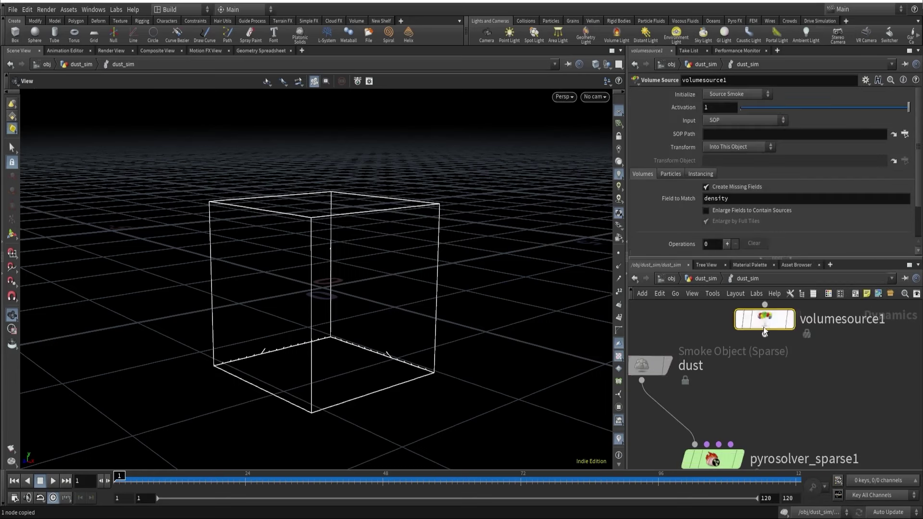
left_click(764, 333)
left_click(717, 431)
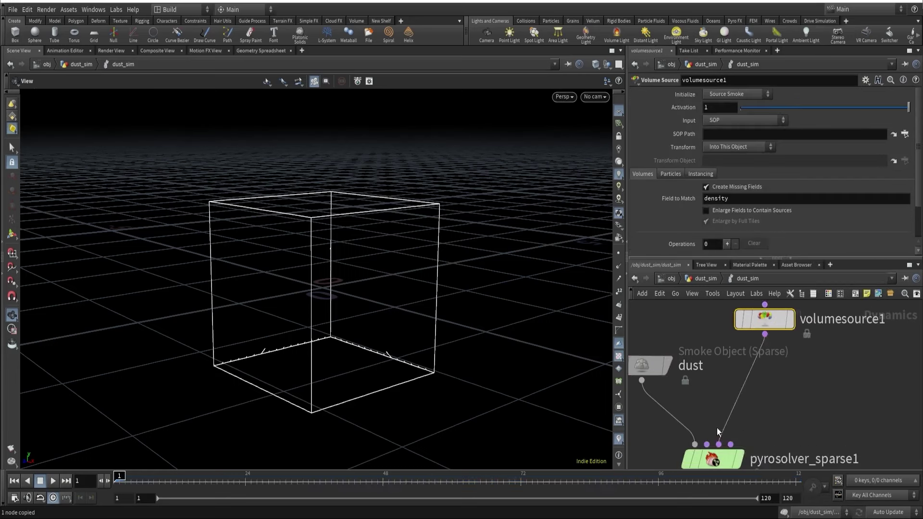
Set the Volume Source's SOP Path to /obj/dust_sim/pyroSource by pasting the copied node
left_click(717, 135)
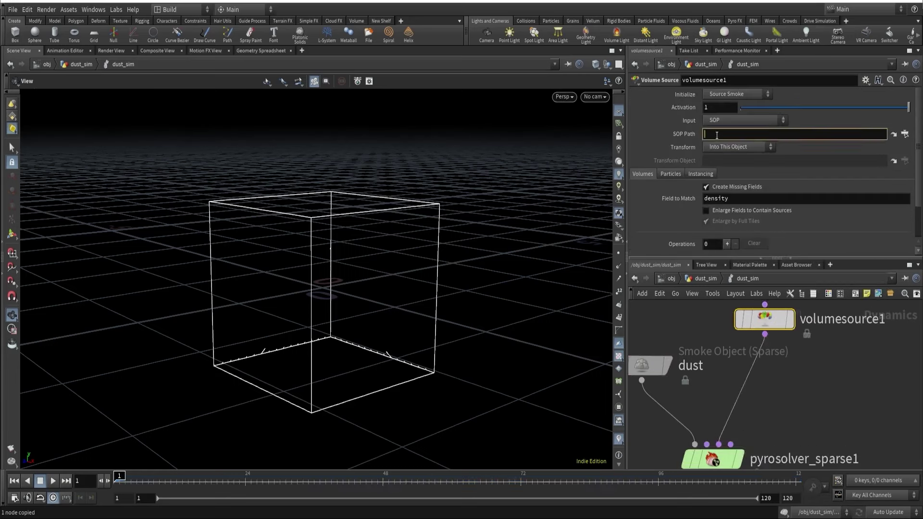
key("ctrl+v")
key("Return")
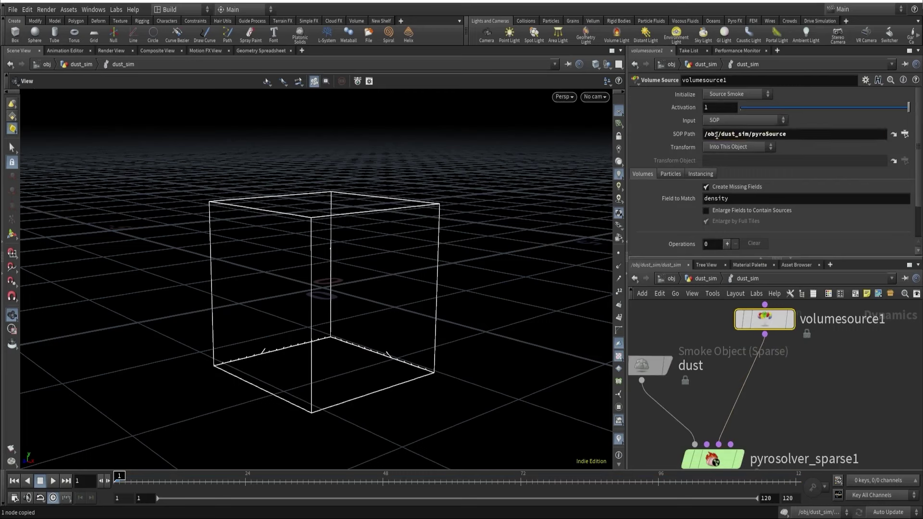
Play the simulation to test the linked source, stop it and rewind to frame 1
left_click(53, 481)
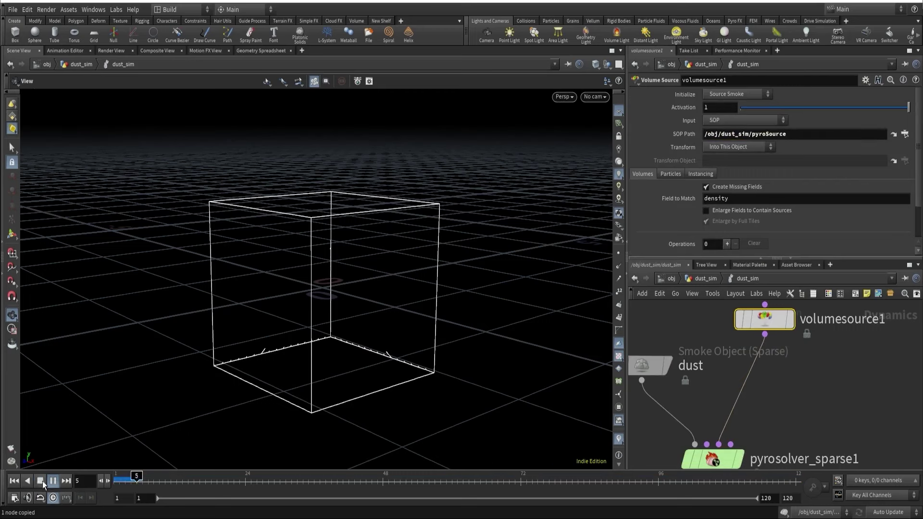
left_click(39, 481)
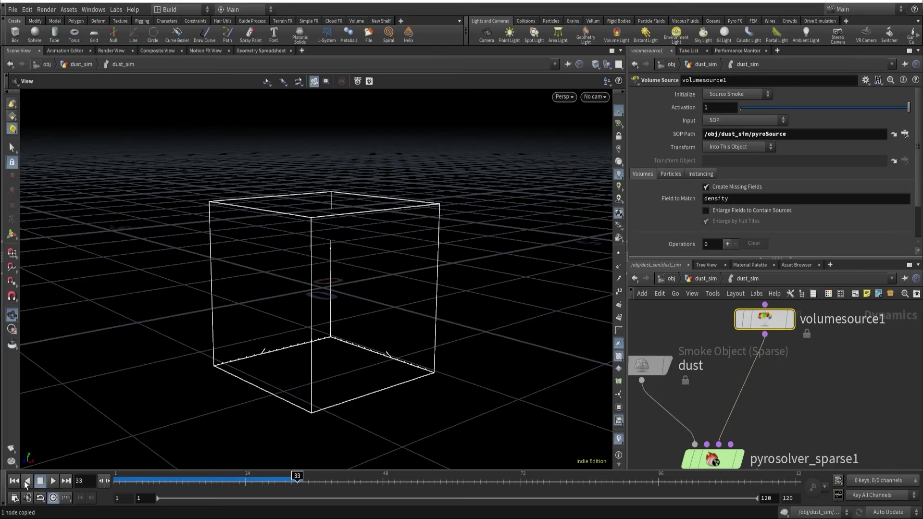
left_click(15, 481)
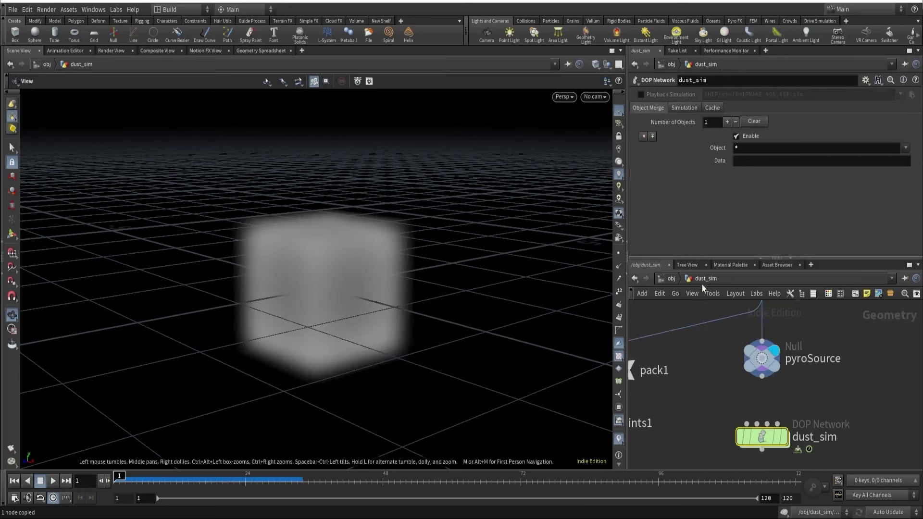
Check the pyroSource null's node info in the geometry network, then return inside the dust_sim DOP network
scroll(764, 358, "down", 1)
middle_click(764, 358)
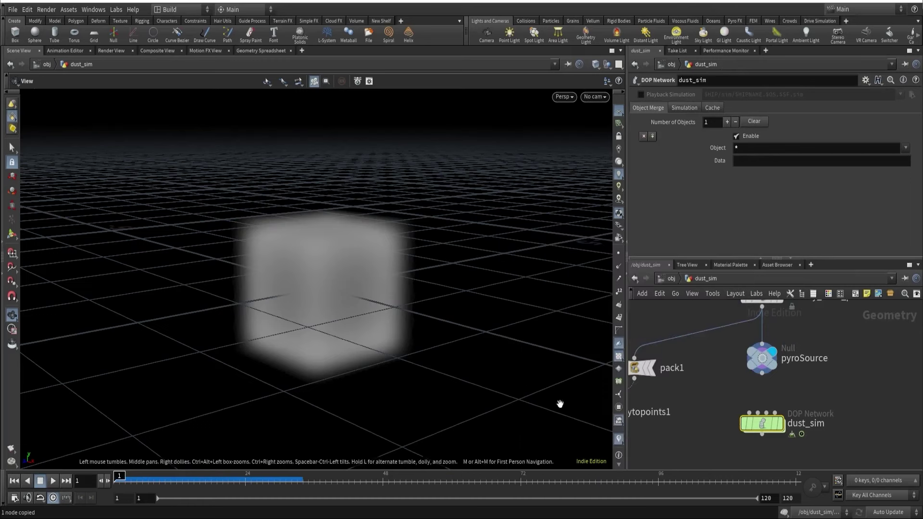
double_click(764, 421)
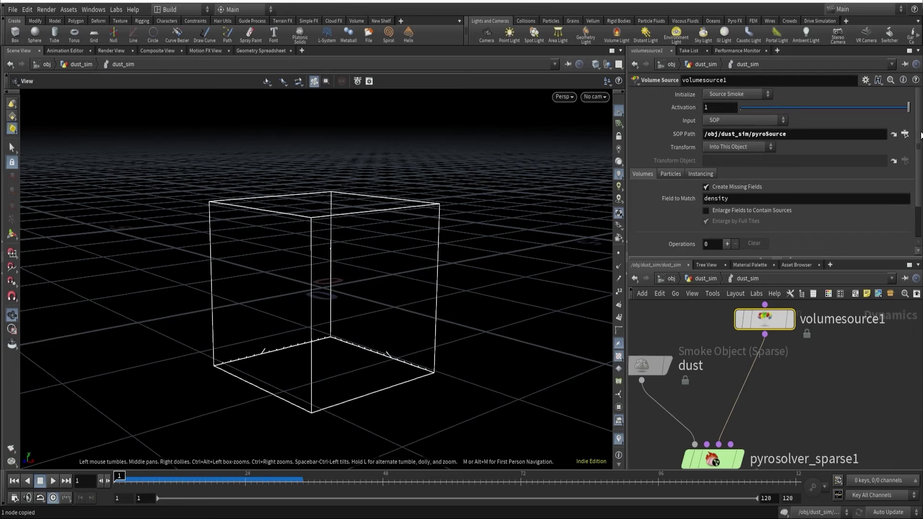
Add one operation to the Volume Source and keep its Field Rank at Scalar
scroll(920, 135, "down", 3)
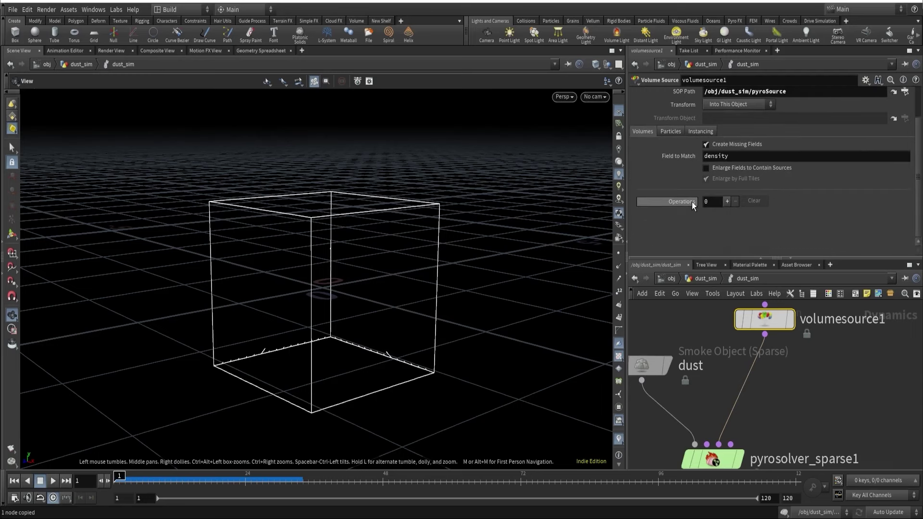
left_click(727, 202)
scroll(725, 202, "down", 5)
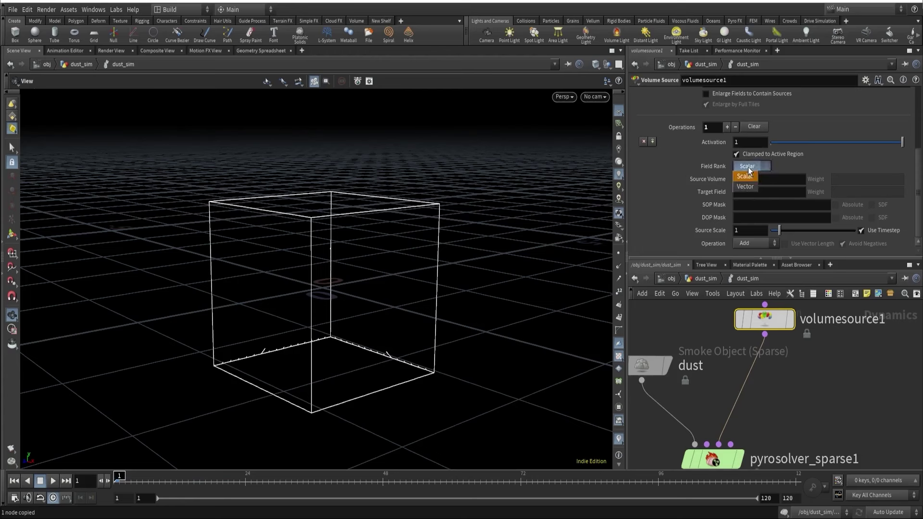
left_click(745, 176)
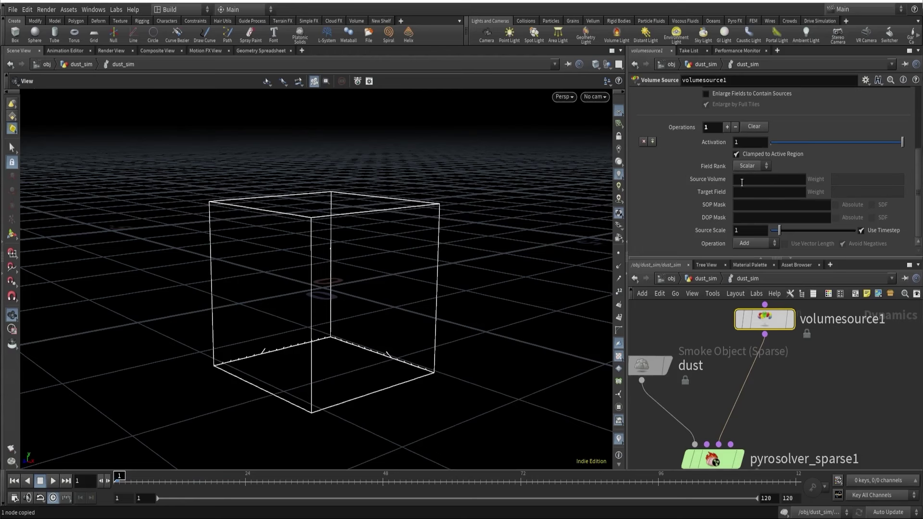
Set both the Source Volume and the Target Field of the operation to density
left_click(743, 181)
type("density")
key("Return")
left_click(741, 194)
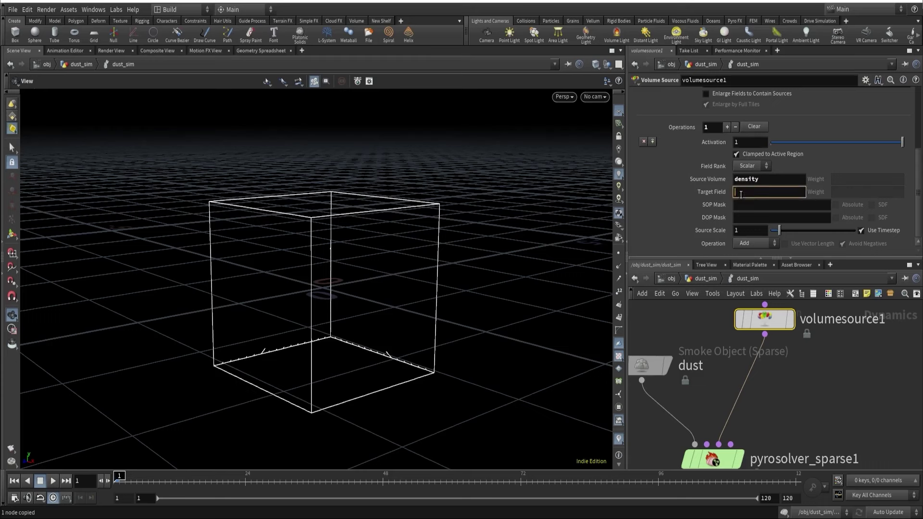
type("density")
key("Return")
Play the simulation to frame 27 to check the sourced density, stop it and bring the Pyro Solver node into view
left_click(52, 481)
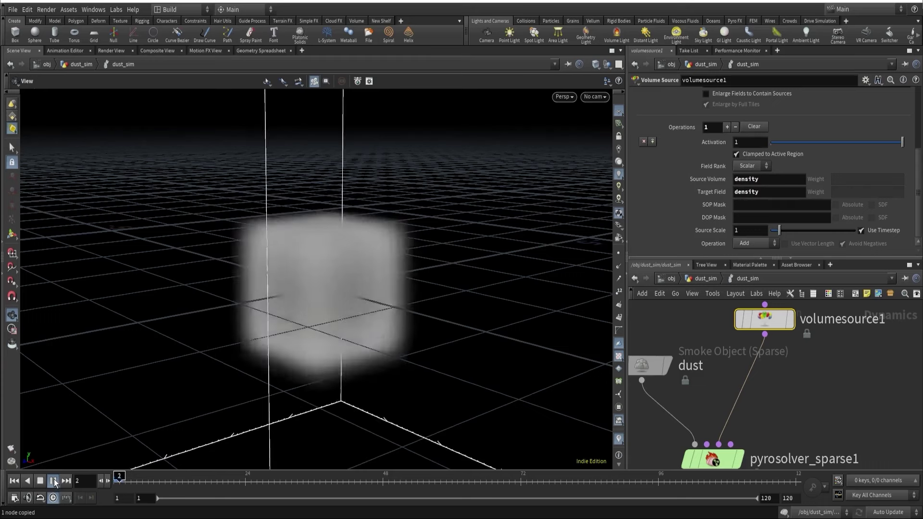
left_click(41, 482)
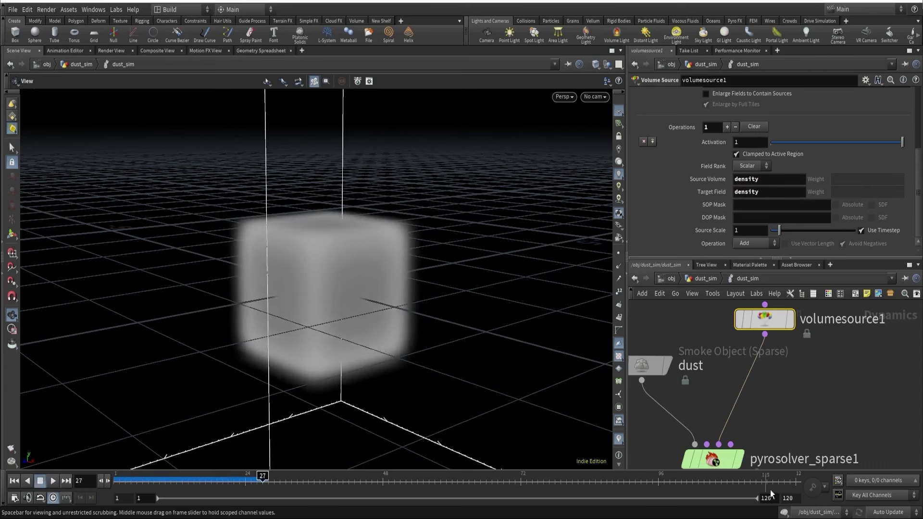
middle_click_drag(805, 424, 811, 354)
scroll(810, 354, "up", 1)
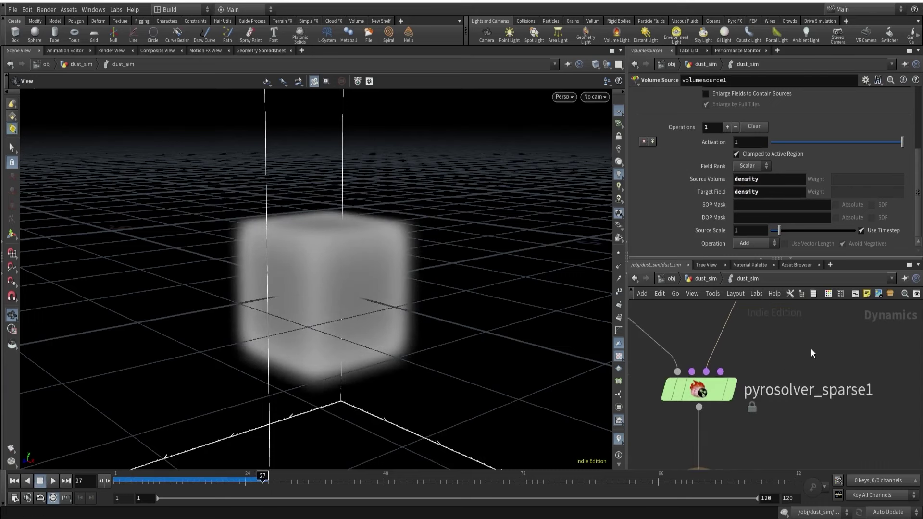
Check the Pyro Solver's node info, then change the Volume Source operation's Target Field to densityx
middle_click(700, 391)
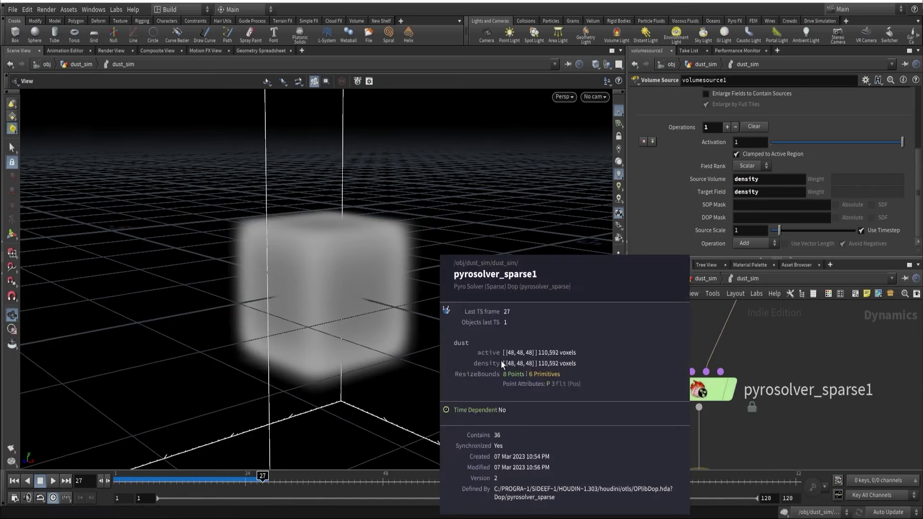
left_click(768, 194)
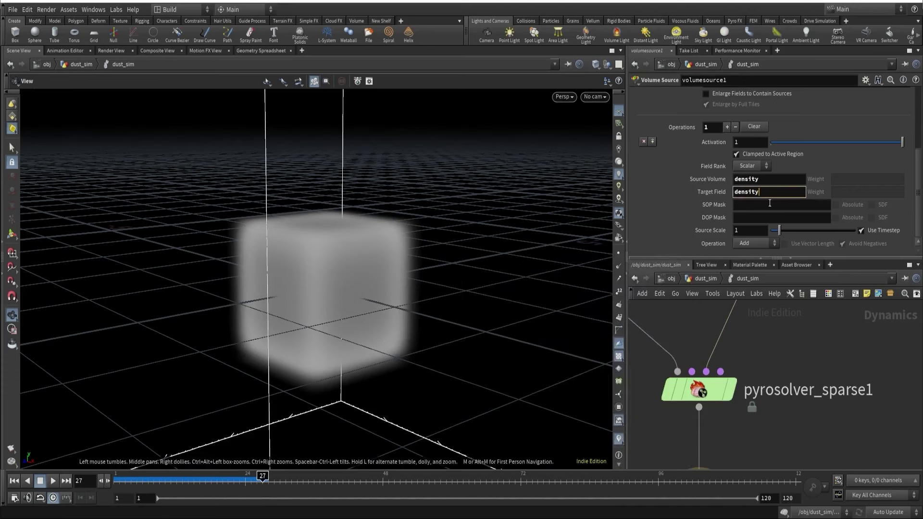
type("x")
key("Return")
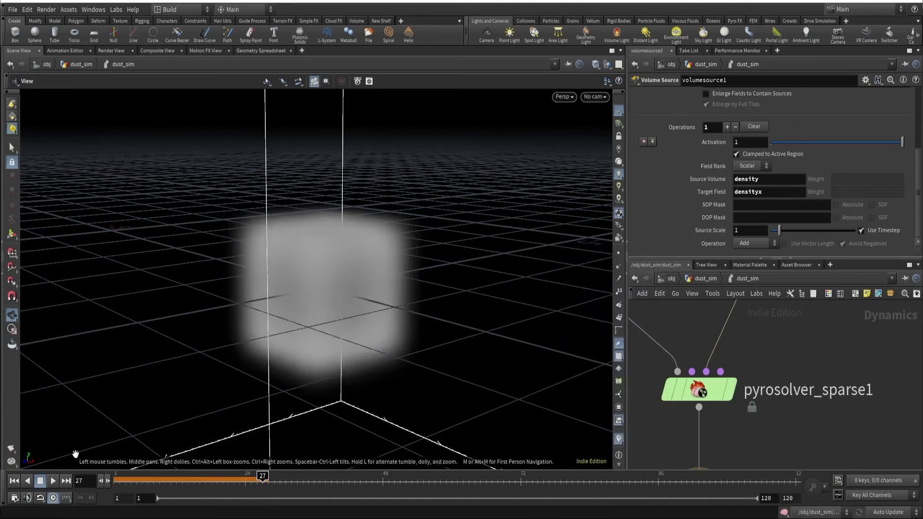
Replay the simulation from the first frame to frame 30 and inspect the fields in the Pyro Solver's node info
left_click(14, 481)
left_click(52, 480)
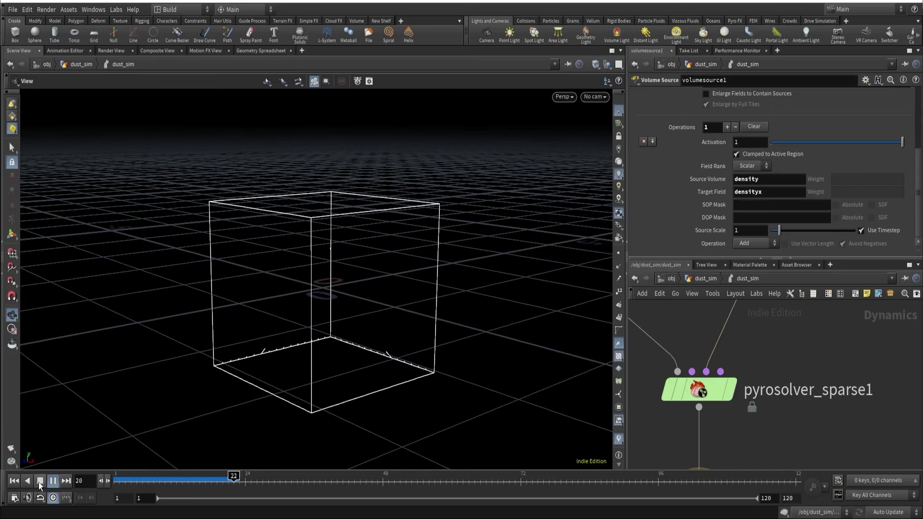
middle_click_drag(670, 391, 538, 409)
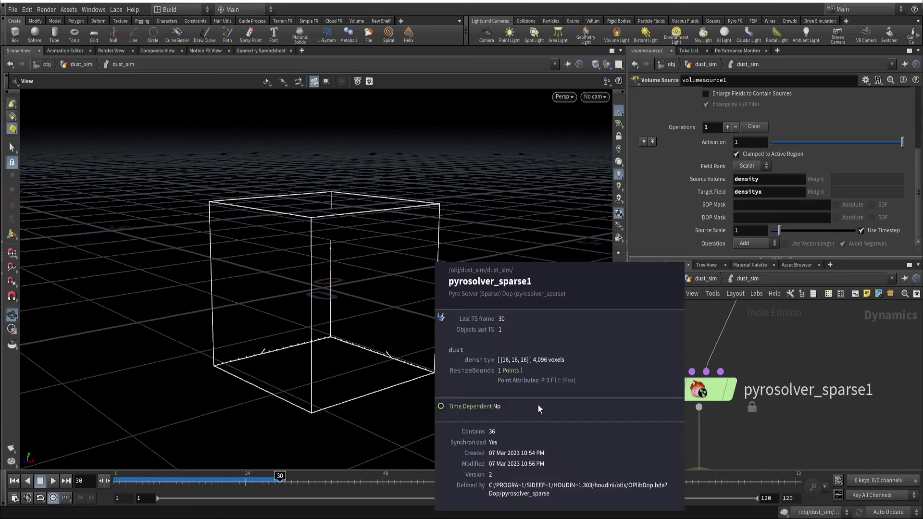
middle_click_drag(493, 364, 494, 363)
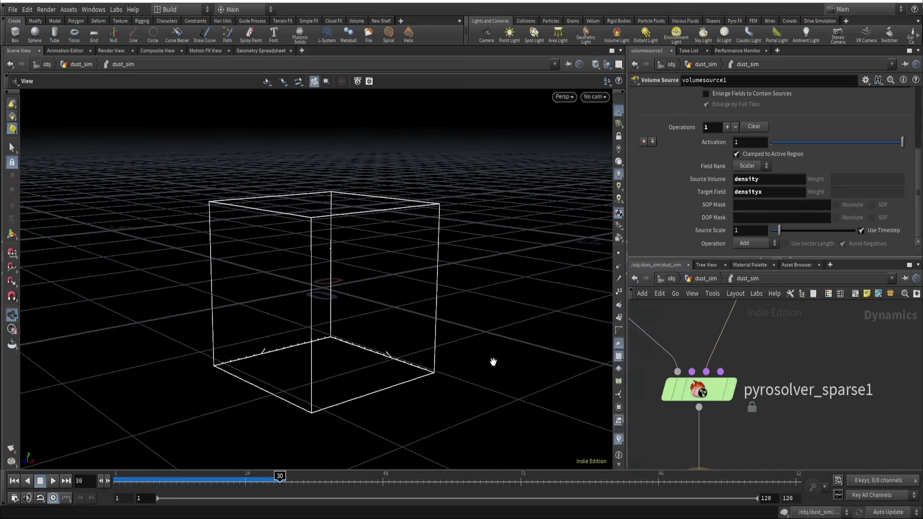
Set the operation's Target Field back to density and replay the simulation from the first frame to frame 51
scroll(494, 362, "down", 2)
left_click(780, 194)
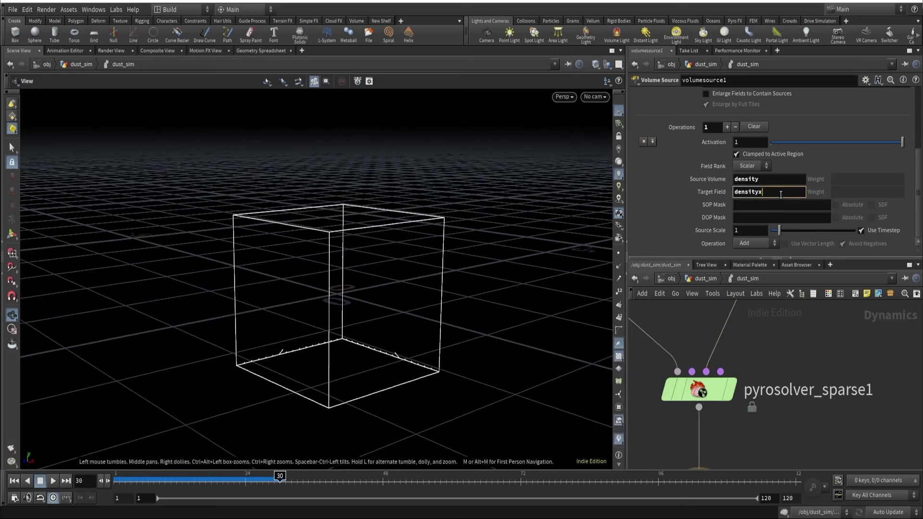
key("BackSpace")
key("Return")
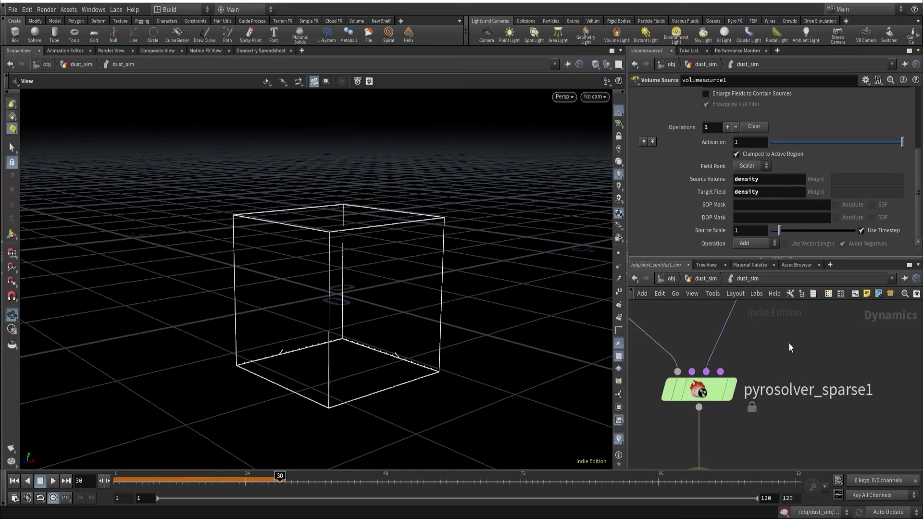
left_click(14, 480)
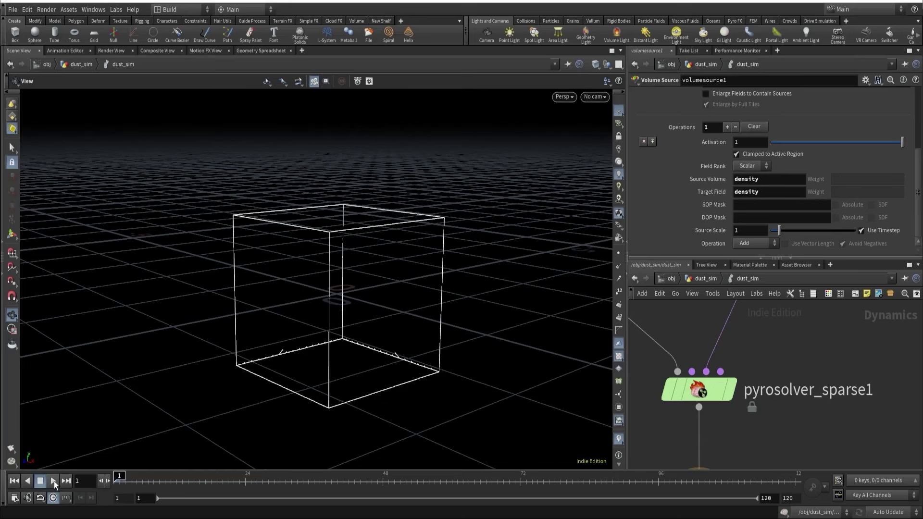
left_click(53, 480)
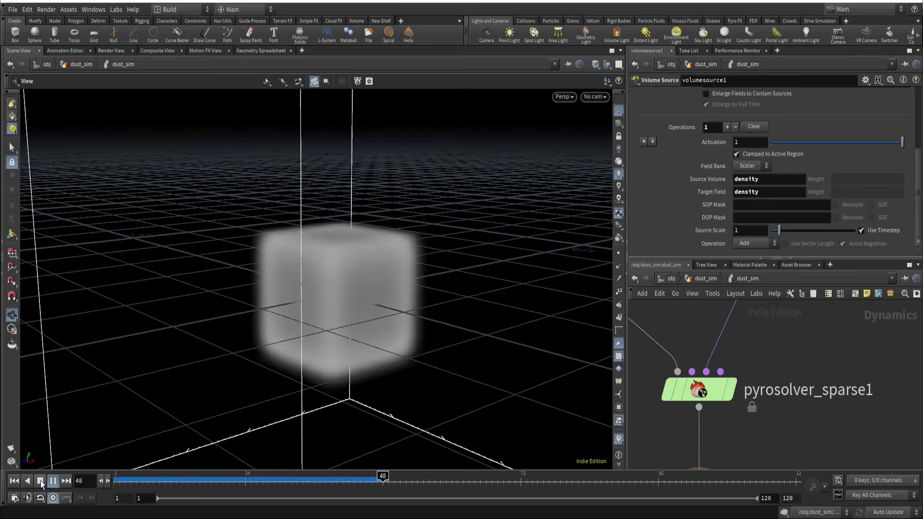
left_click(40, 482)
Review the Volume Source's Source Scale and Operation options, then try the Copy operation instead of Add
scroll(806, 364, "down", 3)
middle_click_drag(818, 383, 845, 412)
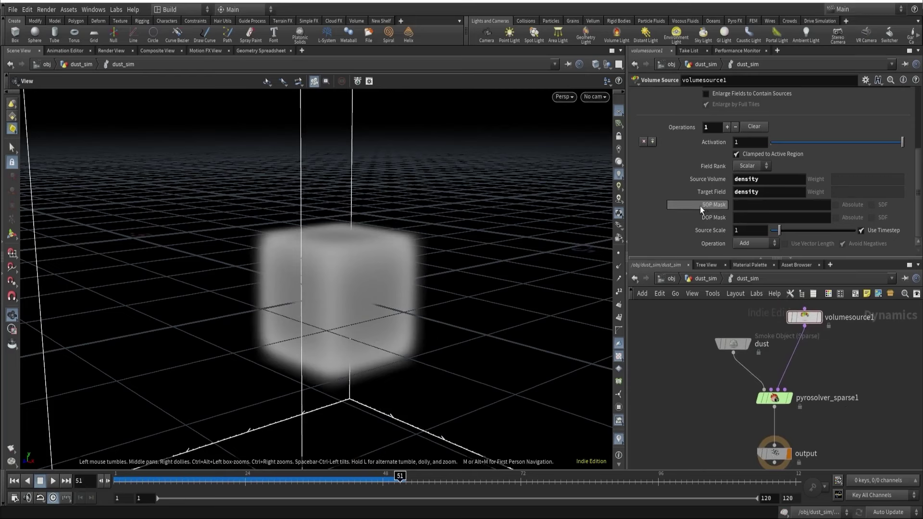
mouse_move(699, 215)
double_click(751, 230)
left_click(748, 245)
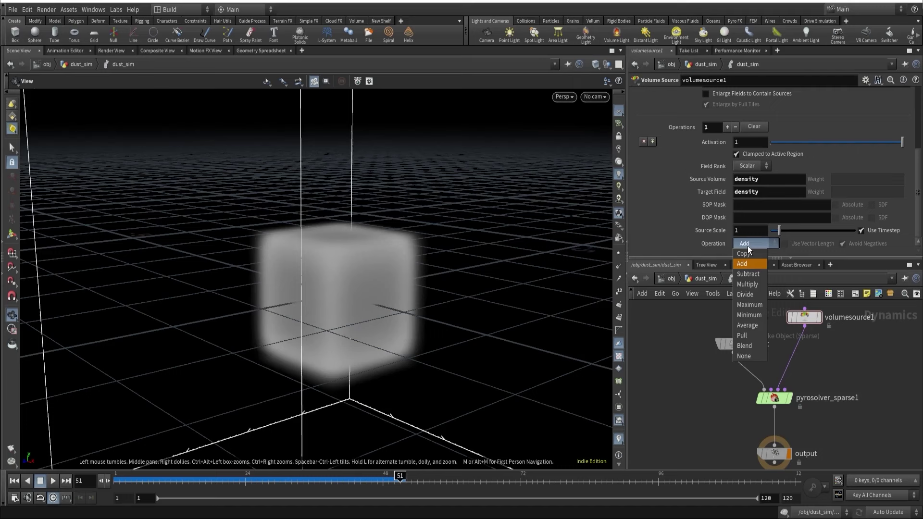
left_click(746, 265)
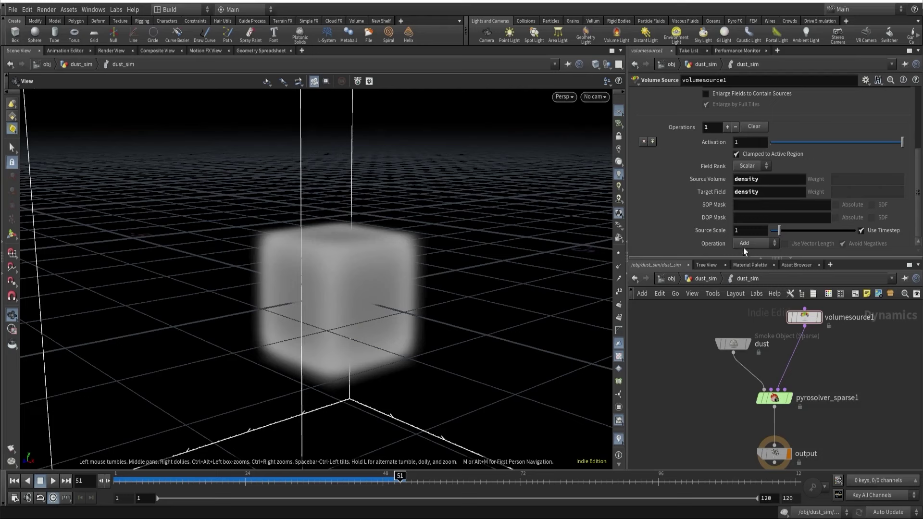
left_click(744, 244)
left_click(745, 239)
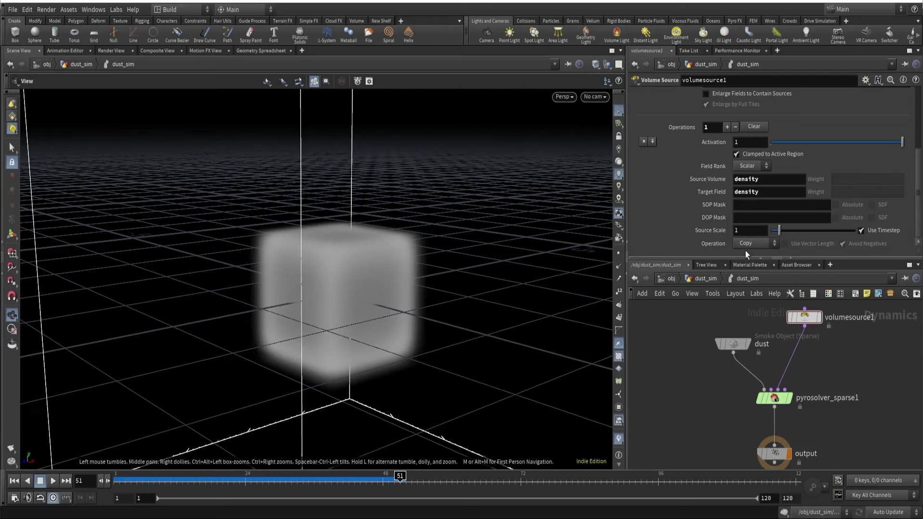
Replay the simulation from the first frame to frame 44, then revert the Volume Source's Operation to Add
left_click(14, 480)
left_click(52, 481)
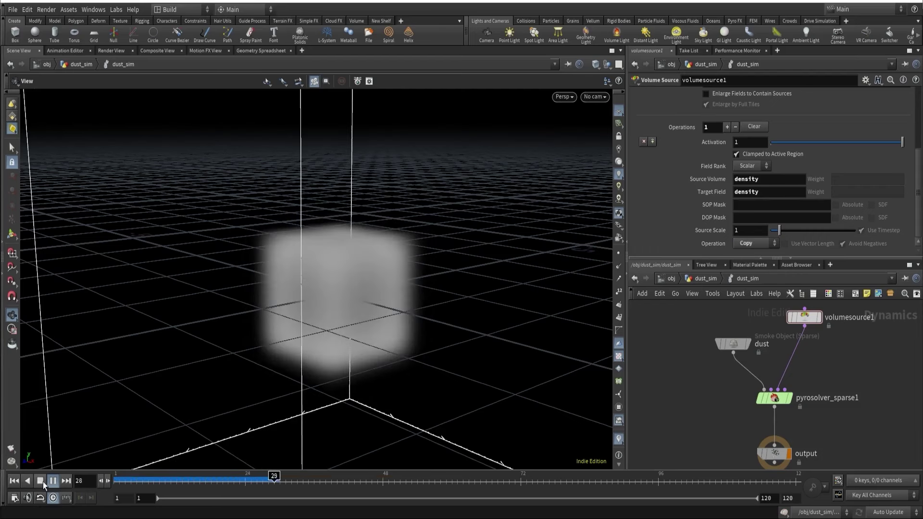
left_click(43, 482)
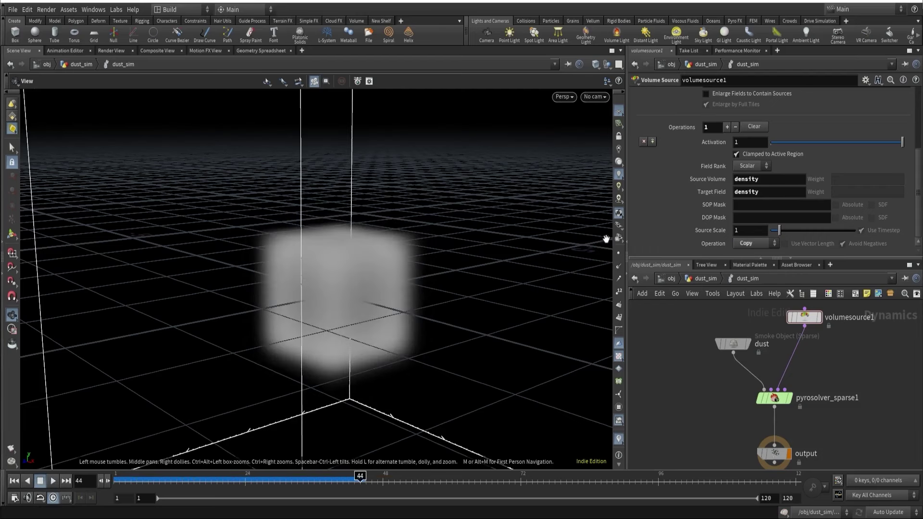
middle_click(757, 243, "ctrl")
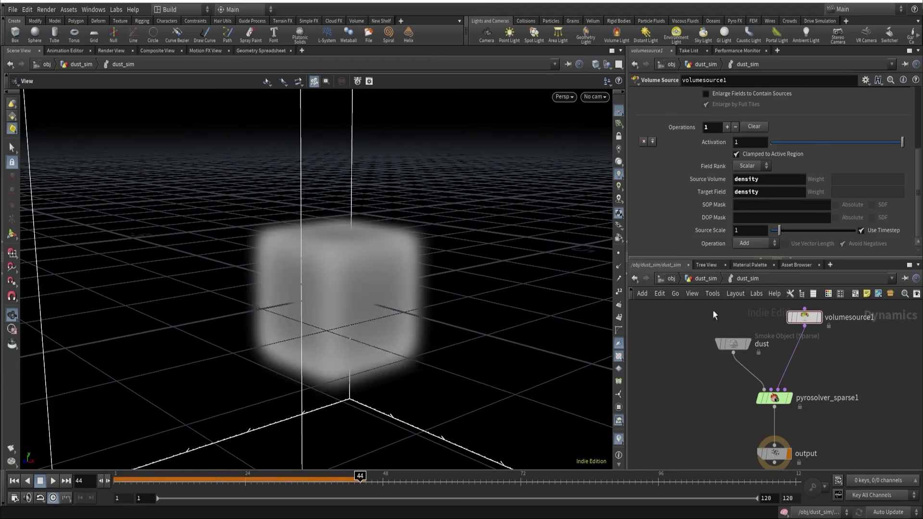
Link the Voxel Size of density_from_points to the dust smoke object's Voxel Size with a relative reference
left_click_drag(652, 329, 749, 370)
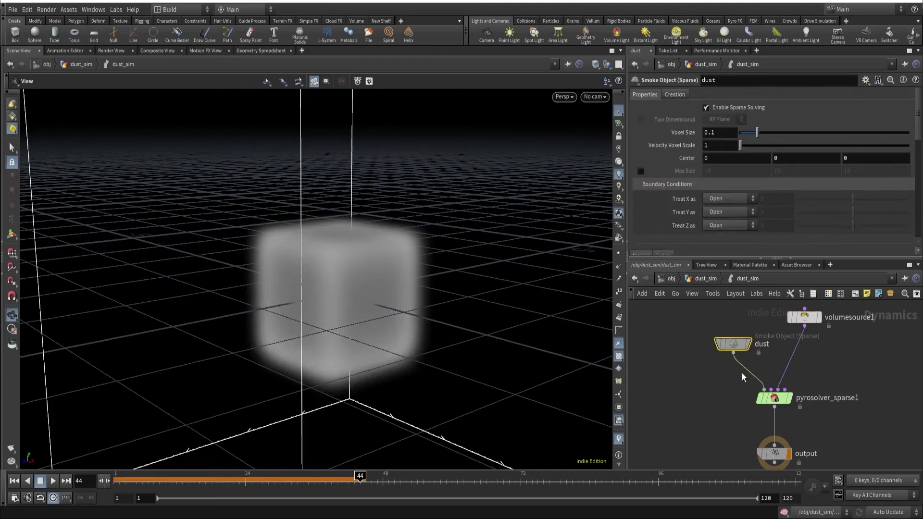
right_click(672, 136)
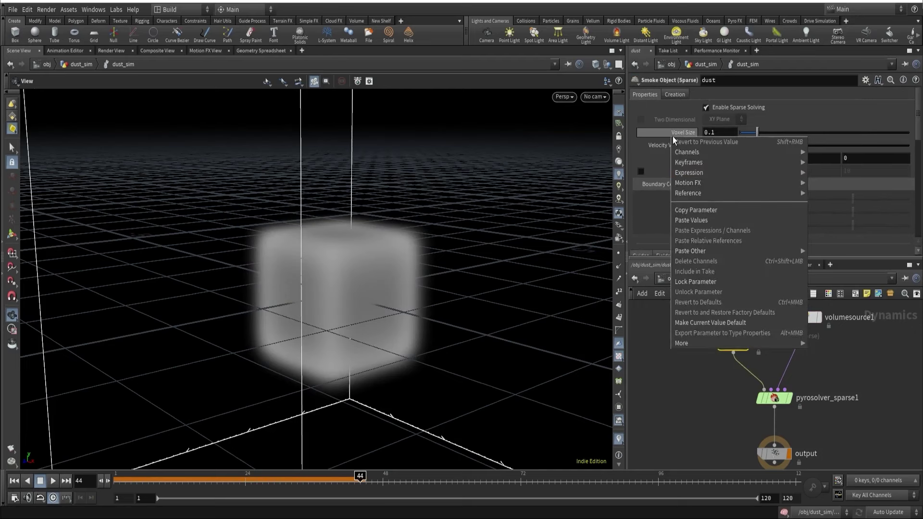
left_click(694, 212)
left_click(705, 279)
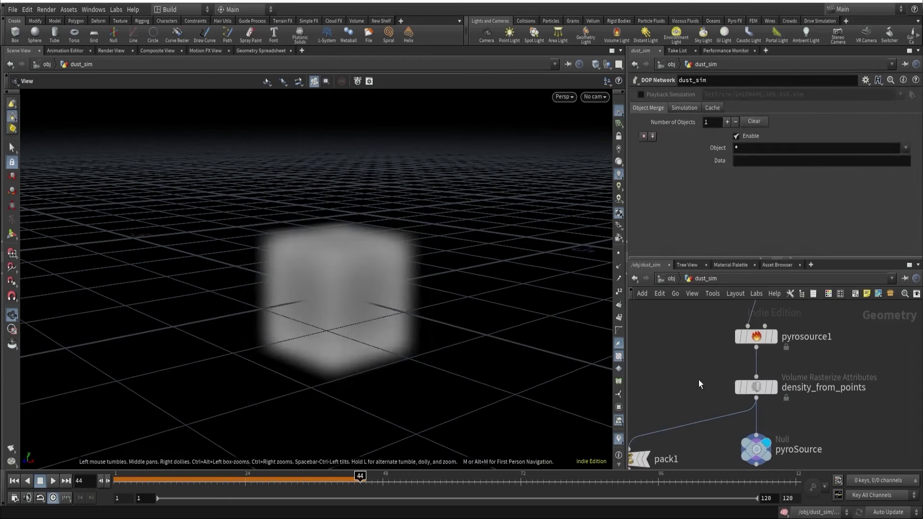
left_click(755, 387)
right_click(676, 191)
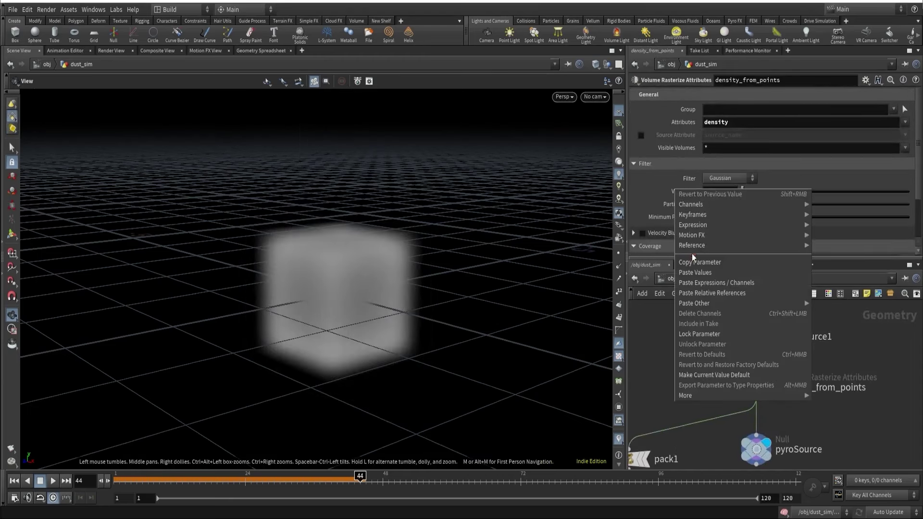
left_click(697, 295)
left_click(692, 195)
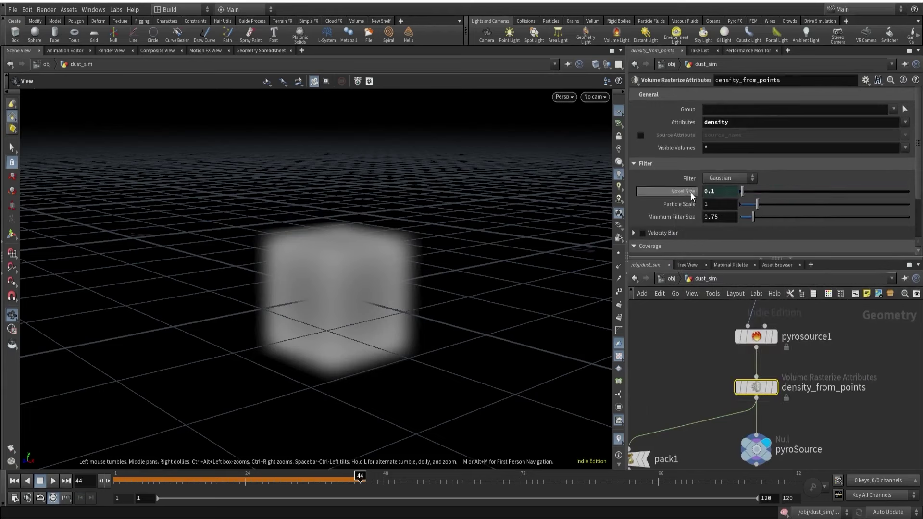
Test the link by changing the voxel size from density_from_points, then set the dust object's Voxel Size to 0.1
left_click_drag(743, 191, 759, 194)
middle_click_drag(705, 403, 691, 307)
double_click(744, 421)
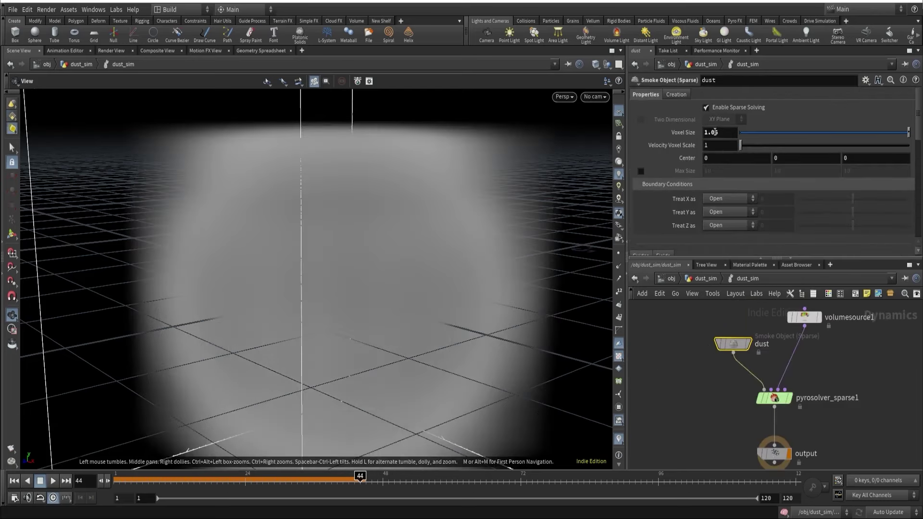
double_click(715, 132)
type(".1")
key("Return")
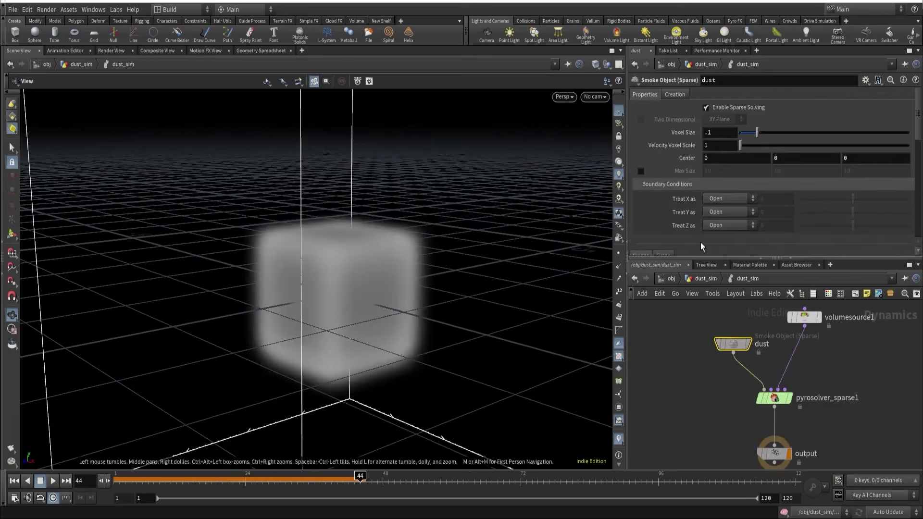
Link pyrosource1's Particle Separation to the Voxel Size of density_from_points with a relative reference
left_click(702, 279)
left_click_drag(703, 386, 793, 420)
right_click(684, 192)
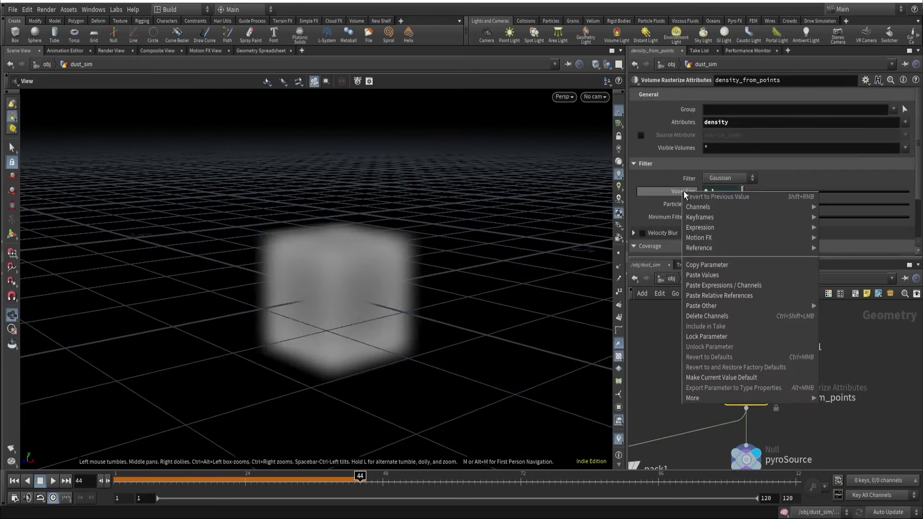
left_click(704, 264)
left_click(746, 347)
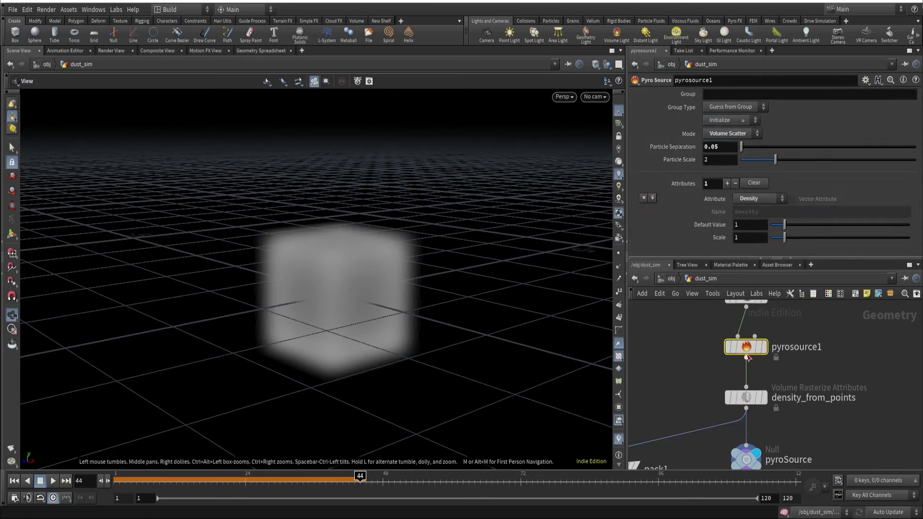
right_click(679, 143)
left_click(701, 246)
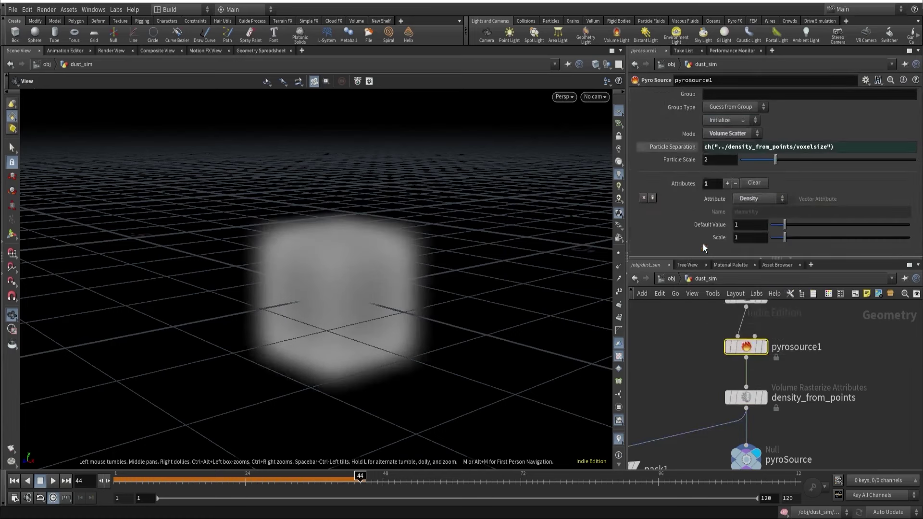
Extend pyrosource1's Particle Separation expression so the referenced voxel size is divided by the Particle Scale
left_click(688, 150)
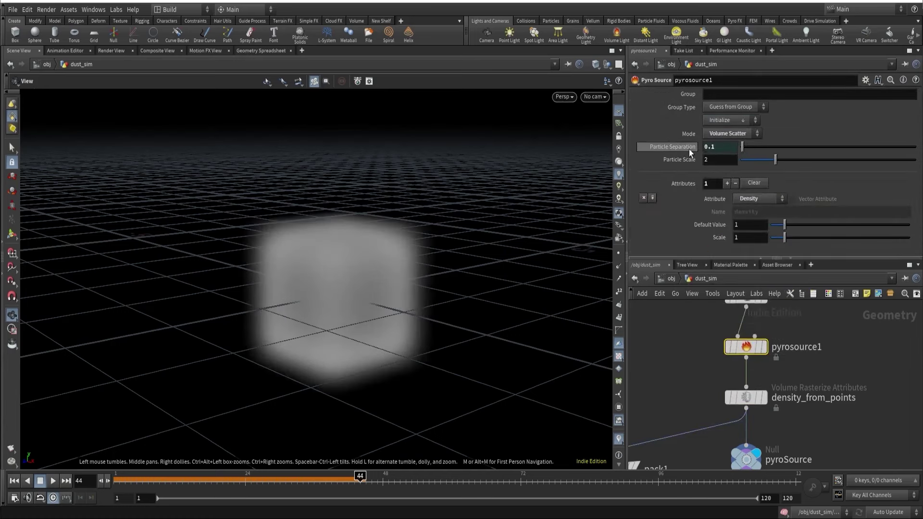
left_click(689, 149)
left_click(847, 150)
type("/")
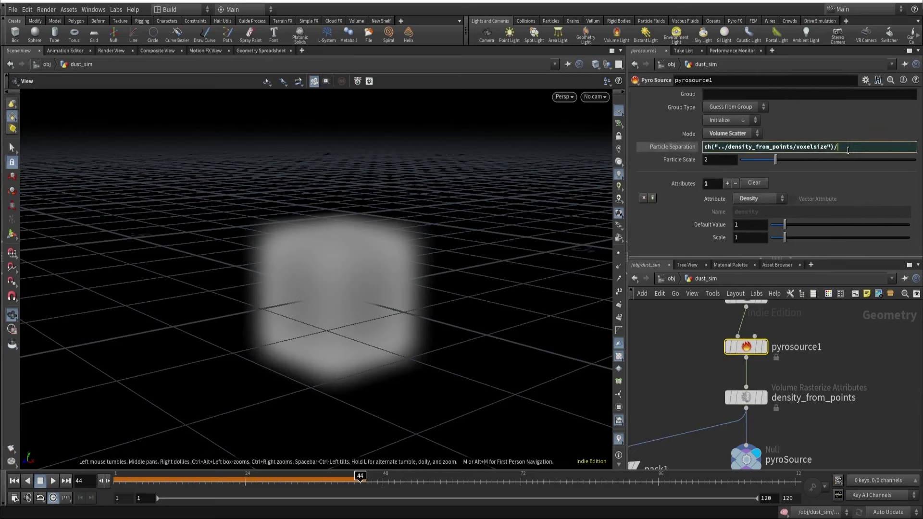
right_click(685, 163)
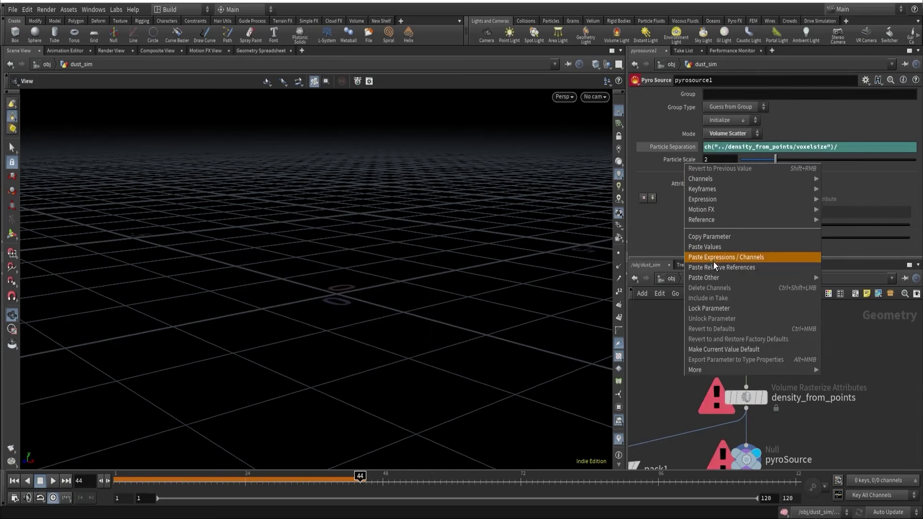
left_click(712, 237)
right_click(840, 150)
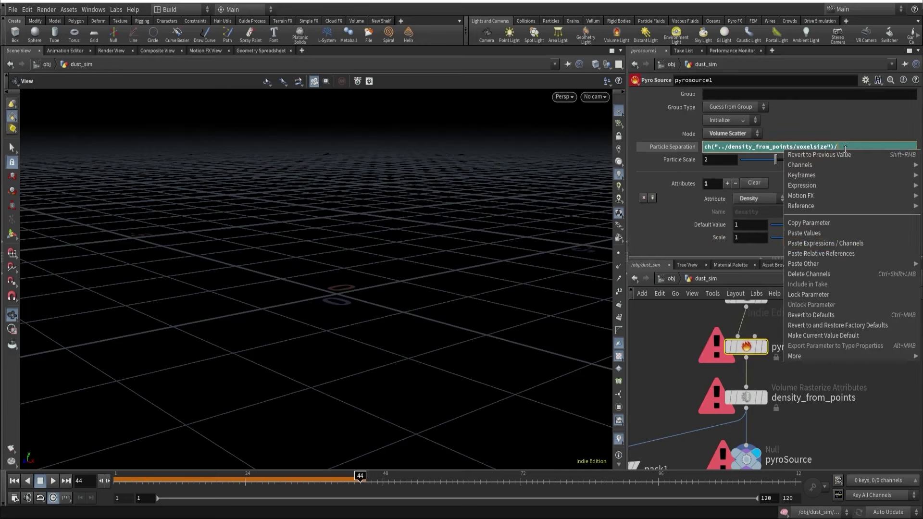
left_click(843, 244)
left_click(693, 147)
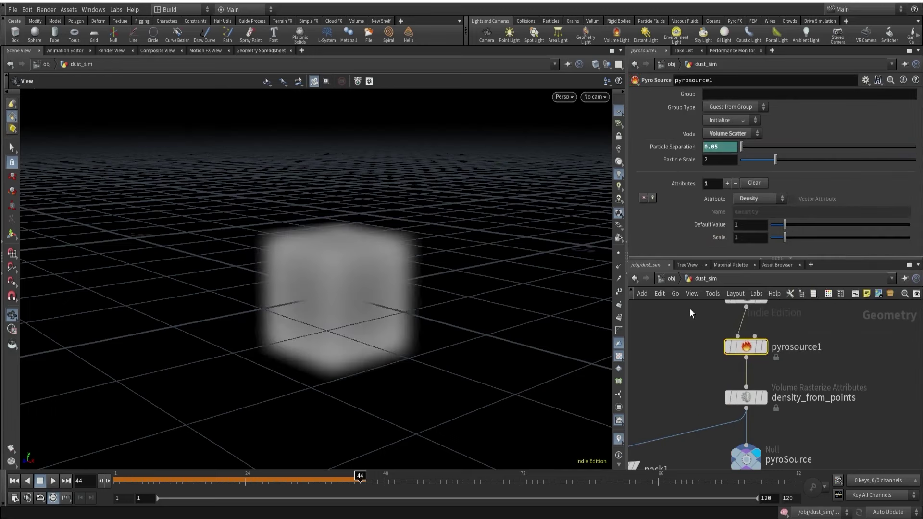
Rewind the simulation to the first frame and return inside the dust_sim DOP network
left_click(762, 347)
middle_click_drag(689, 395, 677, 308)
left_click(14, 481)
double_click(734, 437)
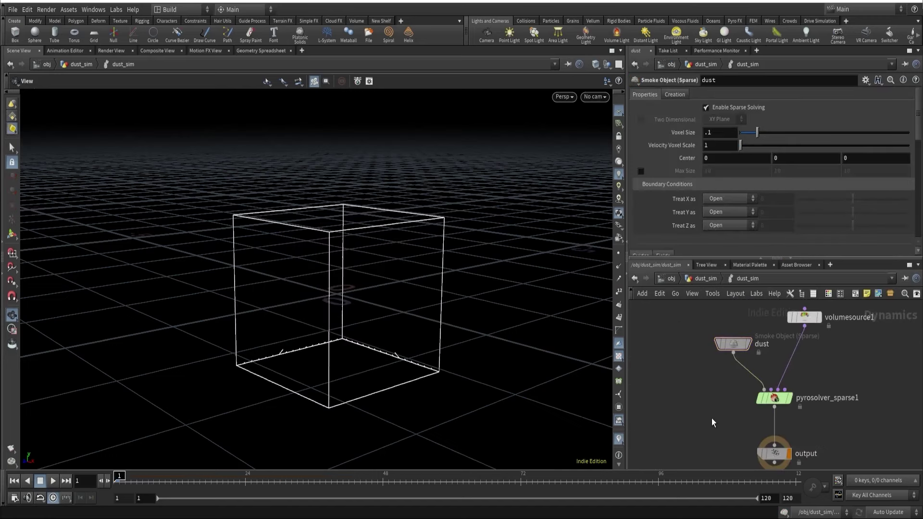
Open the Shape settings of pyrosolver_sparse1, play the simulation to frame 15, and inspect the fields in the solver's node info
left_click_drag(709, 419, 851, 377)
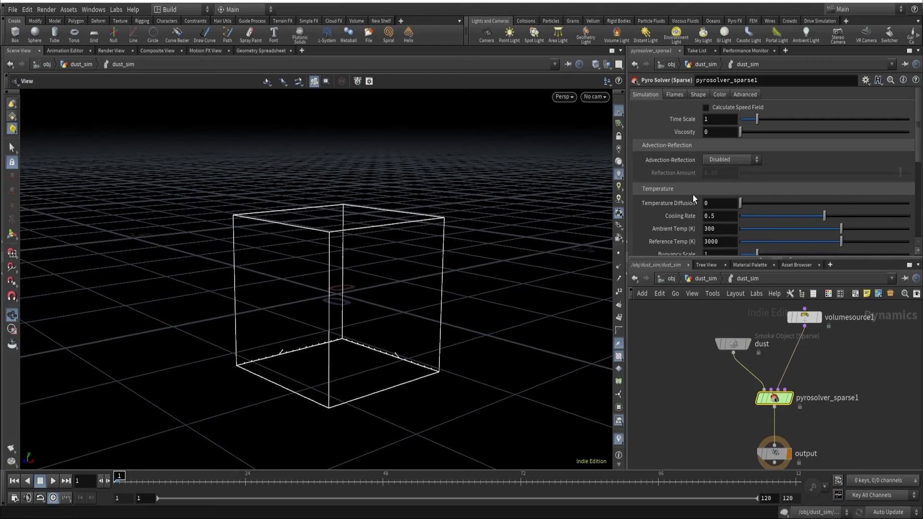
left_click(698, 94)
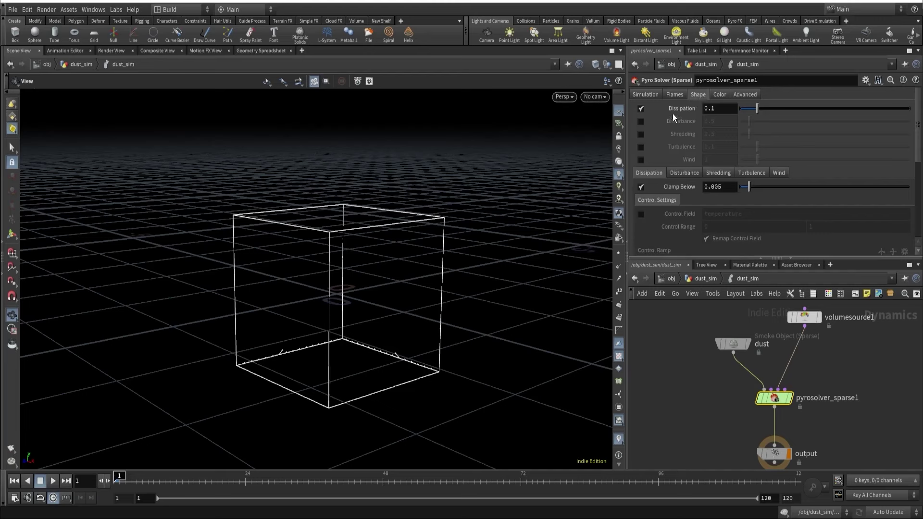
mouse_move(679, 111)
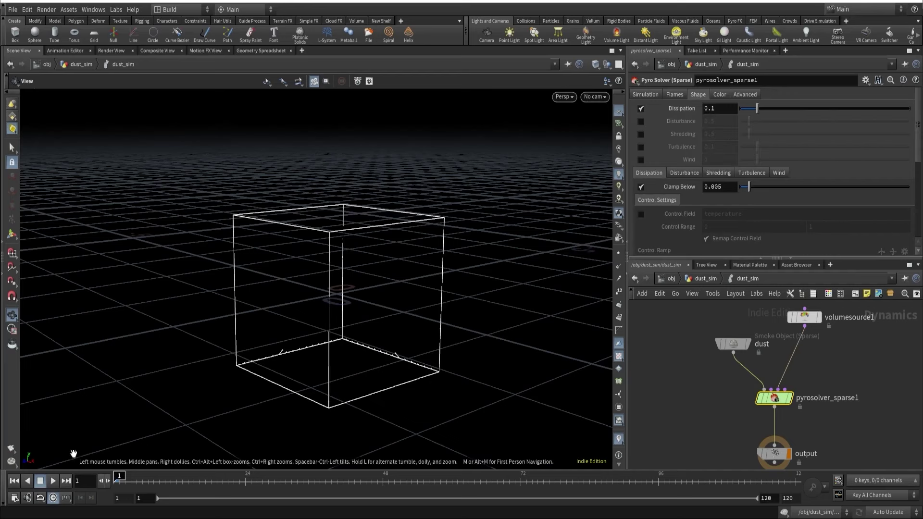
left_click(53, 481)
left_click(39, 481)
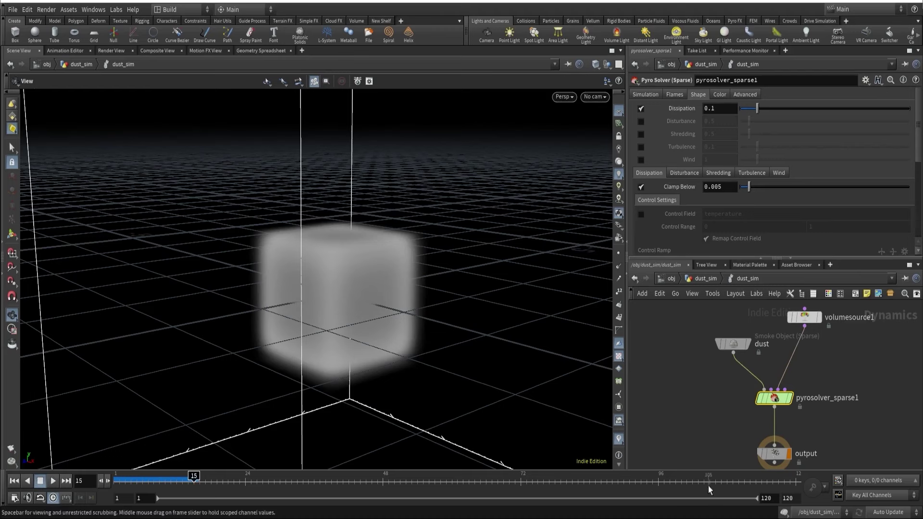
middle_click(774, 398)
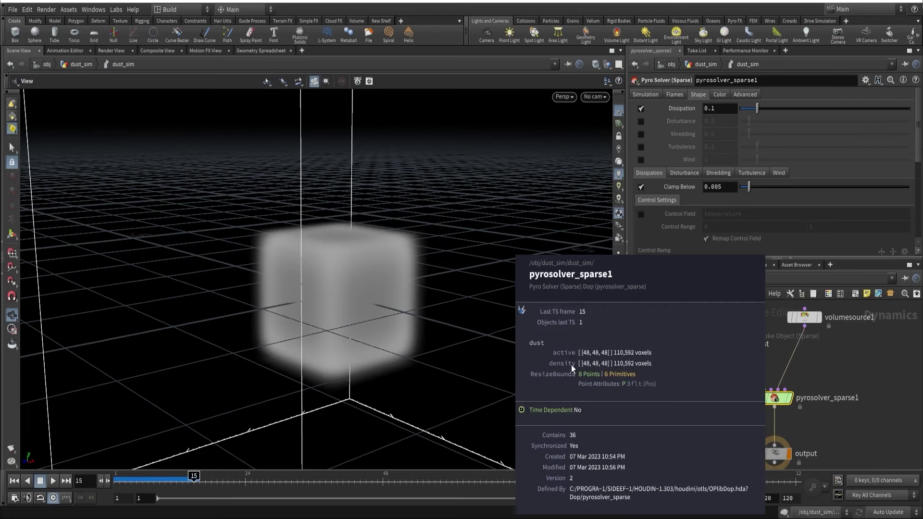
Enable Disturbance on pyrosolver_sparse1 and check the fields in the solver's node info again
left_click(641, 122)
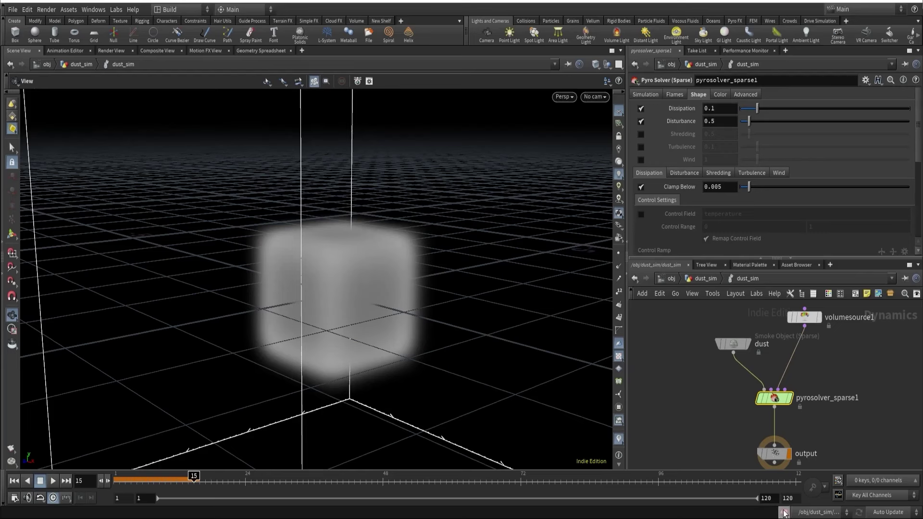
middle_click(774, 399)
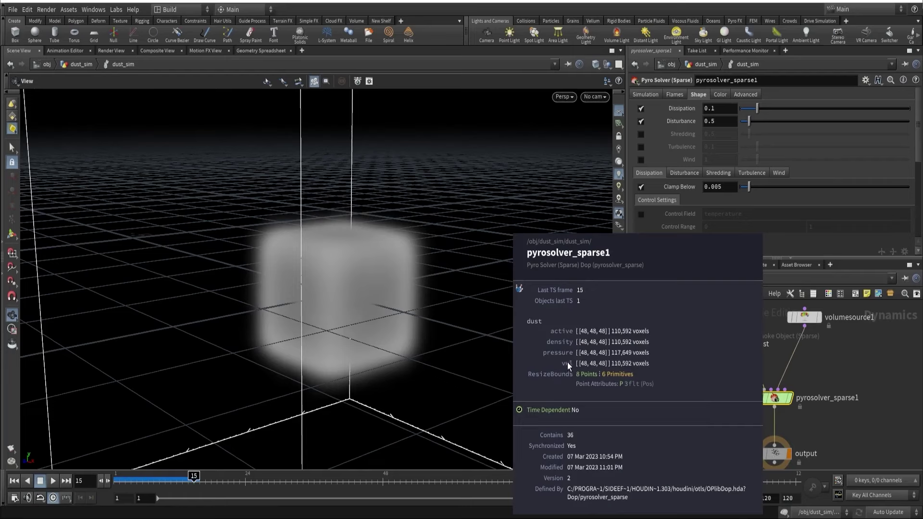
middle_click_drag(570, 363, 572, 363)
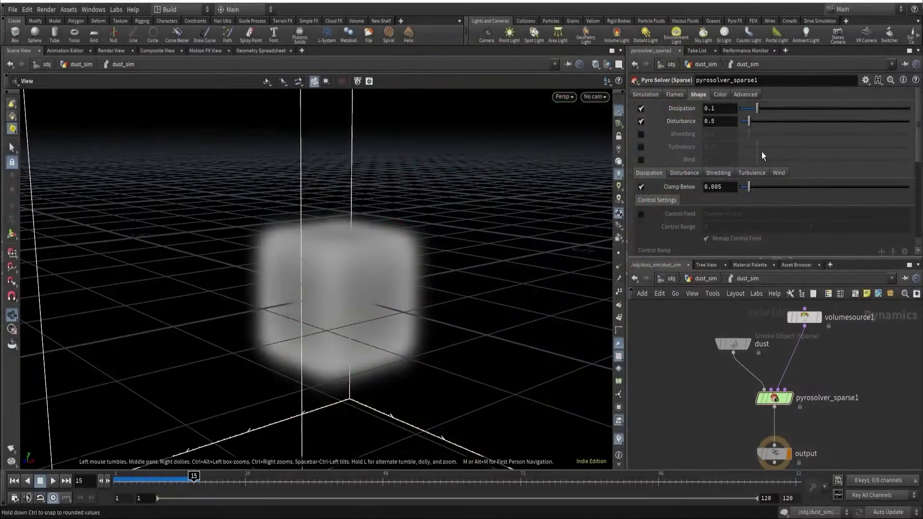
Show the Disturbance settings of pyrosolver_sparse1 and set Disturbance to 10
left_click(680, 174)
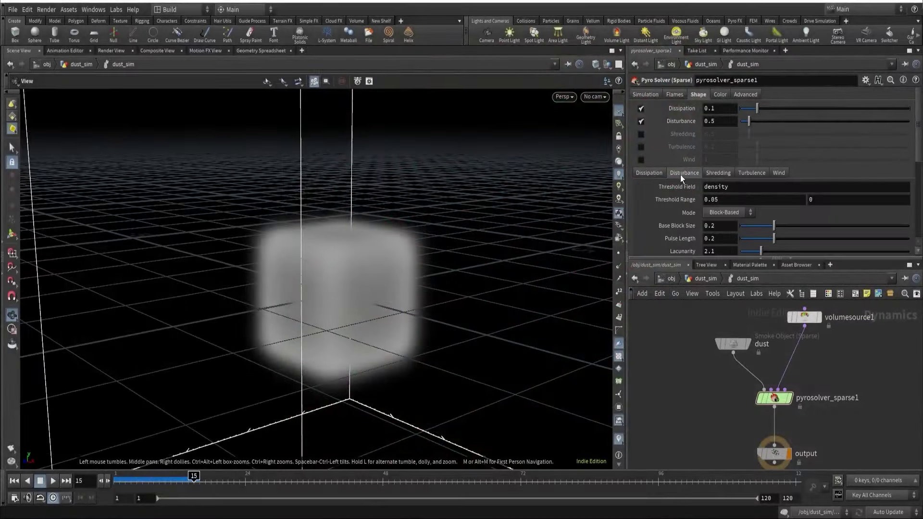
left_click(641, 122)
left_click(641, 122)
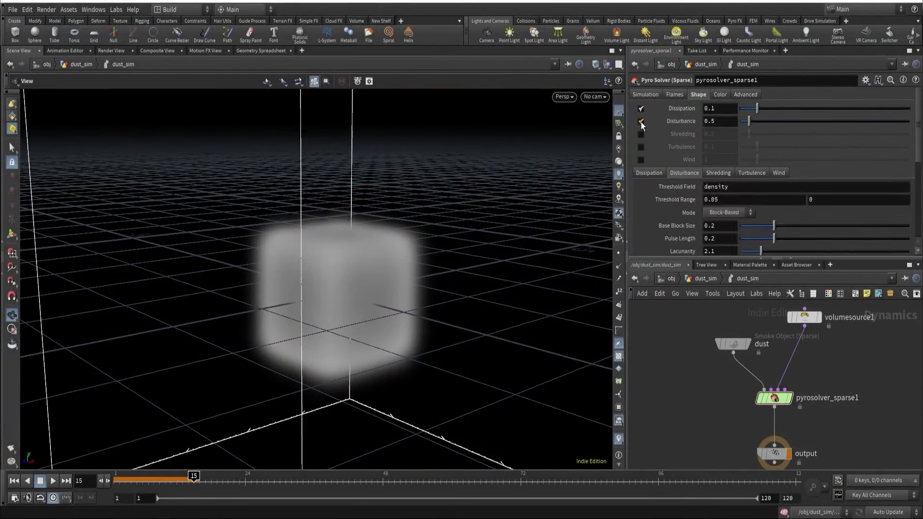
left_click(713, 122)
type("10")
key("Return")
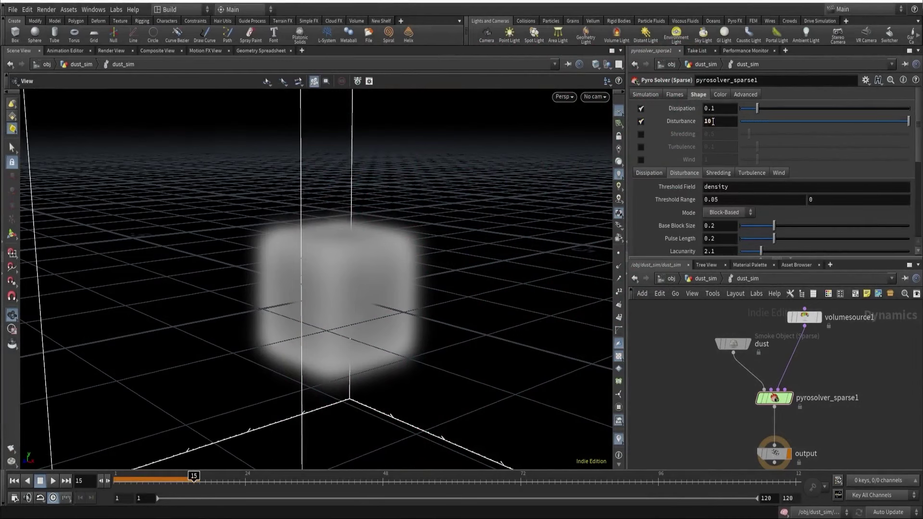
Play the simulation from the first frame to examine how the Disturbance shapes the dust
left_click(19, 482)
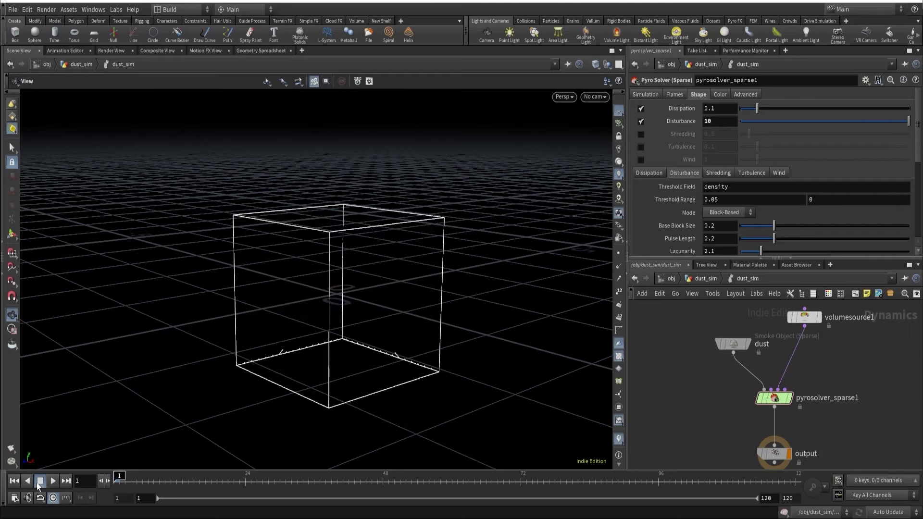
left_click(51, 482)
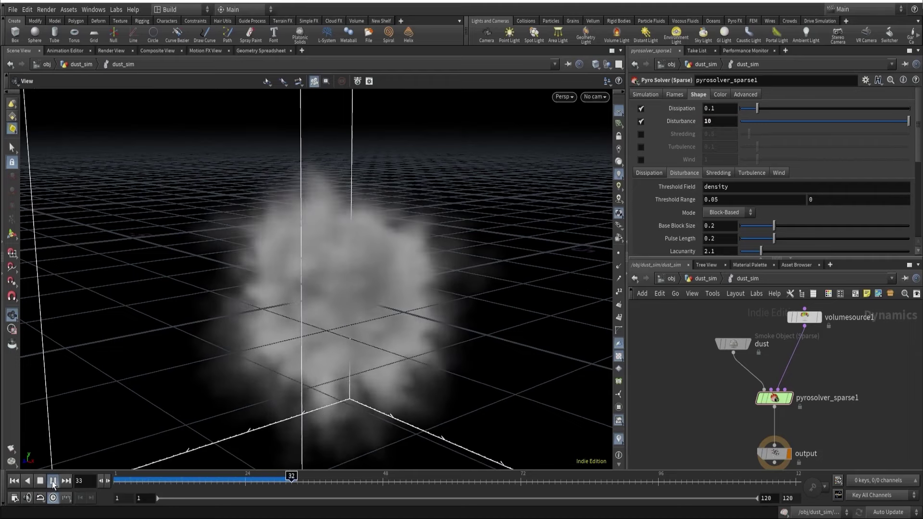
right_click_drag(383, 306, 306, 313)
left_click_drag(306, 312, 445, 320)
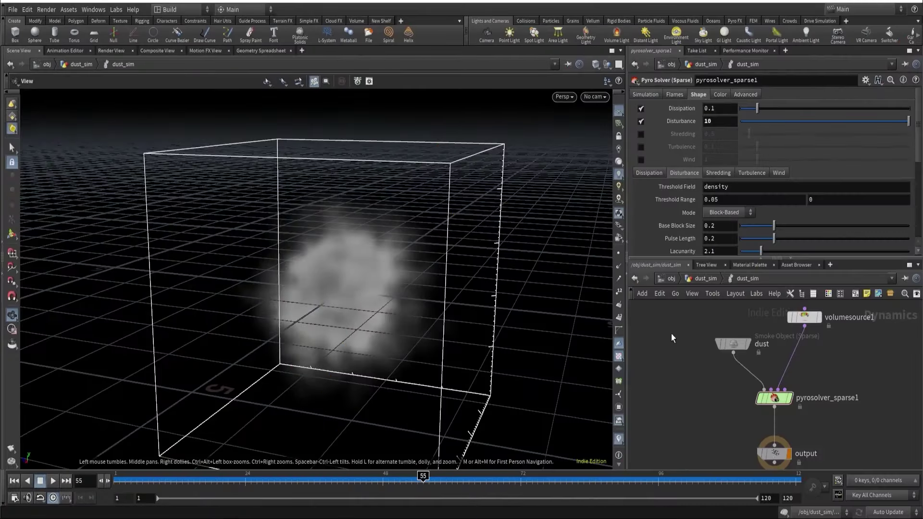
Enable the Velocity guide visualization on the dust smoke object
left_click(733, 344)
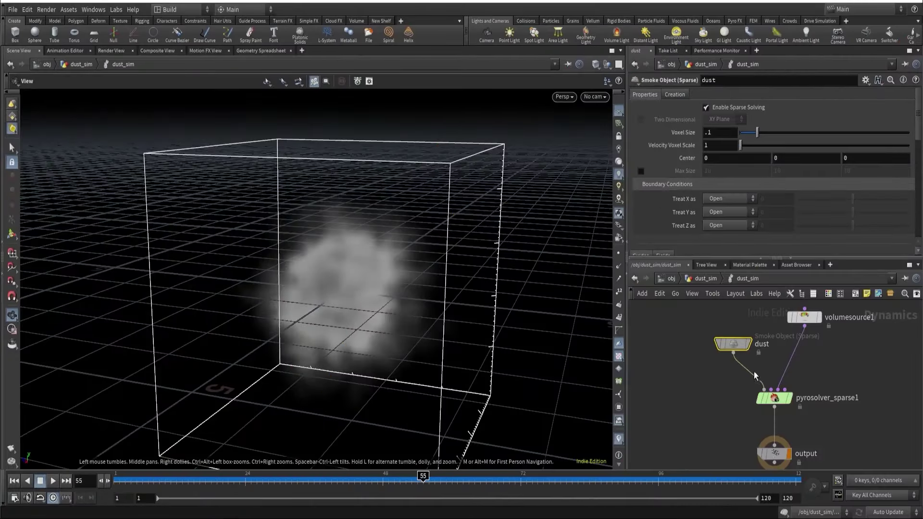
scroll(696, 140, "down", 5)
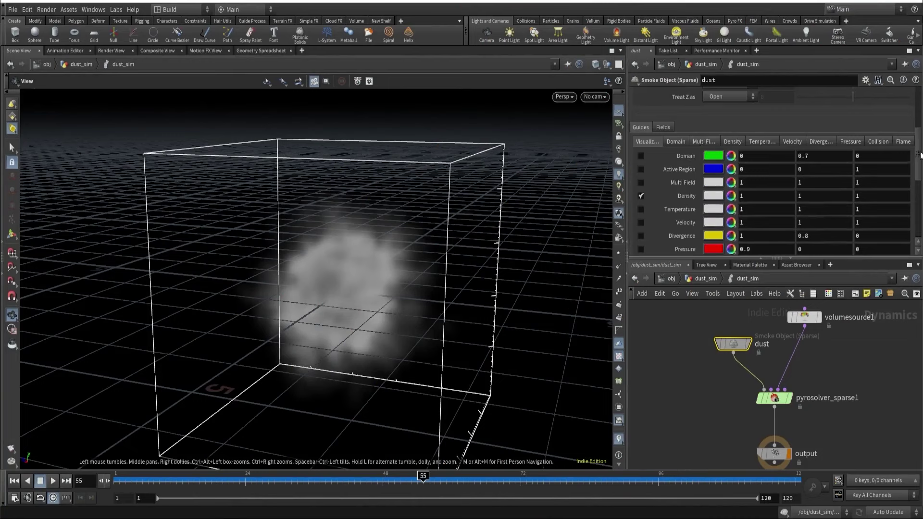
left_click_drag(920, 154, 920, 170)
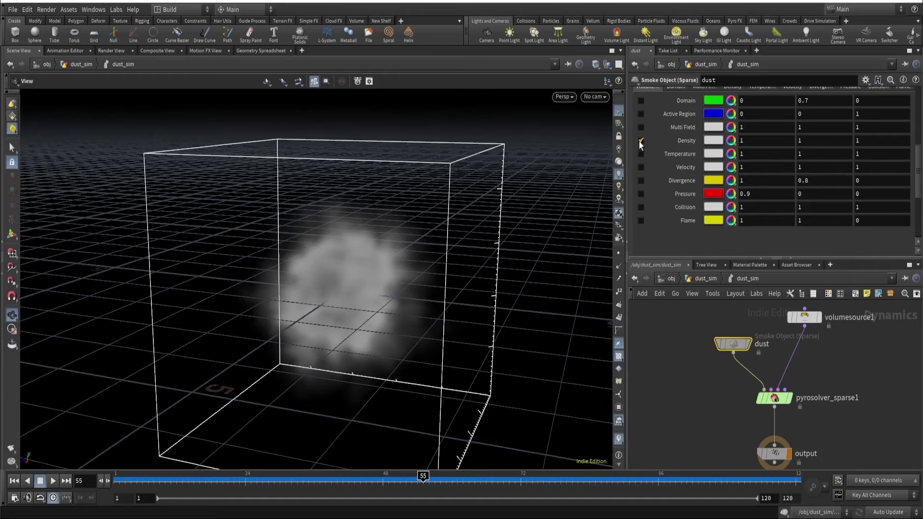
left_click(640, 167)
Turn off Disturbance on pyrosolver_sparse1 and play the simulation from the first frame to check the velocity guide without it
left_click(206, 478)
left_click_drag(206, 477, 119, 478)
left_click_drag(688, 385, 804, 407)
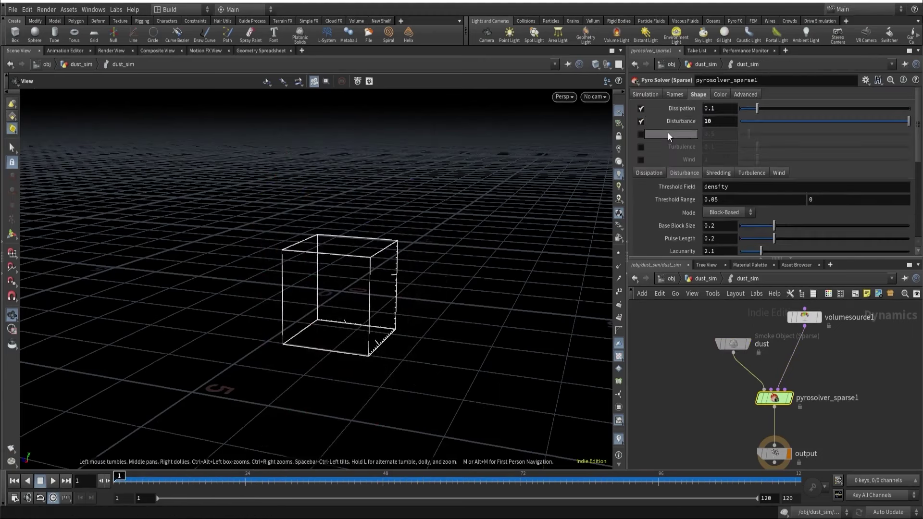
left_click(643, 122)
left_click(52, 481)
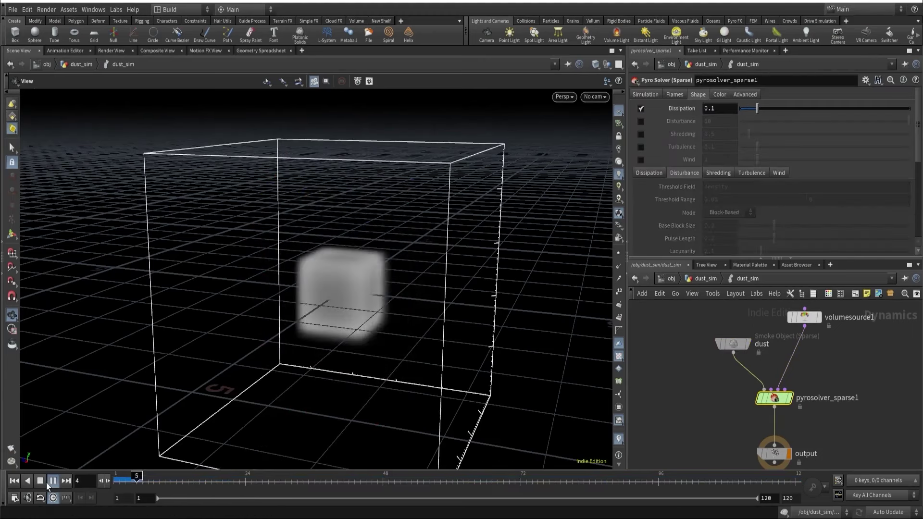
left_click_drag(372, 299, 344, 284)
right_click_drag(344, 285, 480, 264)
left_click_drag(480, 264, 430, 287)
Re-enable Disturbance on pyrosolver_sparse1 and play the simulation from the first frame to examine the velocity field
left_click_drag(297, 477, 118, 477)
left_click(640, 121)
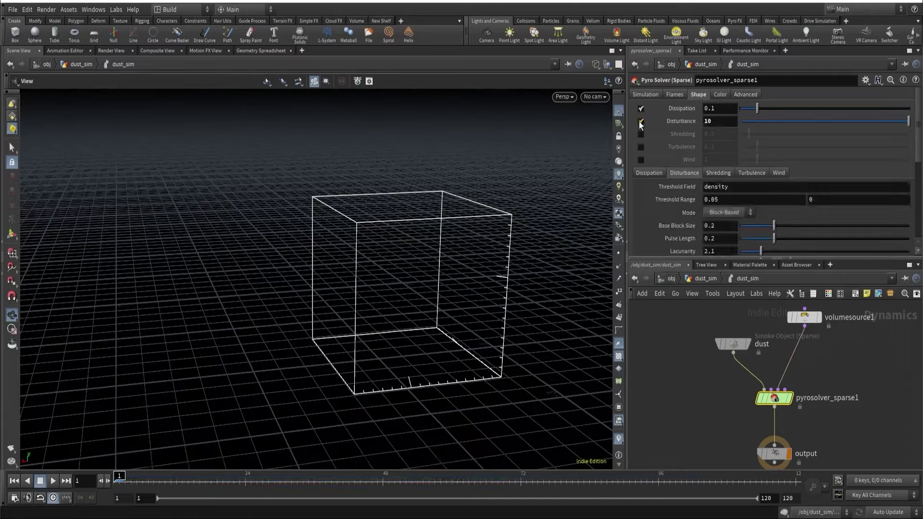
left_click(53, 481)
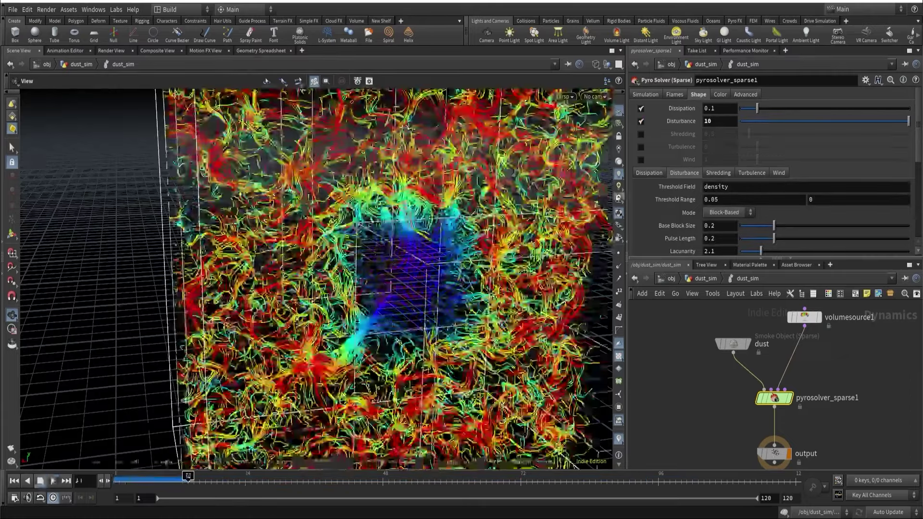
left_click_drag(413, 233, 338, 241)
scroll(334, 241, "down", 3)
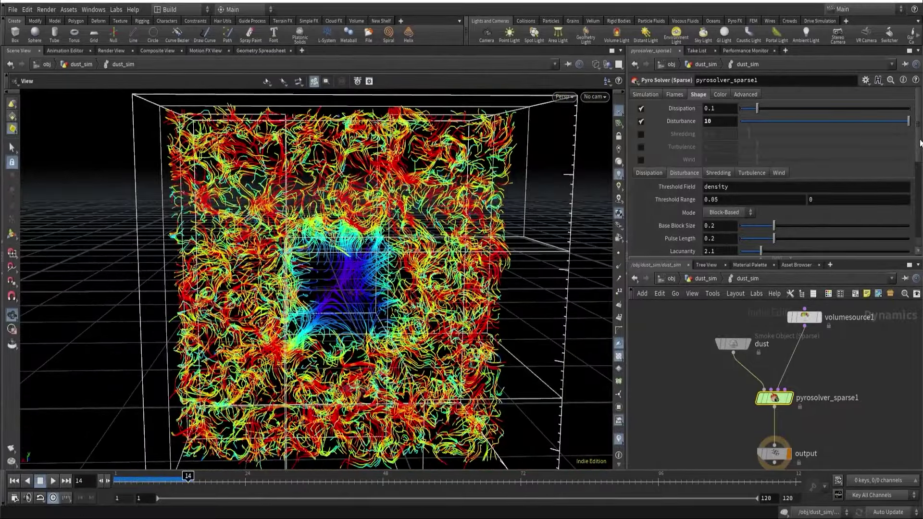
Display copytopoints1 at the geometry level, check box2's size against the Disturbance Base Block Size, and return inside the dust_sim DOP network
scroll(921, 141, "down", 3)
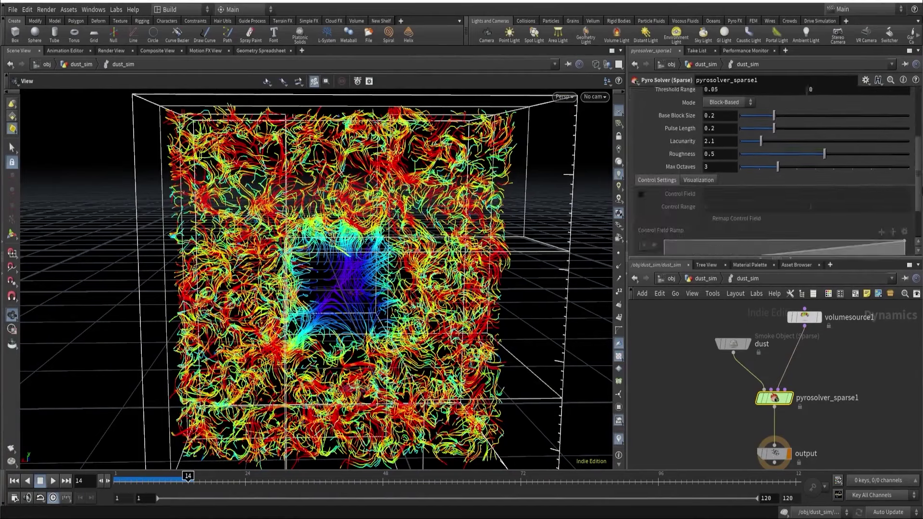
left_click(708, 278)
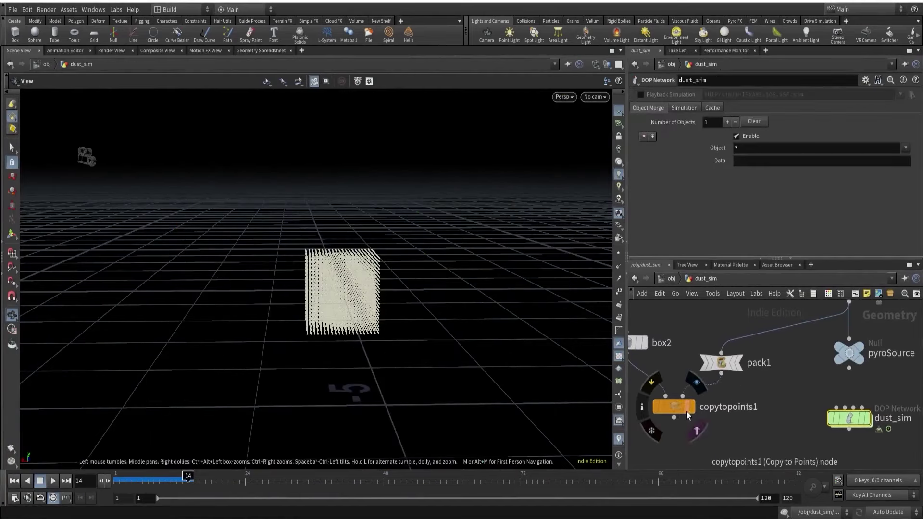
left_click(687, 411)
left_click(642, 343)
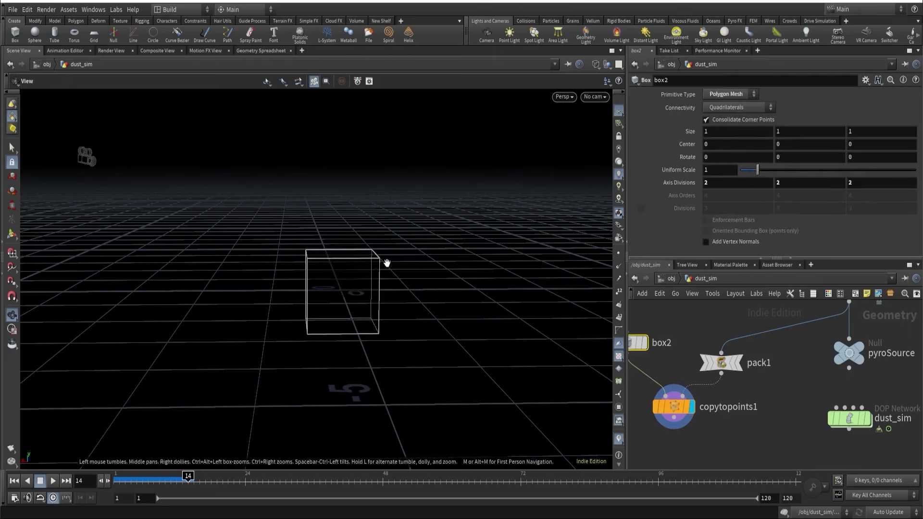
double_click(848, 419)
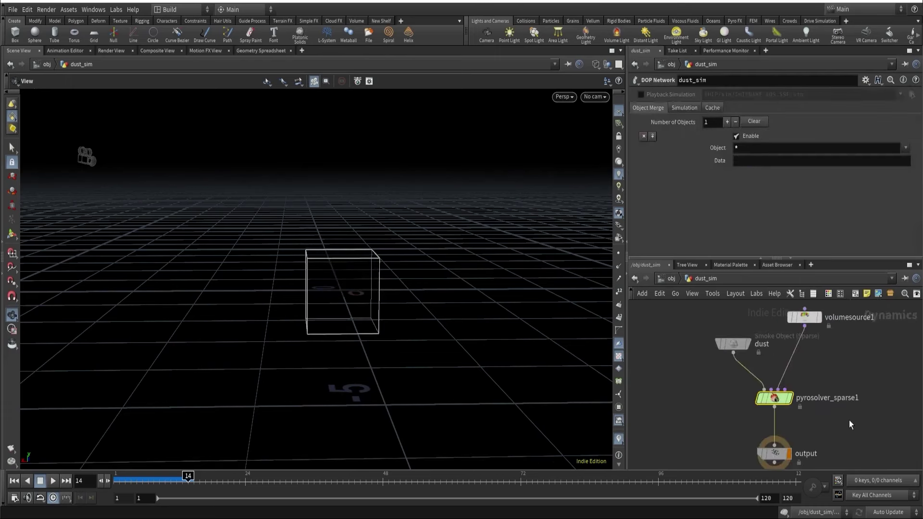
Try a Base Block Size of 1 for the solver's Disturbance, and restore its default value
left_click(717, 127)
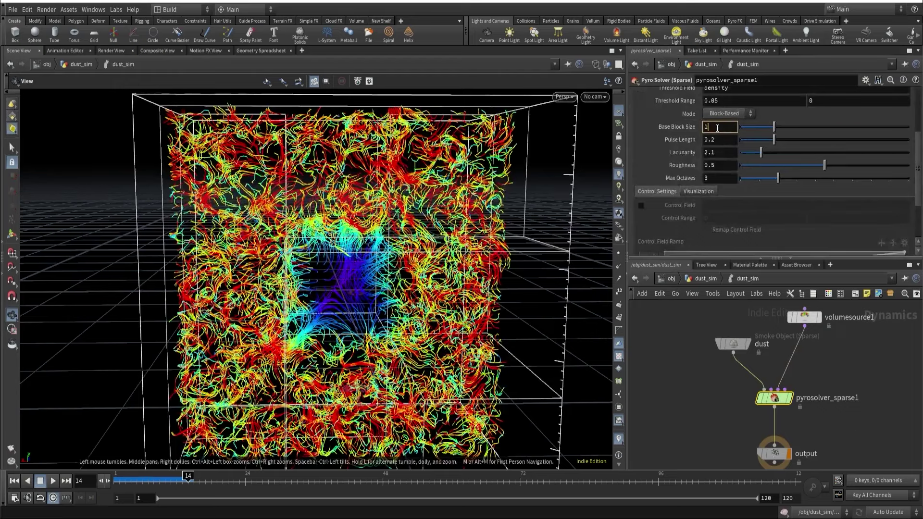
type("1")
key("Return")
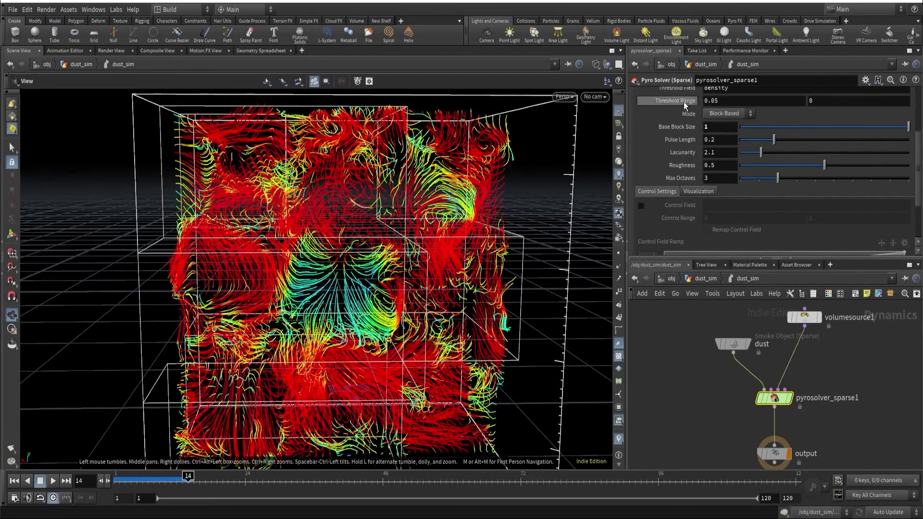
middle_click(668, 128, "ctrl")
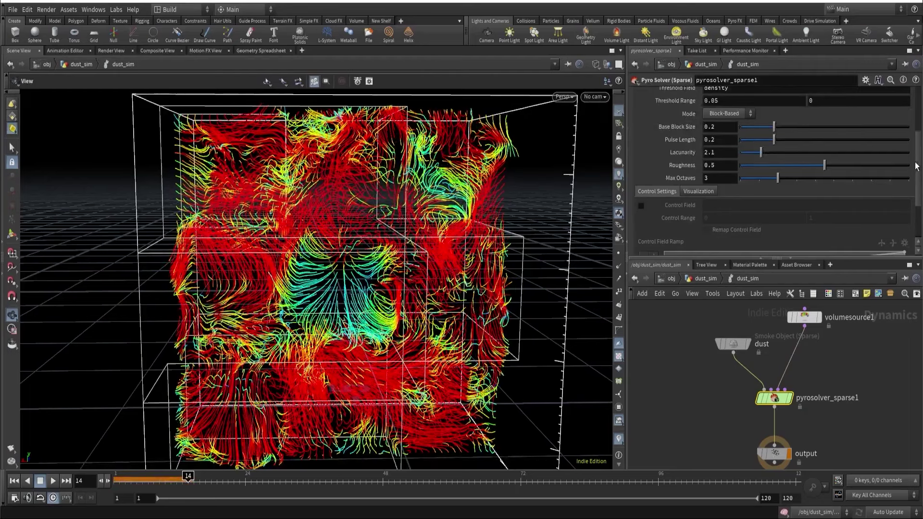
Rewind to the first frame and add a DOP Import Fields node below dust_sim at the geometry level
scroll(858, 250, "up", 5)
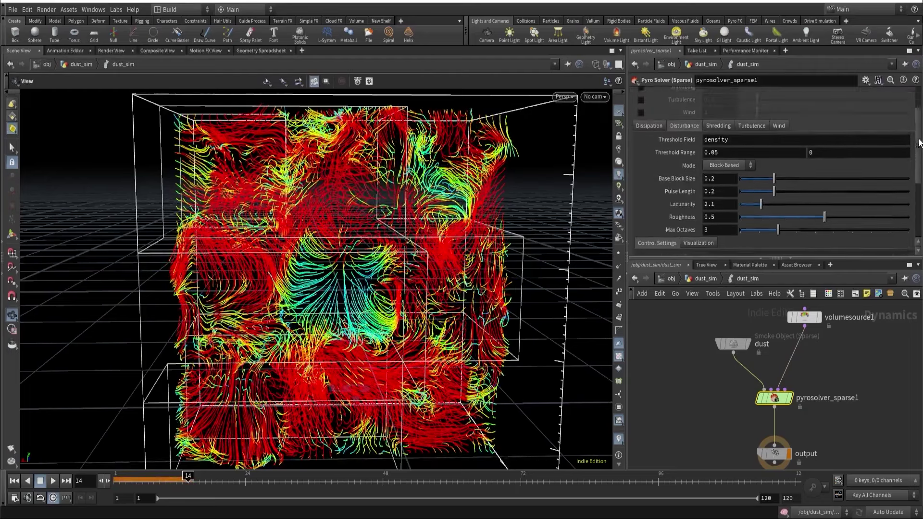
left_click(14, 481)
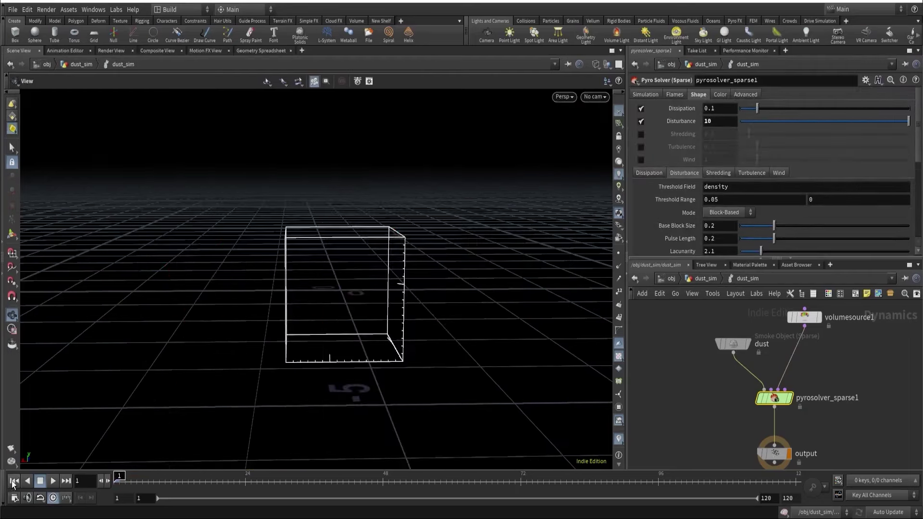
left_click(704, 278)
key("Tab")
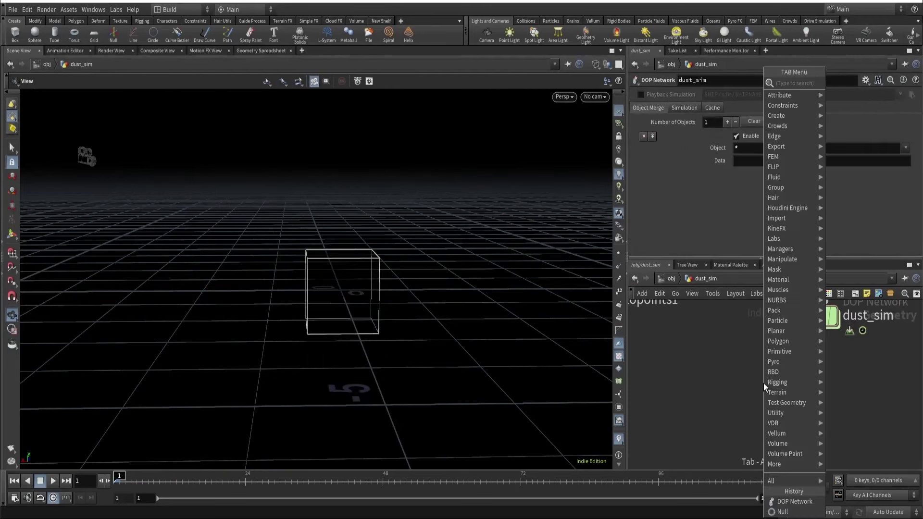
type("import")
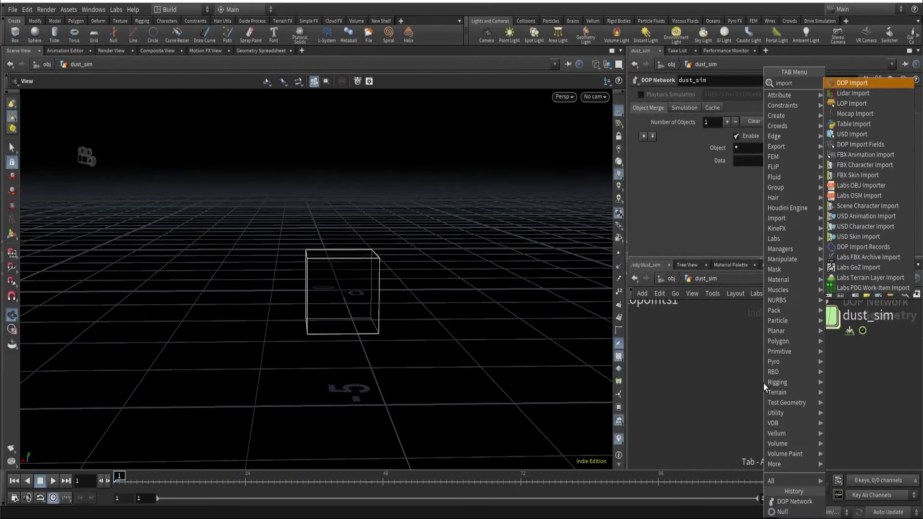
left_click(850, 144)
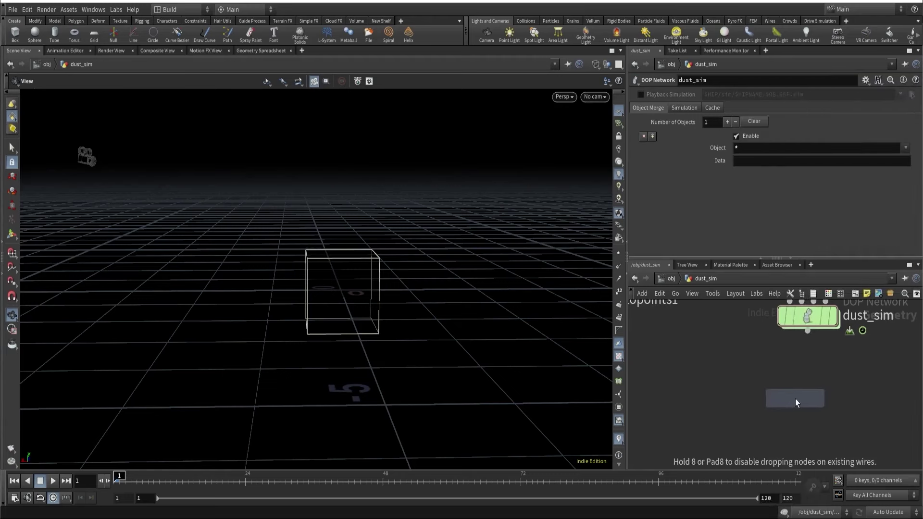
left_click(812, 399)
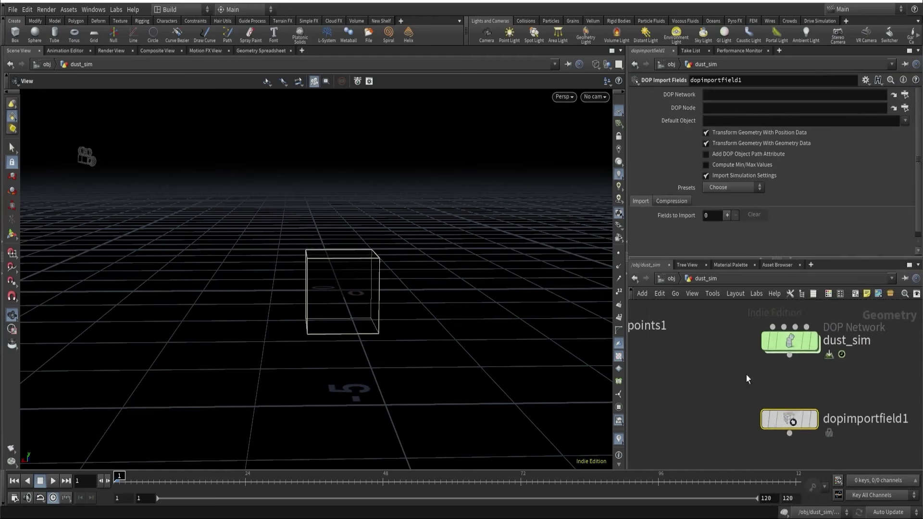
Point dopimportfield1's DOP Network at ../dust_sim, set its Default Object to dust, and display the node
left_click_drag(757, 350, 709, 95)
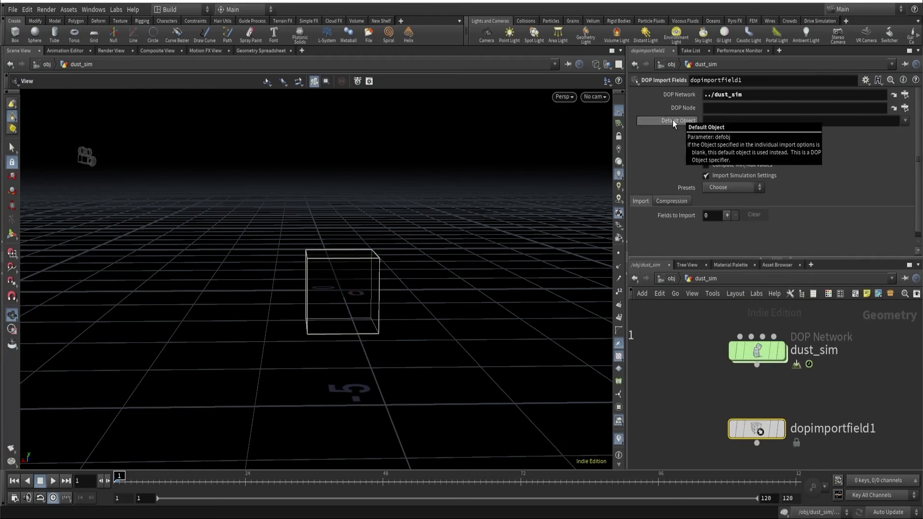
left_click(707, 120)
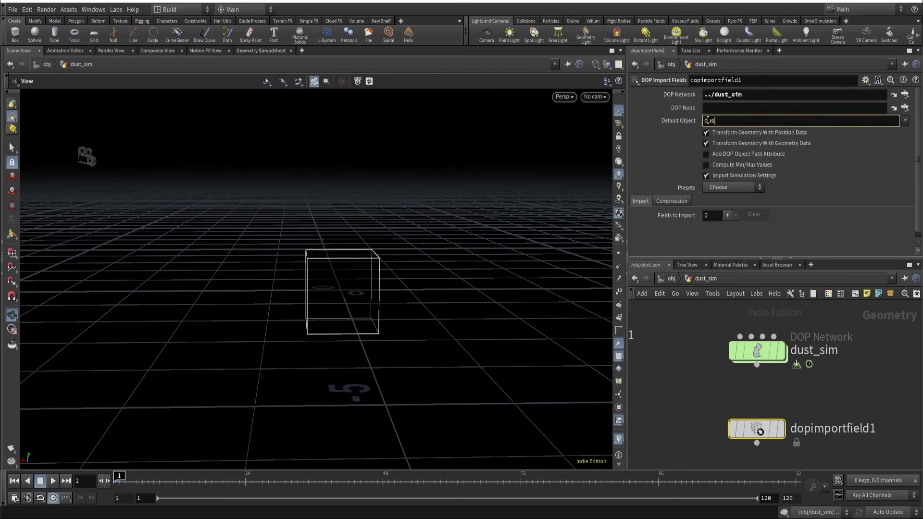
key("Return")
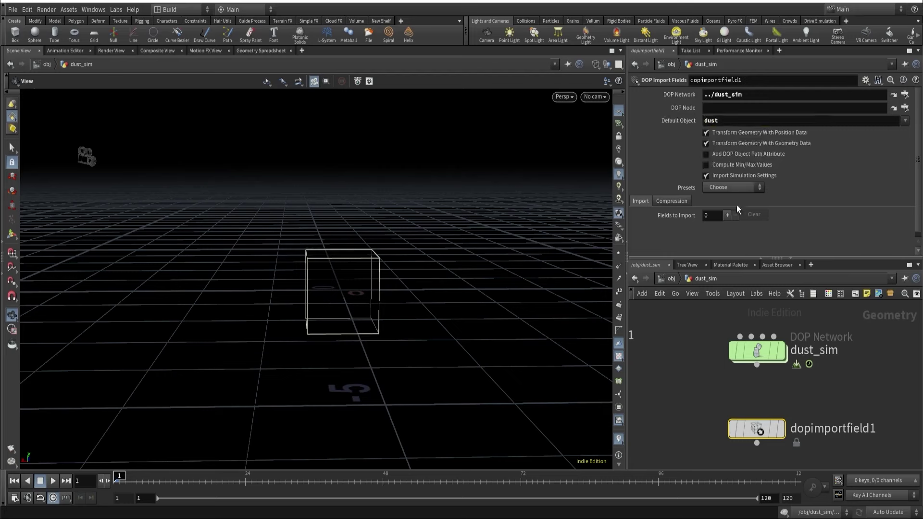
left_click(781, 429)
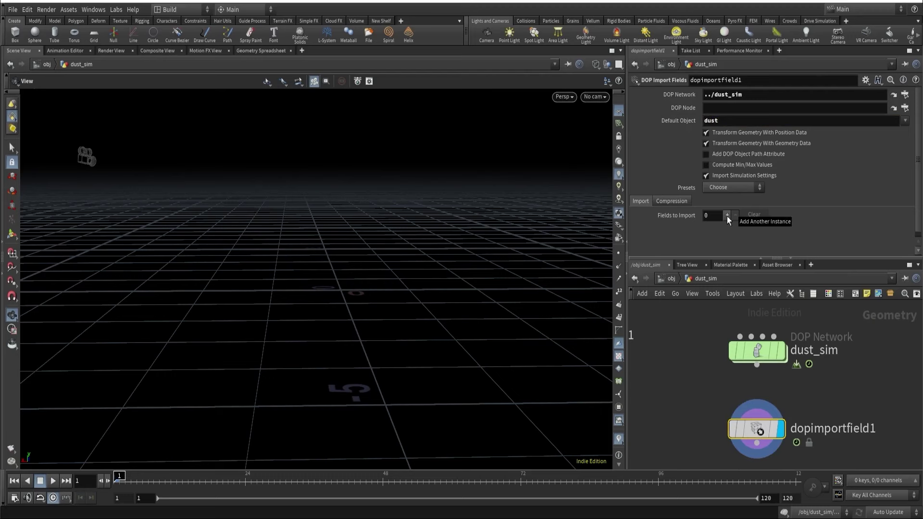
Add one field to import on dopimportfield1, with density as its Field and the Object left blank
left_click(727, 216)
left_click(748, 237)
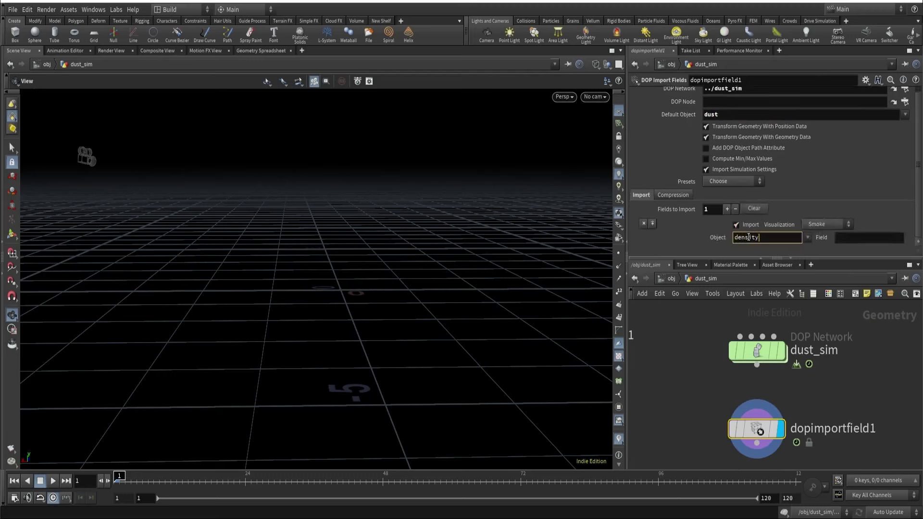
key("Tab")
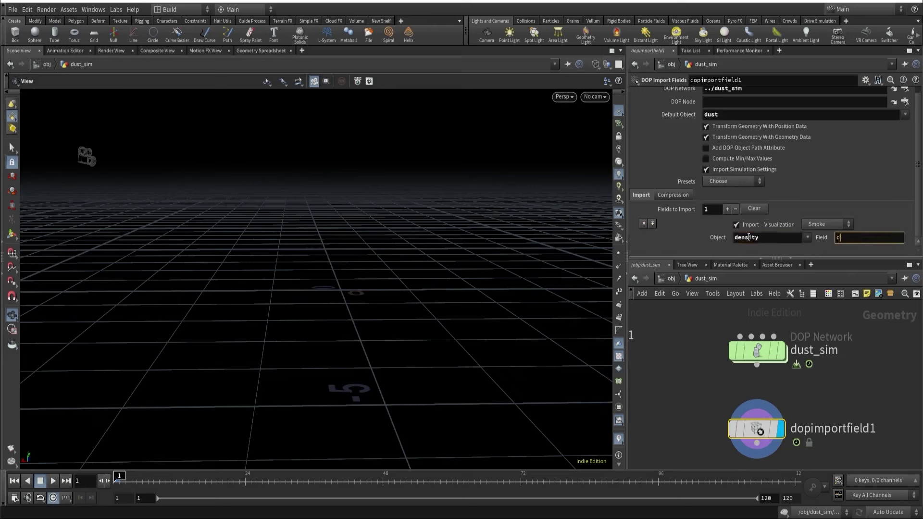
type("density")
key("Return")
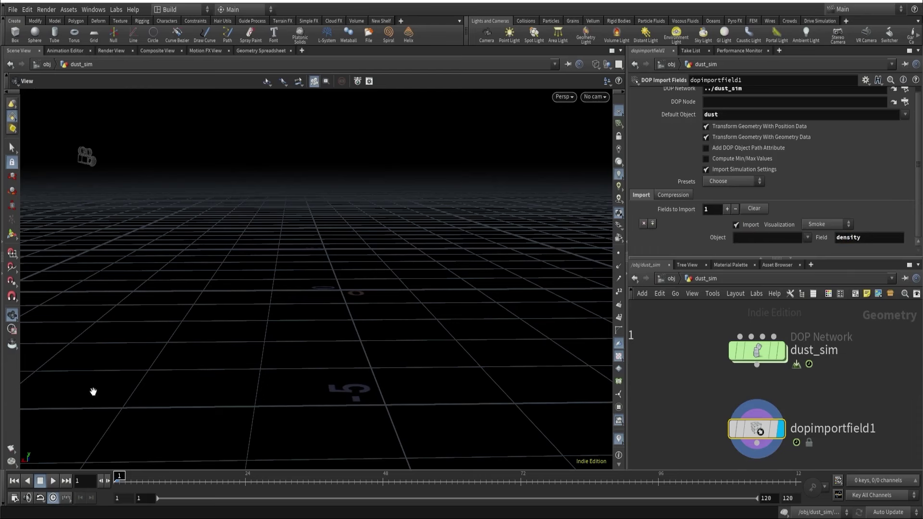
Play the simulation to frame 26 and switch the viewport from wireframe to shaded display
left_click(53, 480)
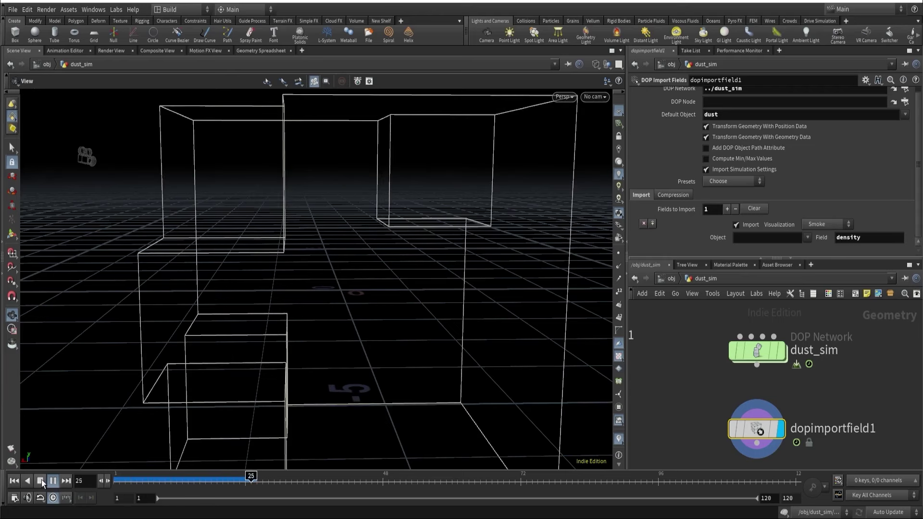
left_click(41, 480)
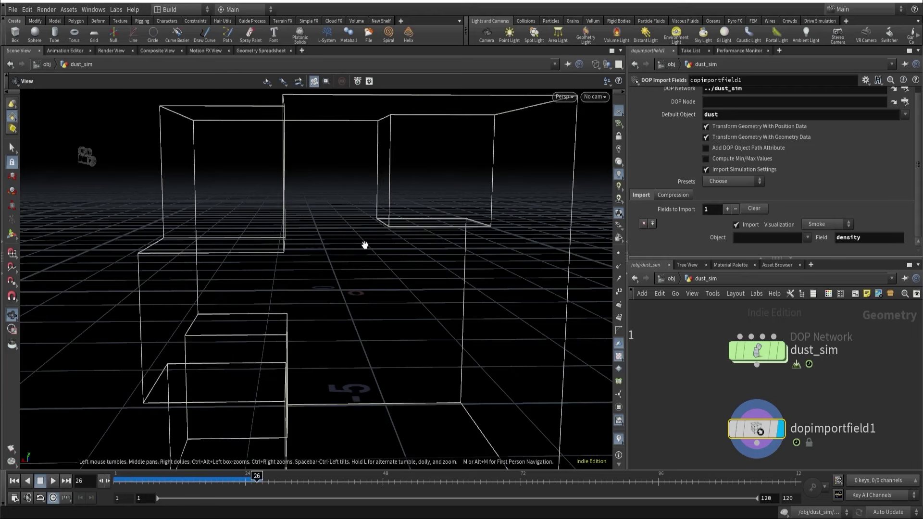
left_click(594, 68)
left_click(608, 179)
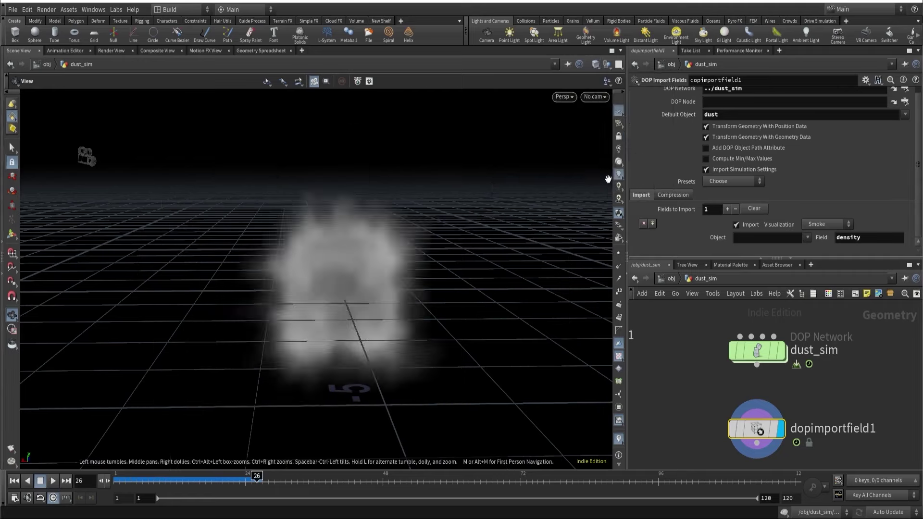
Create a distant light from an angled view above the dust cloud, and return inside dust_sim
right_click_drag(380, 240, 240, 275)
mouse_move(390, 256)
left_mouse_down()
mouse_move(278, 270)
mouse_move(394, 273)
left_mouse_up()
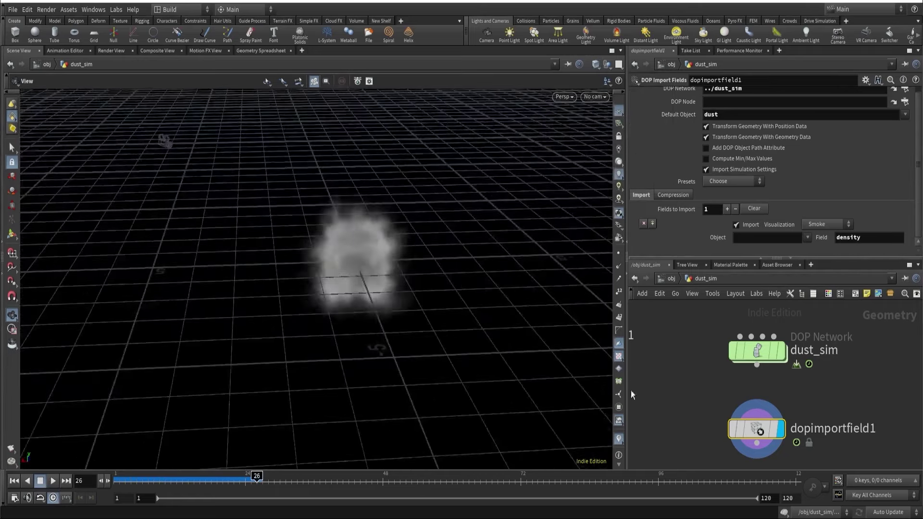
scroll(693, 379, "down", 3)
left_click_drag(396, 240, 315, 286)
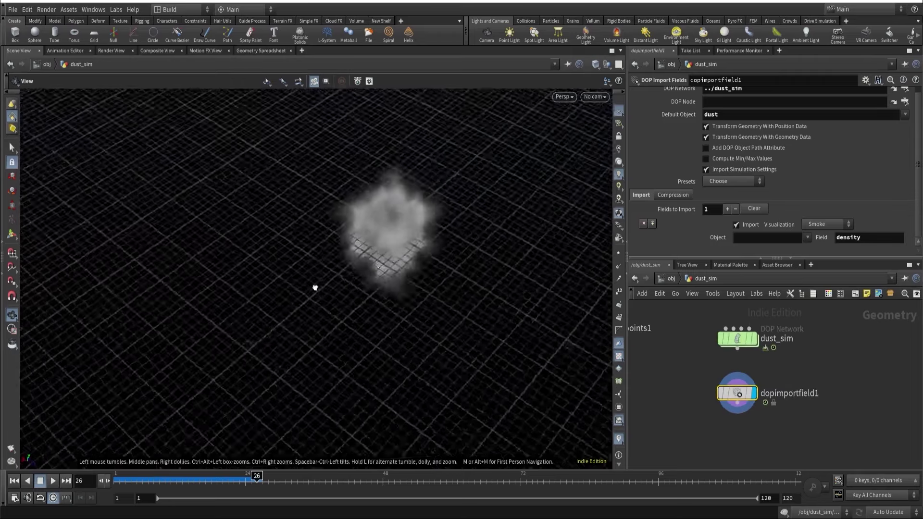
middle_click_drag(418, 260, 356, 307)
right_click_drag(356, 307, 479, 232)
middle_click_drag(316, 246, 410, 258)
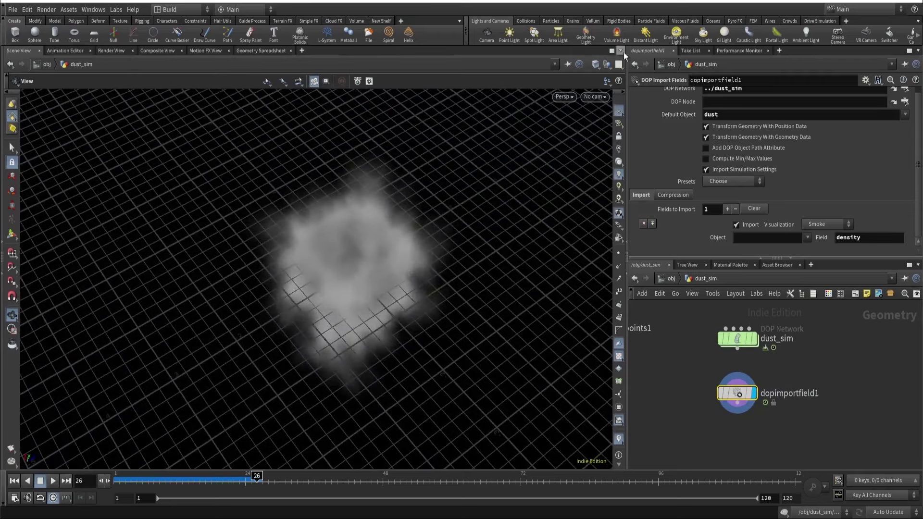
left_click(647, 37)
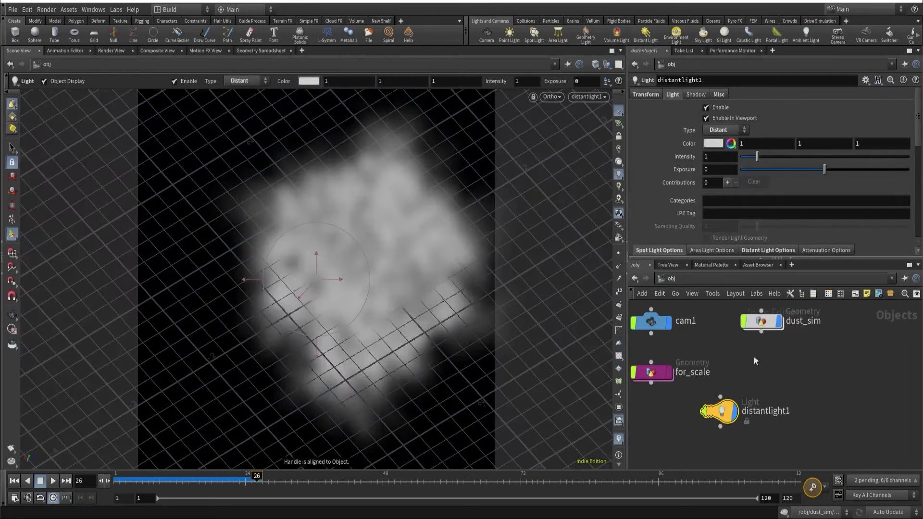
double_click(761, 321)
Examine the lit dust cloud from a free perspective view, and look through distantlight1 again
left_click(586, 96)
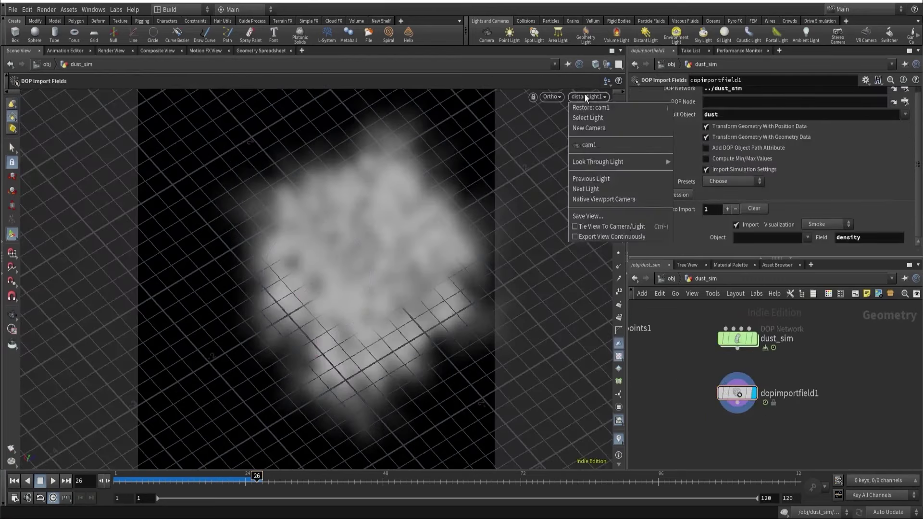
left_click(589, 108)
right_click_drag(207, 423, 187, 303, "alt")
left_click_drag(288, 248, 342, 253, "alt")
left_click(598, 98)
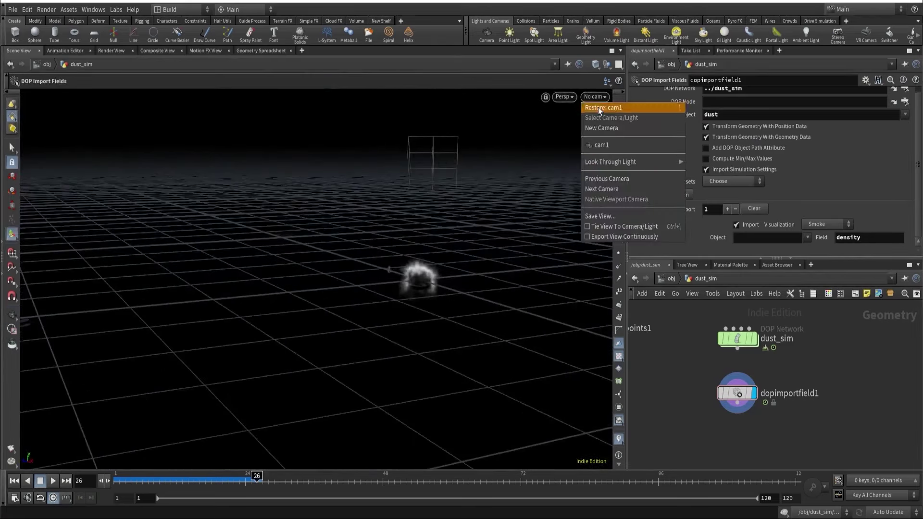
mouse_move(599, 162)
left_click(712, 172)
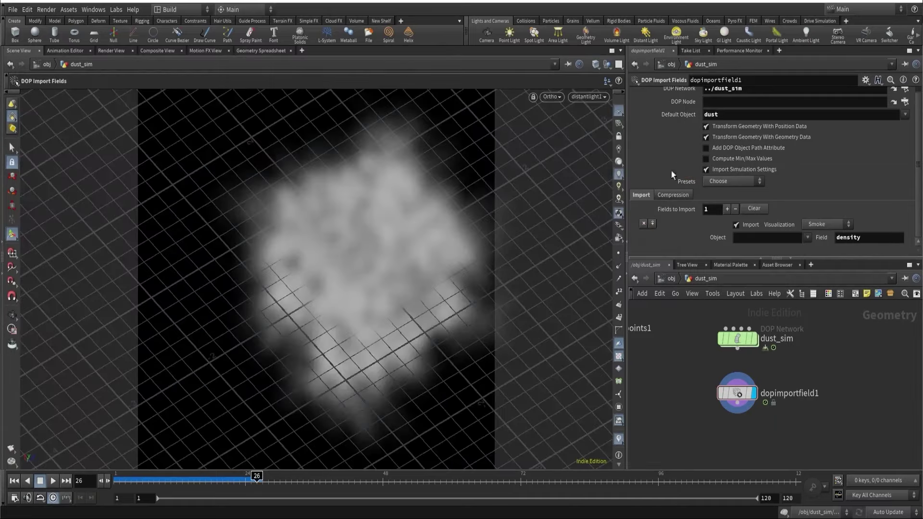
Lock distantlight1 to the view and reposition it to shine on the dust cloud from above at an angle
left_click(619, 140)
right_click_drag(362, 211, 276, 279, "alt")
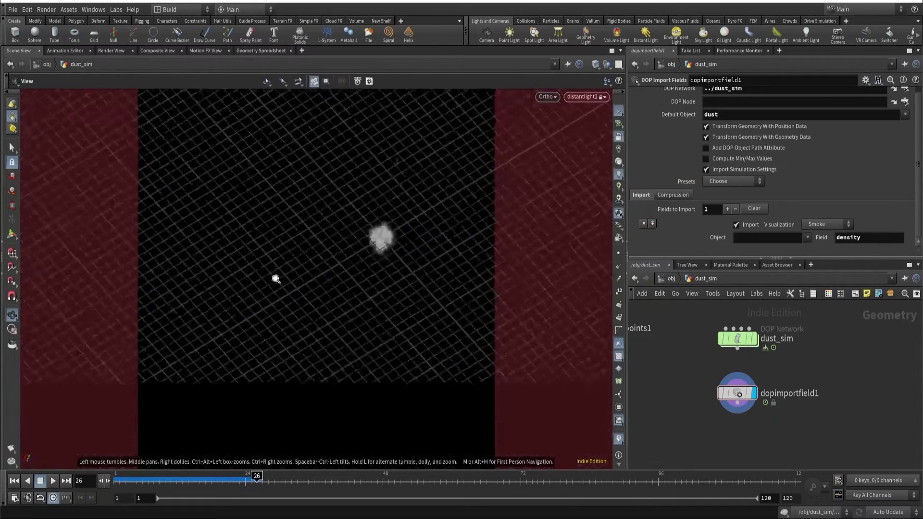
left_click_drag(275, 279, 286, 253, "alt")
middle_click_drag(287, 253, 321, 245)
left_click_drag(273, 259, 276, 276)
right_click_drag(276, 276, 423, 195)
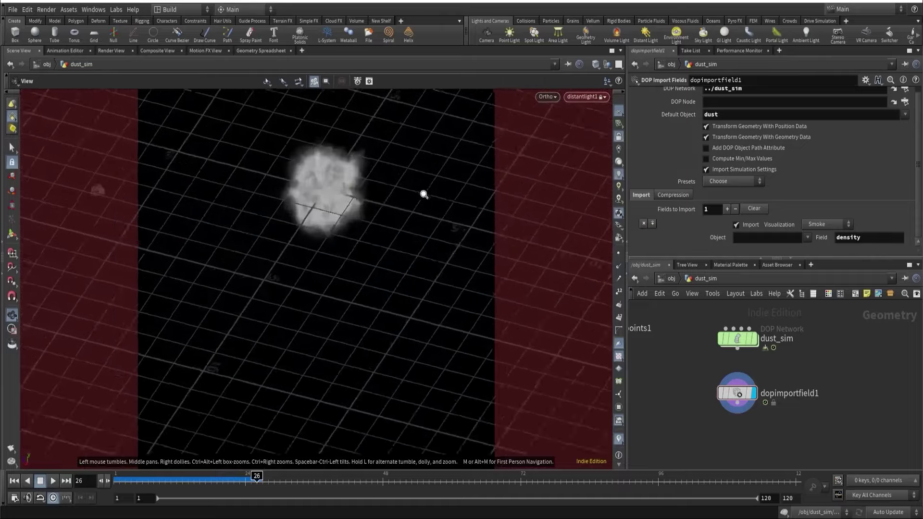
left_click_drag(378, 213, 358, 209)
middle_click_drag(358, 208, 367, 272, "alt")
right_click_drag(367, 272, 459, 234, "alt")
left_click_drag(408, 255, 419, 255, "alt")
Look through cam1 and scrub to frame 14 to examine the dust cloud
left_click(592, 97)
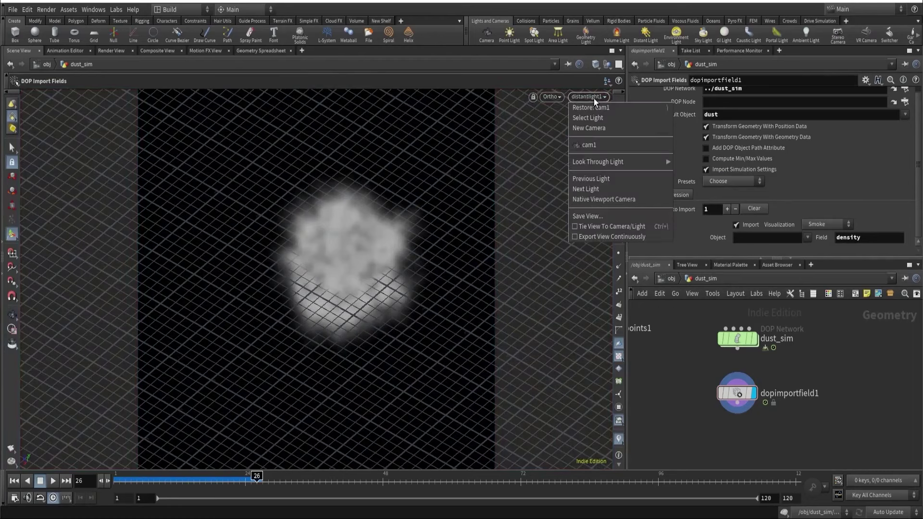
left_click(589, 146)
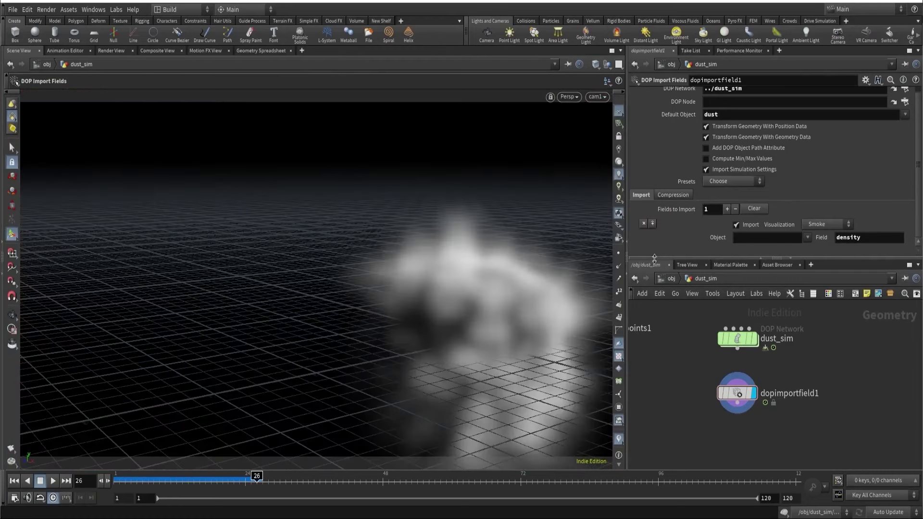
mouse_move(176, 481)
left_mouse_down()
mouse_move(120, 476)
mouse_move(188, 479)
left_mouse_up()
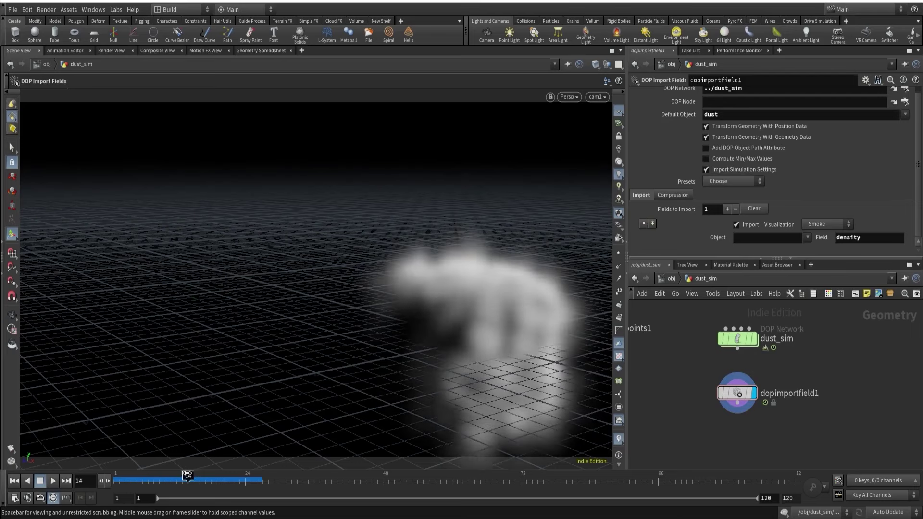
Check the Voxel Size of density_from_points against box2's Uniform Scale
scroll(686, 341, "down", 3)
scroll(686, 341, "up", 6)
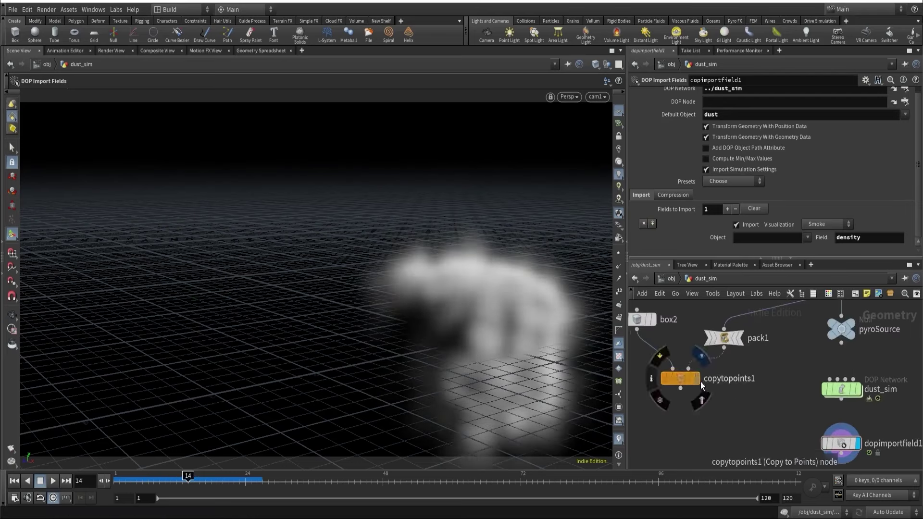
left_click(808, 333)
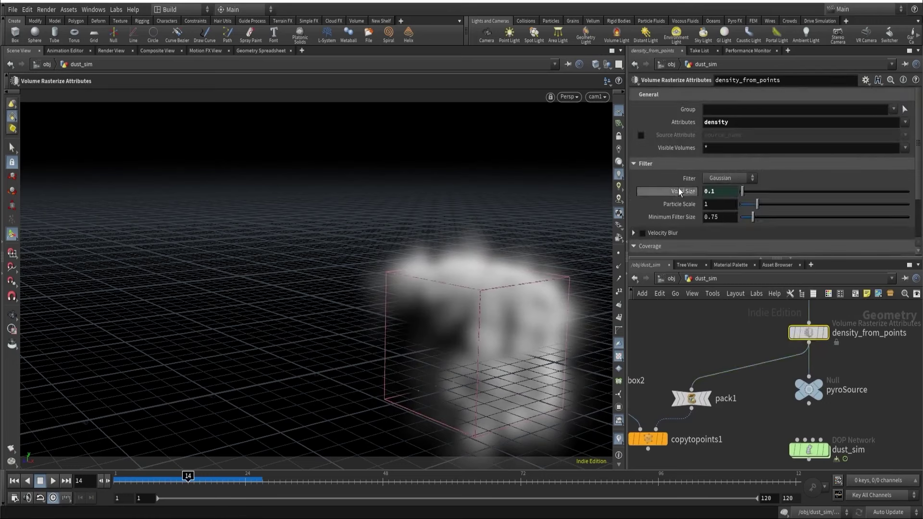
middle_click_drag(690, 324, 820, 337)
left_click_drag(747, 350, 727, 435)
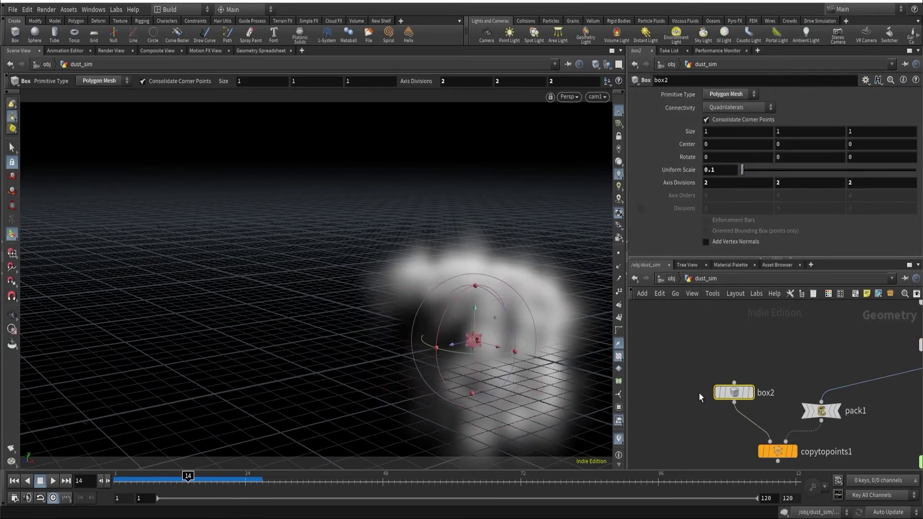
middle_click_drag(699, 393, 674, 341)
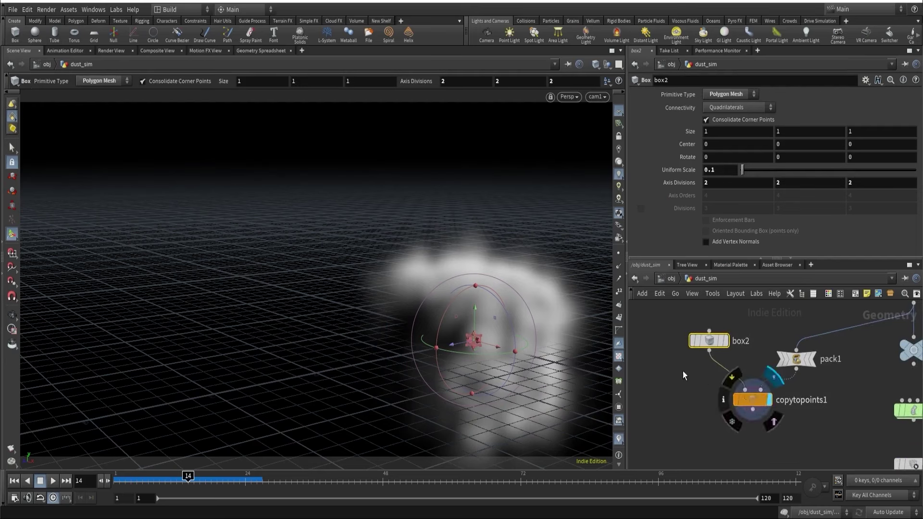
Display copytopoints1 and set box2's Uniform Scale to 0.025 to preview a smaller voxel
left_click(753, 400)
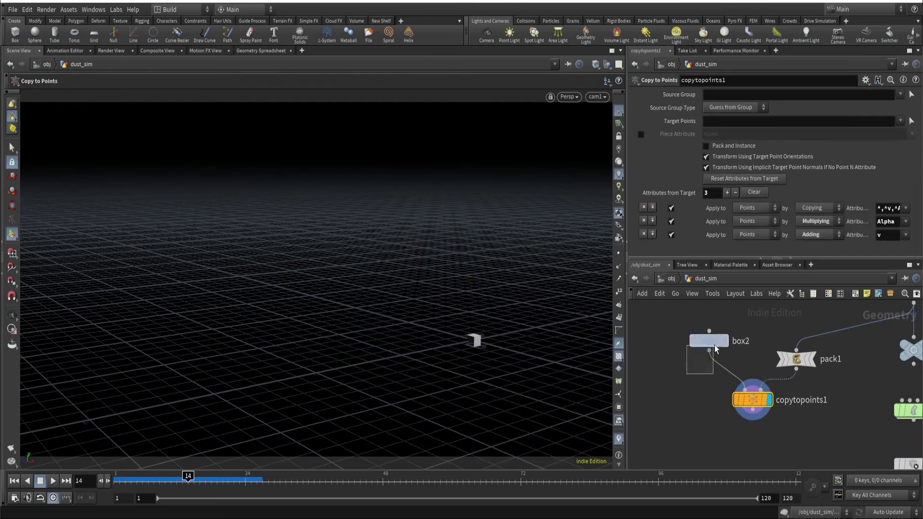
left_click_drag(714, 345, 713, 346)
left_click(718, 171)
key("BackSpace")
type("0.0")
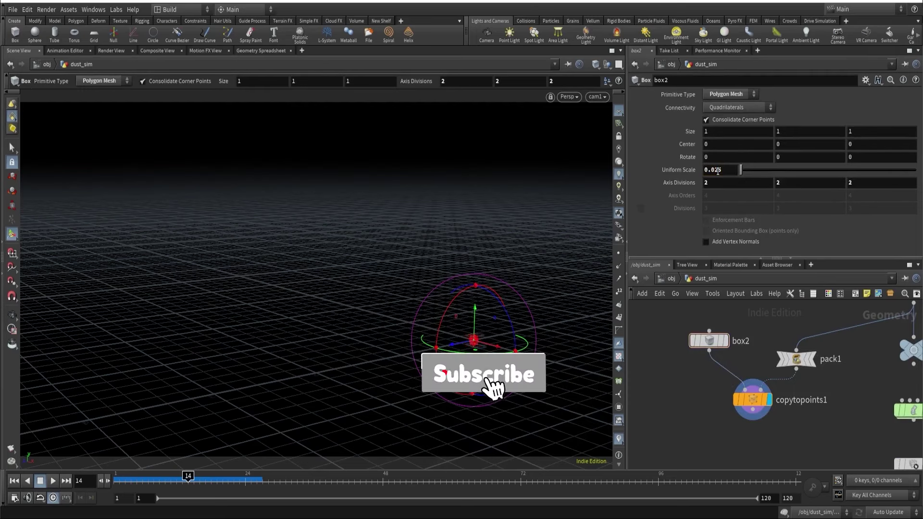
type("25")
key("Return")
Hide the viewport's reference grid and activate the Select tool to inspect the resized box2
left_click(619, 118)
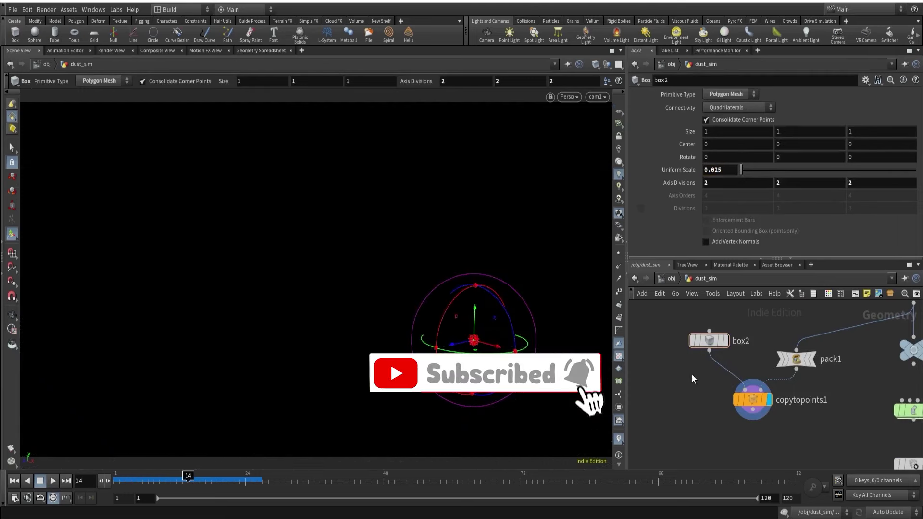
left_click(9, 149)
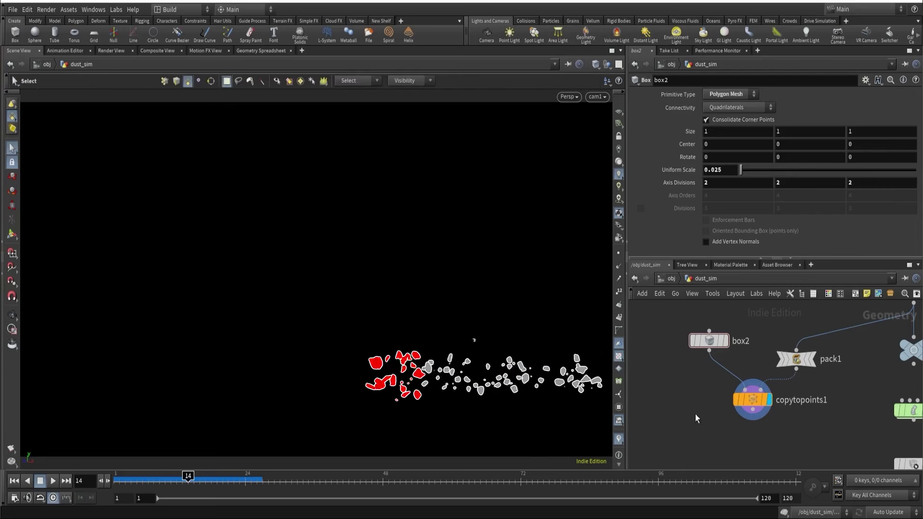
left_click(757, 400)
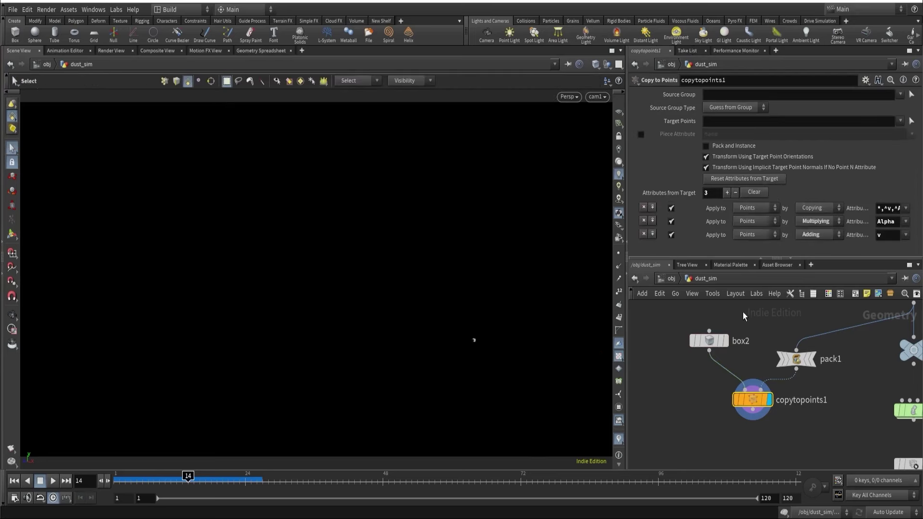
left_click(709, 340)
Set the Voxel Size of density_from_points to 0.025
key("h")
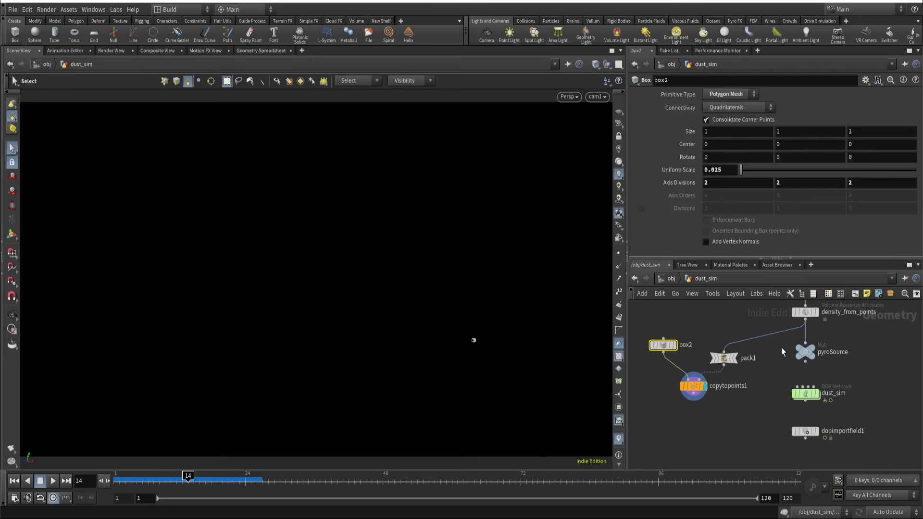
left_click(792, 343)
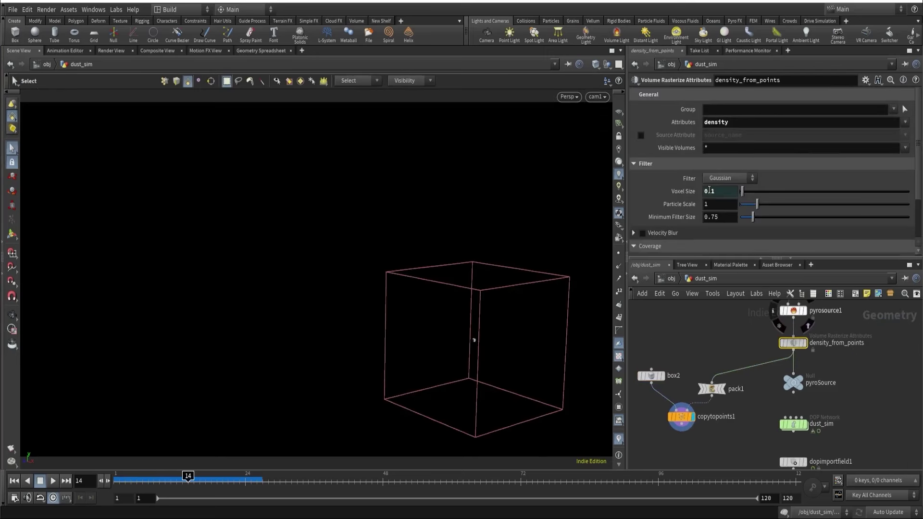
key("Return")
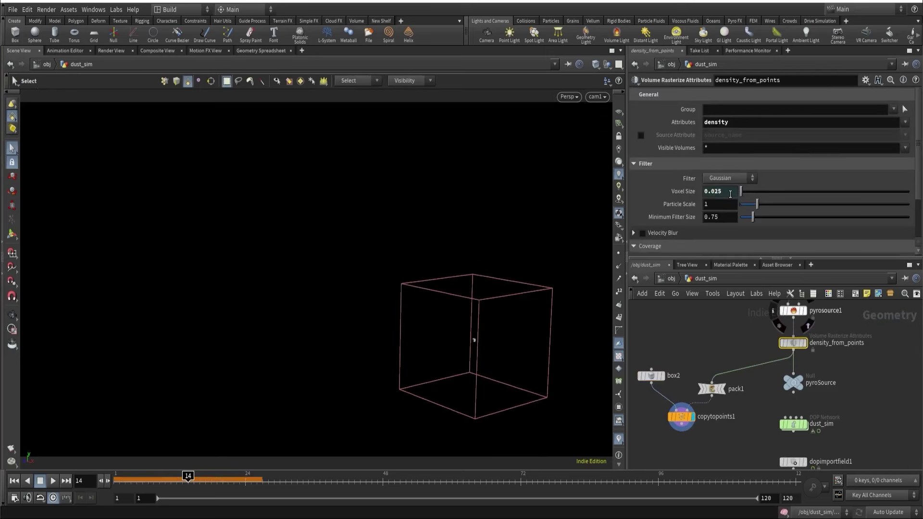
Display dopimportfield1 and play the simulation from the first frame
middle_click_drag(753, 411, 735, 283)
left_click(770, 337)
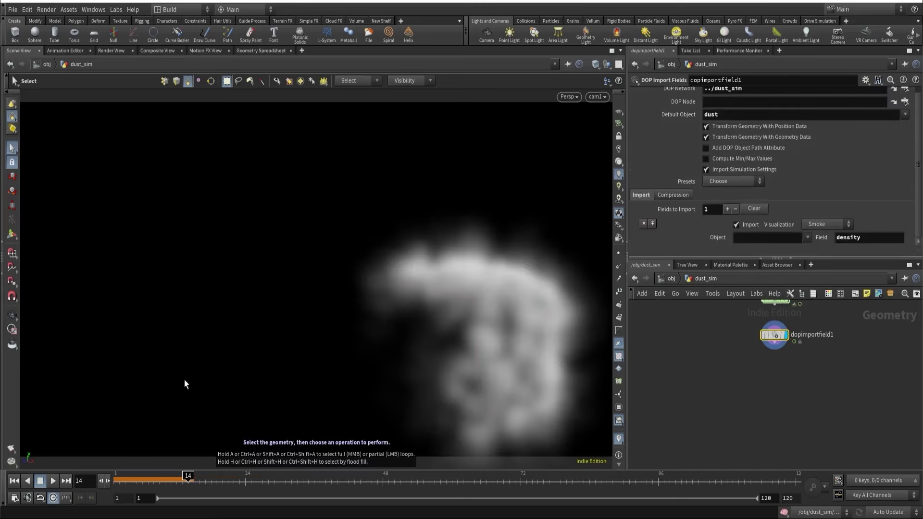
left_click(15, 480)
left_click(54, 480)
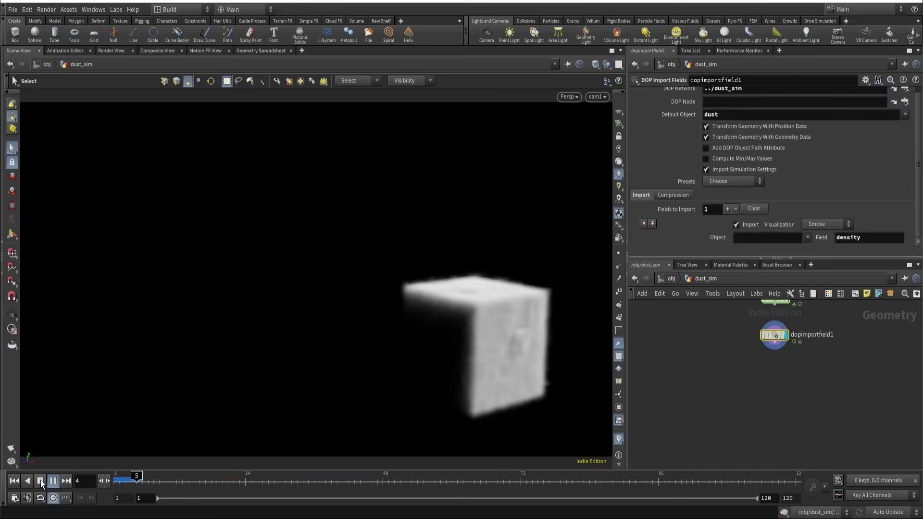
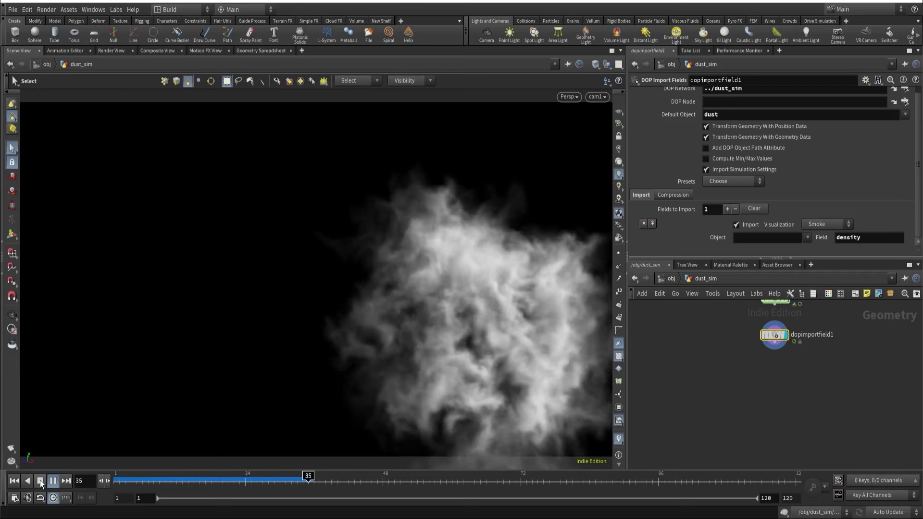
Stop the playback and switch the viewport back to normal lighting to inspect the smoke
left_click(40, 480)
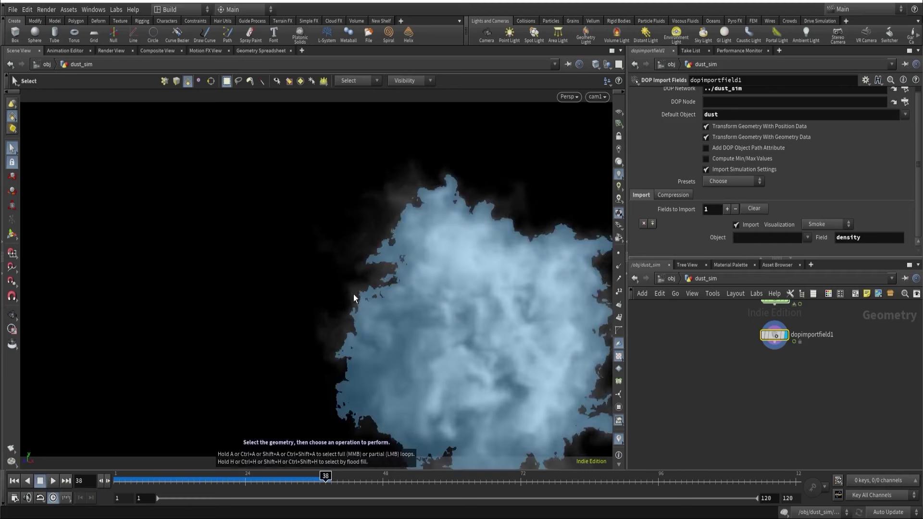
left_click(619, 173)
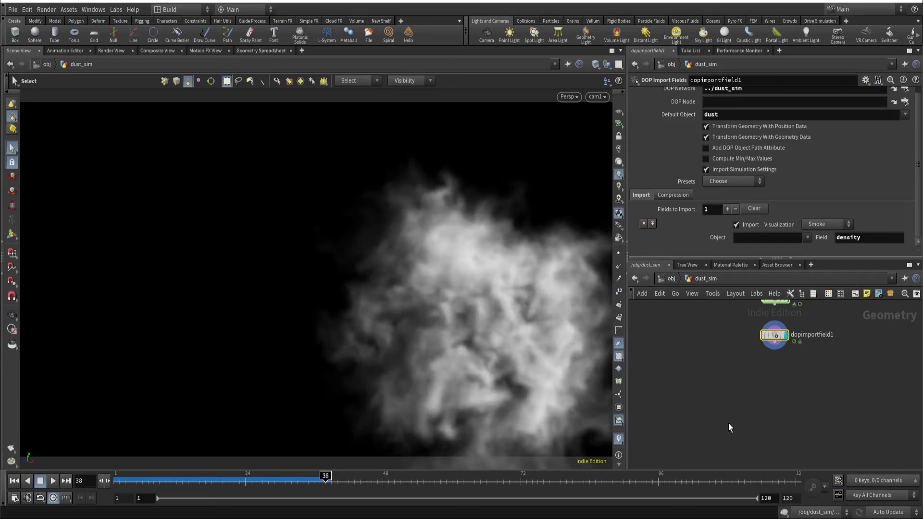
Open the dust_sim DOP network and turn off the Velocity visualization on the dust smoke object
middle_click_drag(726, 346, 729, 417)
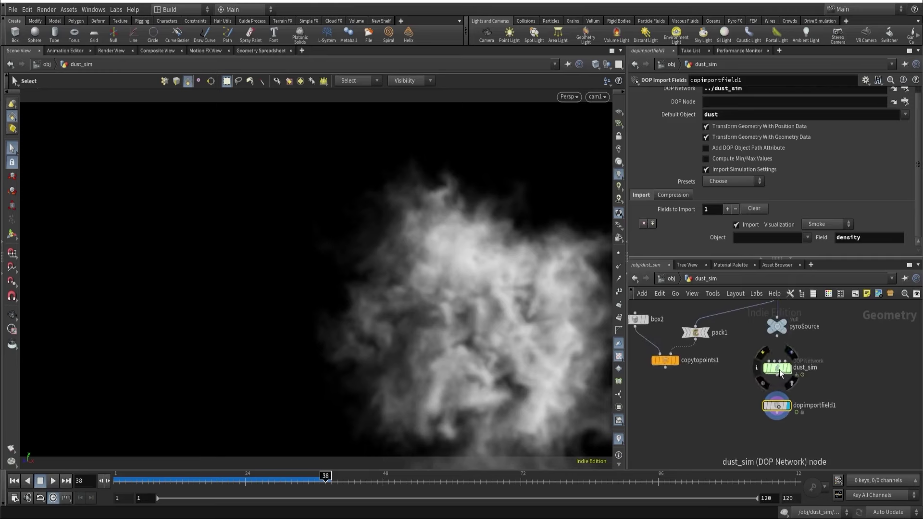
double_click(780, 370)
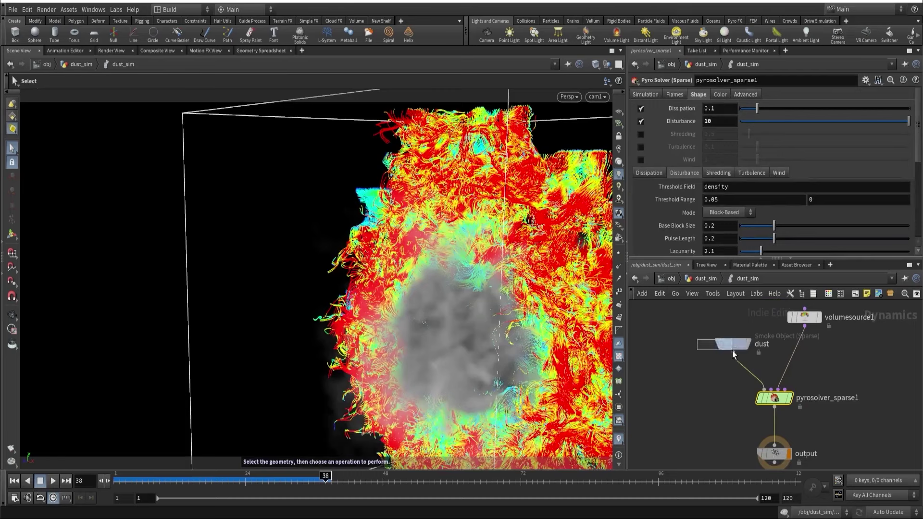
left_click(732, 351)
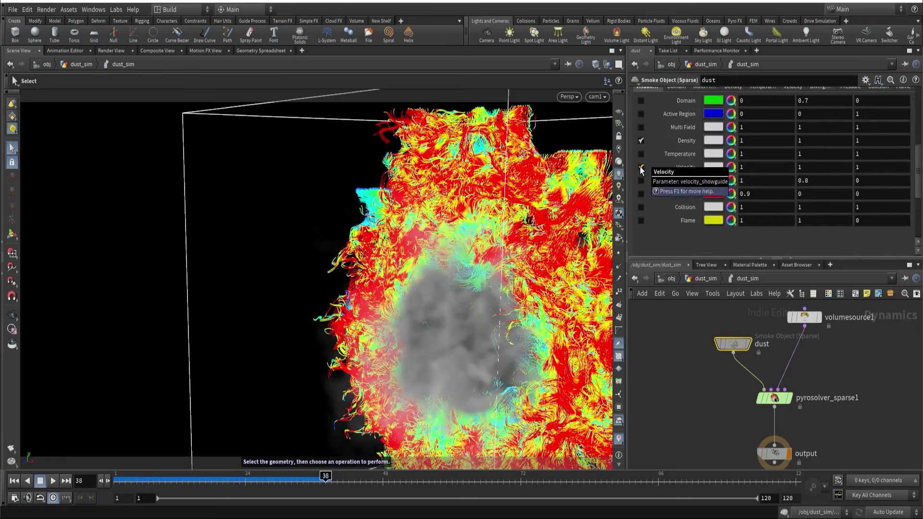
left_click(641, 167)
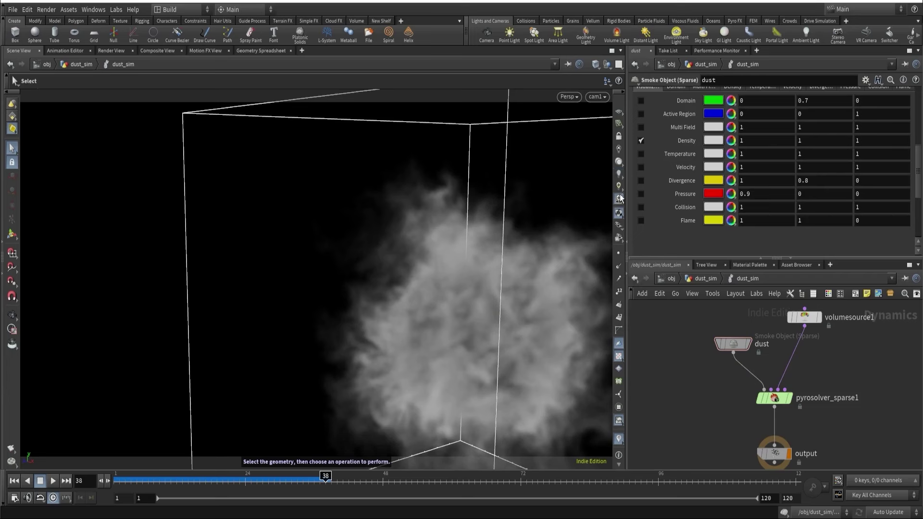
Return to the parent geometry network and compare the smoke under headlight and normal lighting
left_click(618, 162)
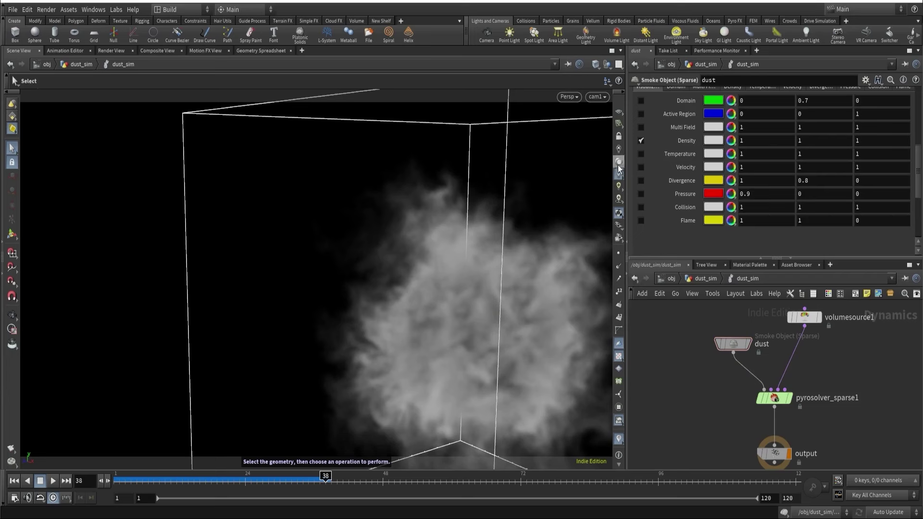
left_click(703, 279)
left_click_drag(700, 371, 843, 405)
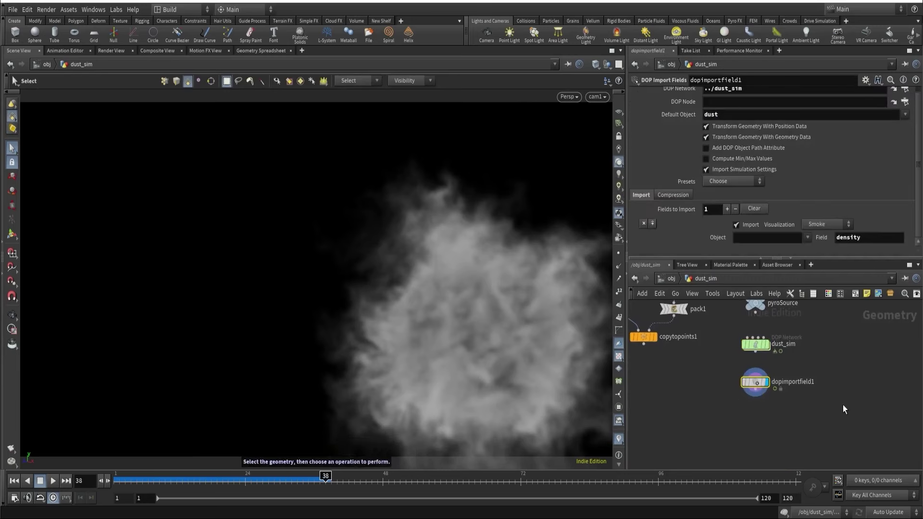
left_click(618, 174)
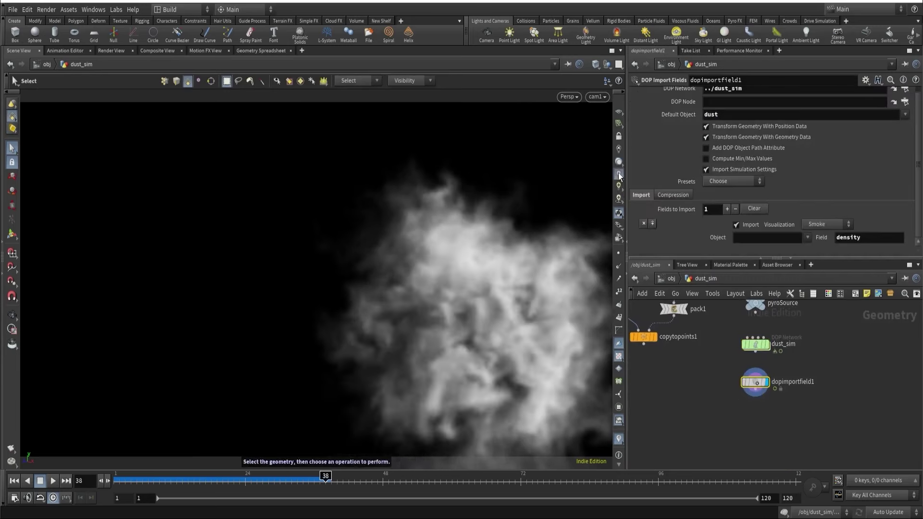
Display unpack1 and move it together with testgeometry_crag1 so they line up above box1
left_click(755, 345)
scroll(700, 336, "down", 2)
middle_click_drag(701, 338, 702, 463)
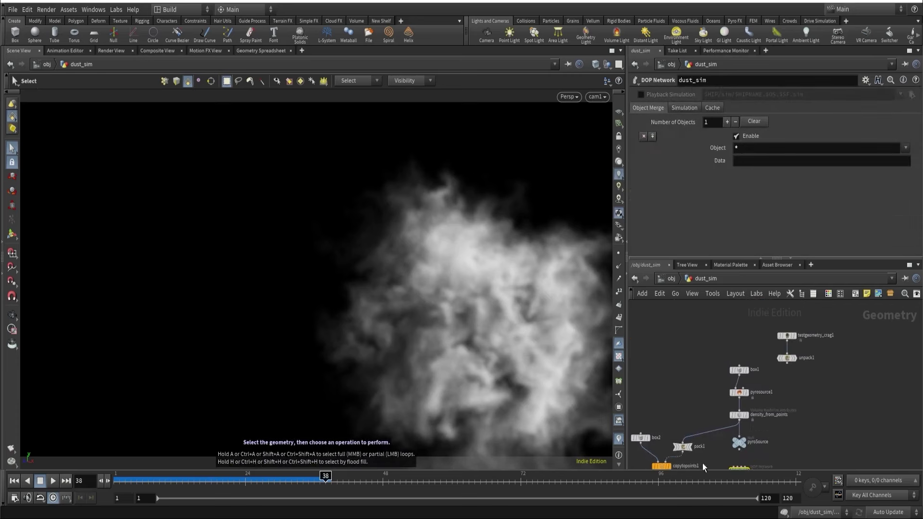
left_click(793, 359)
left_click_drag(744, 319, 802, 374)
left_click_drag(787, 359, 739, 337)
middle_click_drag(716, 363, 700, 359)
scroll(711, 365, "up", 3)
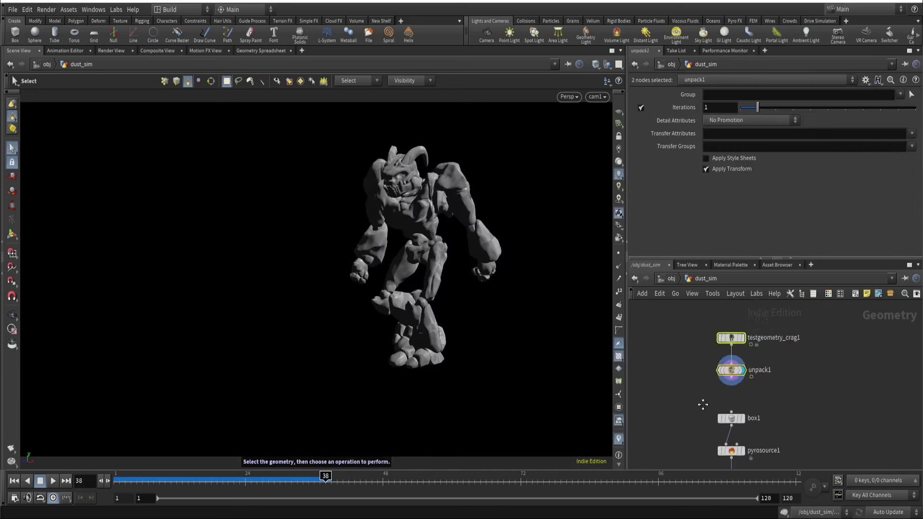
Add a Grid node beside unpack1, display it, and template unpack1 to show the character with the grid
left_click(762, 408)
key("Tab")
type("grid")
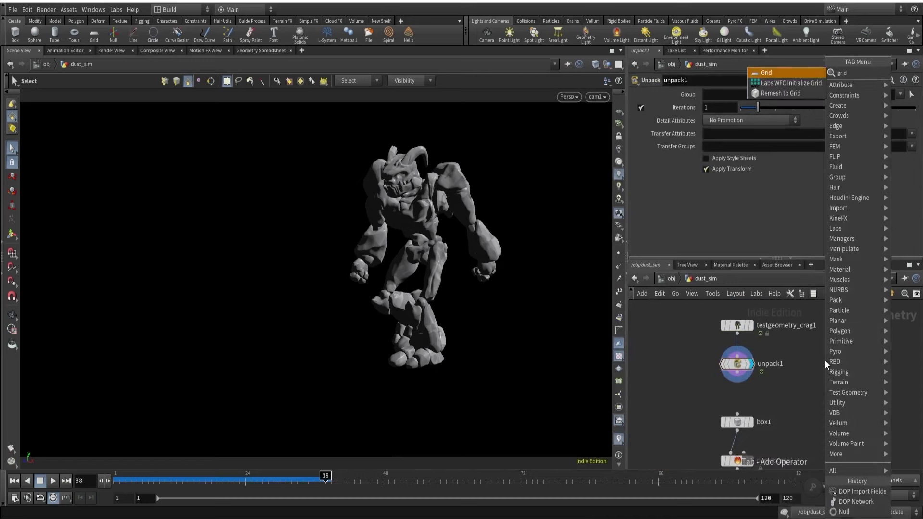
key("Return")
left_click(829, 364)
left_click(838, 361)
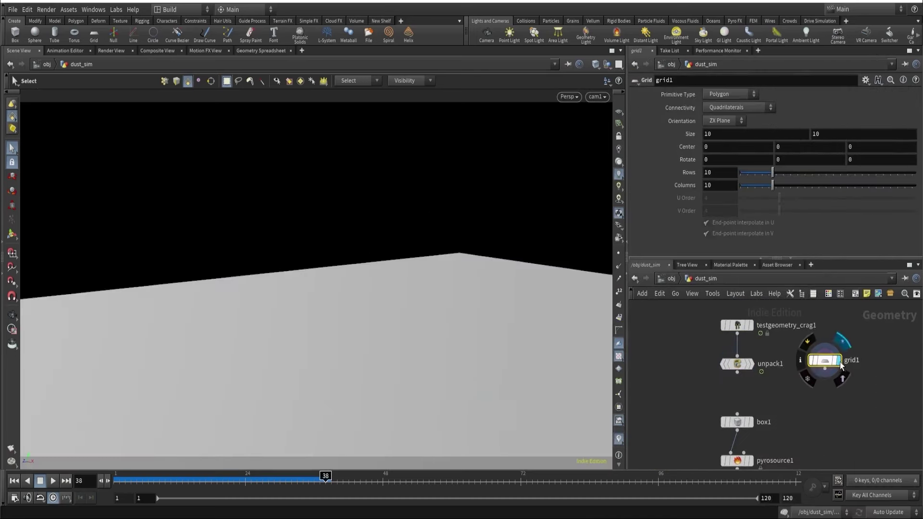
left_click(755, 383)
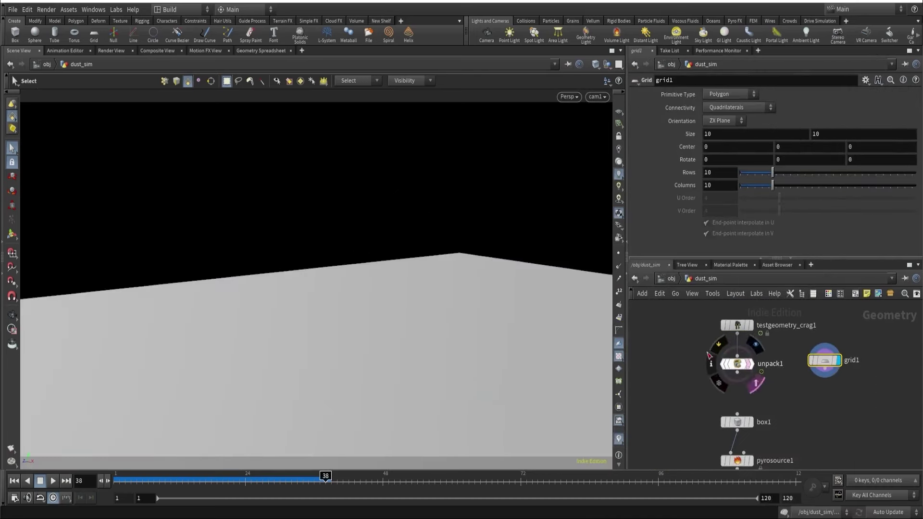
Go to frame 1, move the character nodes away from box1, and align grid1 beside unpack1
right_click_drag(332, 308, 232, 330, "alt")
left_click_drag(233, 330, 346, 346, "alt")
middle_click_drag(346, 346, 384, 252, "alt")
right_click_drag(384, 252, 305, 291, "alt")
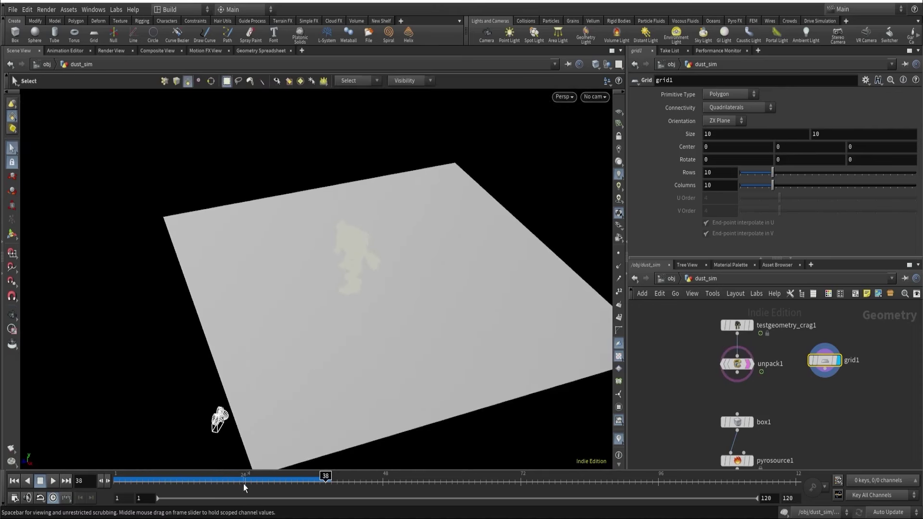
left_click_drag(243, 485, 117, 479)
middle_click_drag(710, 347, 699, 393)
left_click_drag(700, 325, 715, 341)
left_click(814, 408)
left_click_drag(814, 412, 801, 350)
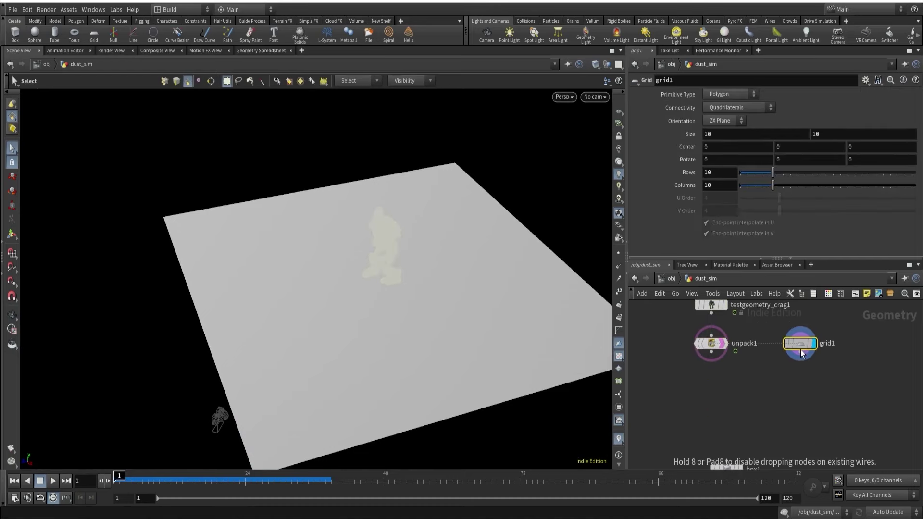
Examine up close where the character's feet meet the ground grid
right_click_drag(323, 323, 408, 279, "alt")
left_click_drag(409, 279, 323, 326, "alt")
right_click_drag(323, 327, 385, 279, "alt")
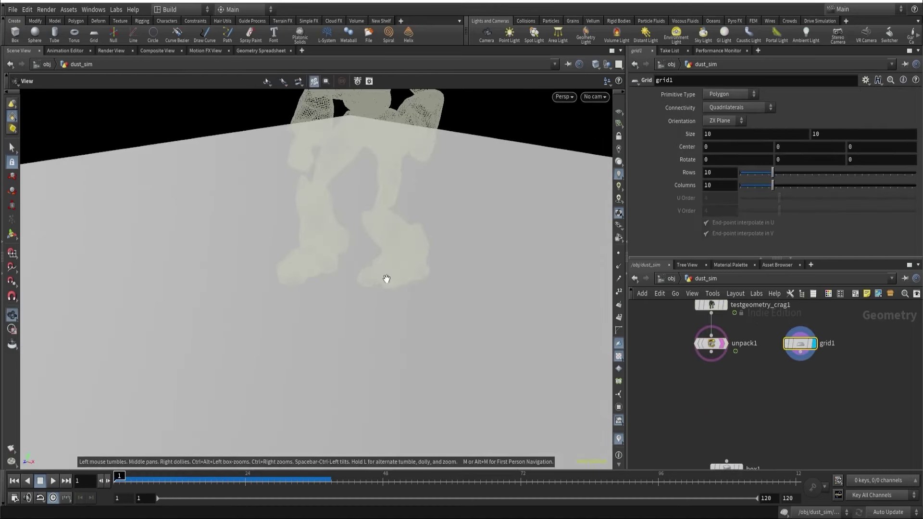
left_click_drag(385, 278, 388, 266, "alt")
right_click_drag(387, 266, 459, 226, "alt")
left_click_drag(428, 261, 419, 271, "alt")
right_click_drag(419, 270, 474, 241)
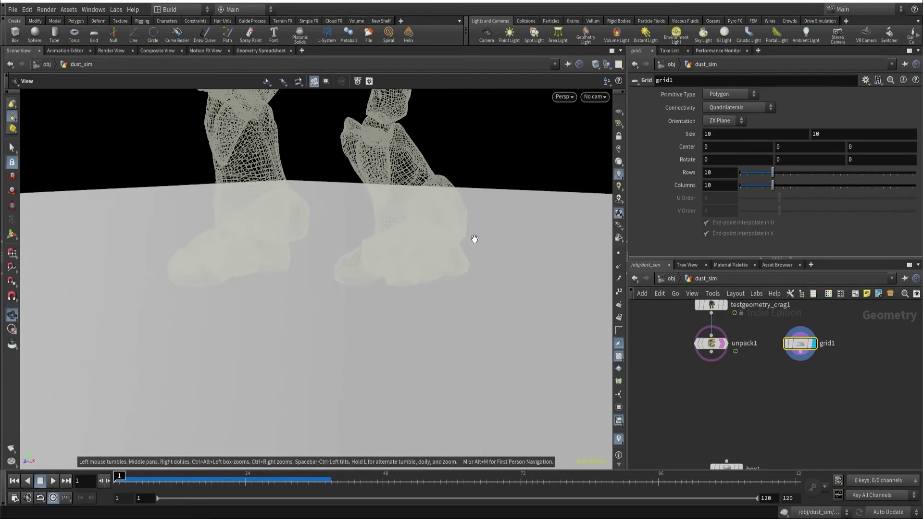
key("s")
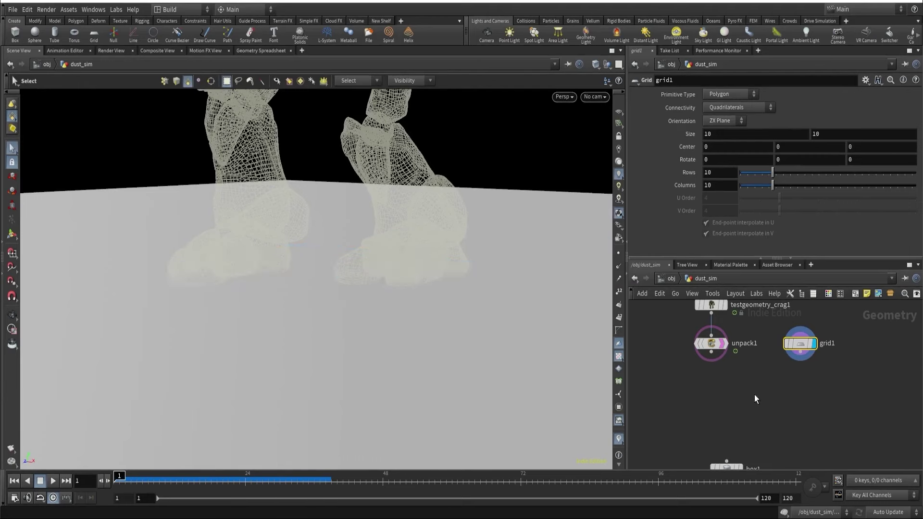
Add an Intersection Analysis node with unpack1 as its first input and grid1 as its second
key("Tab")
type("inter")
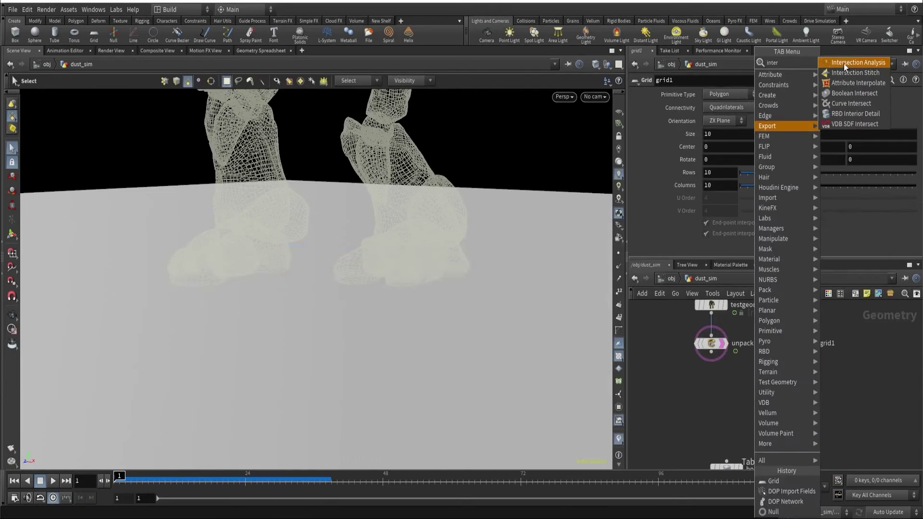
left_click(843, 63)
left_click(743, 394)
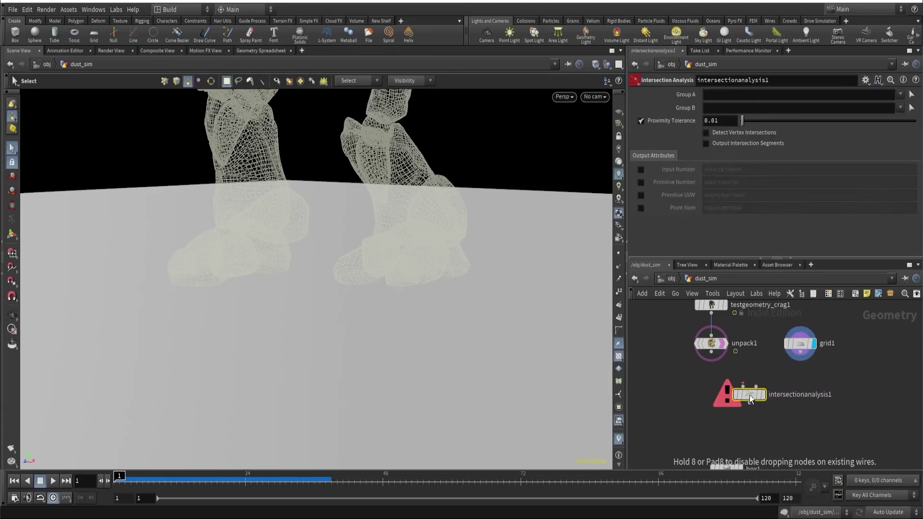
left_click(711, 352)
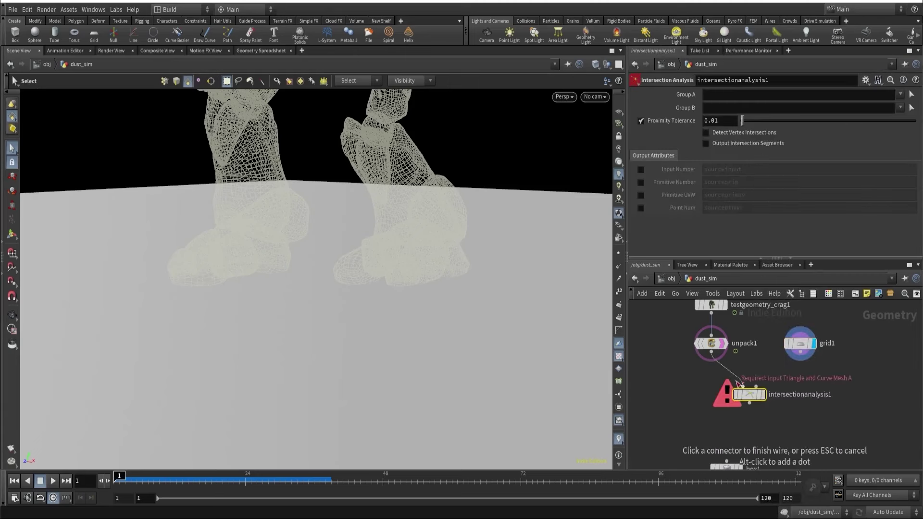
left_click(800, 356)
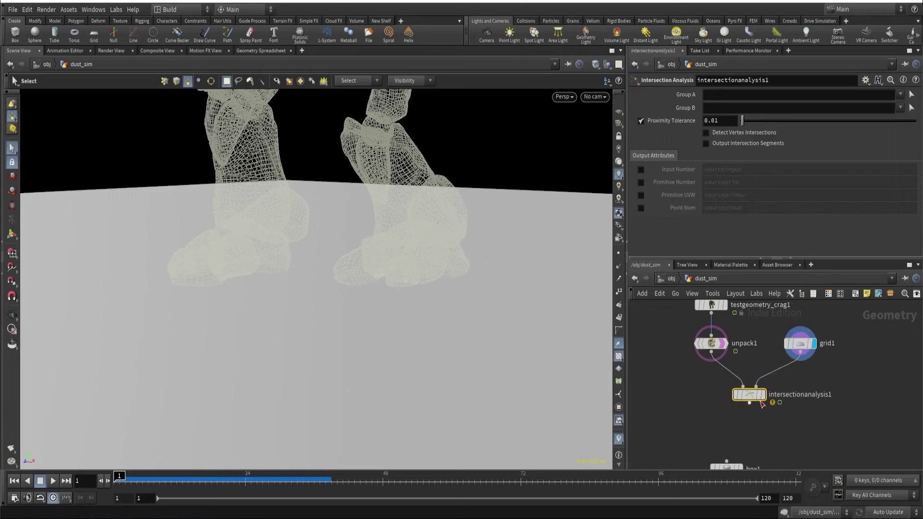
Display intersectionanalysis1 and turn off unpack1's template to view only the foot intersection points
left_click(753, 401)
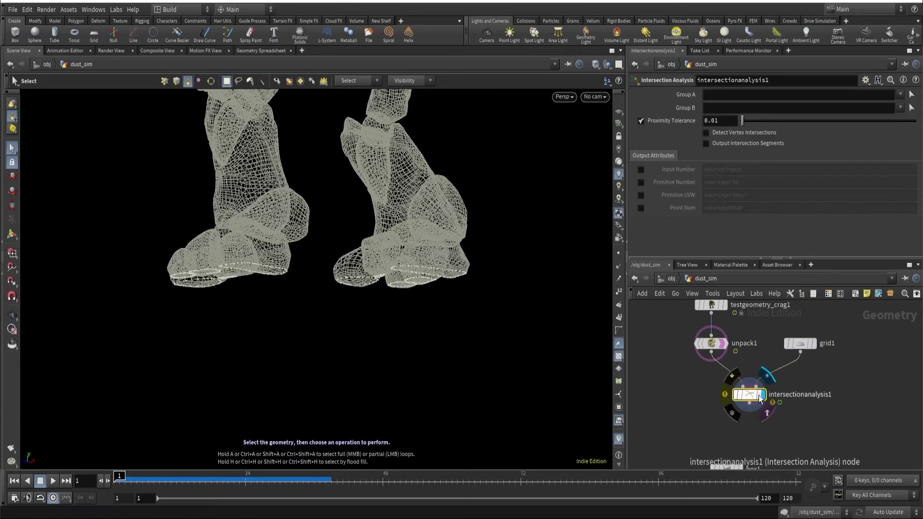
left_click(723, 343)
left_click_drag(368, 277, 353, 300, "alt")
key("s")
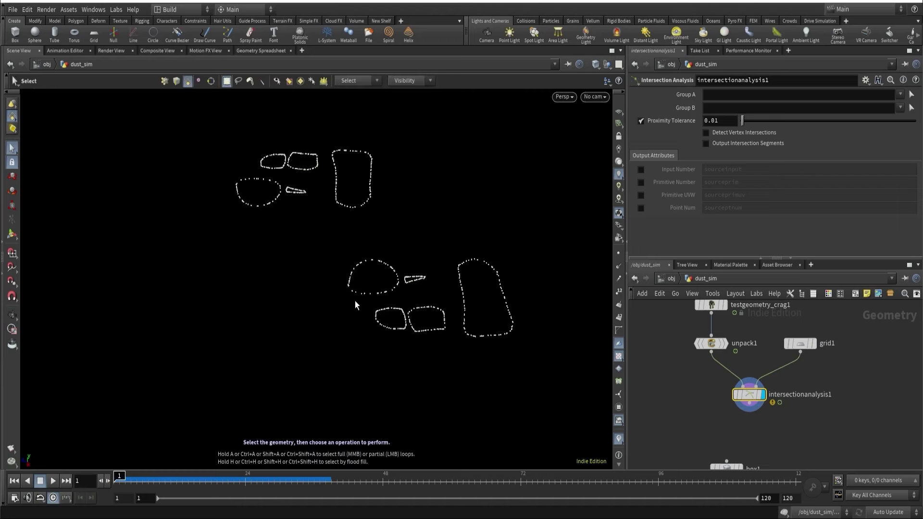
Enable Output Intersection Segments on intersectionanalysis1 and inspect the foot outlines
left_click(706, 143)
key("Escape")
left_click_drag(451, 273, 401, 212)
key("s")
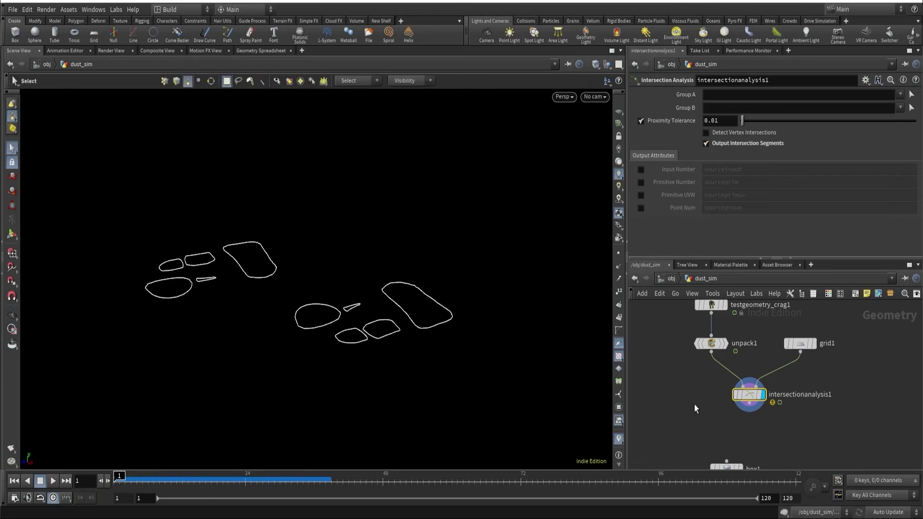
Insert a Transform node between unpack1 and intersectionanalysis1 and align it under unpack1
key("Tab")
type("tr")
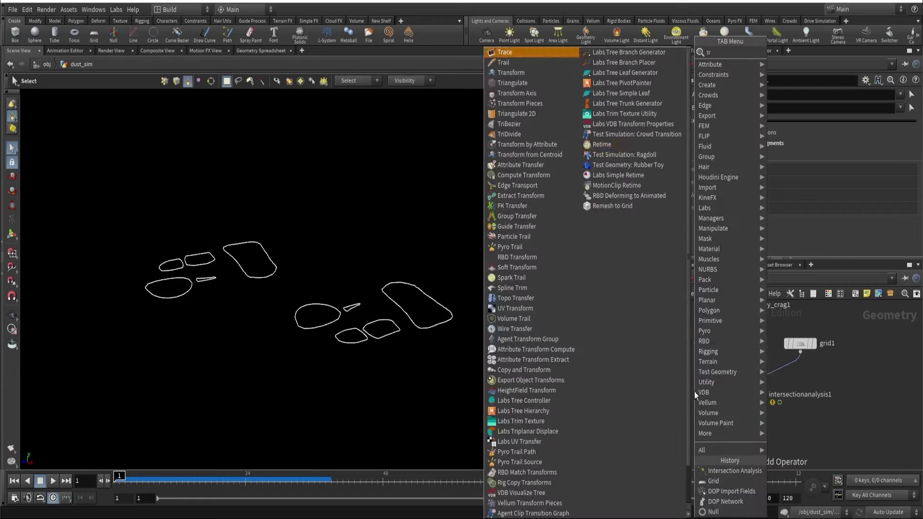
left_click(528, 74)
left_click(725, 370)
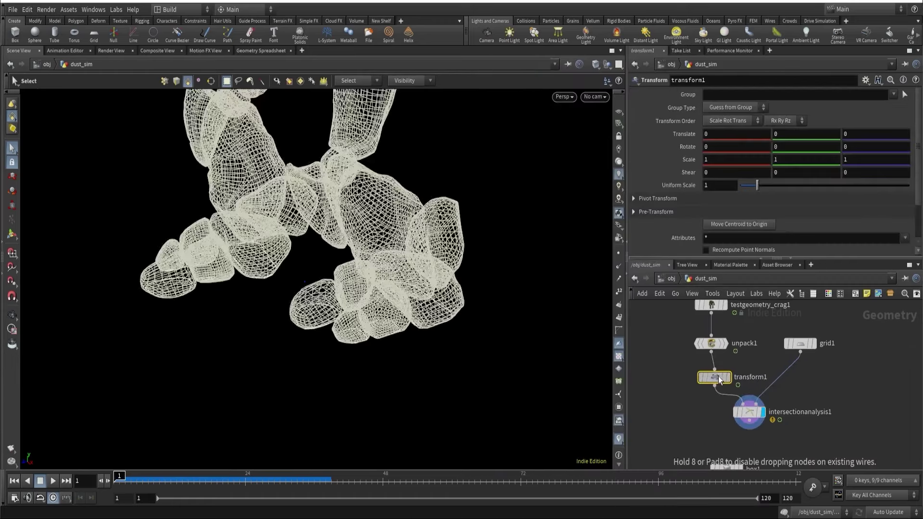
left_click_drag(718, 380, 715, 379)
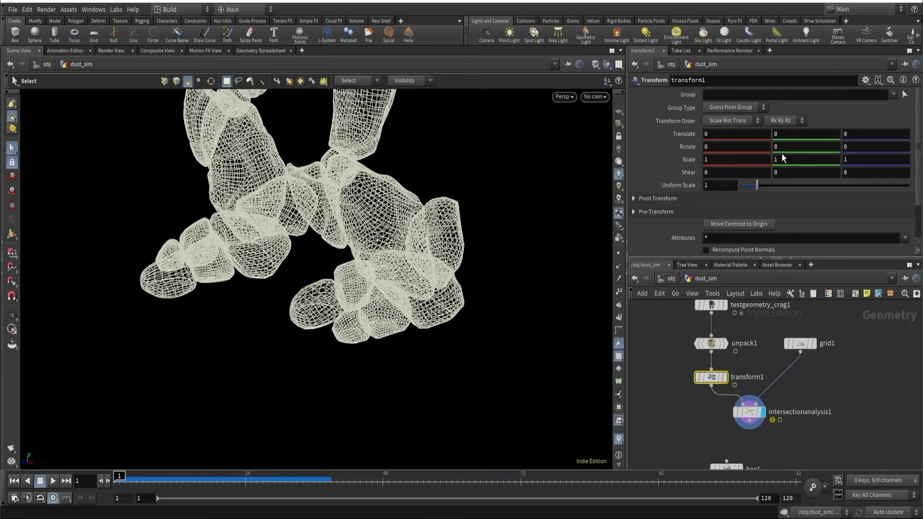
Set transform1's Y translation to -.01, then select intersectionanalysis1 and inspect the foot outlines
left_click(782, 135)
key("Return")
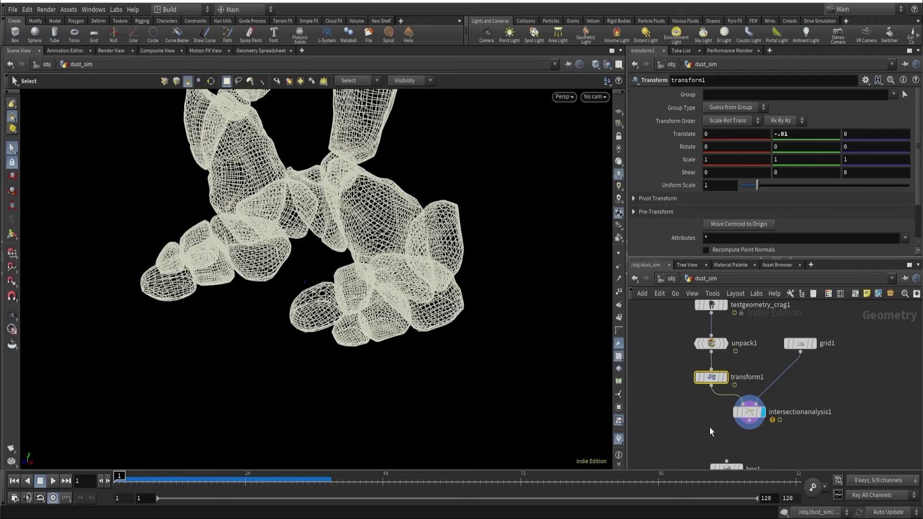
left_click(748, 411)
left_click_drag(457, 315, 477, 268)
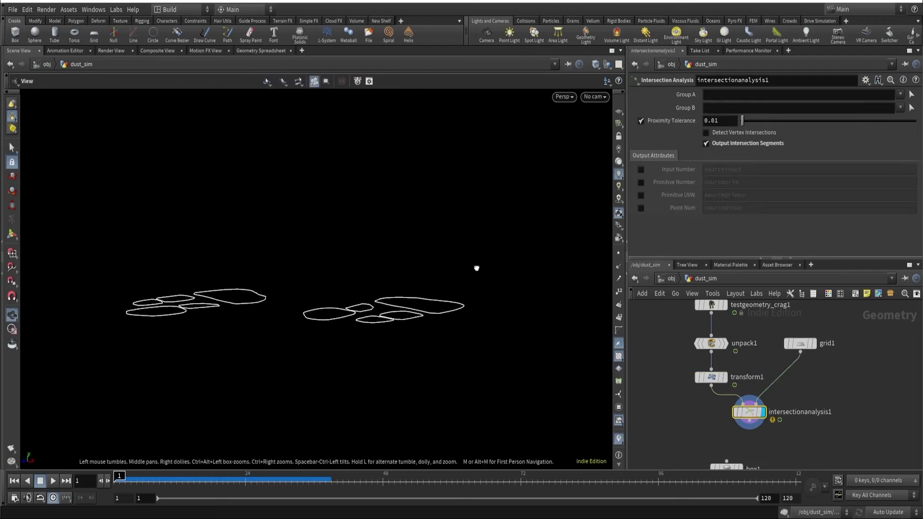
key("s")
Move the character, grid and intersection nodes up together to leave space above box1
scroll(671, 407, "down", 2)
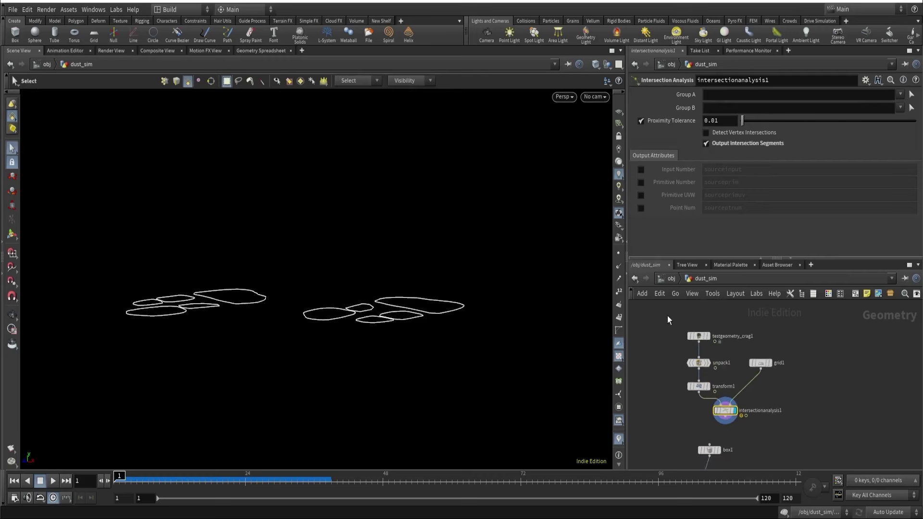
left_click_drag(667, 308, 786, 418)
left_click_drag(729, 411, 727, 359)
left_click(730, 393)
Scrub to frame 30 and briefly play the animation to check how the foot outlines change
left_click_drag(212, 476, 280, 476)
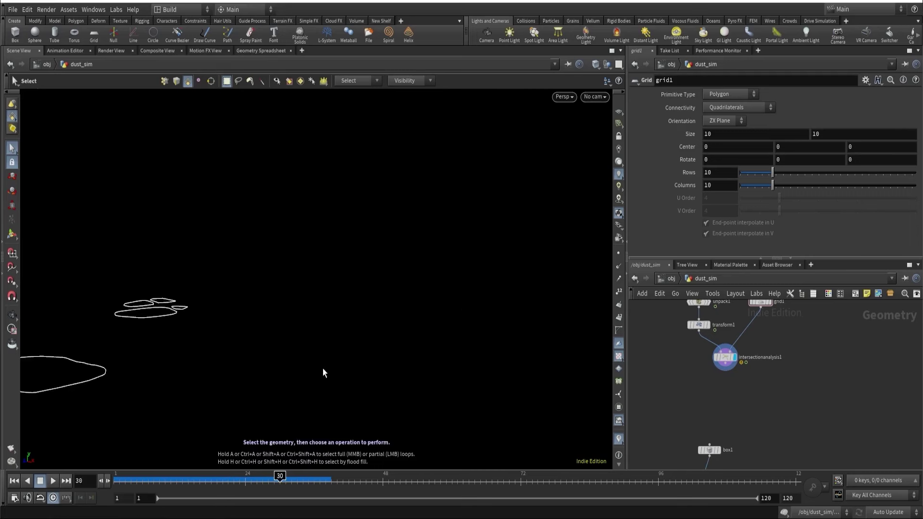
right_click_drag(302, 340, 210, 380, "alt")
left_click(50, 484)
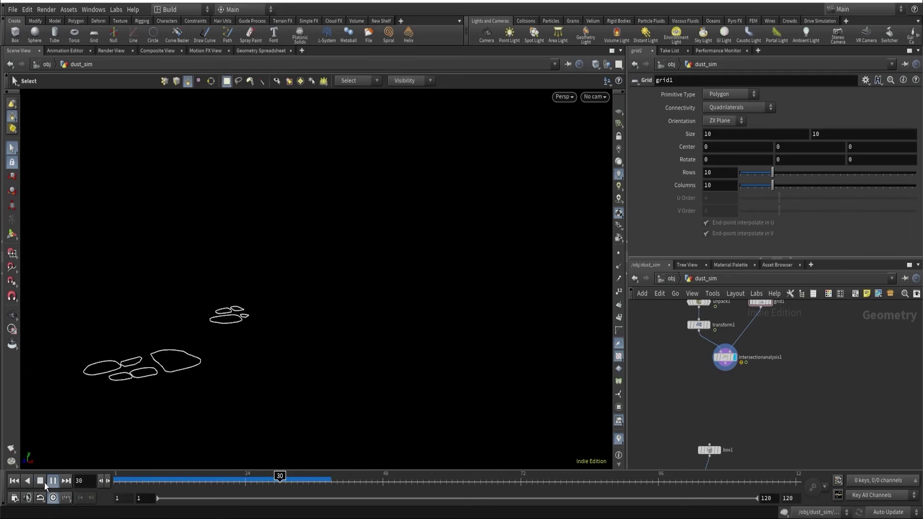
left_click(41, 481)
Add a File Cache node beneath intersectionanalysis1, wire it to that node's output and display its result
key("Tab")
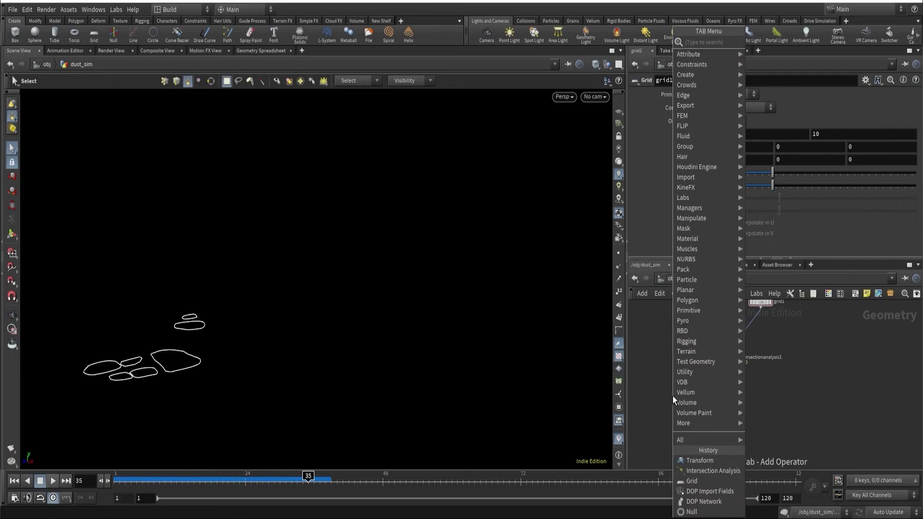
type("file")
left_click(791, 52)
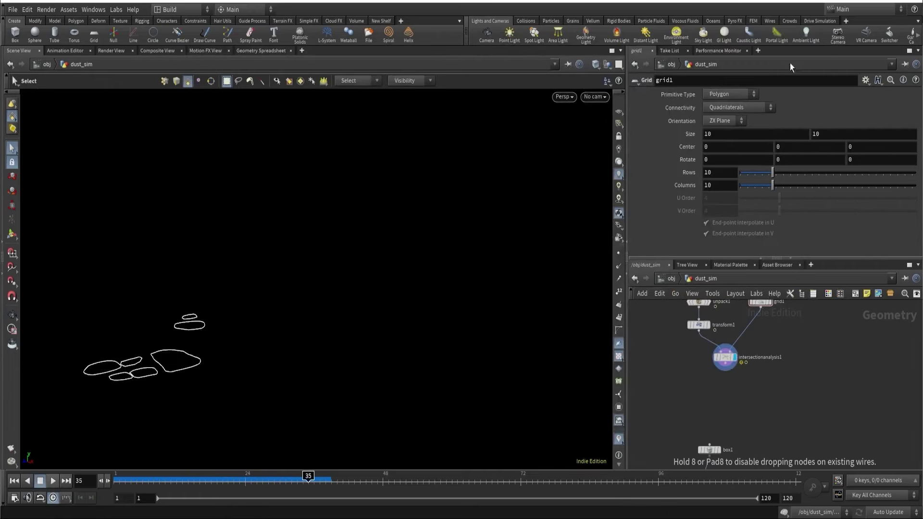
left_click(727, 387)
scroll(706, 375, "up", 4)
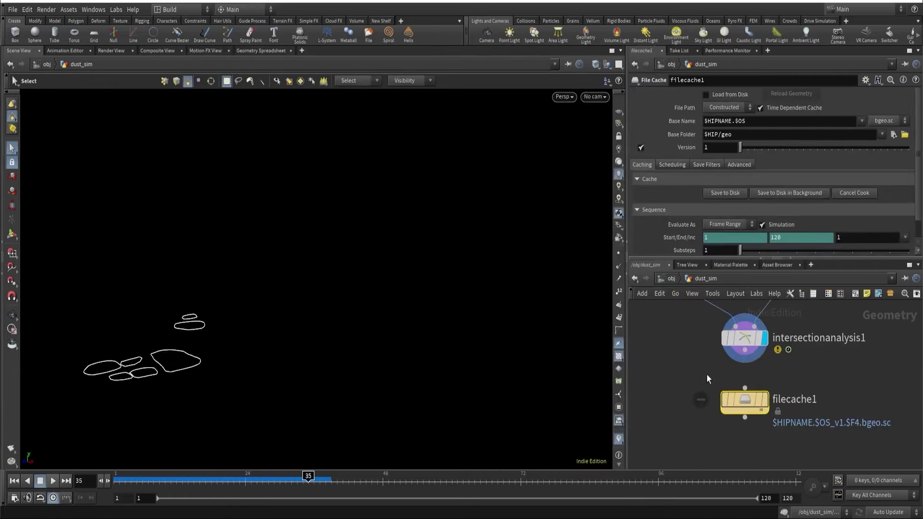
left_click(745, 355)
left_click(766, 399)
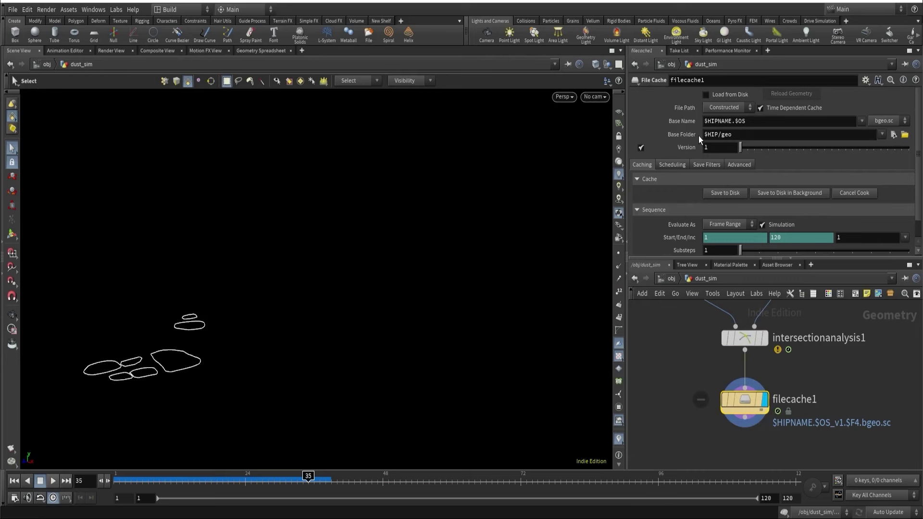
Look up the path that the HIP variable expands to in the Aliases and Variables list
left_click(27, 9)
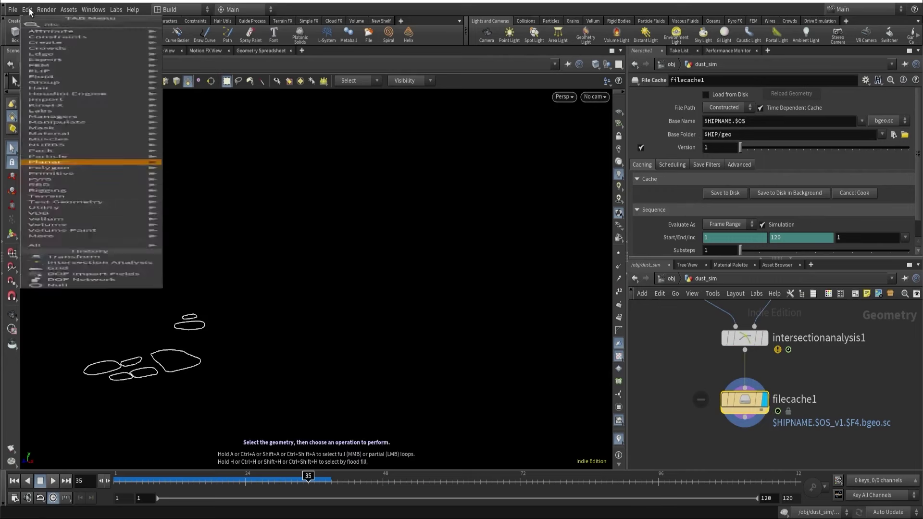
left_click(60, 138)
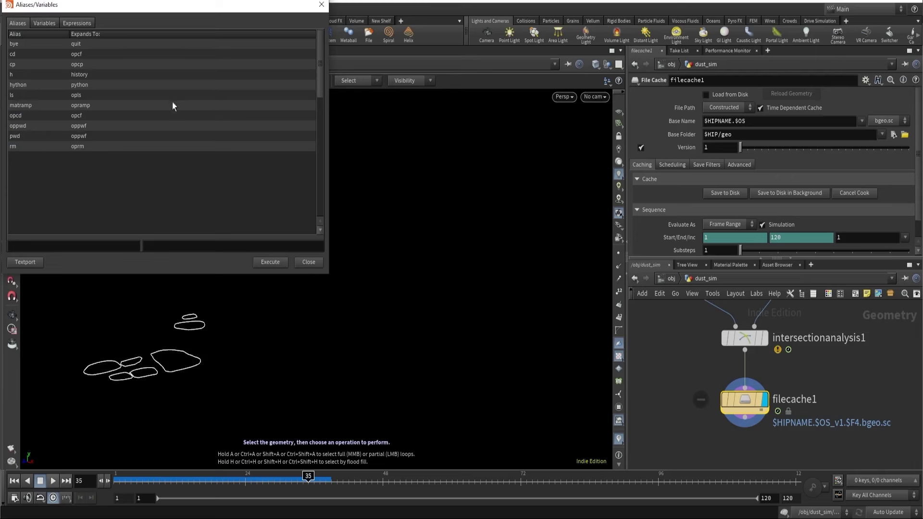
left_click(46, 23)
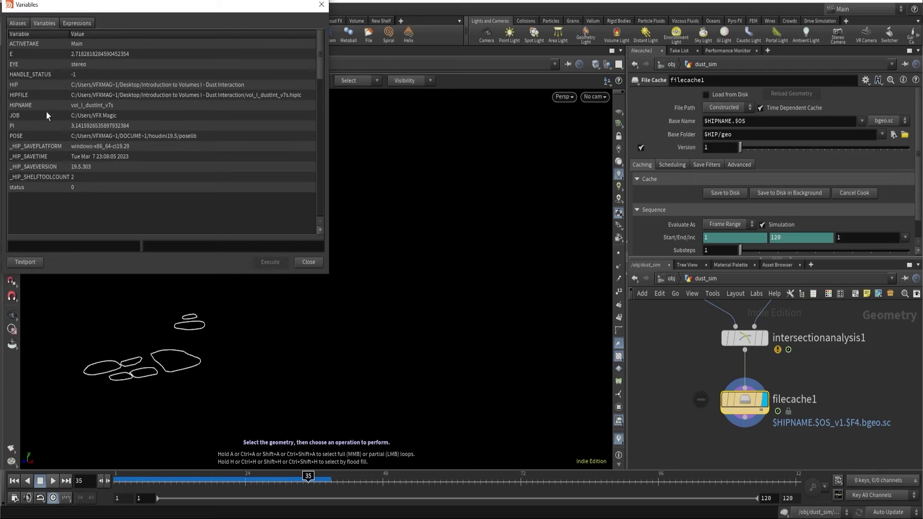
left_click(17, 86)
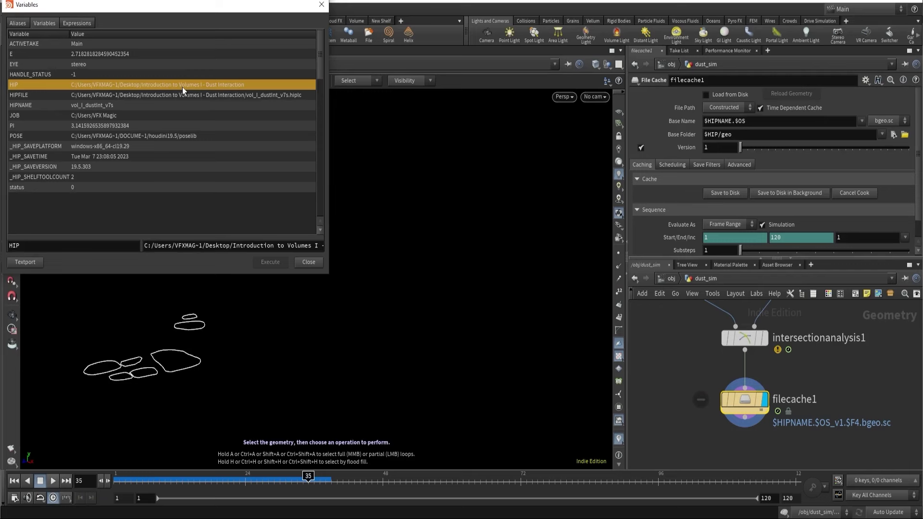
left_click(312, 261)
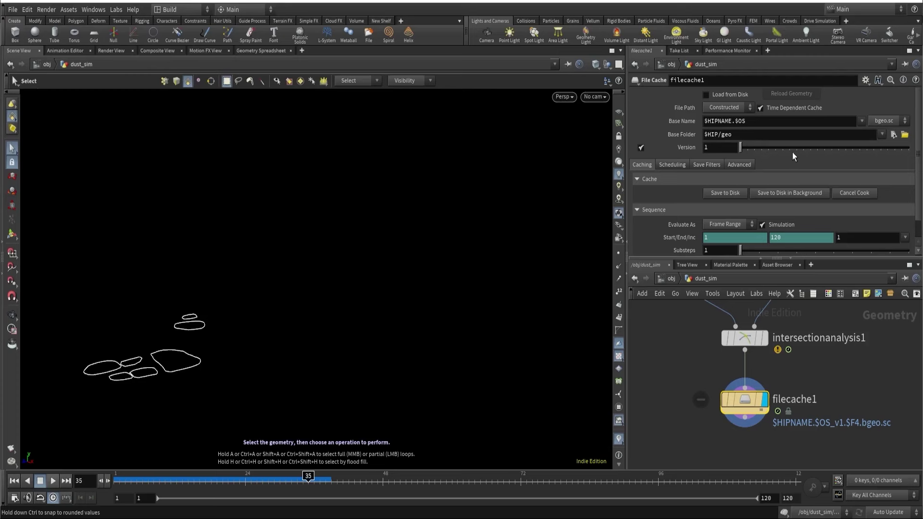
Switch the file cache's File Path to Explicit and set its Geometry File to $HIP/cache/$OS/$OS.$F.bgeo.sc
left_click(729, 106)
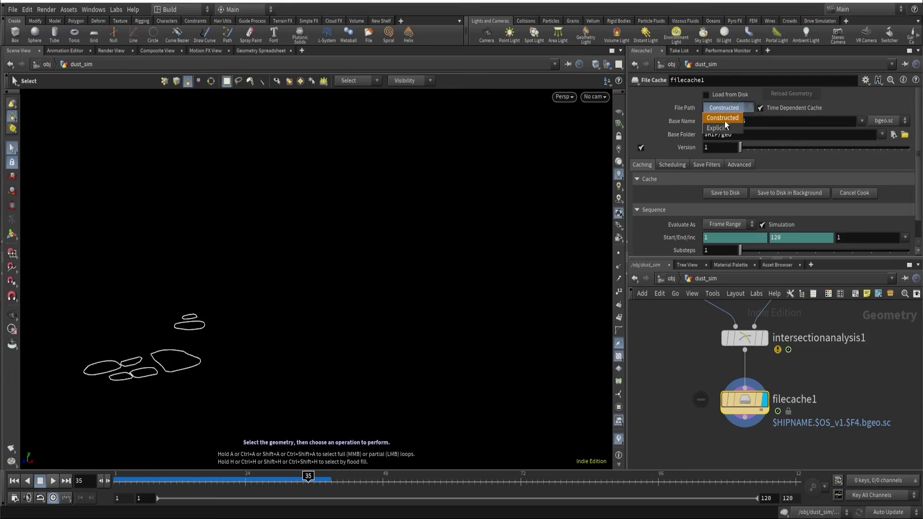
left_click(723, 125)
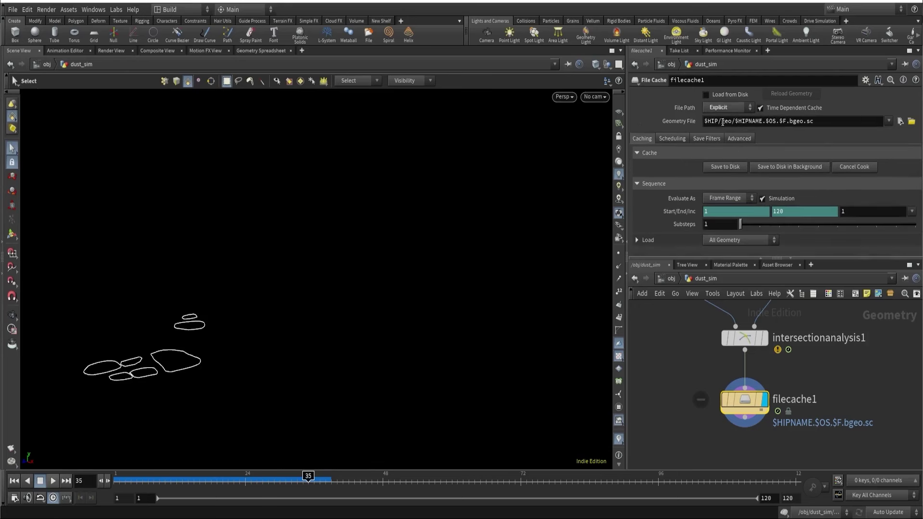
left_click(723, 121)
double_click(726, 121)
type("cache")
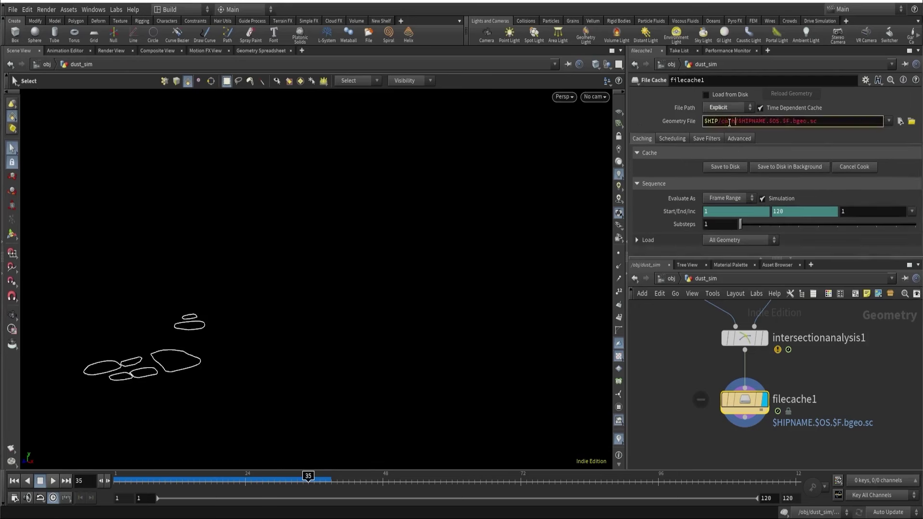
key("Return")
left_click(743, 121)
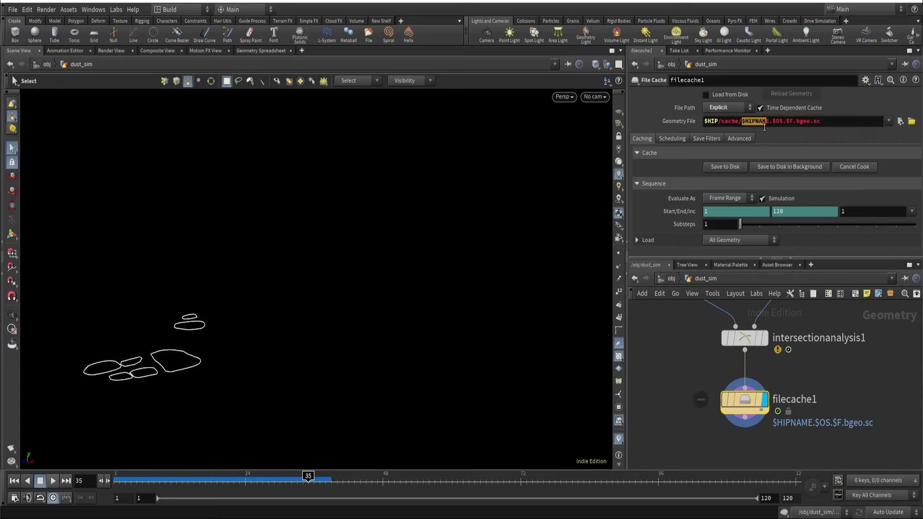
left_click_drag(743, 122, 771, 121)
type("$OS/")
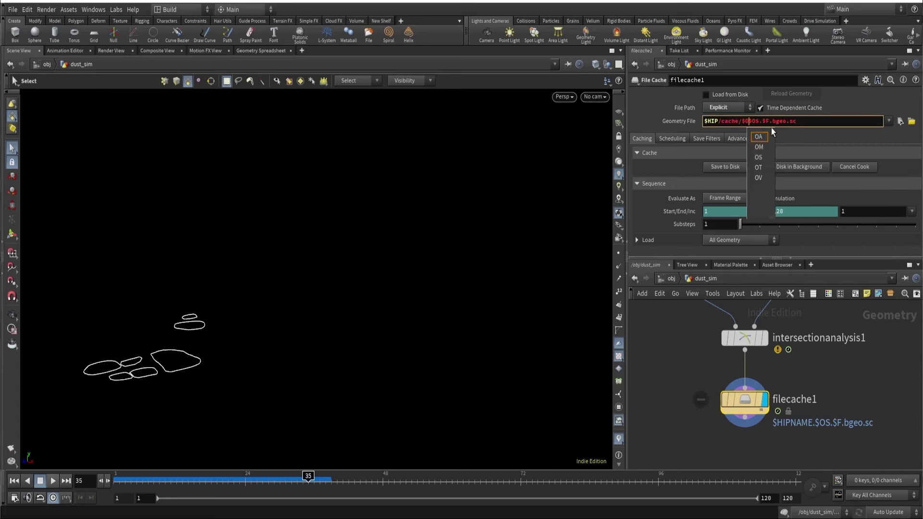
key("Return")
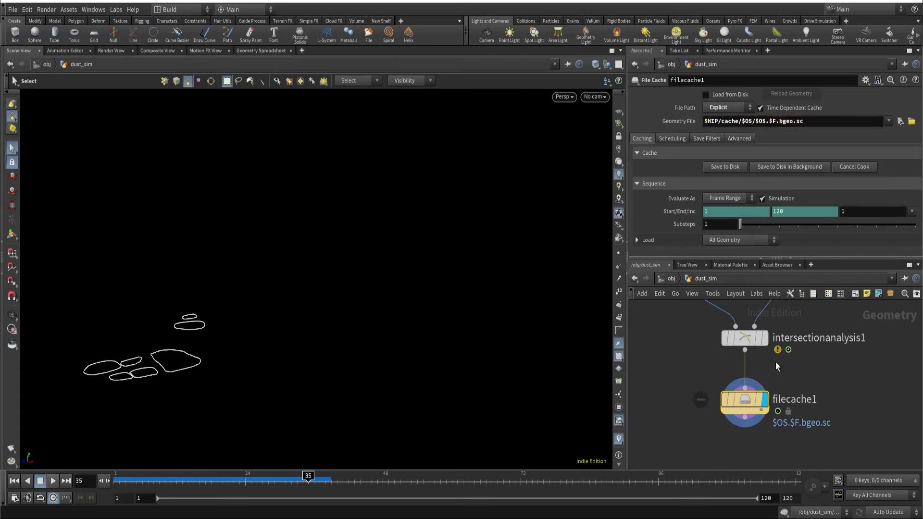
Check the cache's expanded geometry file path and rename the File Cache node intersection_v1
left_click(670, 123)
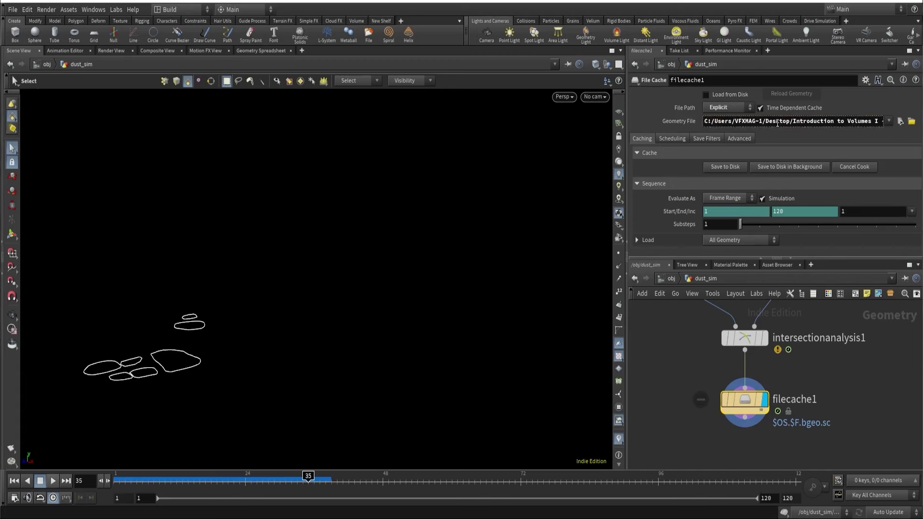
left_click_drag(778, 123, 922, 122)
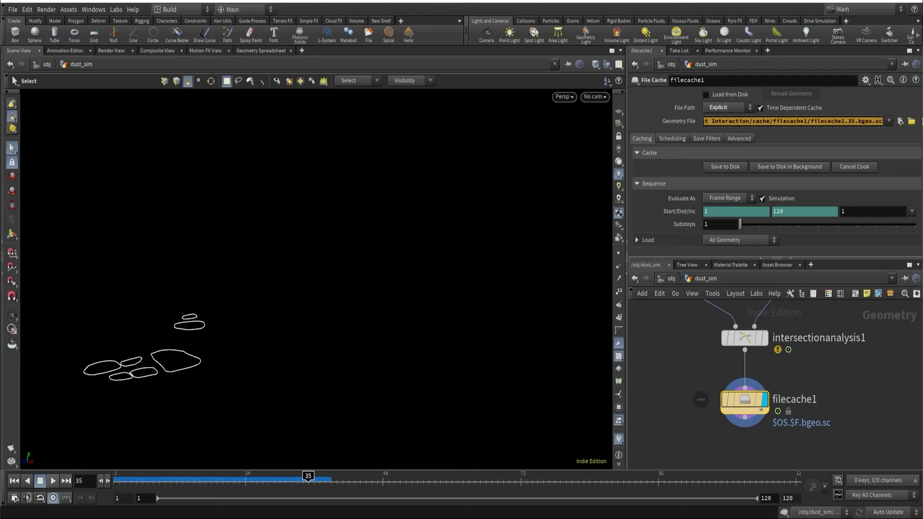
double_click(794, 401)
type("intersection")
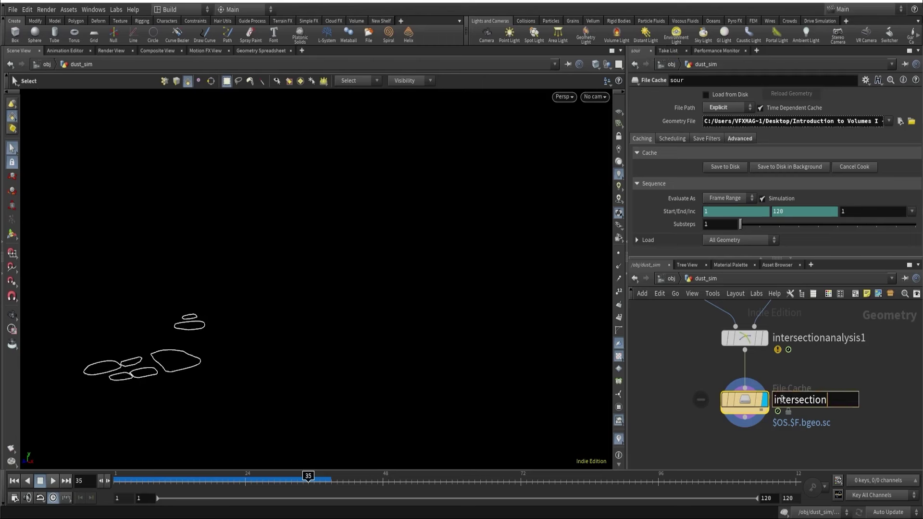
type("_v1")
key("Return")
left_click(666, 123)
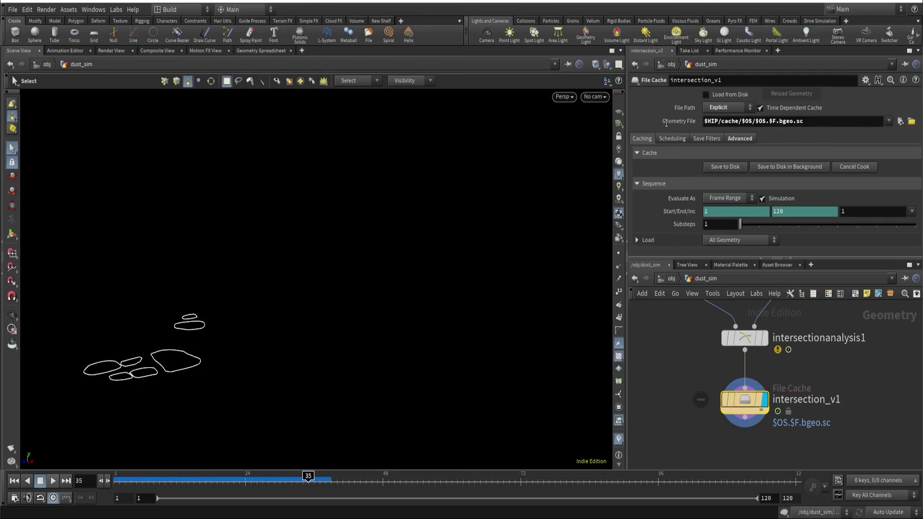
Enable Load from Disk on intersection_v1 and save its frame range 1 to 120 to disk
left_click(709, 94)
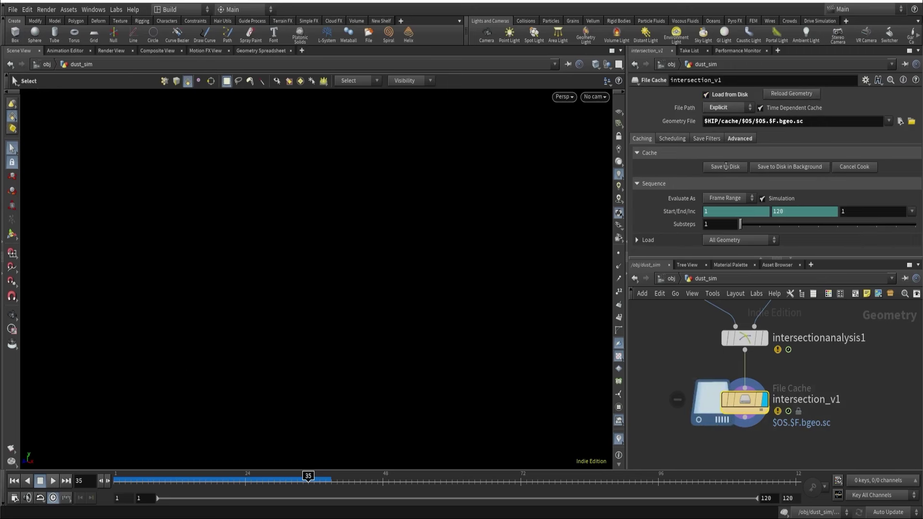
left_click(726, 166)
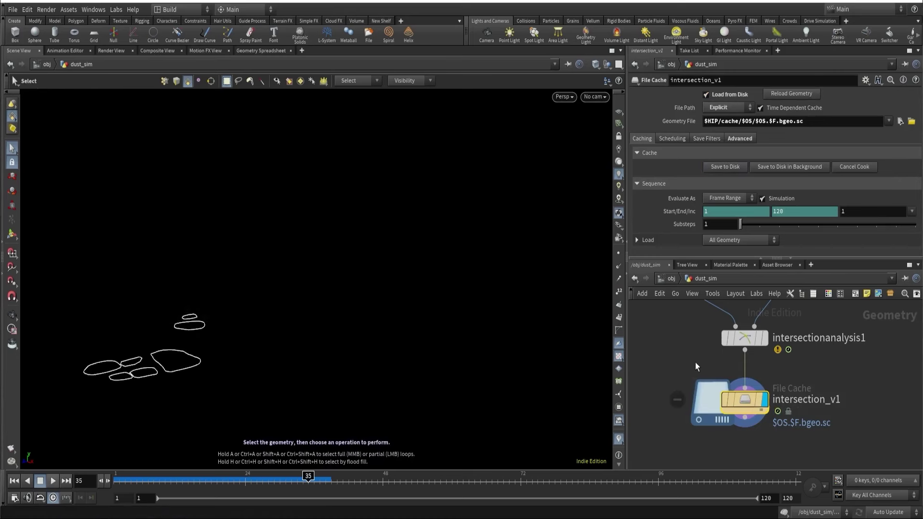
Feed intersection_v1 into pyrosource1 in place of box1, and delete box1
middle_click_drag(681, 400, 687, 310)
left_click(751, 328)
scroll(689, 384, "down", 5)
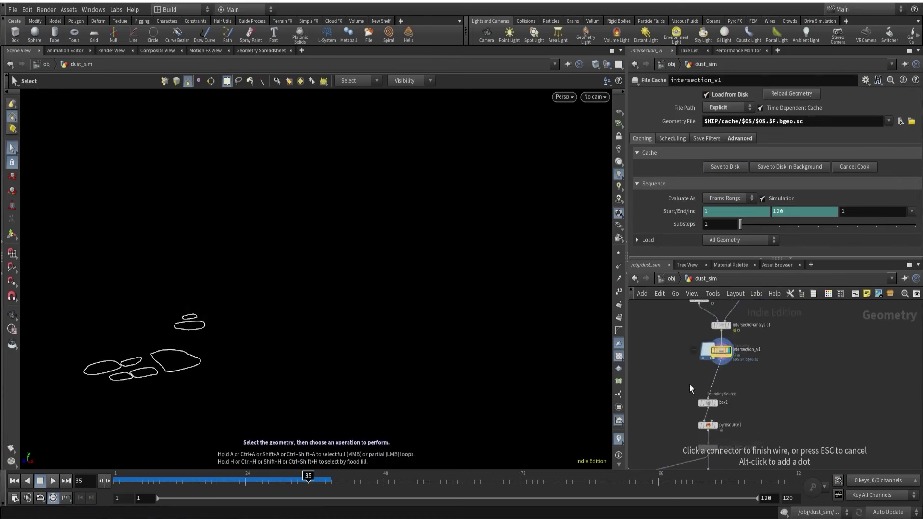
scroll(702, 403, "up", 3)
middle_click_drag(709, 406, 714, 336)
left_click(715, 339)
left_click_drag(714, 341, 676, 335)
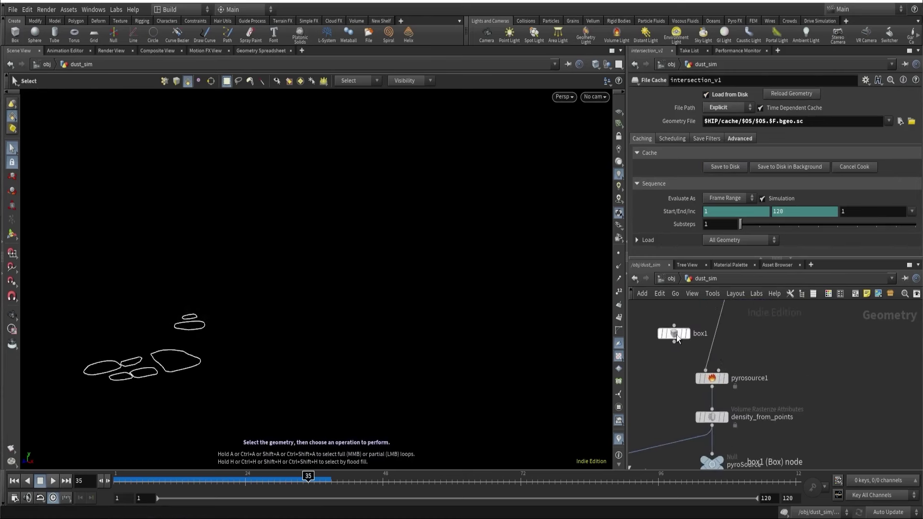
key("Delete")
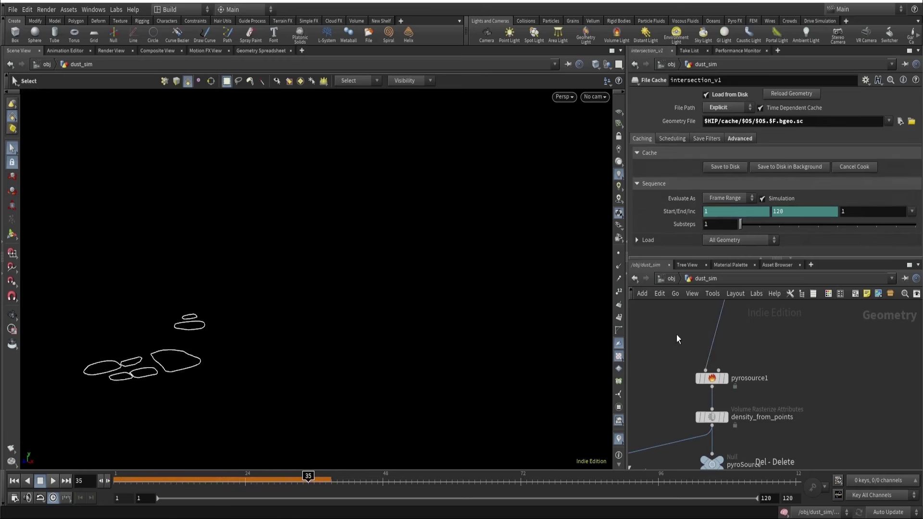
Display pyrosource1's output, then switch back to intersection_v1 and examine the cached foot outlines up close
left_click(725, 381)
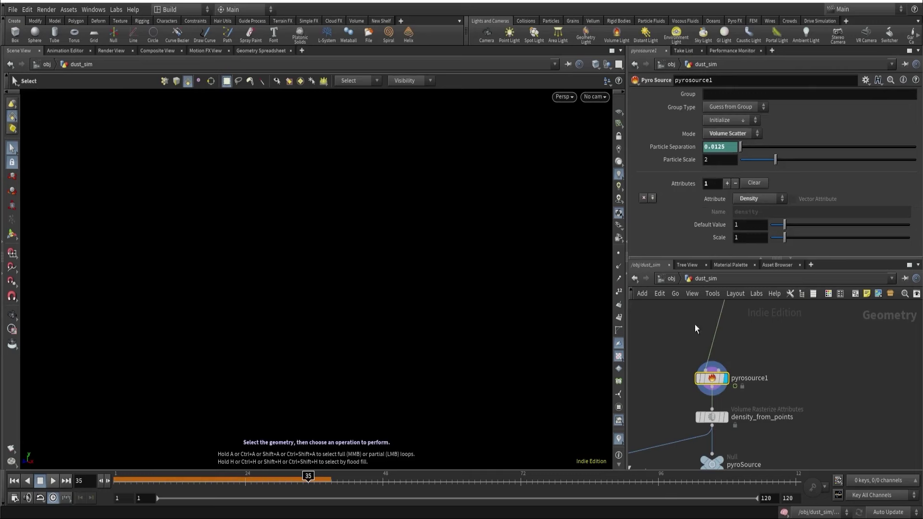
middle_click_drag(694, 326, 690, 420)
left_click(745, 344)
left_click(735, 346)
left_click_drag(308, 300, 313, 327, "alt")
right_click_drag(314, 317, 331, 277, "alt")
middle_click_drag(332, 277, 490, 252, "alt")
left_click_drag(448, 252, 447, 250)
key("s")
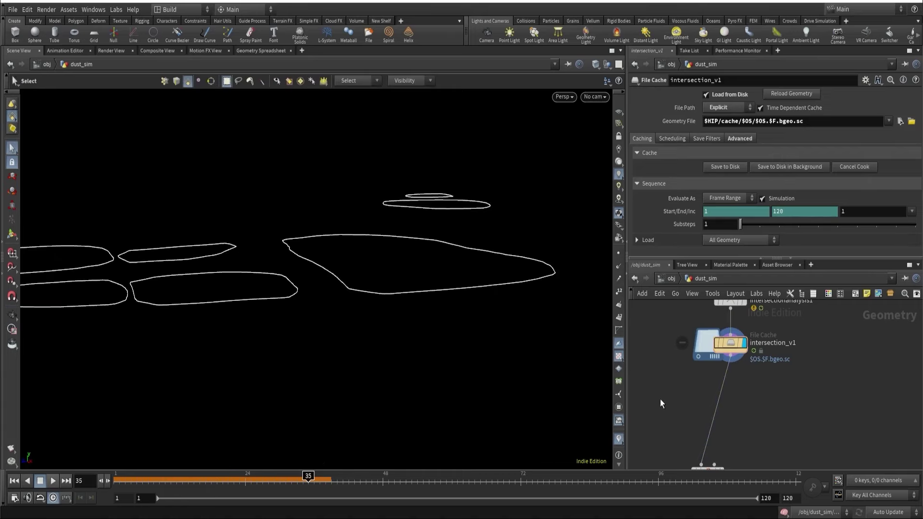
Insert a PolyWire node between intersection_v1 and pyrosource1, and display its result
key("Tab")
type("poly")
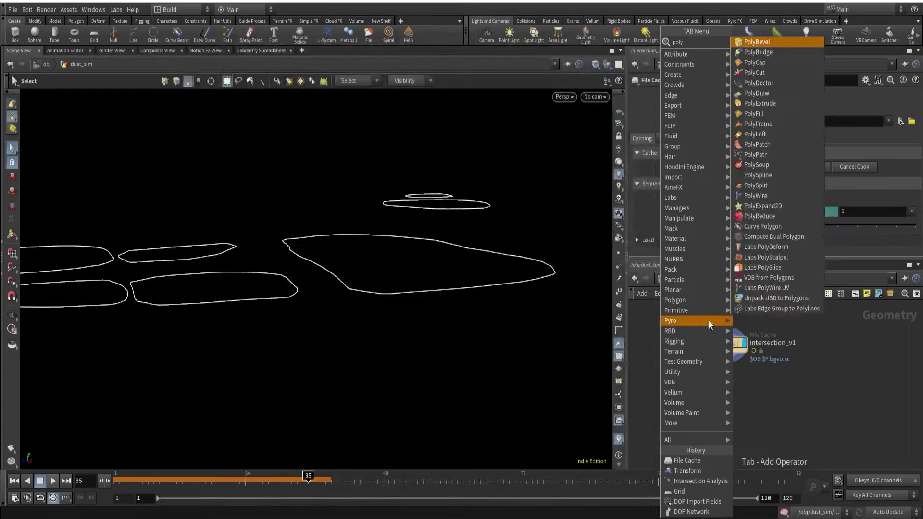
left_click(756, 197)
left_click(723, 389)
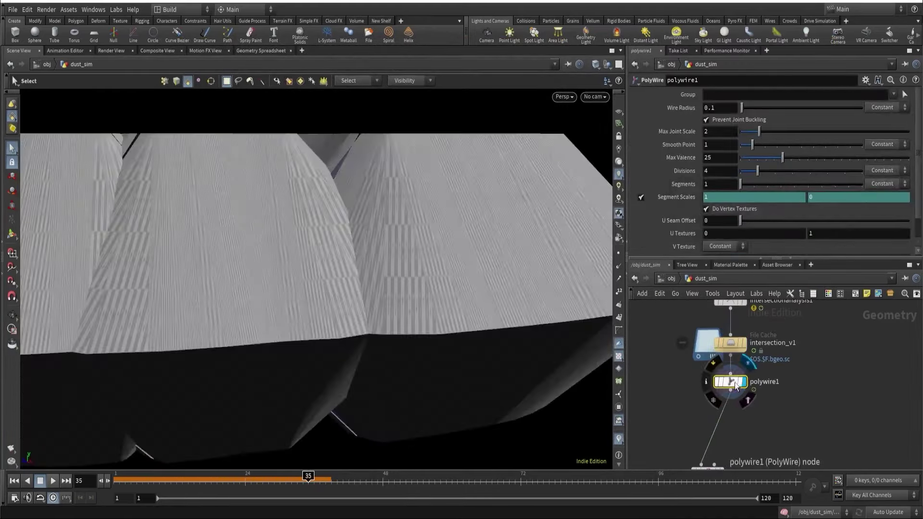
right_click_drag(414, 260, 325, 270, "alt")
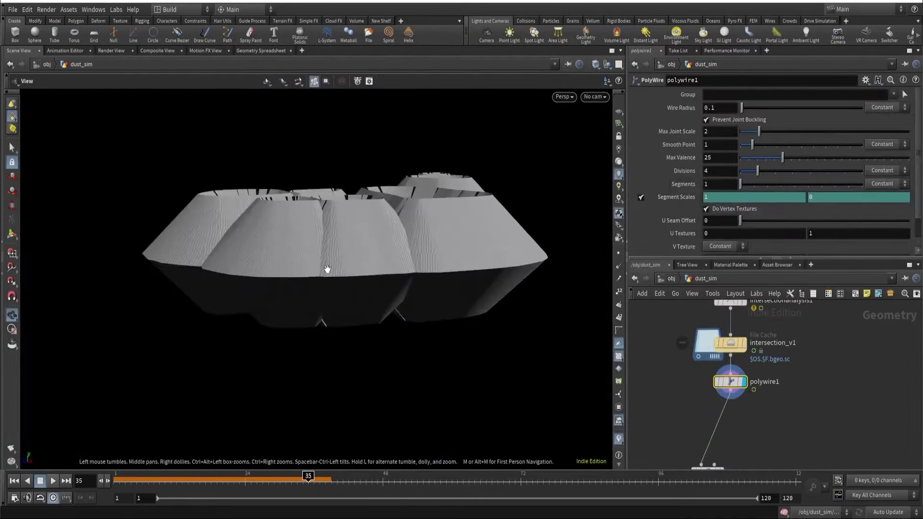
left_click_drag(326, 270, 337, 312, "alt")
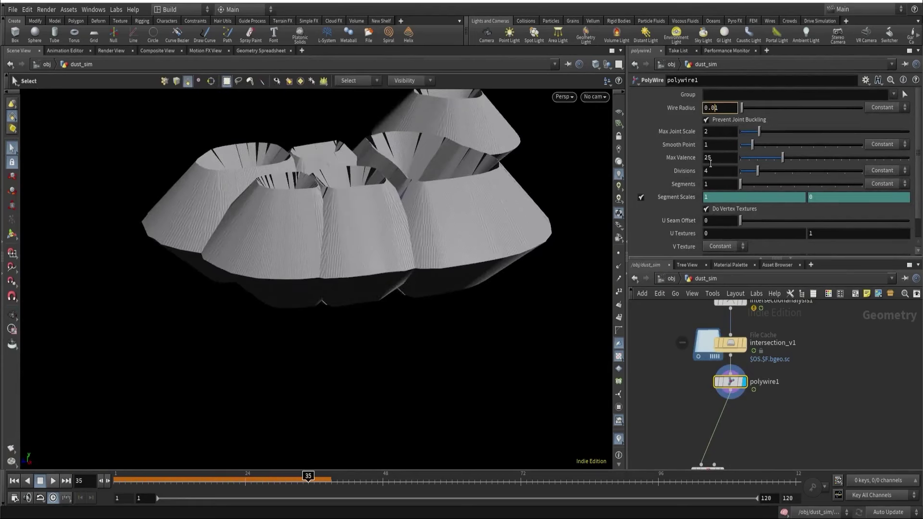
Try Wire Radius 0.01 and 0.001 on polywire1, settle on 0.0025, and inspect the thin outlines up close
key("Return")
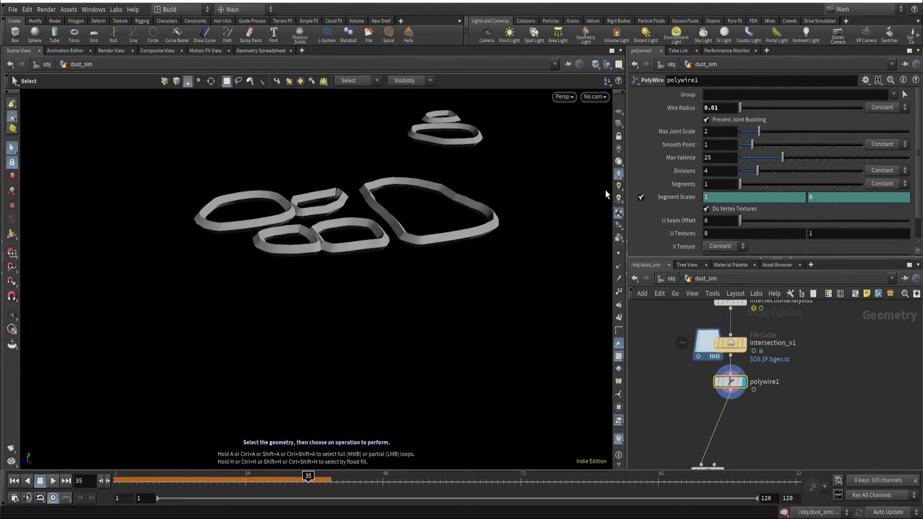
type("0")
key("Return")
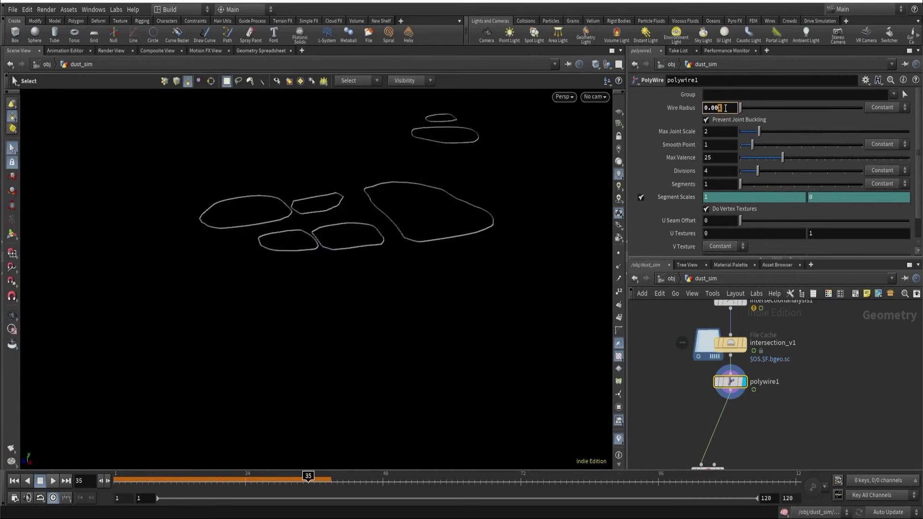
key("Return")
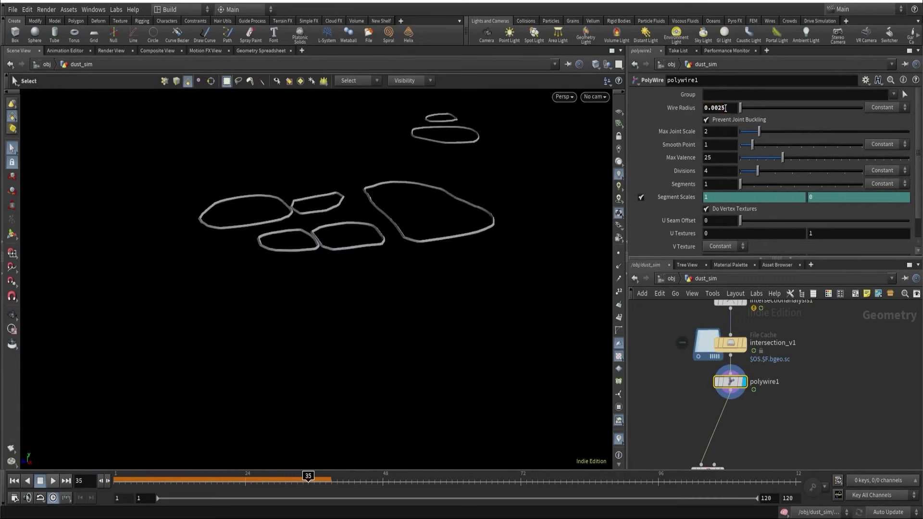
left_click_drag(441, 205, 437, 263, "alt")
right_click_drag(437, 262, 505, 152, "alt")
middle_click_drag(476, 221, 444, 320, "alt")
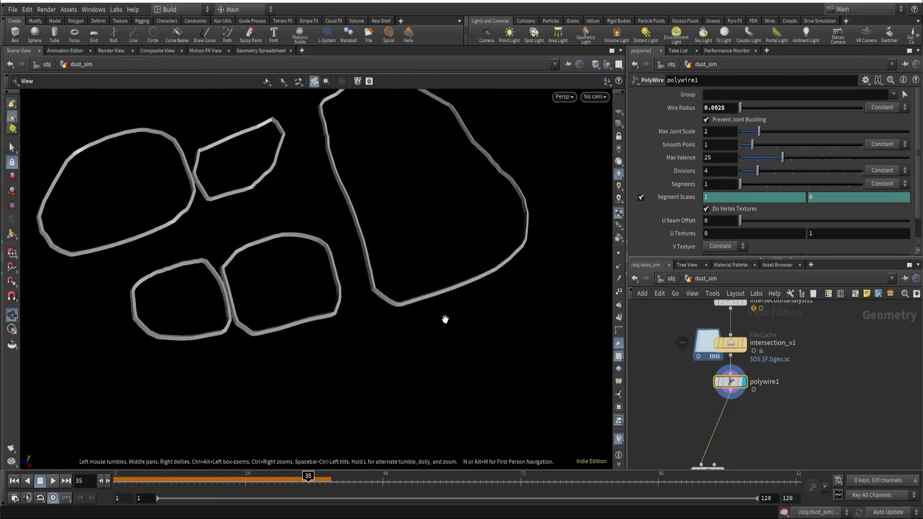
right_click_drag(431, 255, 467, 230, "alt")
key("s")
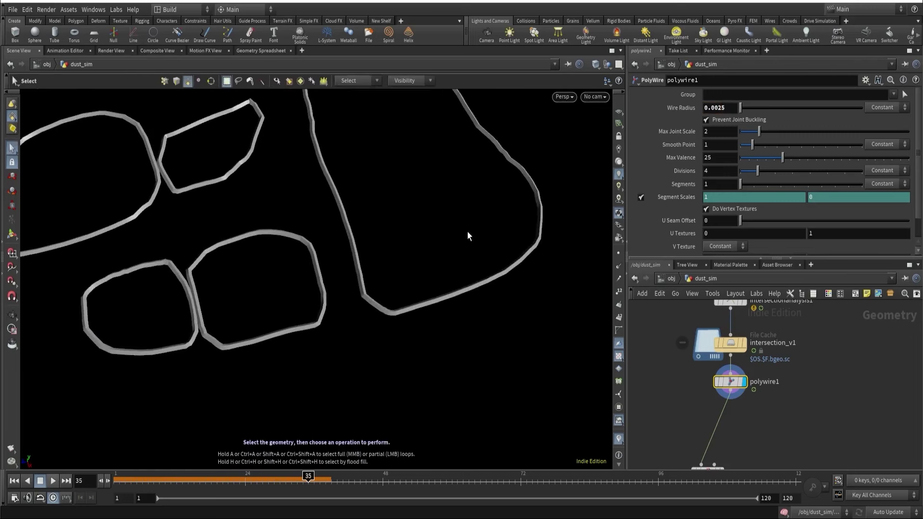
Set polywire1's Wire Radius to 0.025 and inspect the thicker outlines from several angles
key("BackSpace")
key("Return")
right_click_drag(309, 295, 192, 332, "alt")
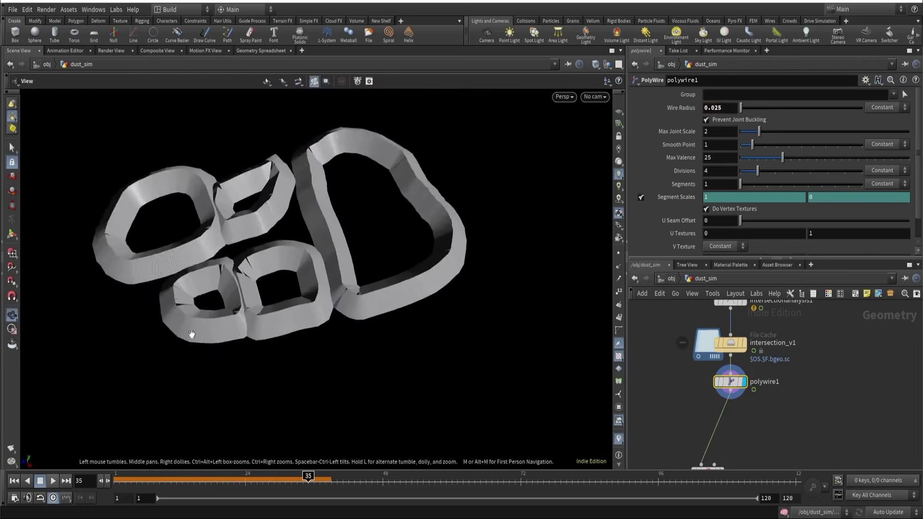
left_click_drag(374, 307, 397, 214, "alt")
scroll(742, 403, "down", 6)
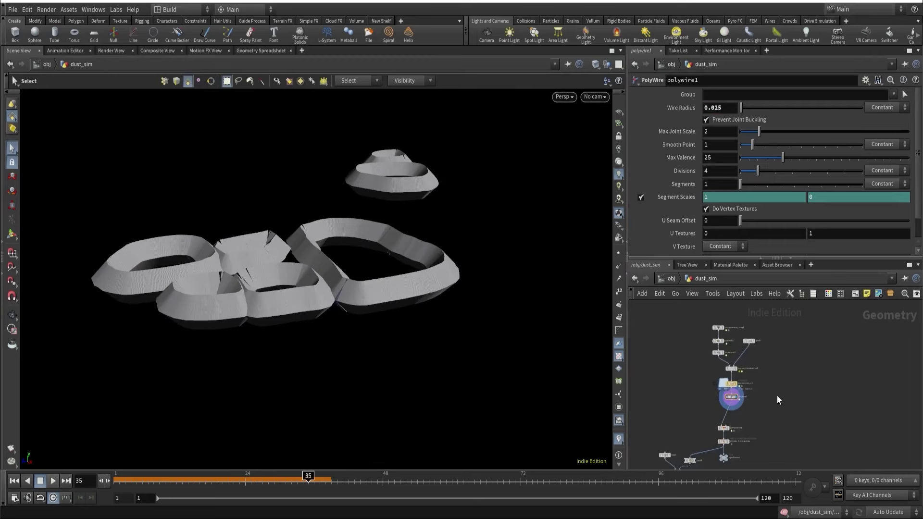
Add a Merge node combining testgeometry_crag1 and polywire1, and display it to compare the wires with Crag's feet
key("Tab")
type("mer")
left_click(717, 53)
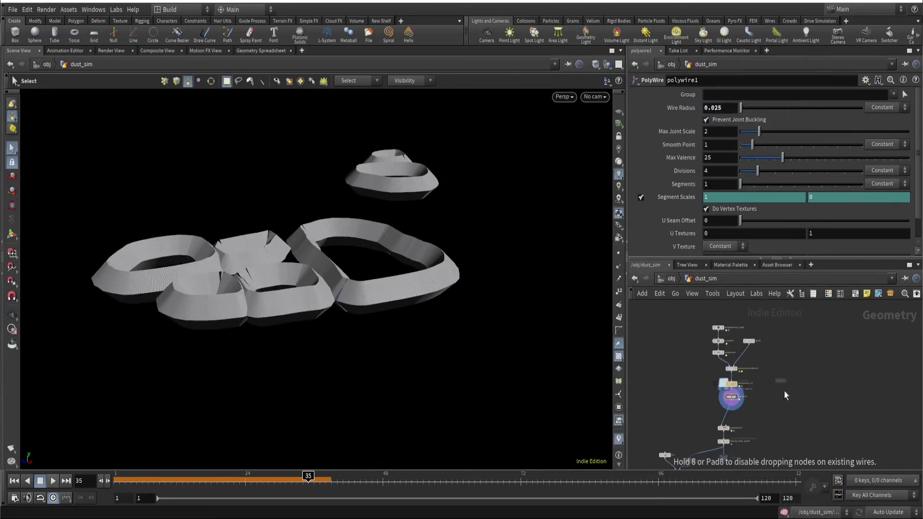
left_click(785, 407)
scroll(768, 391, "up", 5)
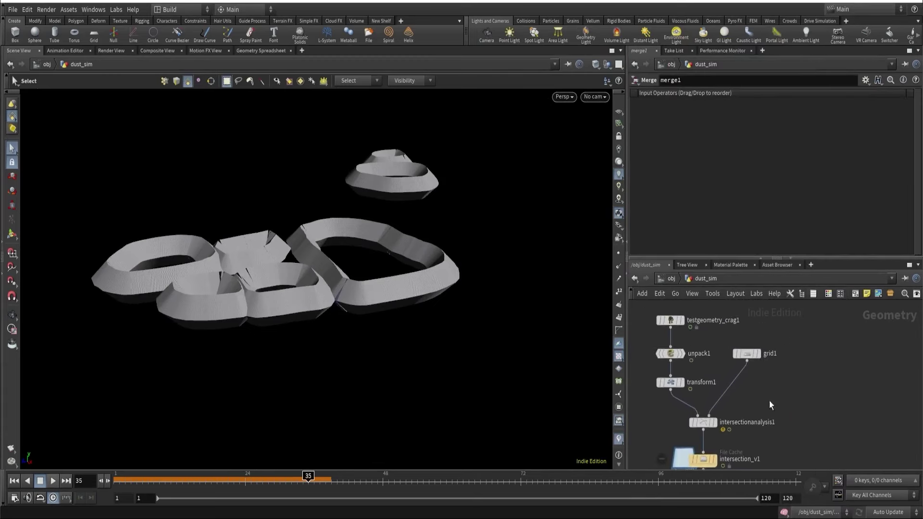
middle_click_drag(774, 419, 737, 324)
left_click(801, 415)
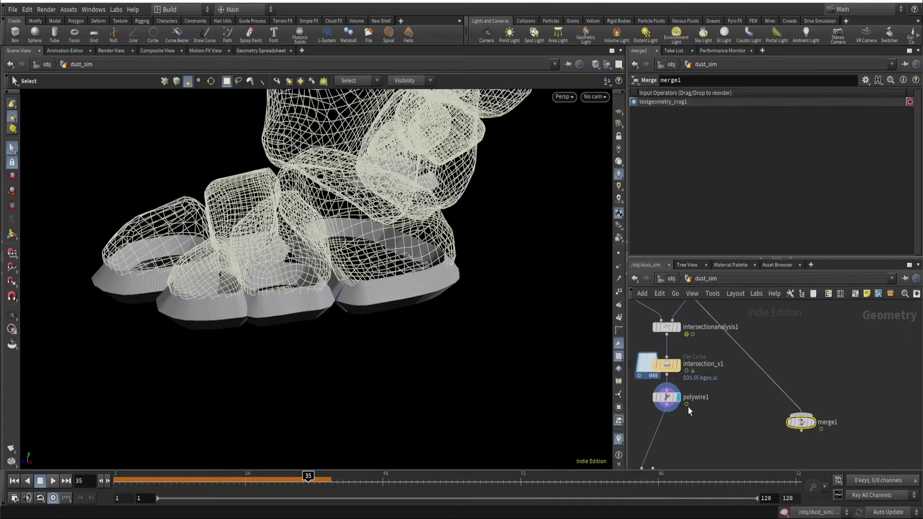
left_click(800, 415)
left_click(813, 422)
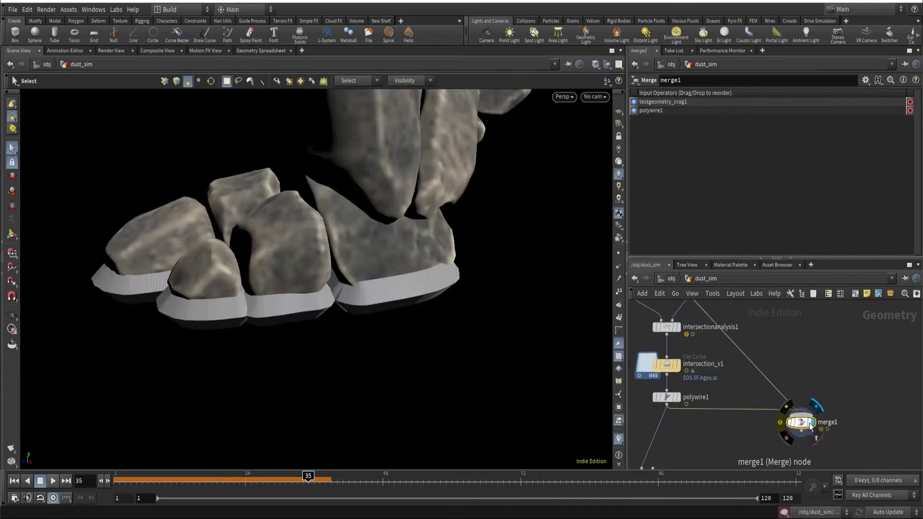
right_click_drag(403, 248, 338, 293, "alt")
left_click_drag(338, 293, 365, 313, "alt")
key("s")
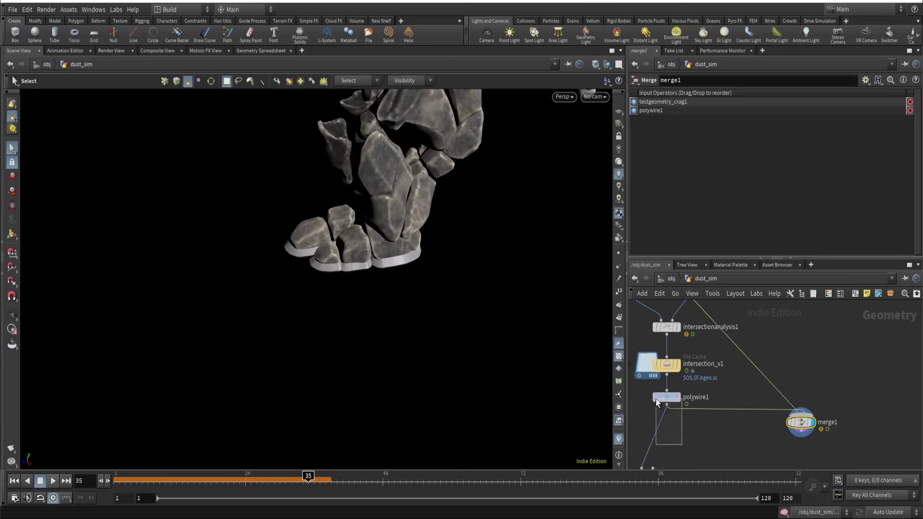
Set polywire1's Divisions to 8 and check the rounder wires around the feet
left_click_drag(655, 399, 655, 397)
middle_click_drag(727, 110, 751, 138)
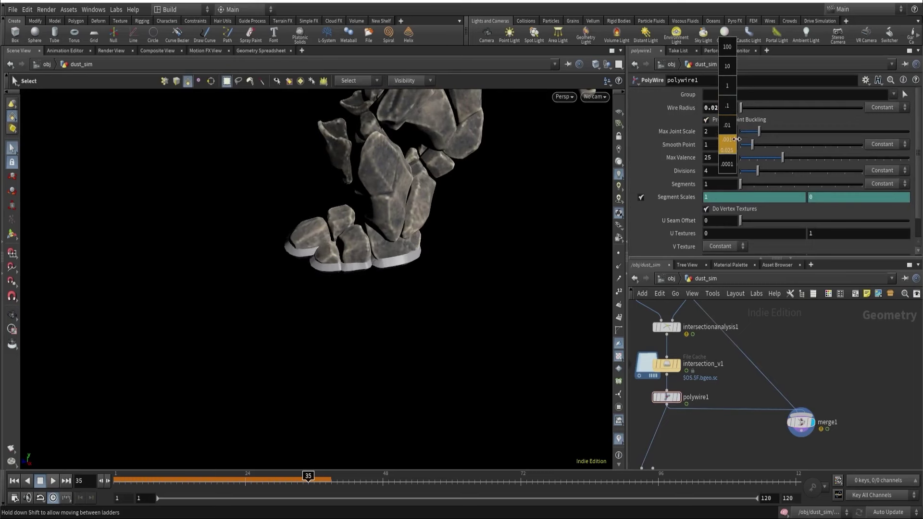
left_click_drag(327, 271, 480, 243, "alt")
key("s")
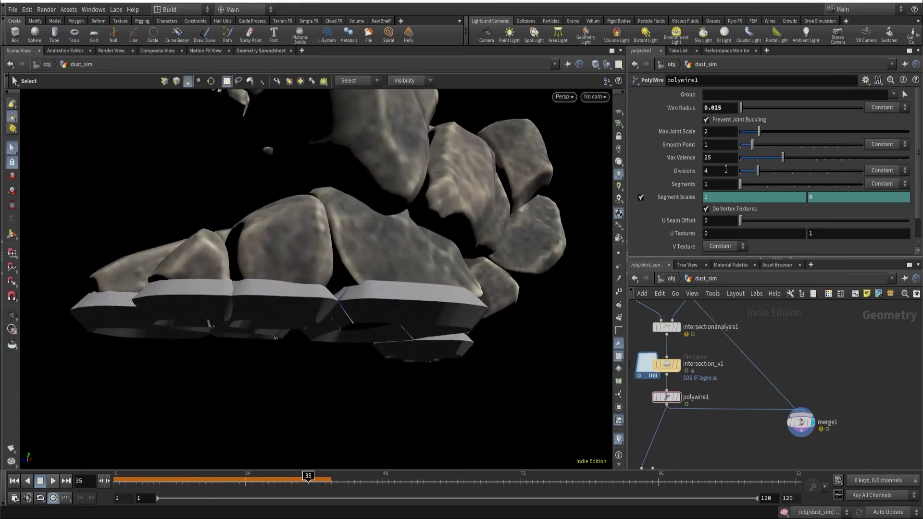
left_click_drag(753, 172, 828, 172)
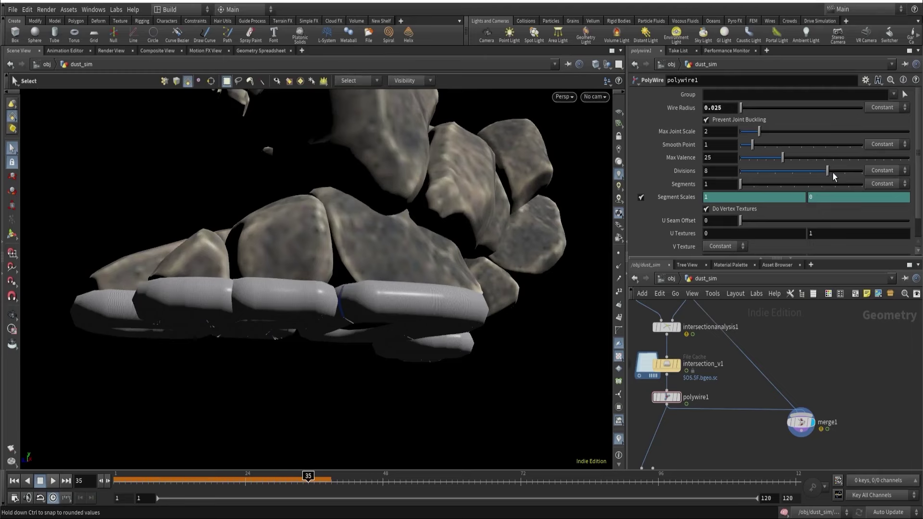
right_click_drag(373, 272, 280, 261, "alt")
left_click_drag(281, 262, 339, 310, "alt")
Display pyrosource1 and examine the points scattered inside the foot outlines
middle_click_drag(681, 436, 735, 375)
scroll(725, 419, "up", 3)
left_click(709, 412)
left_click(692, 412)
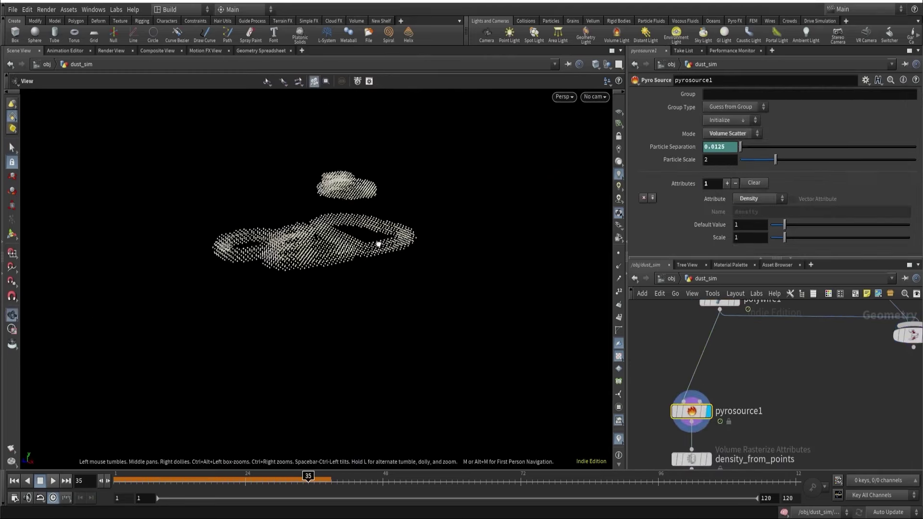
left_click_drag(378, 244, 428, 299)
key("s")
Display density_from_points and examine the rasterized density volume around the footprints
middle_click_drag(657, 401, 654, 324)
left_click(709, 363)
left_click(689, 384)
right_click_drag(429, 227, 275, 268, "alt")
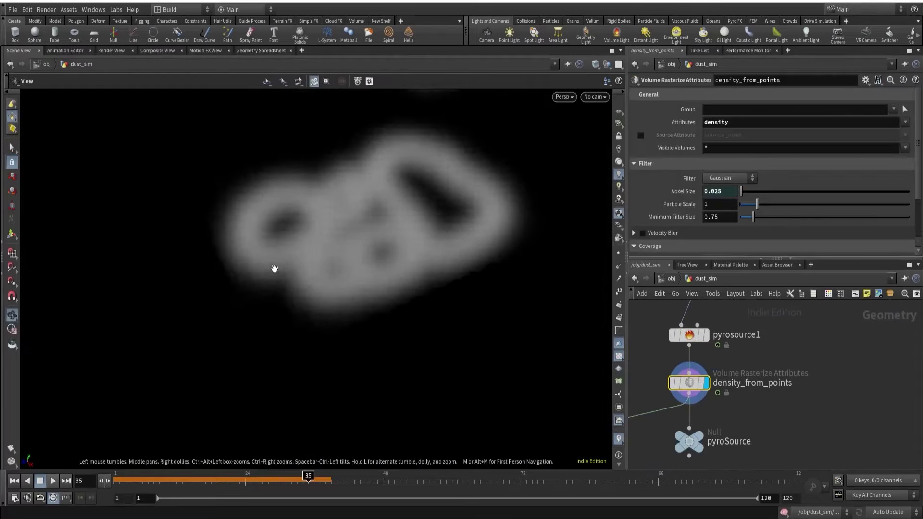
left_click_drag(339, 262, 353, 216, "alt")
Replace polywire1 with dopimportfield1 as an input of merge1, and display merge1 at frame 1
middle_click_drag(749, 422, 779, 308)
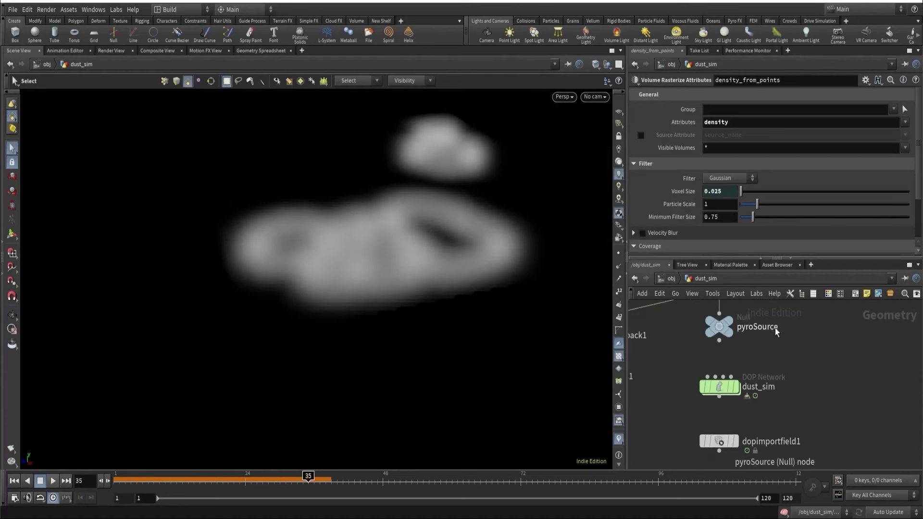
scroll(775, 329, "down", 2)
scroll(783, 408, "down", 5)
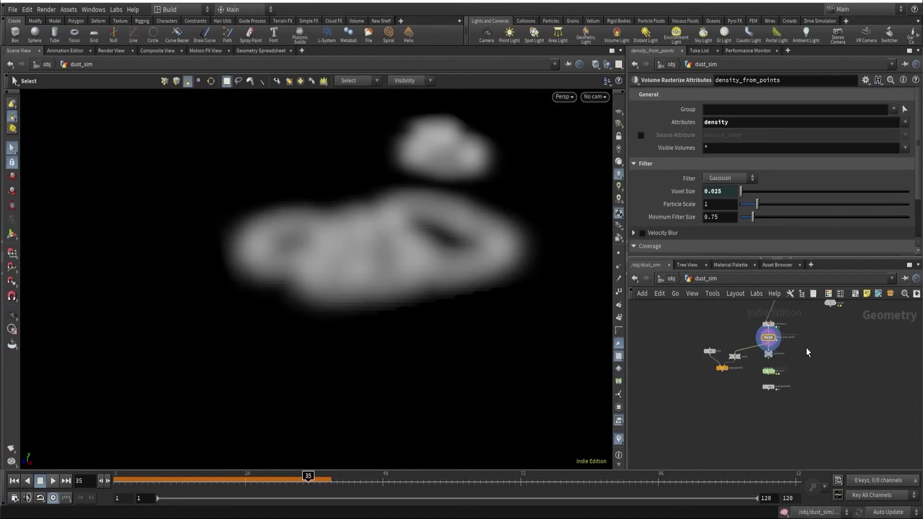
scroll(784, 440, "up", 6)
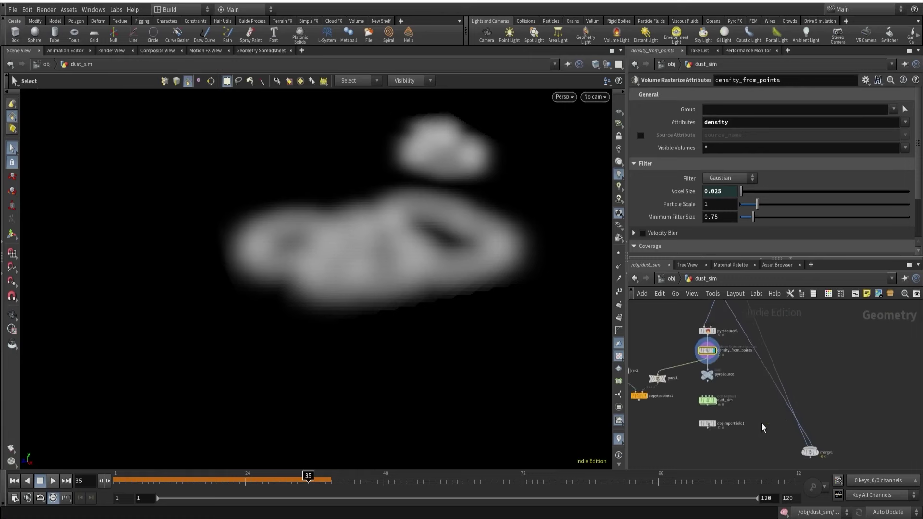
left_click_drag(789, 362, 673, 395)
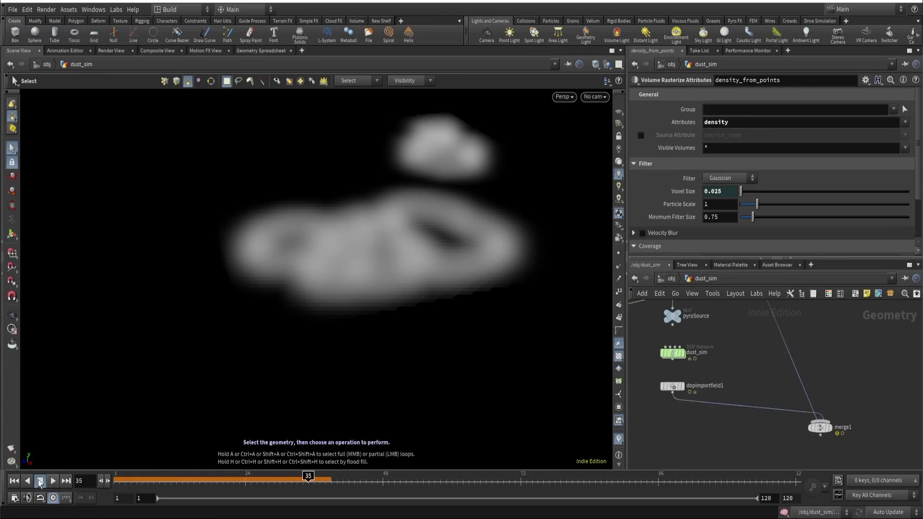
left_click(14, 481)
left_click(831, 431)
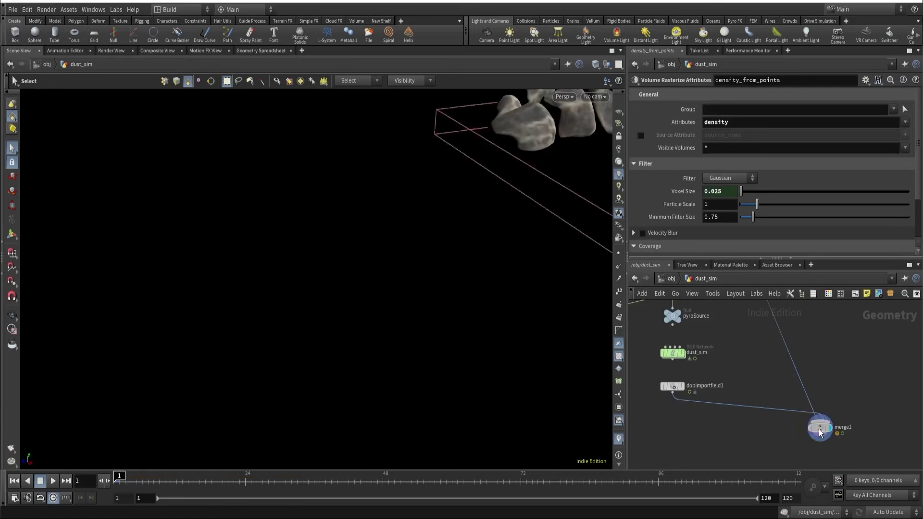
Render a flipbook through cam1 over the $RFSTART to $RFEND range and play it back in MPlay
left_click(594, 97)
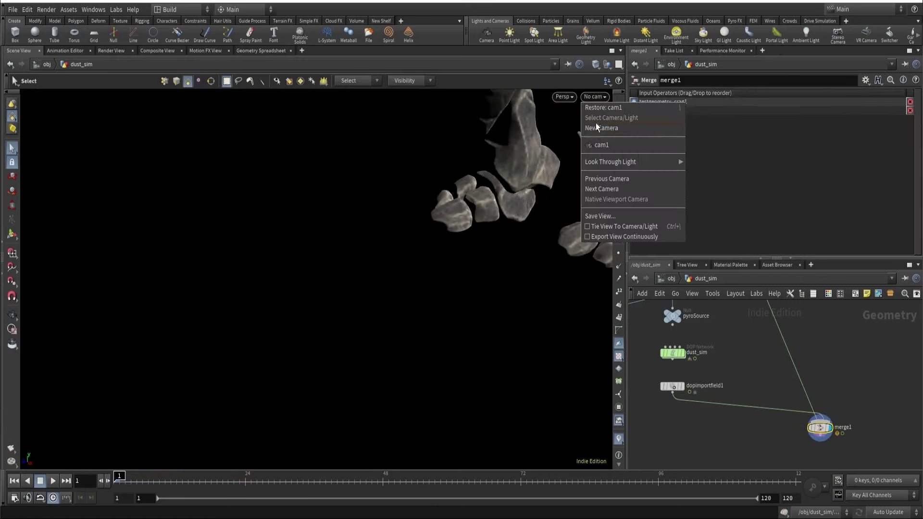
left_click(601, 145)
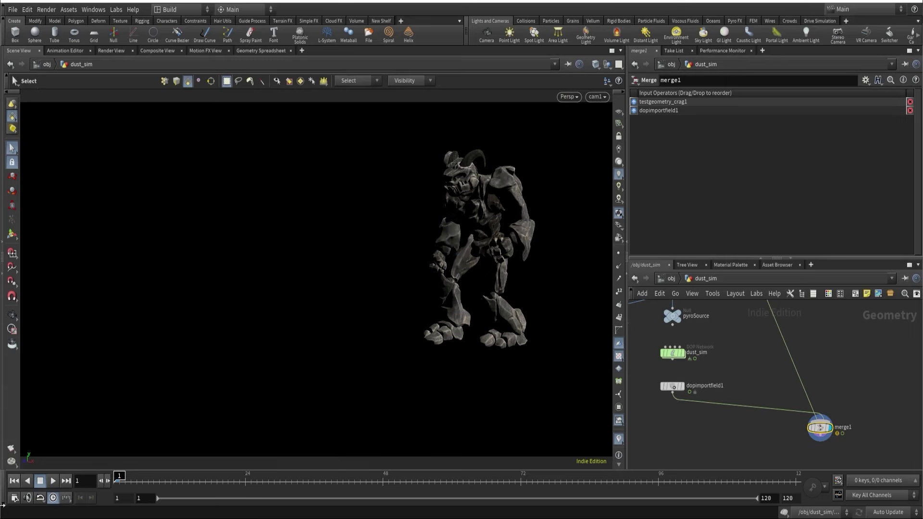
left_click(12, 449)
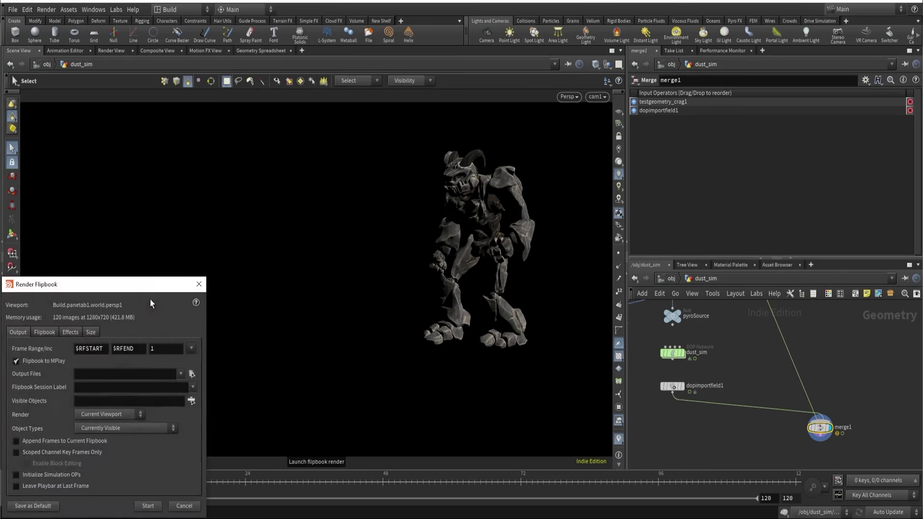
left_click(147, 506)
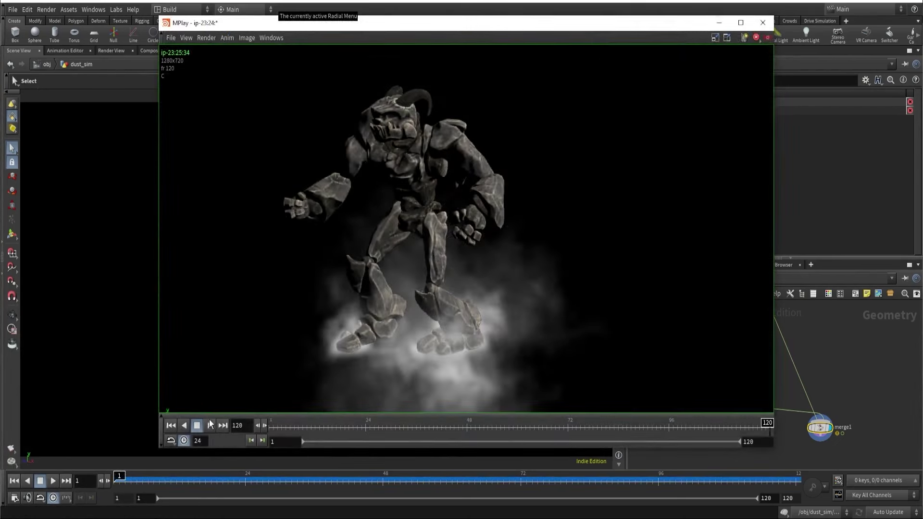
left_click(209, 425)
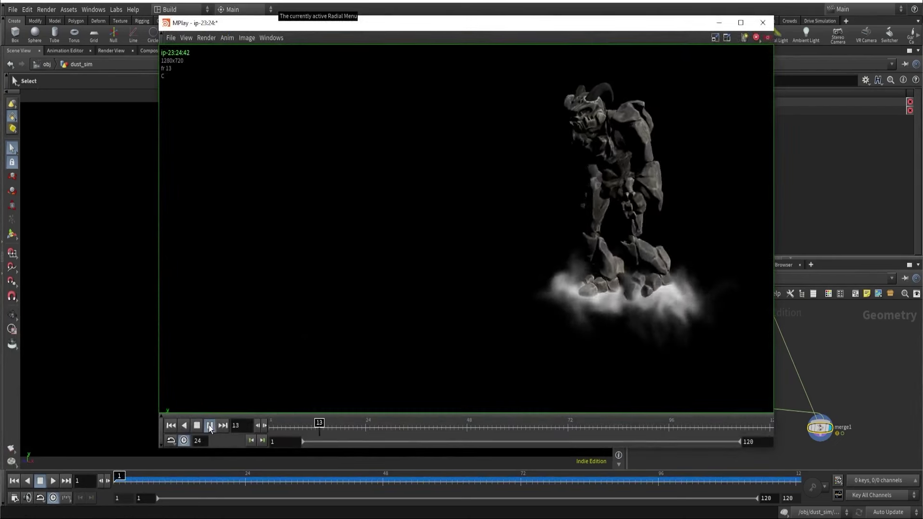